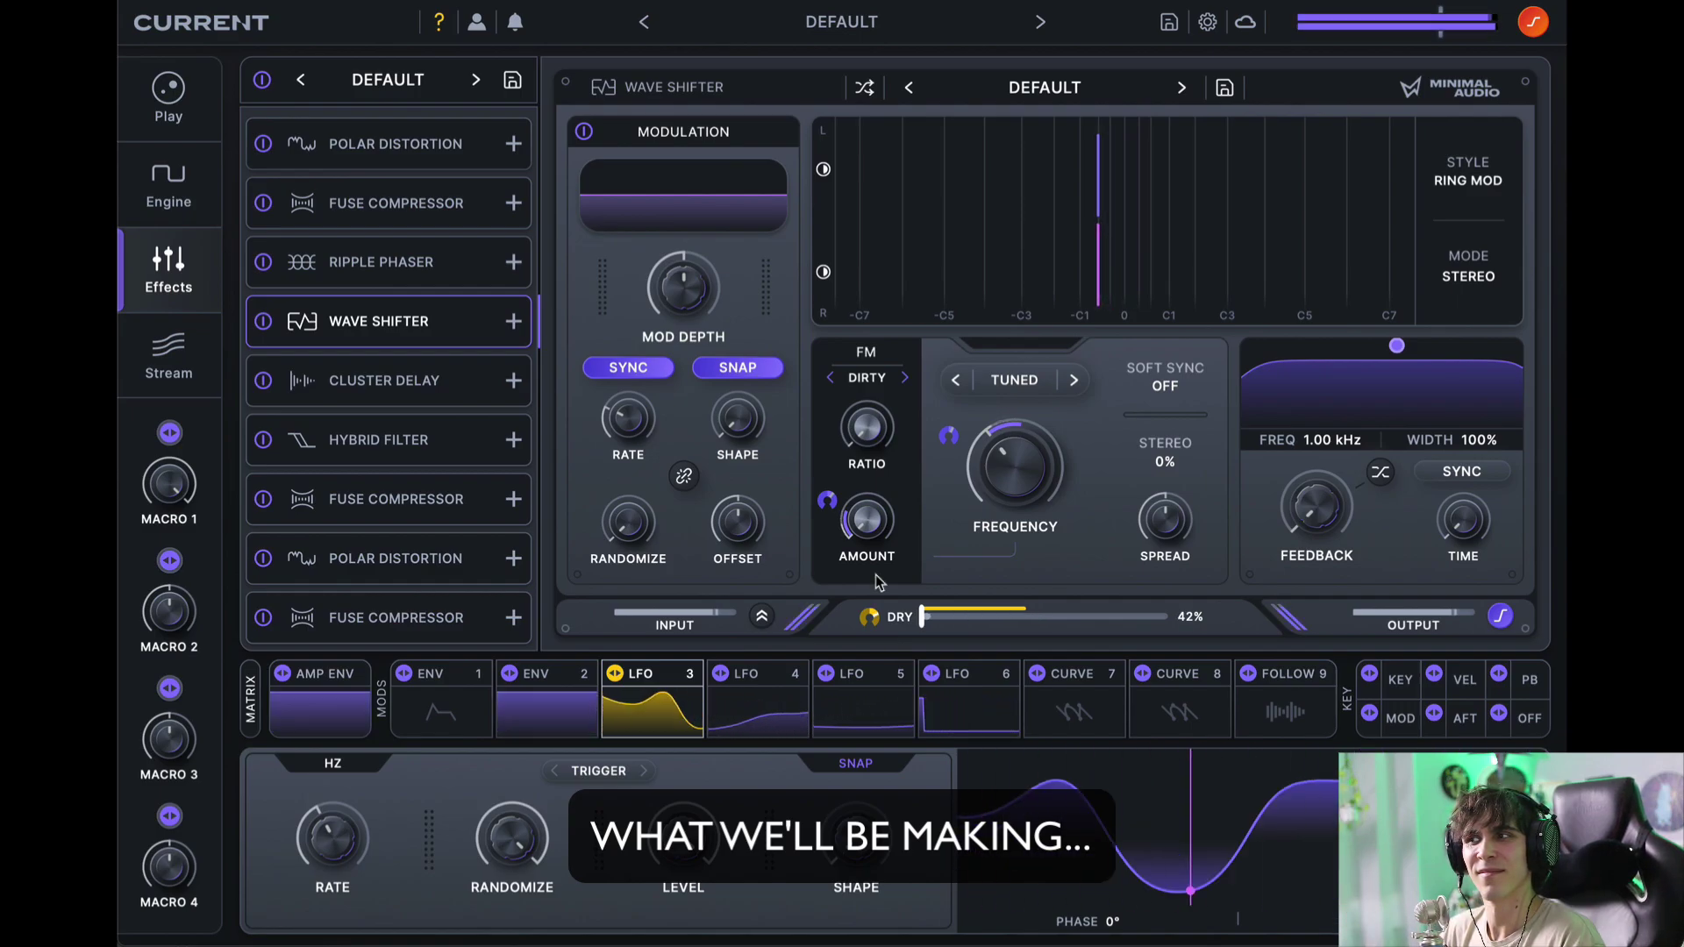
Step: Bring up the Engine page's Sub | Sampler section, with the sub oscillator on Smooth
mouse_move(890, 502)
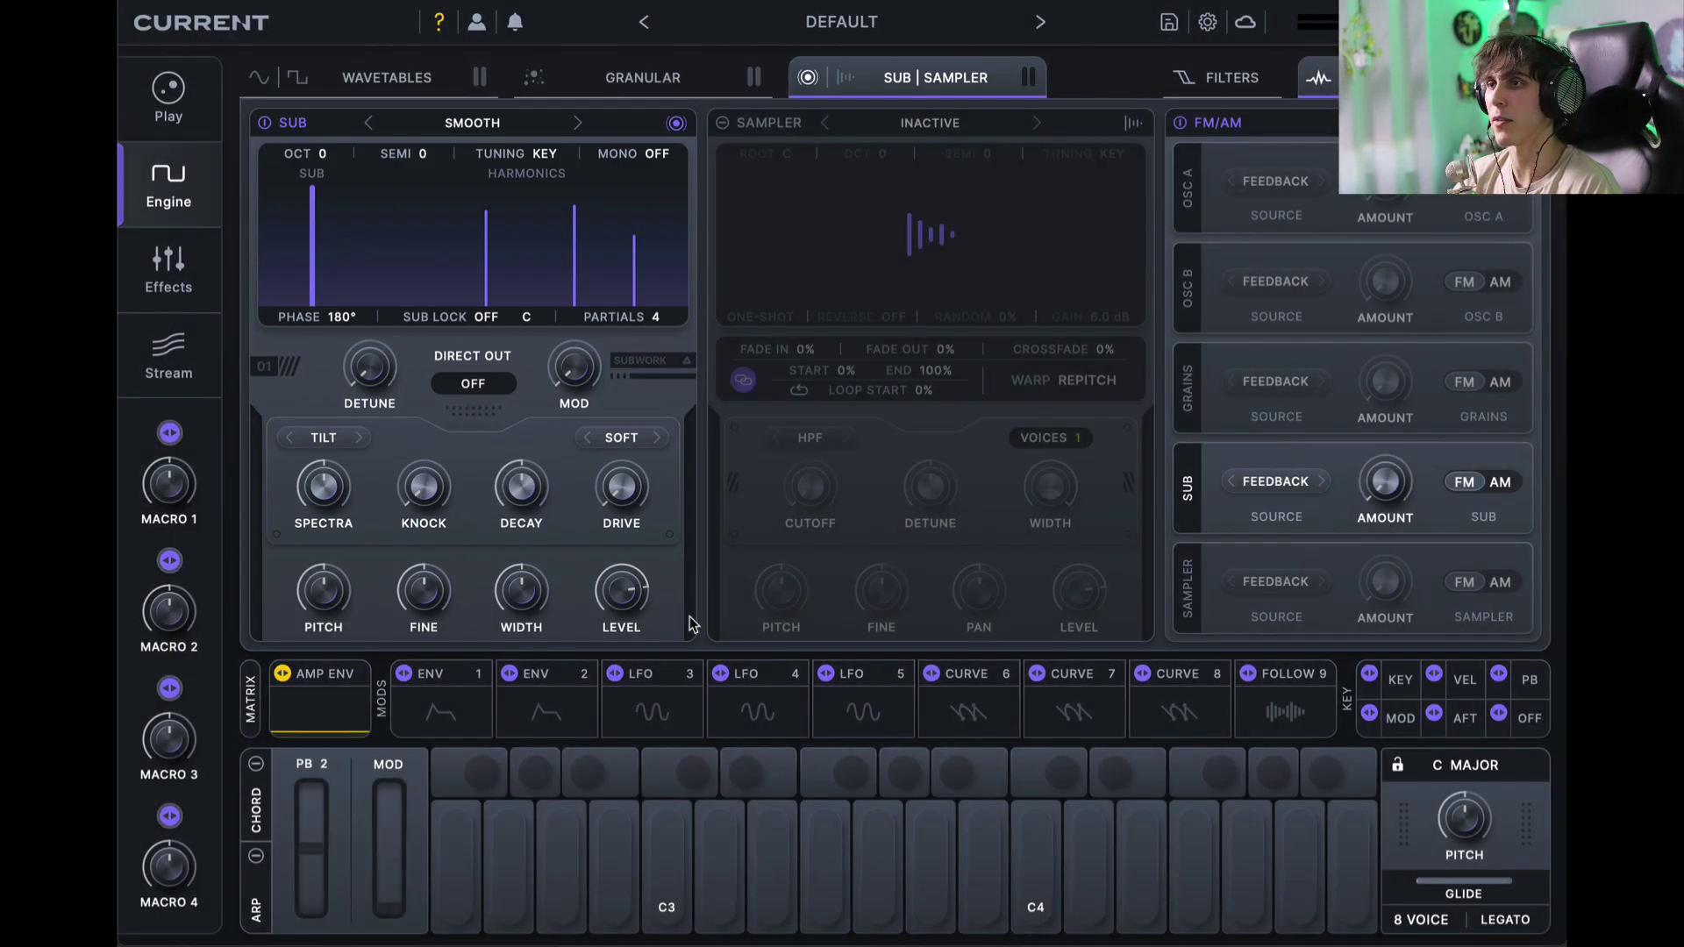
Step: Set the sub's partials to 8, and give LFO 3 41% randomize and a free Hz rate
mouse_move(655, 317)
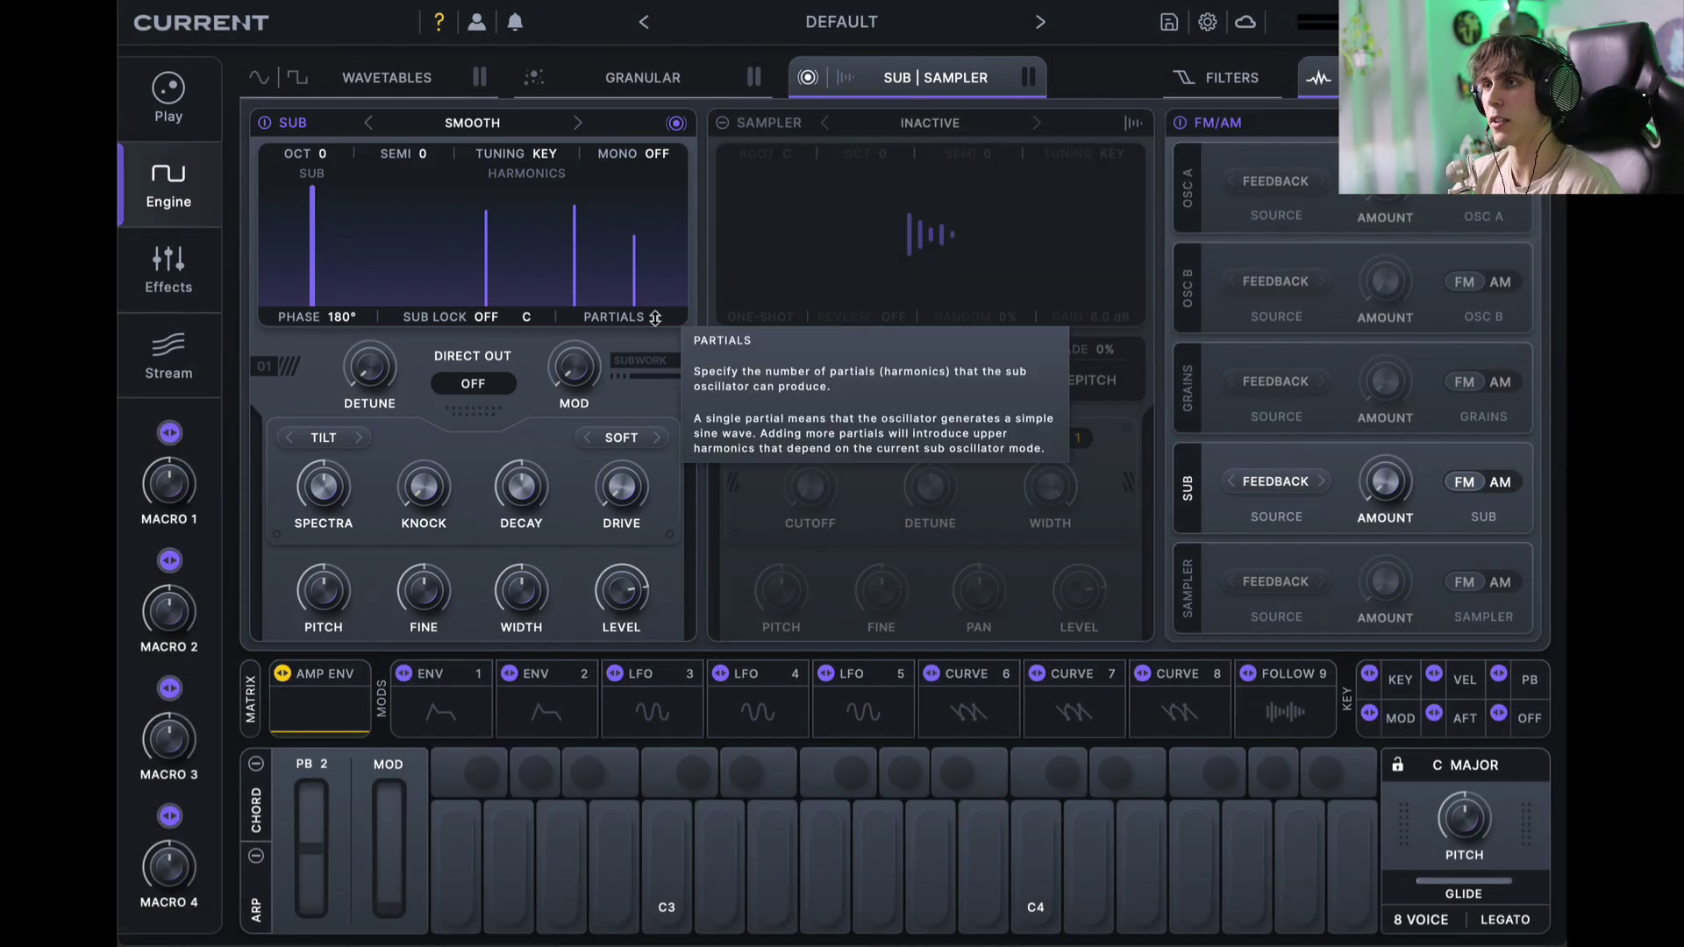
left_click_drag(655, 318, 703, 282)
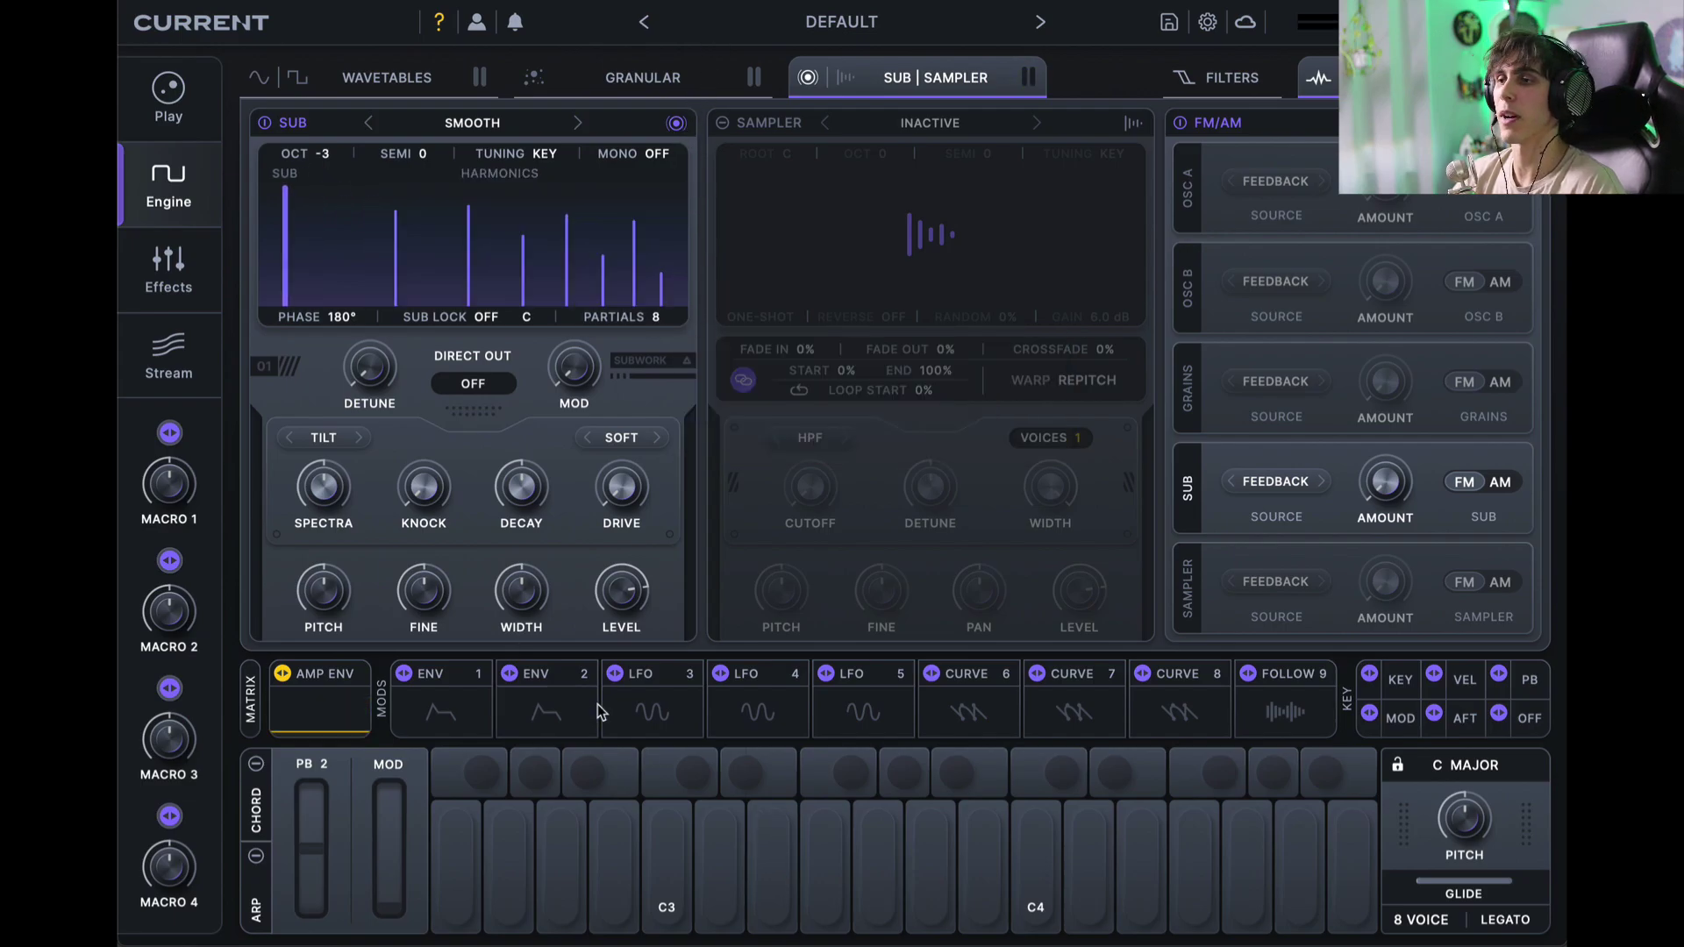
left_click(616, 708)
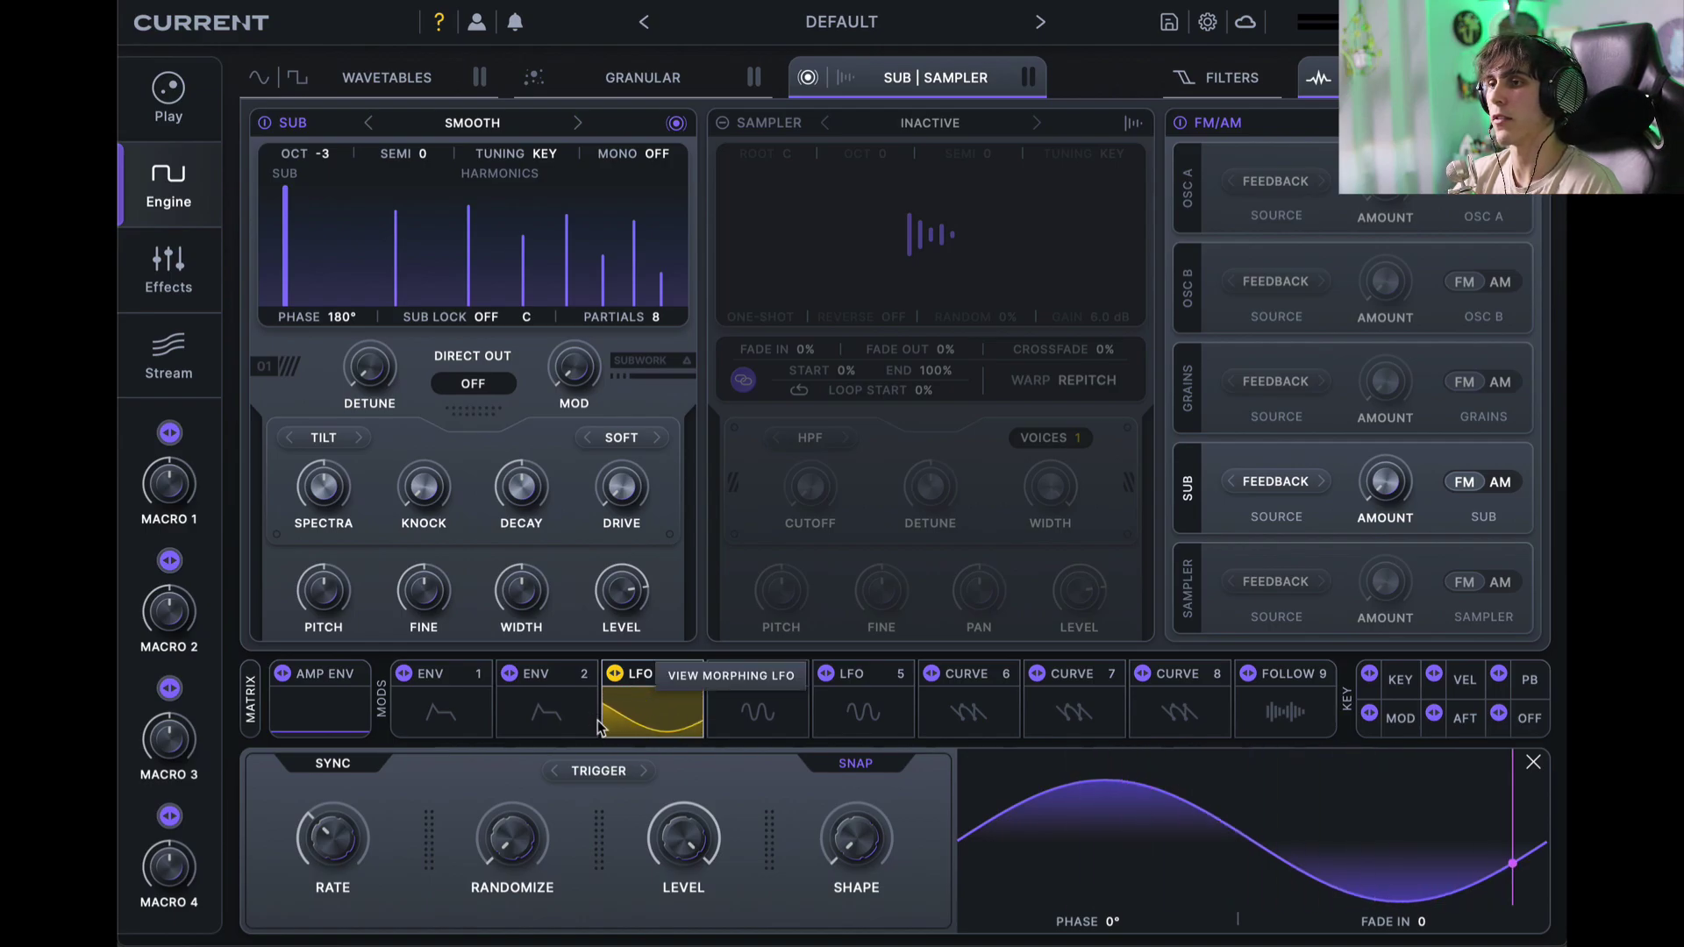
left_click_drag(540, 819, 547, 706)
left_click(324, 765)
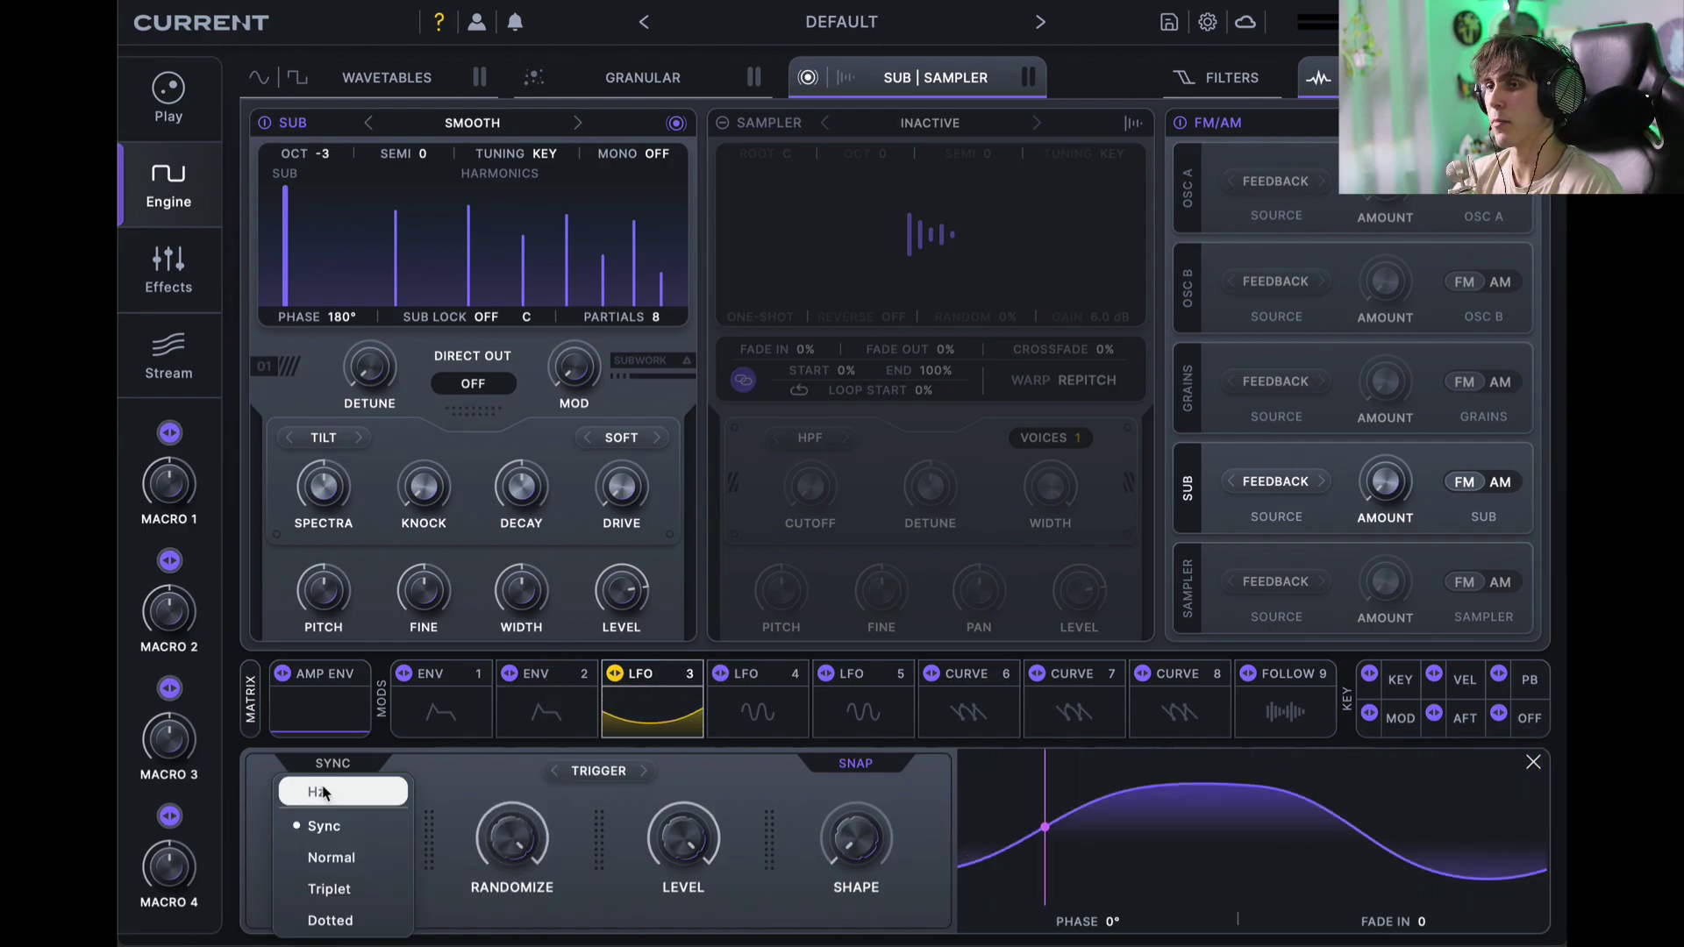
left_click(324, 793)
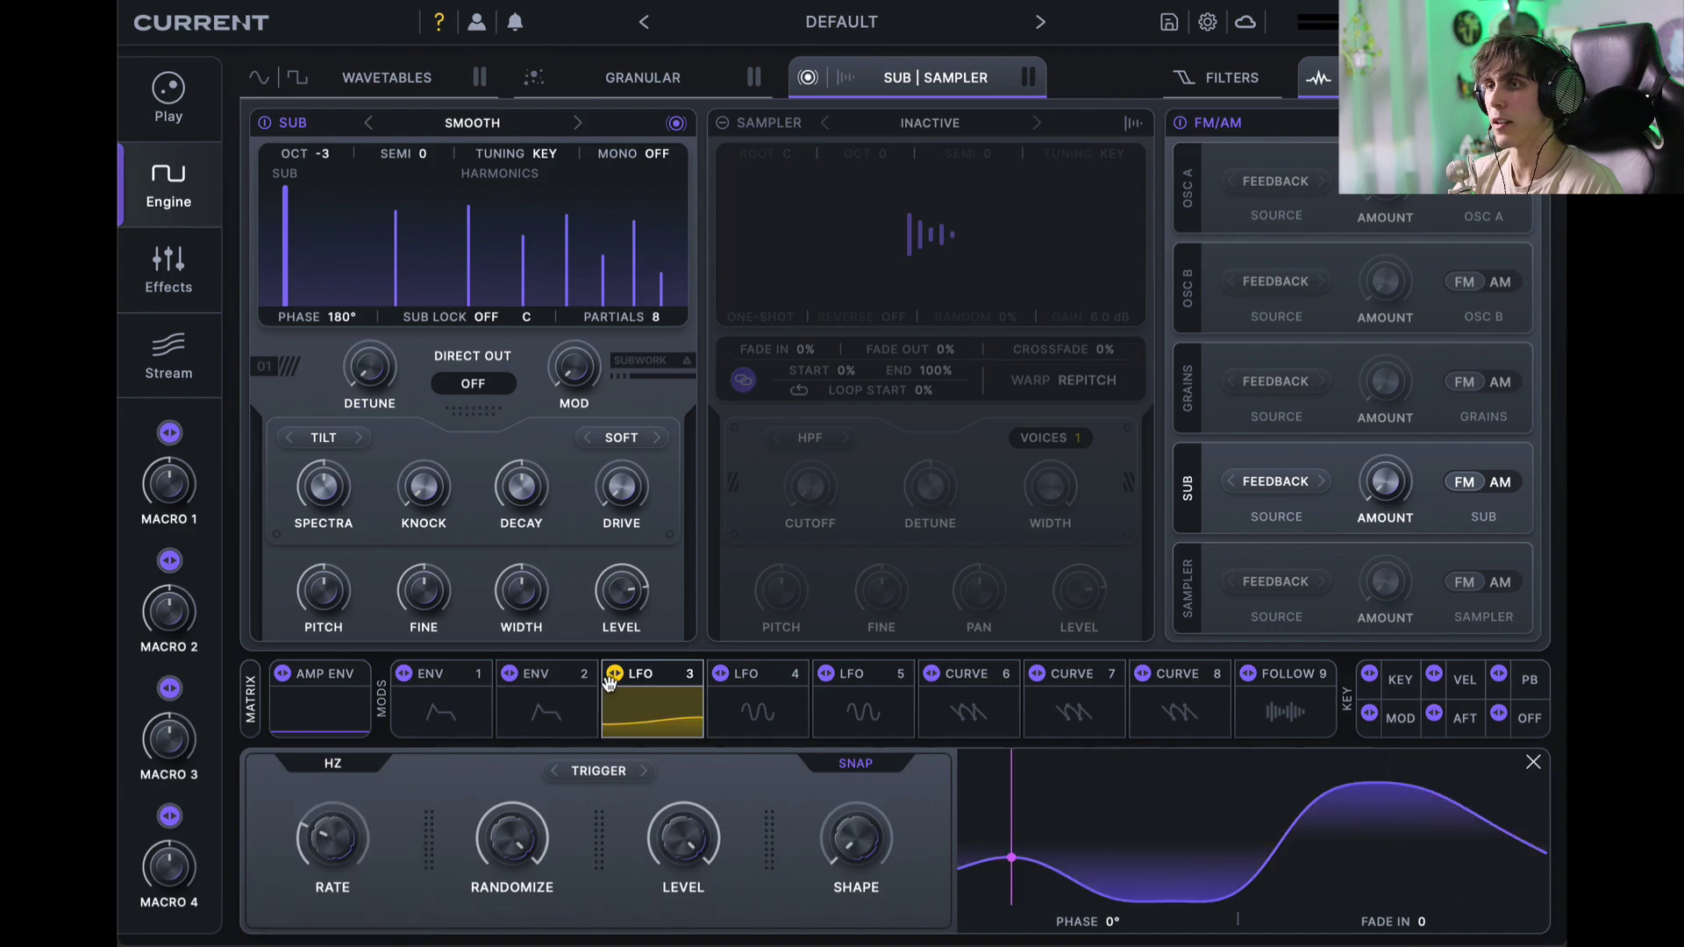
Step: Route LFO 3 to the sub oscillator's Spectra as a unipolar modulation
left_click_drag(329, 482, 326, 484)
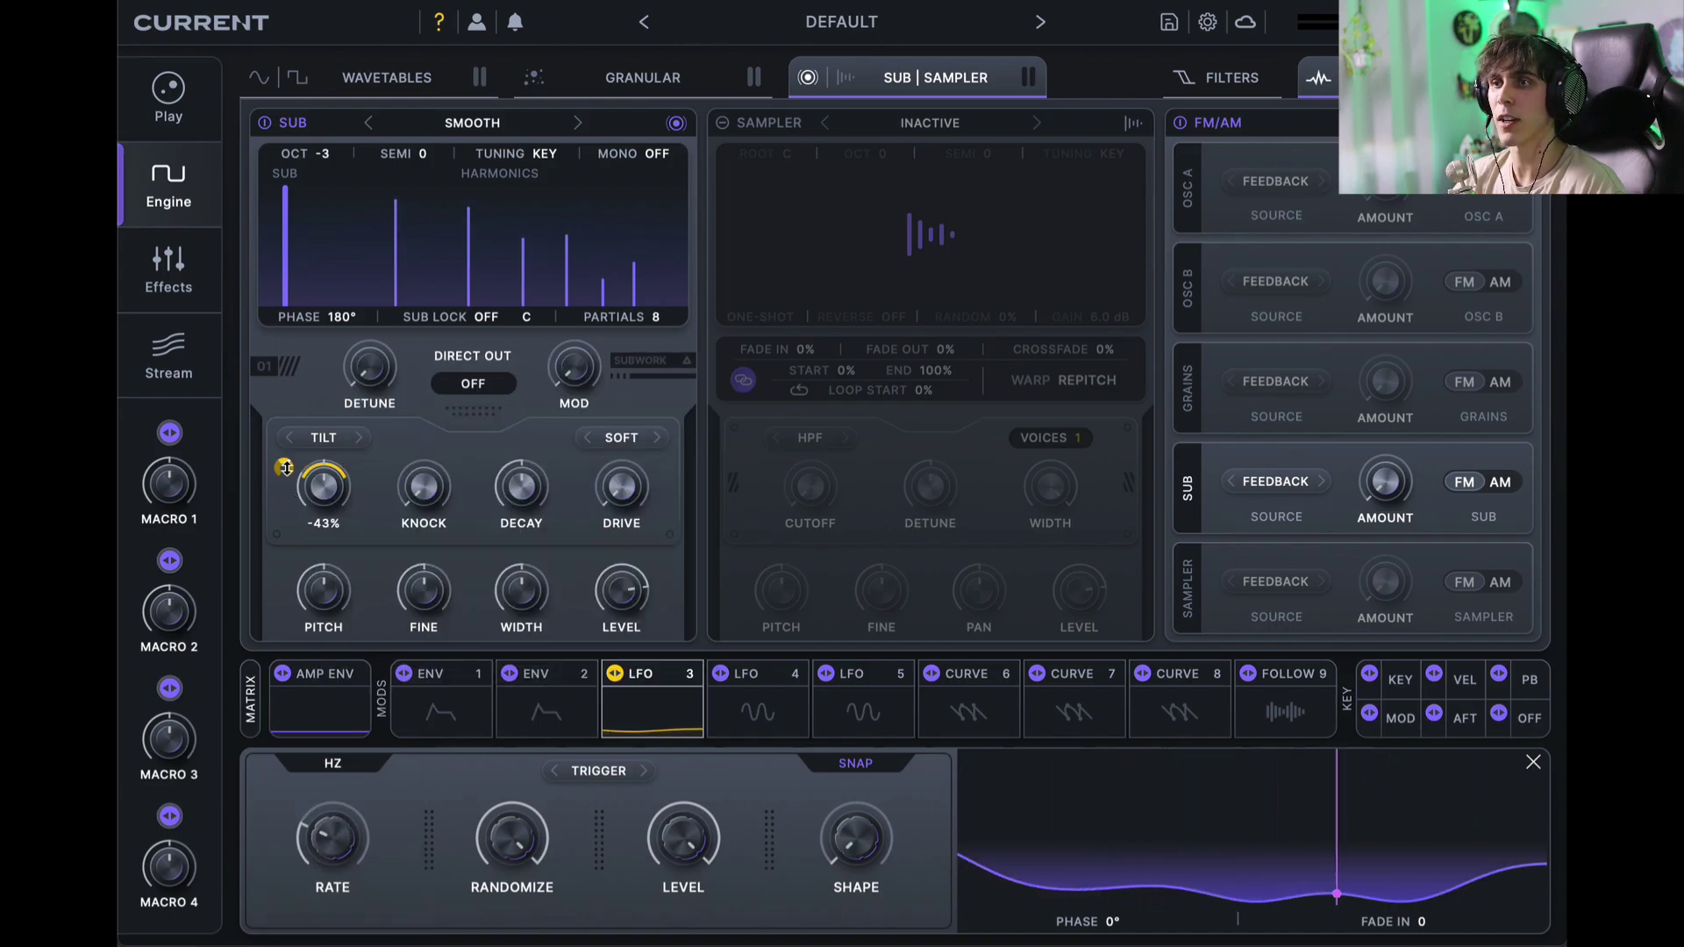
mouse_move(285, 468)
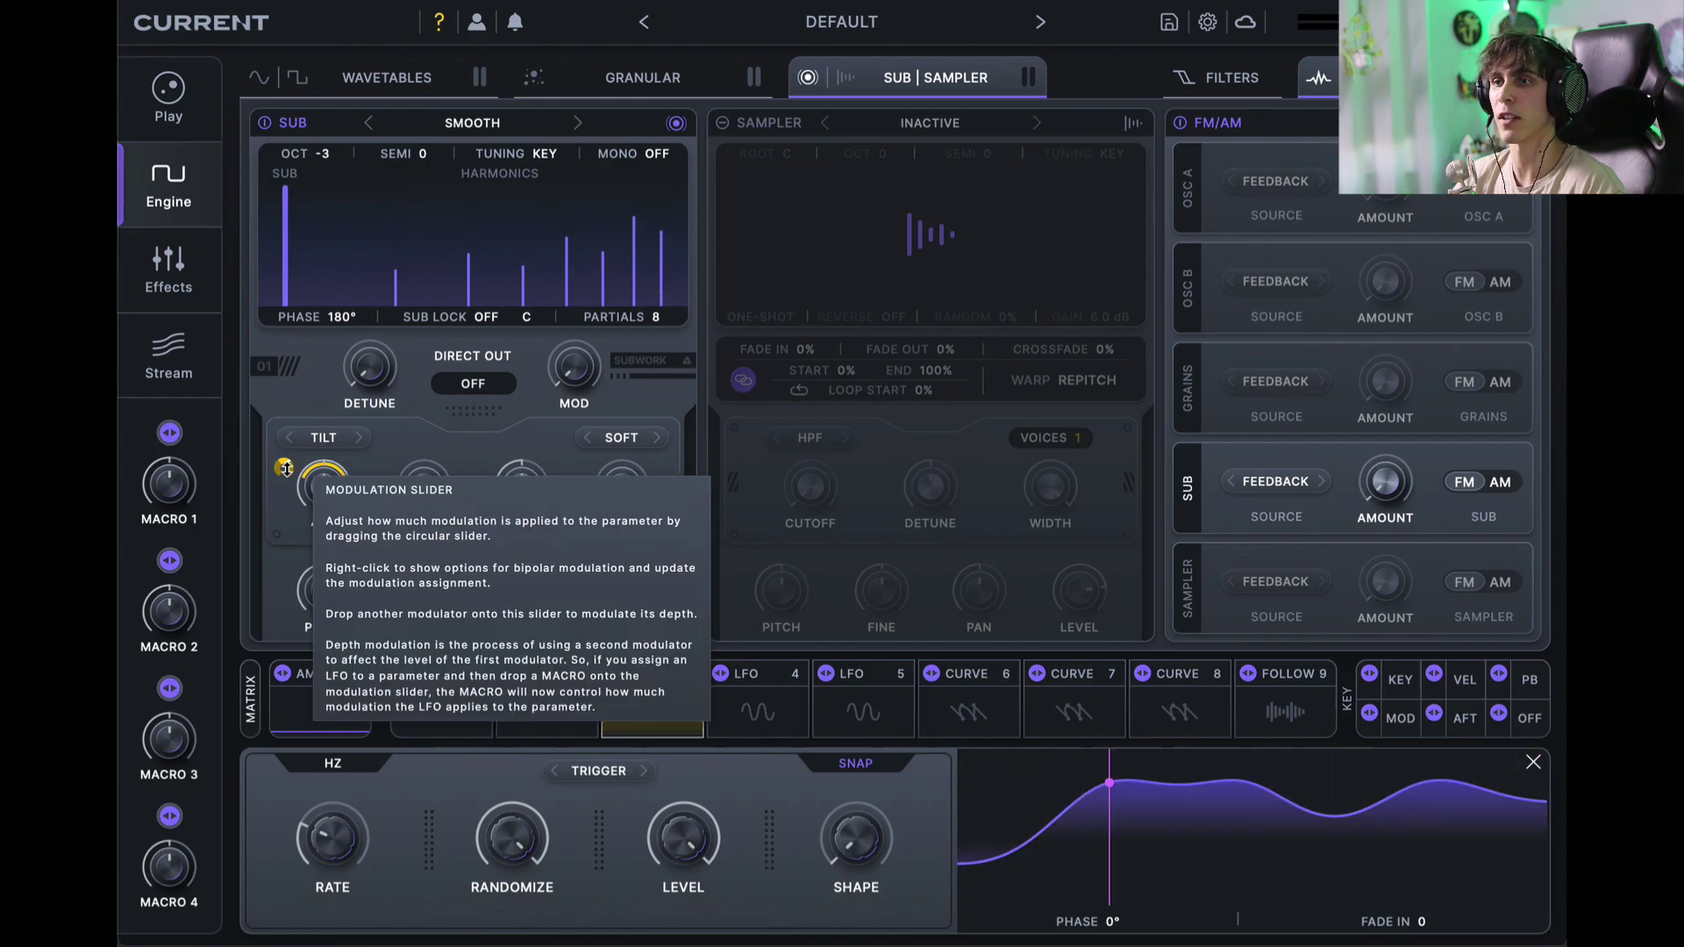
right_click(286, 468)
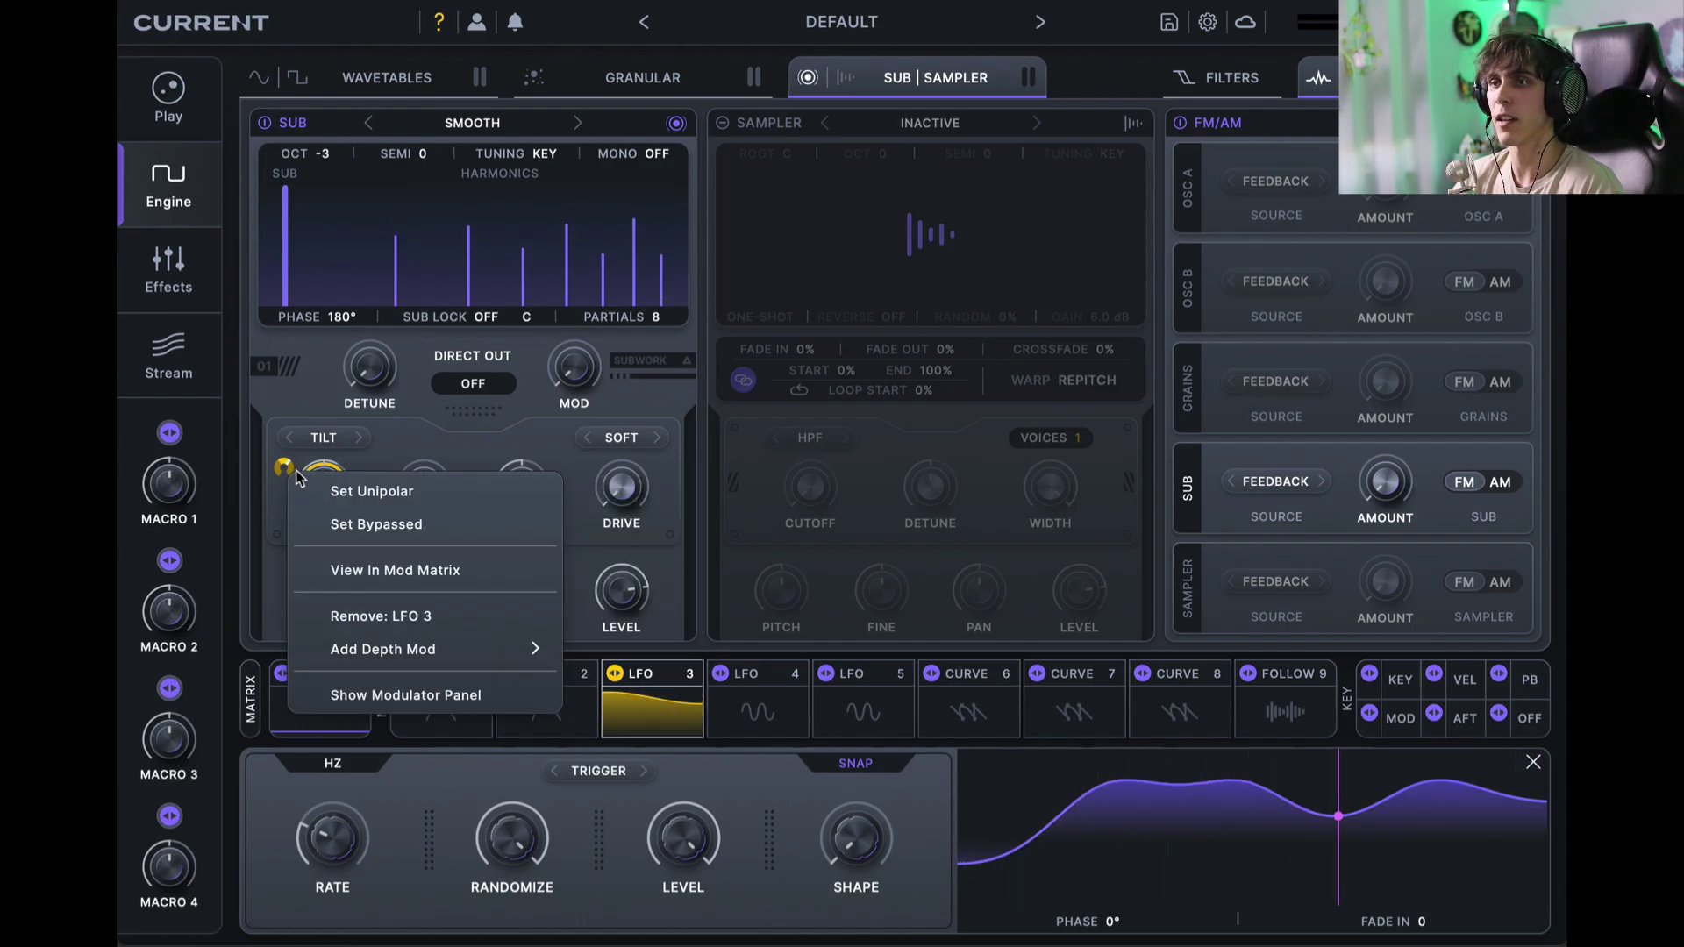
left_click(283, 463)
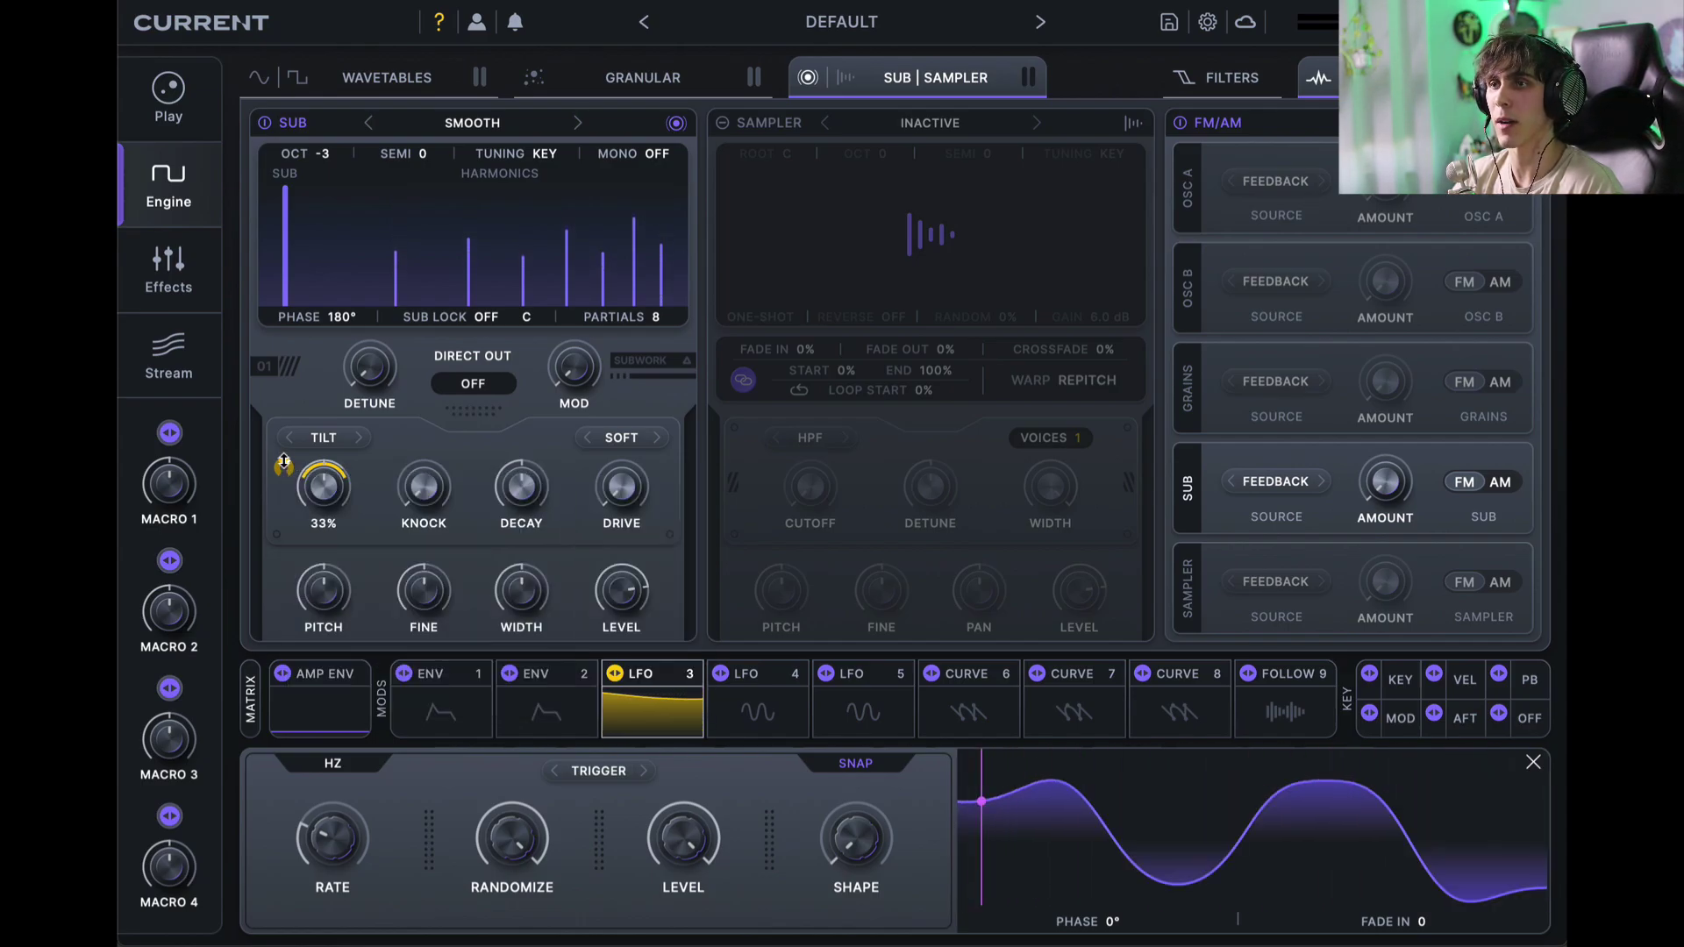
Step: Deepen LFO 3's Spectra modulation, set the spectral mode to MIX, and detune the sub 18%
left_click_drag(286, 451, 300, 406)
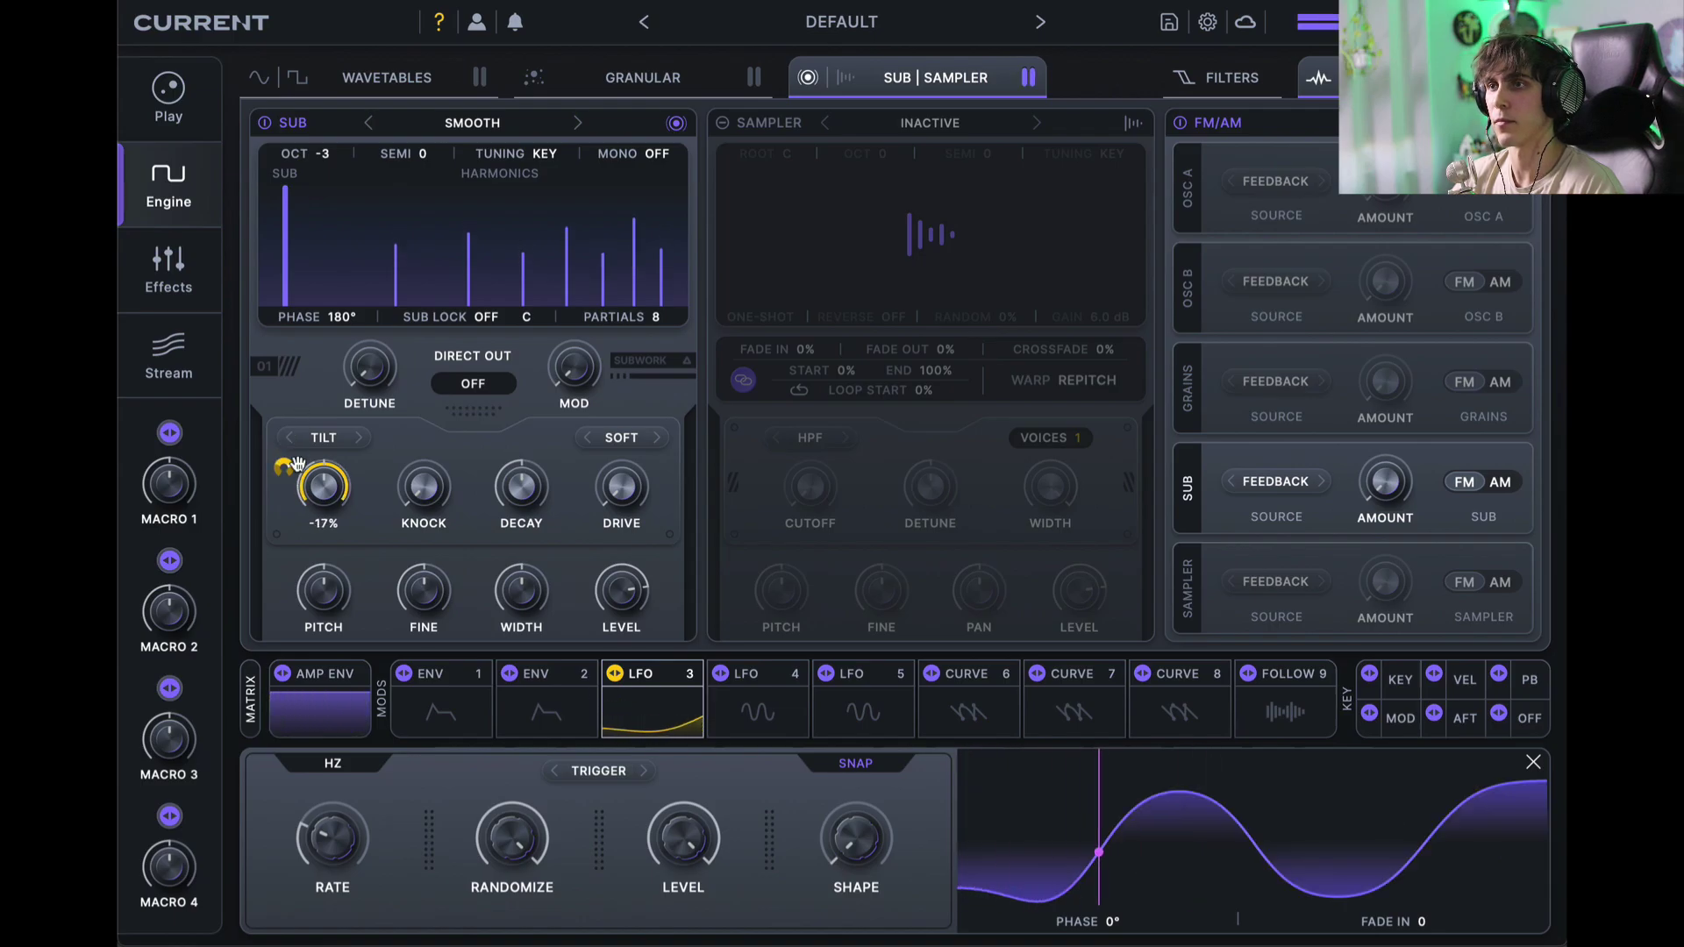
left_click(364, 437)
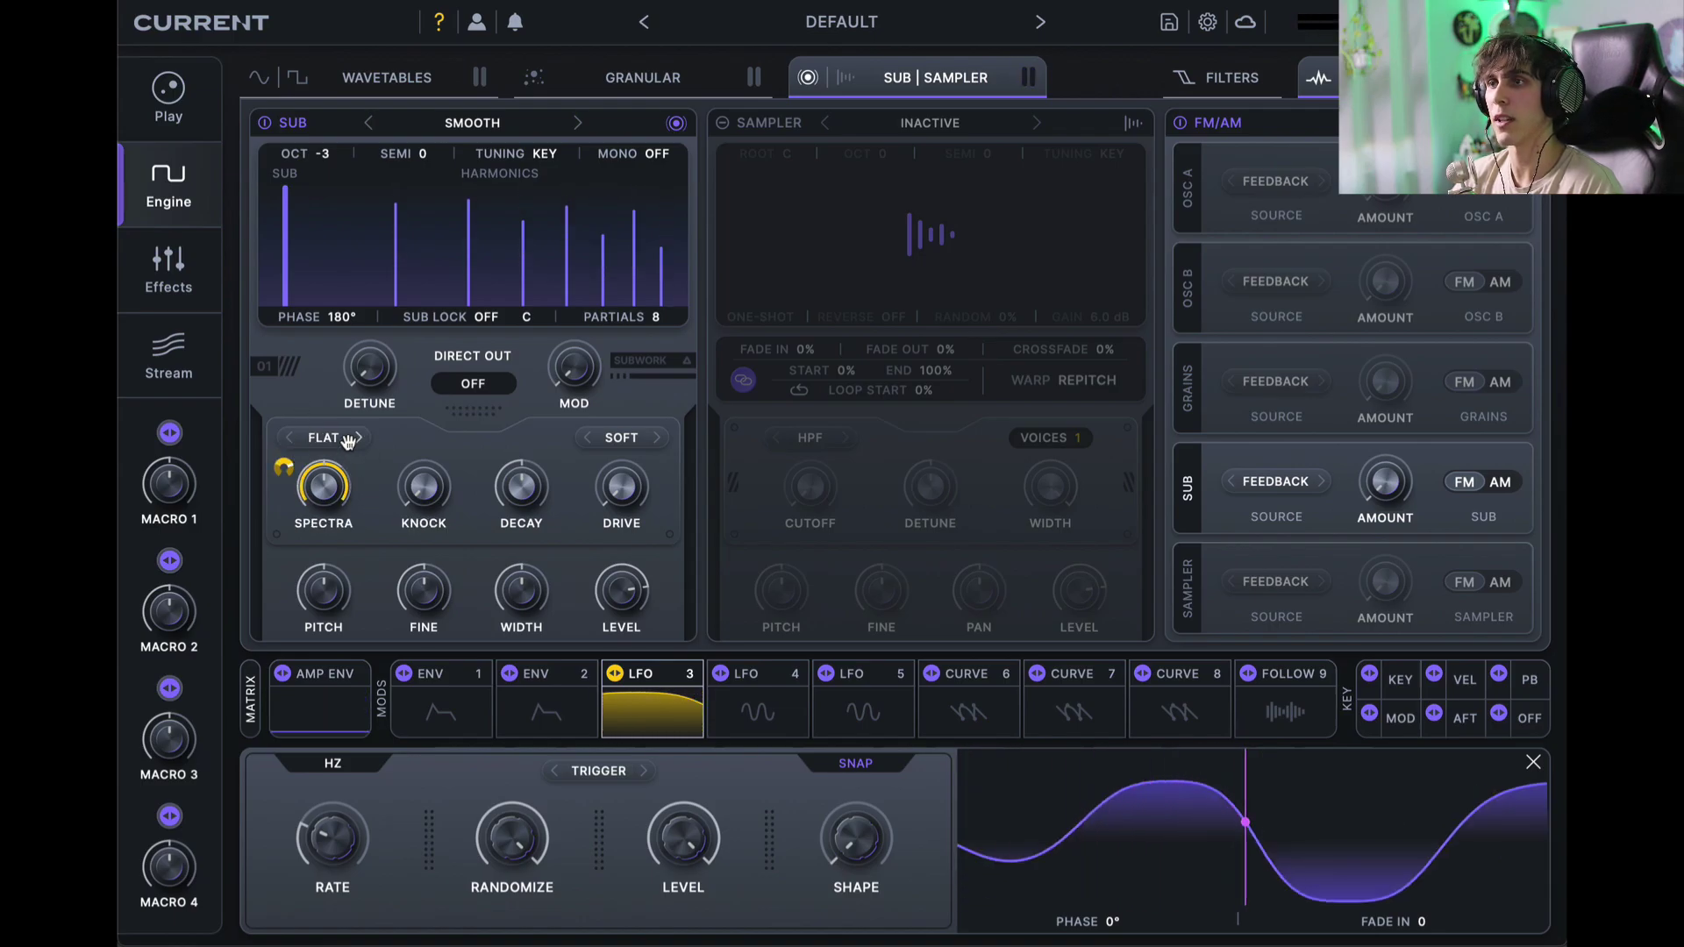
left_click(362, 437)
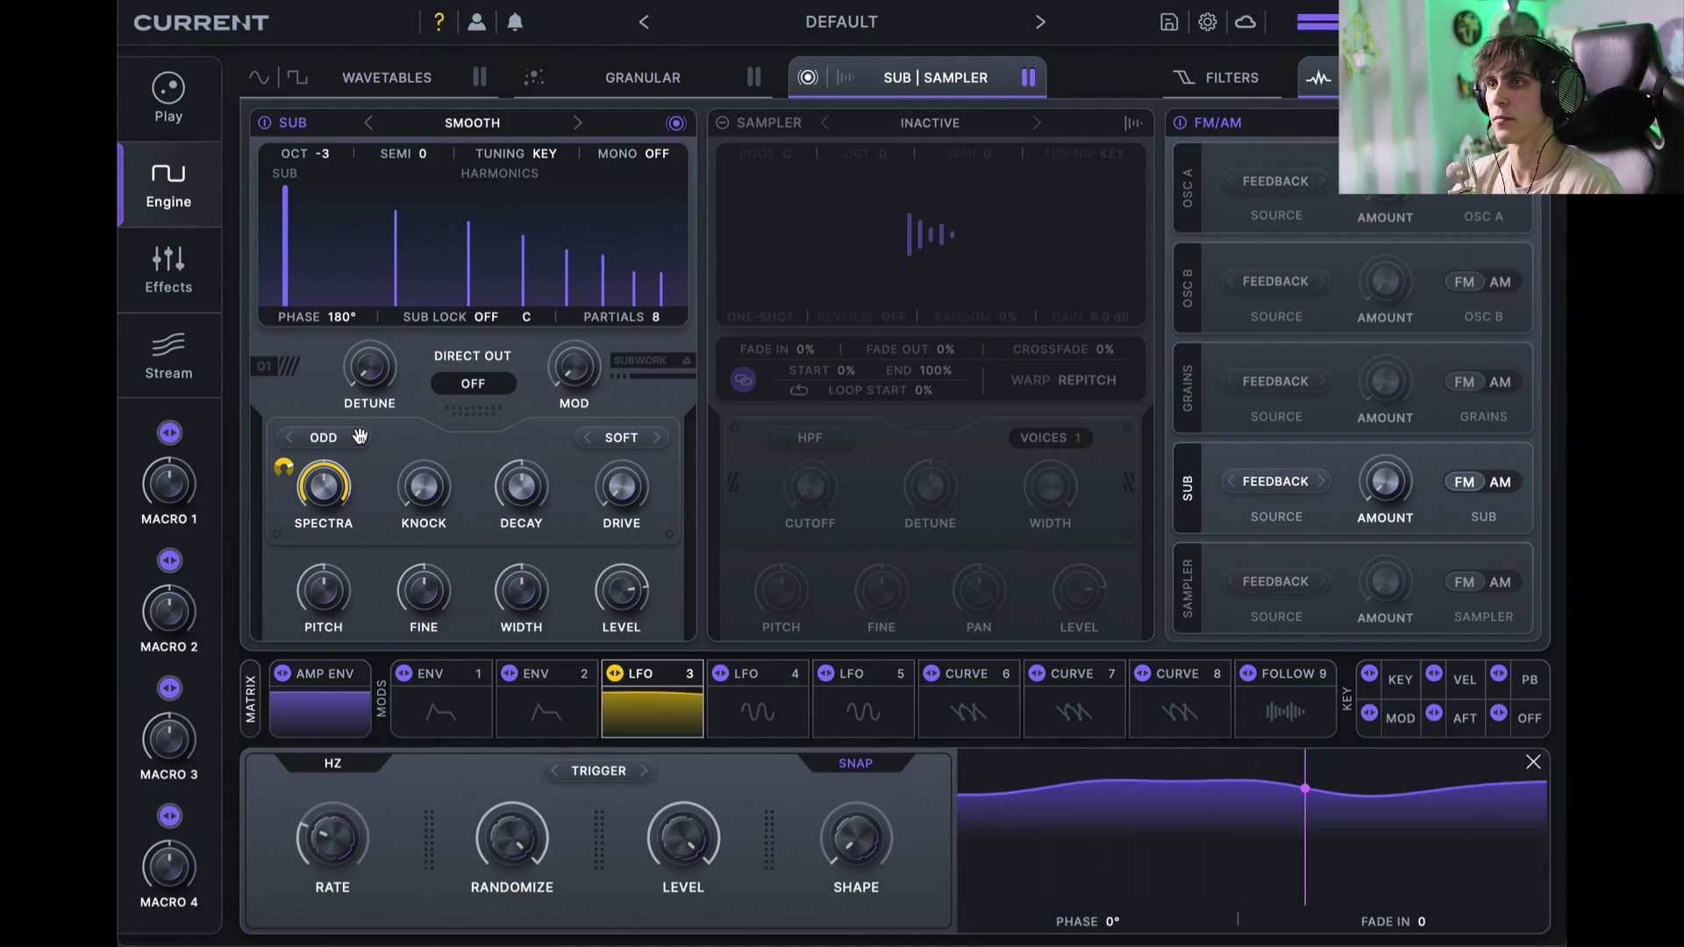
left_click(360, 437)
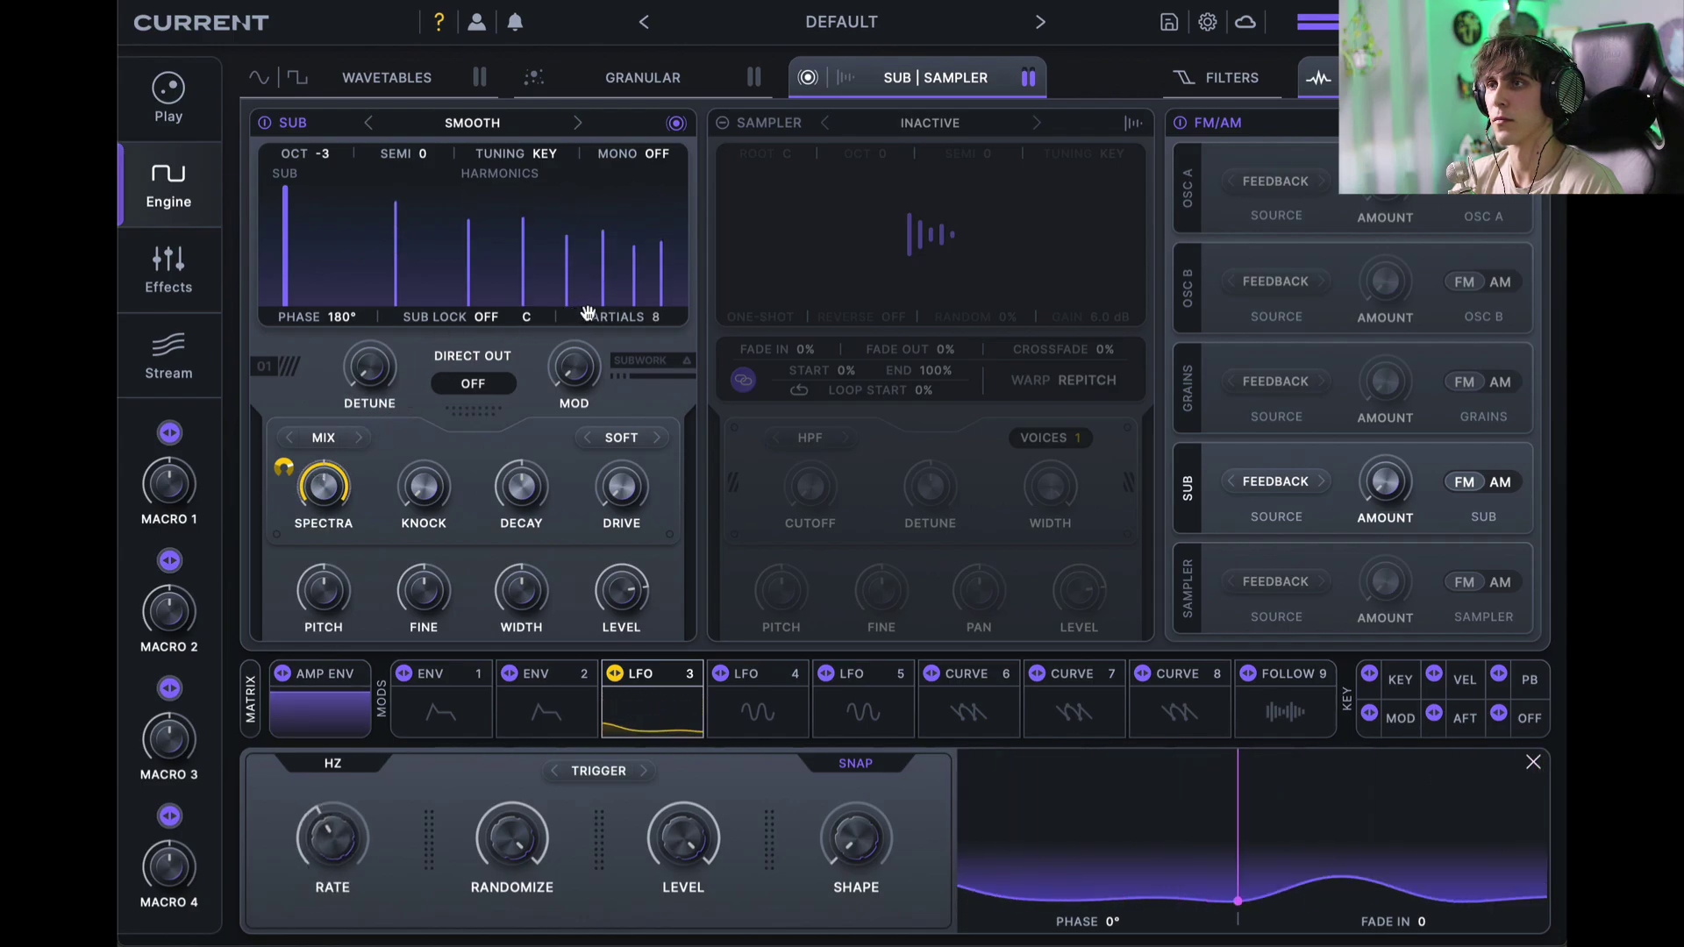
mouse_move(588, 313)
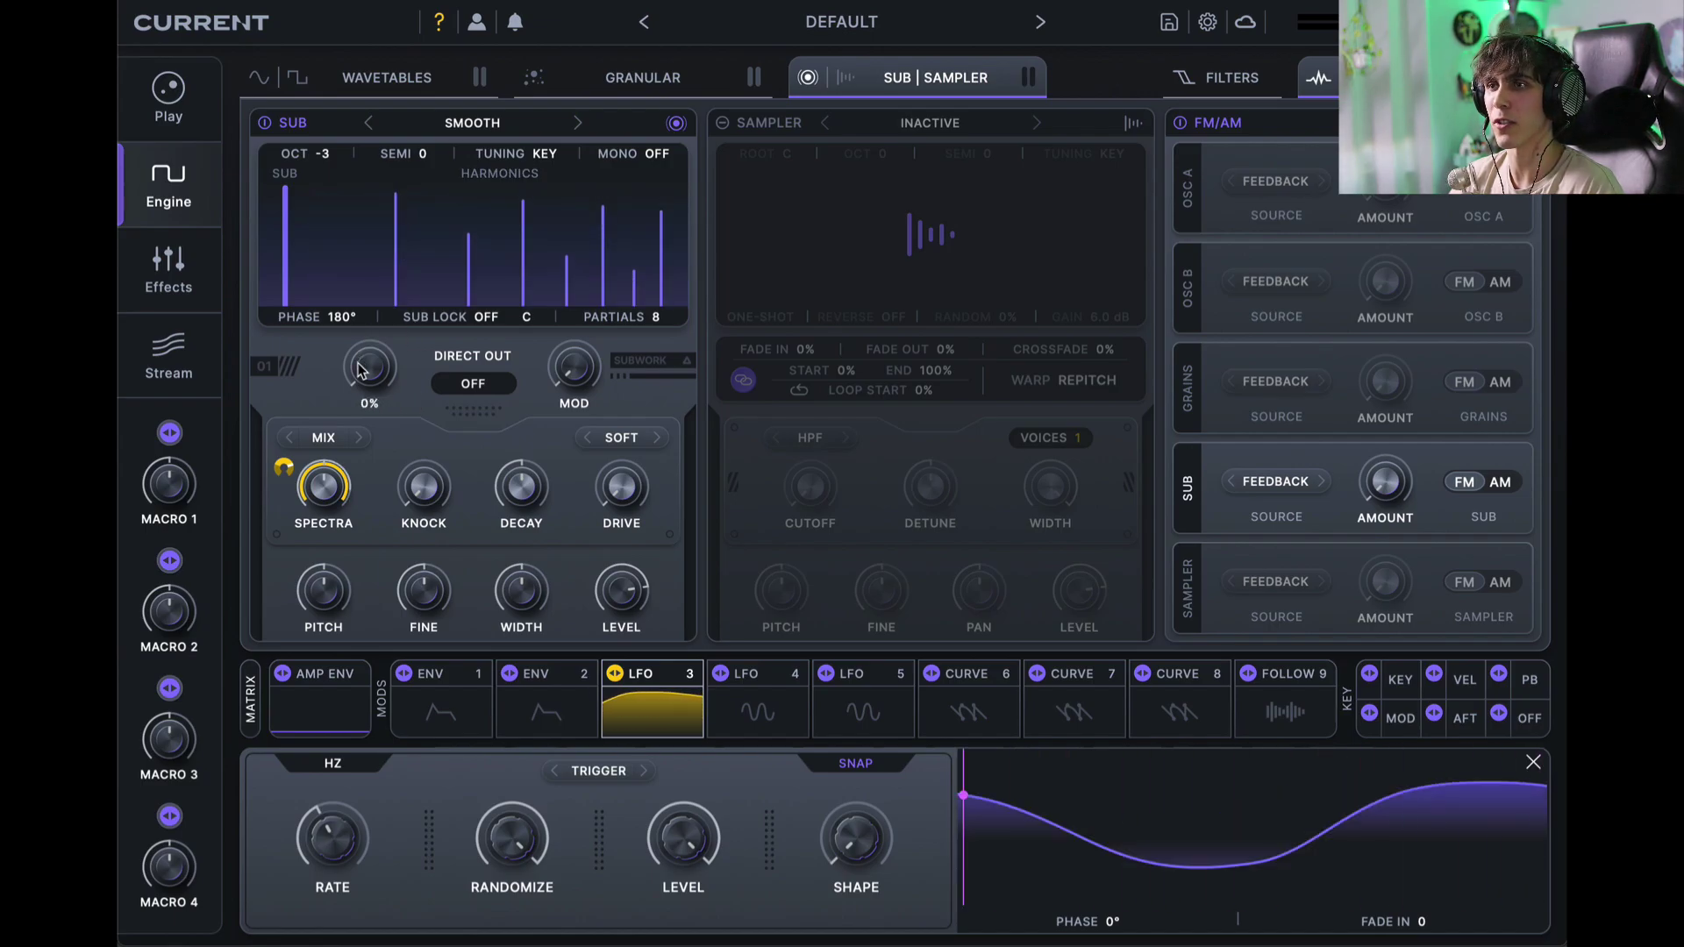
left_click_drag(365, 372, 378, 304)
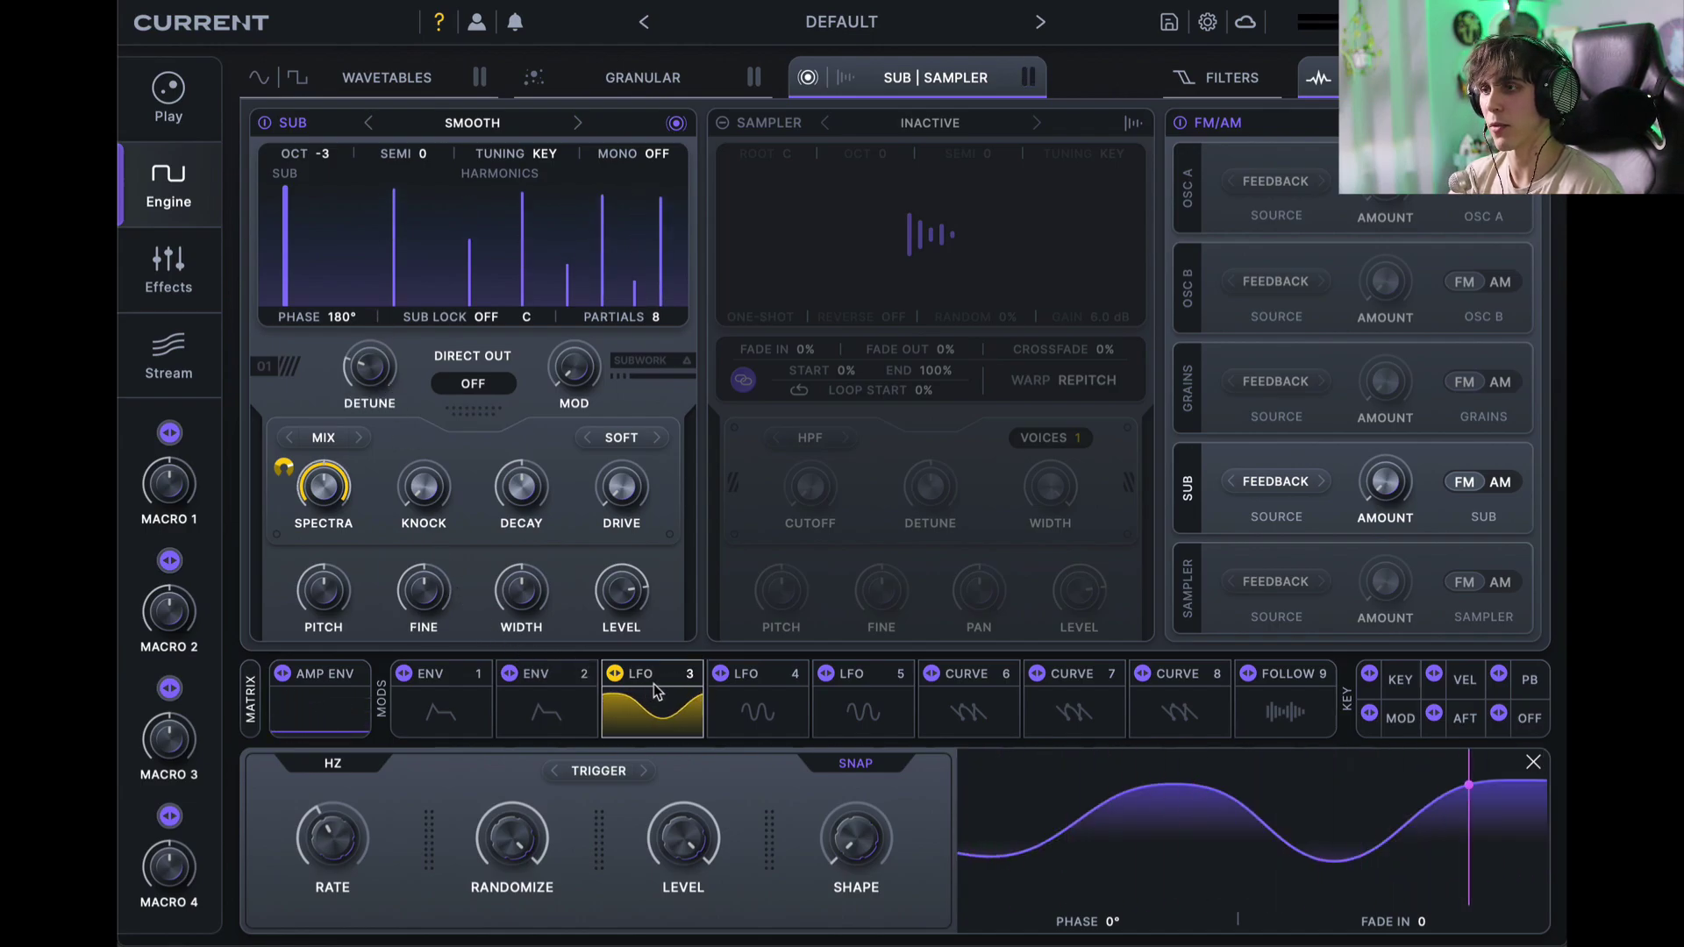
Step: Route LFO 3 into LFO 4, then assign LFO 4 to the sub's Mod and LFO 3 to Width
left_click_drag(630, 703, 739, 709)
left_click(739, 710)
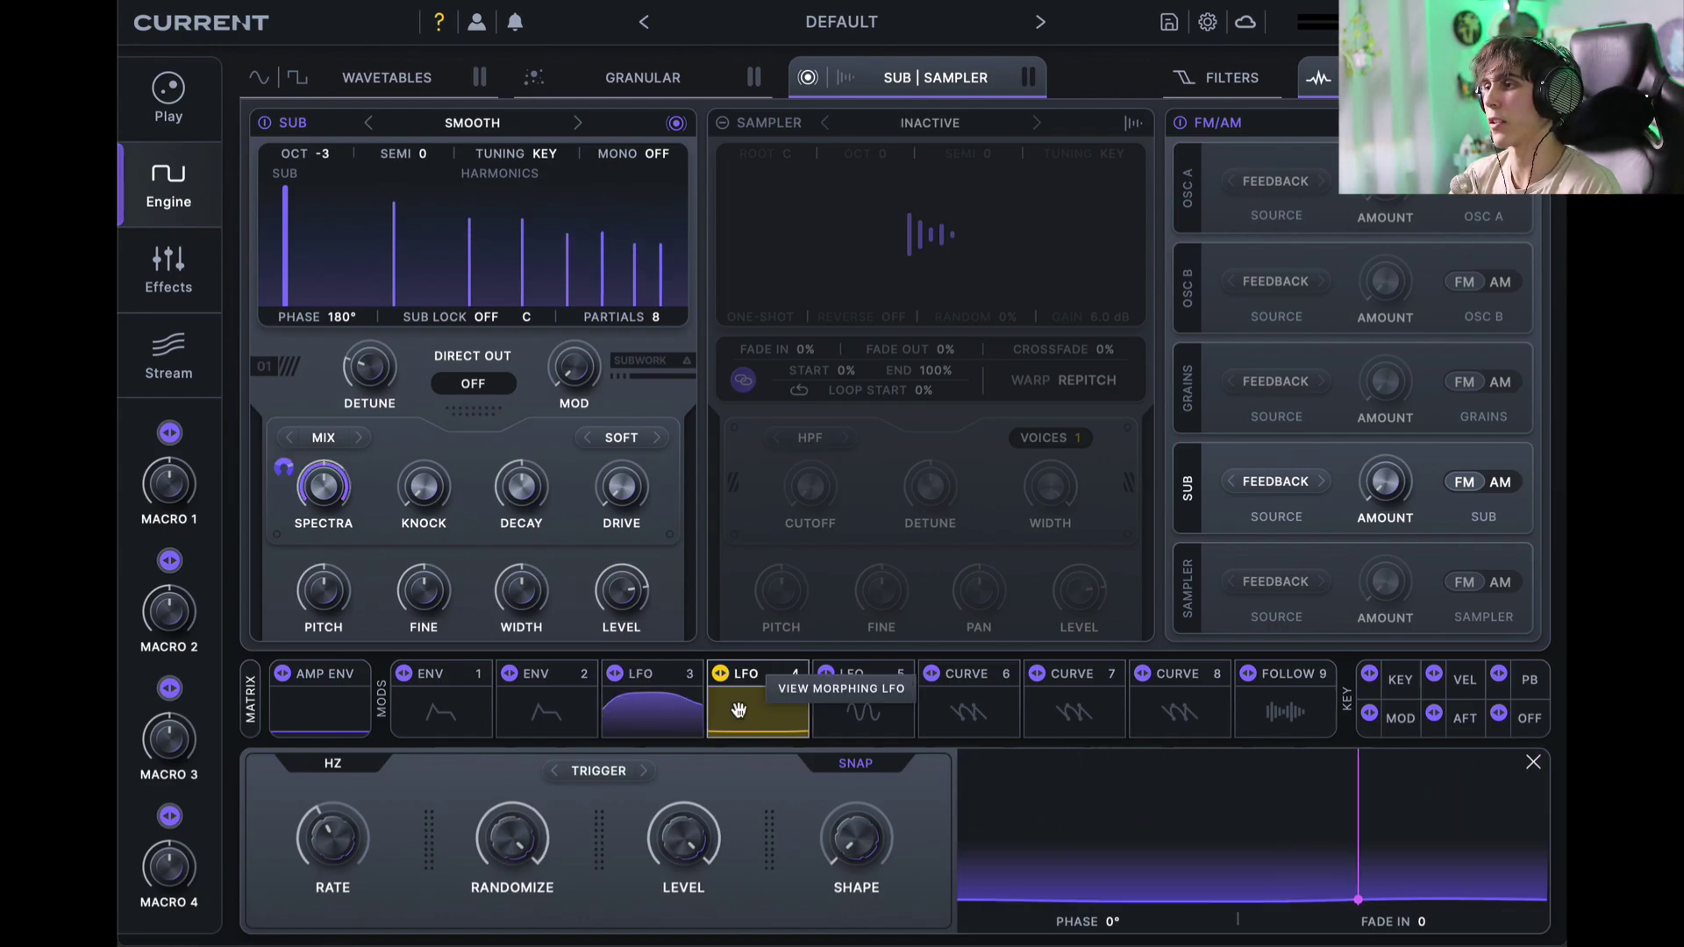
left_click_drag(723, 675, 638, 539)
left_click_drag(607, 474, 538, 264)
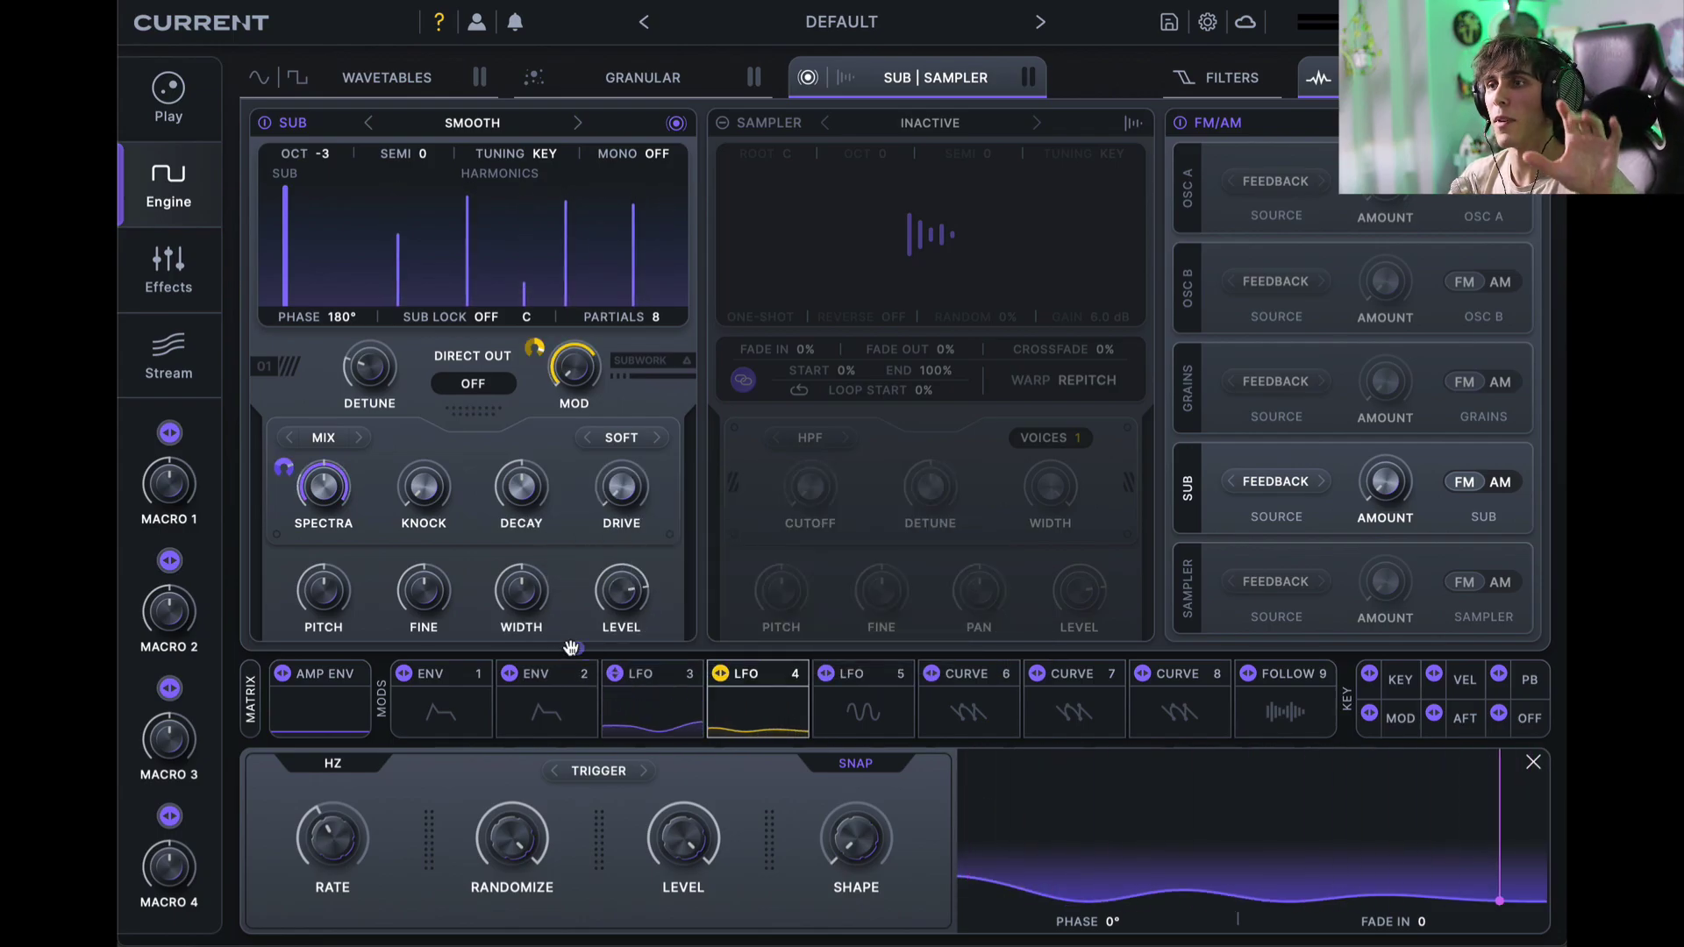
left_click_drag(571, 648, 518, 606)
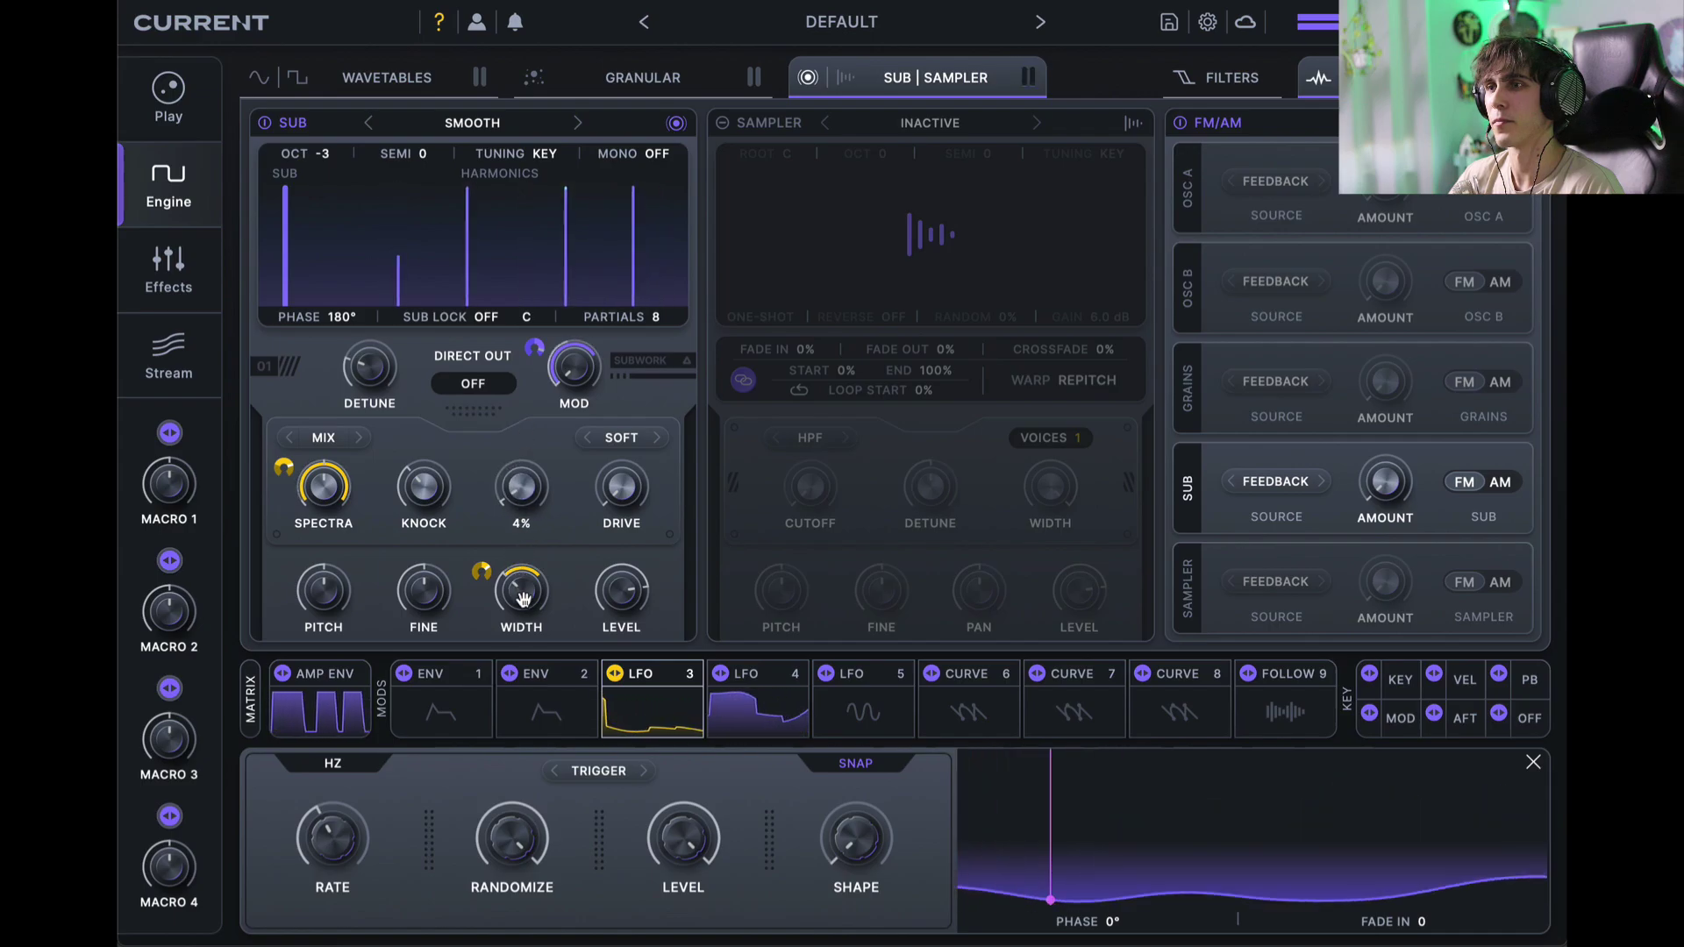
Step: Put the sub drive in NOISE mode at 83% and modulate it with LFO 5
mouse_move(624, 486)
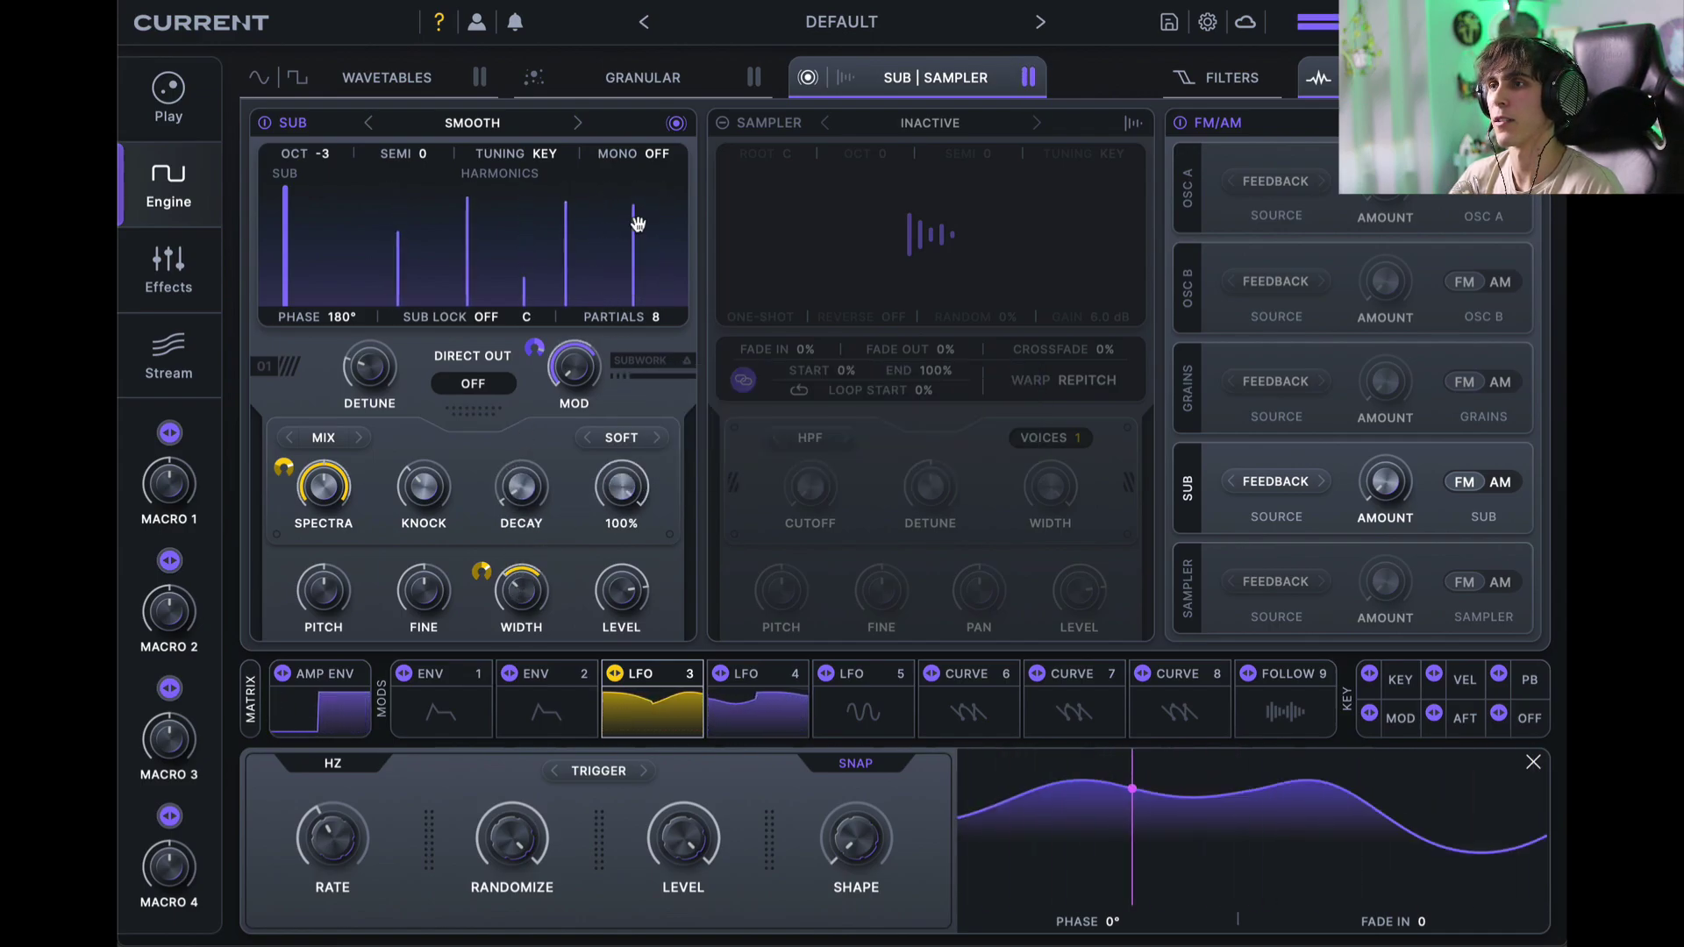
left_click(653, 438)
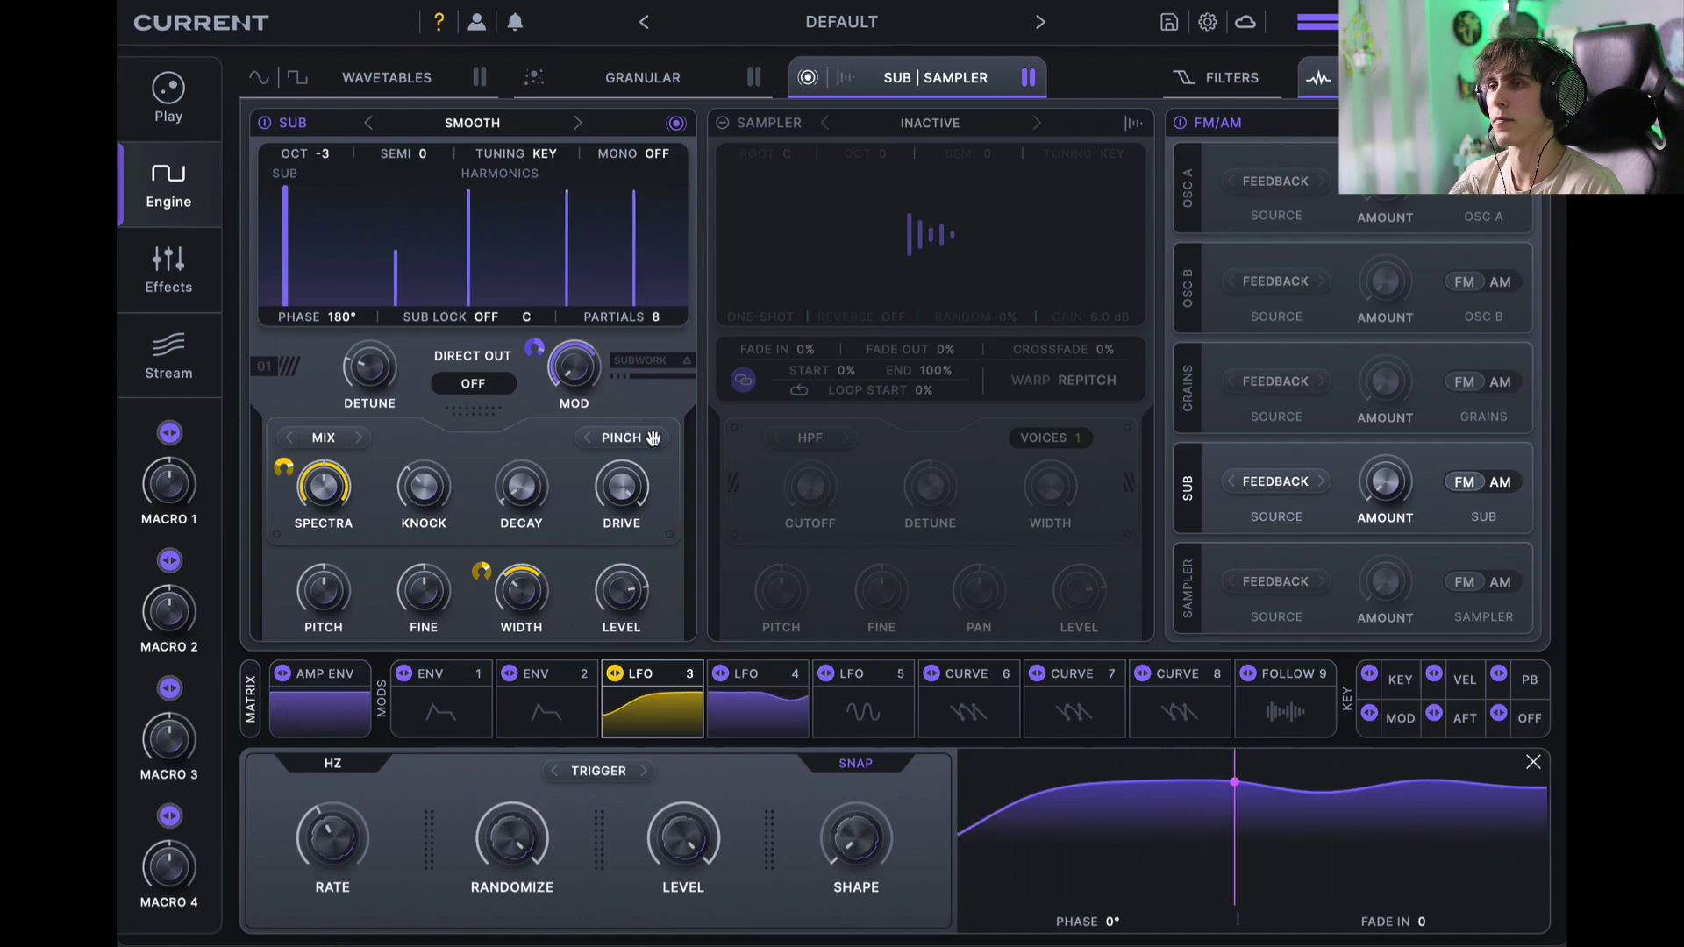
left_click_drag(621, 526, 614, 601)
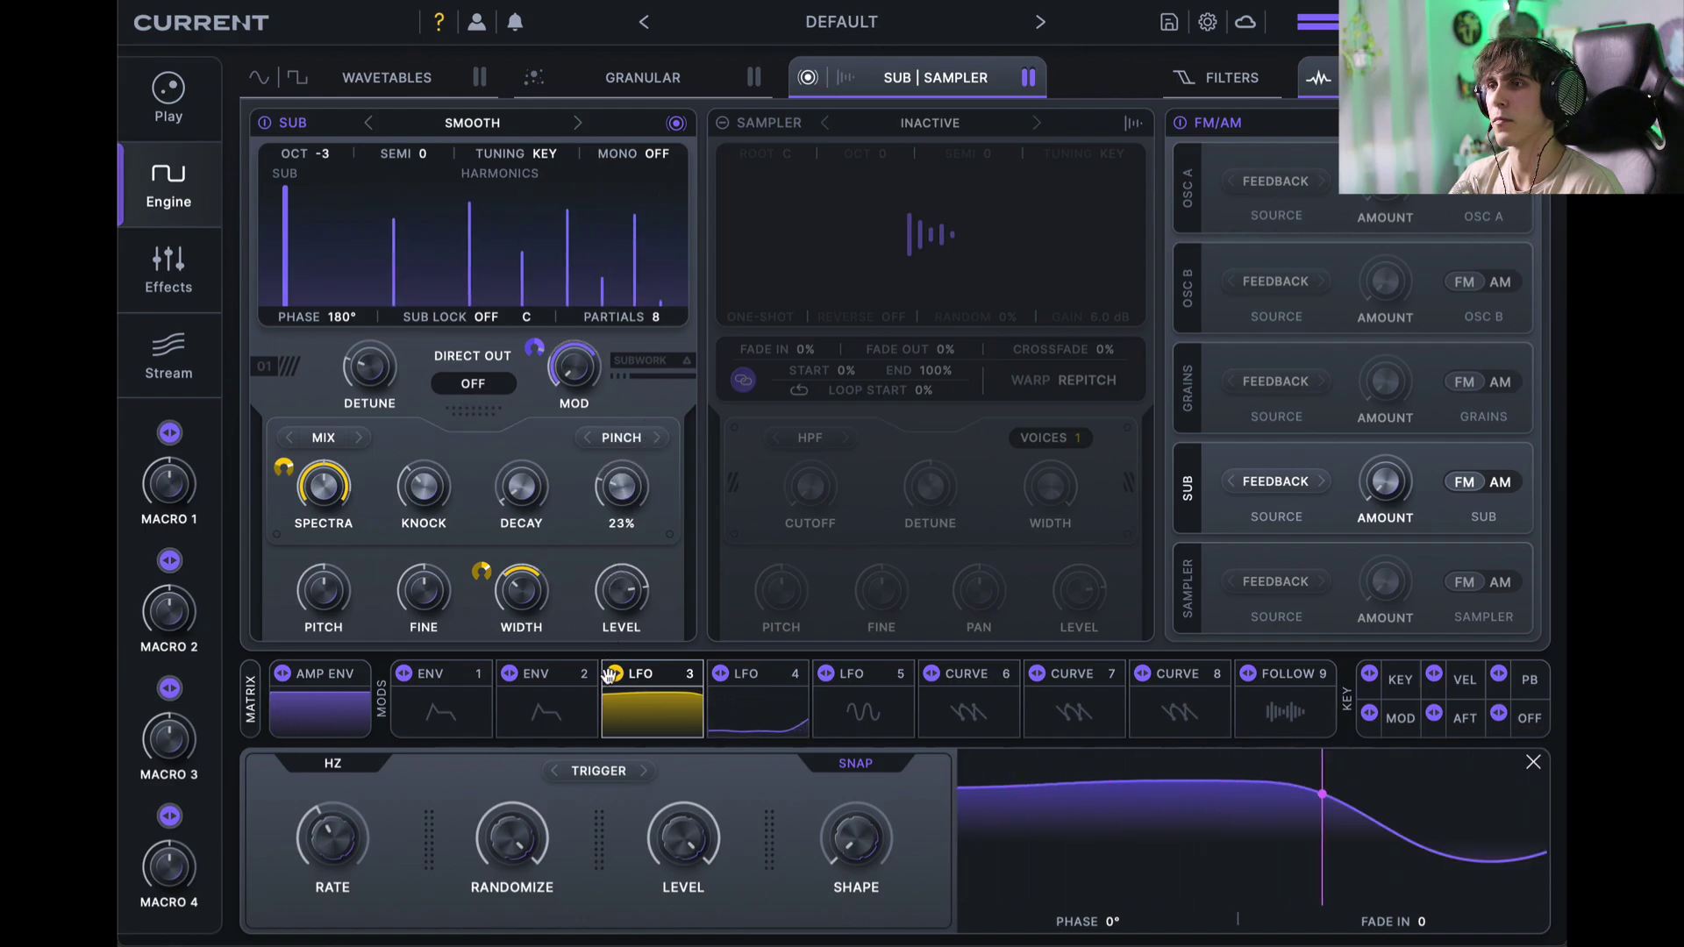
left_click(654, 438)
left_click_drag(622, 488, 627, 637)
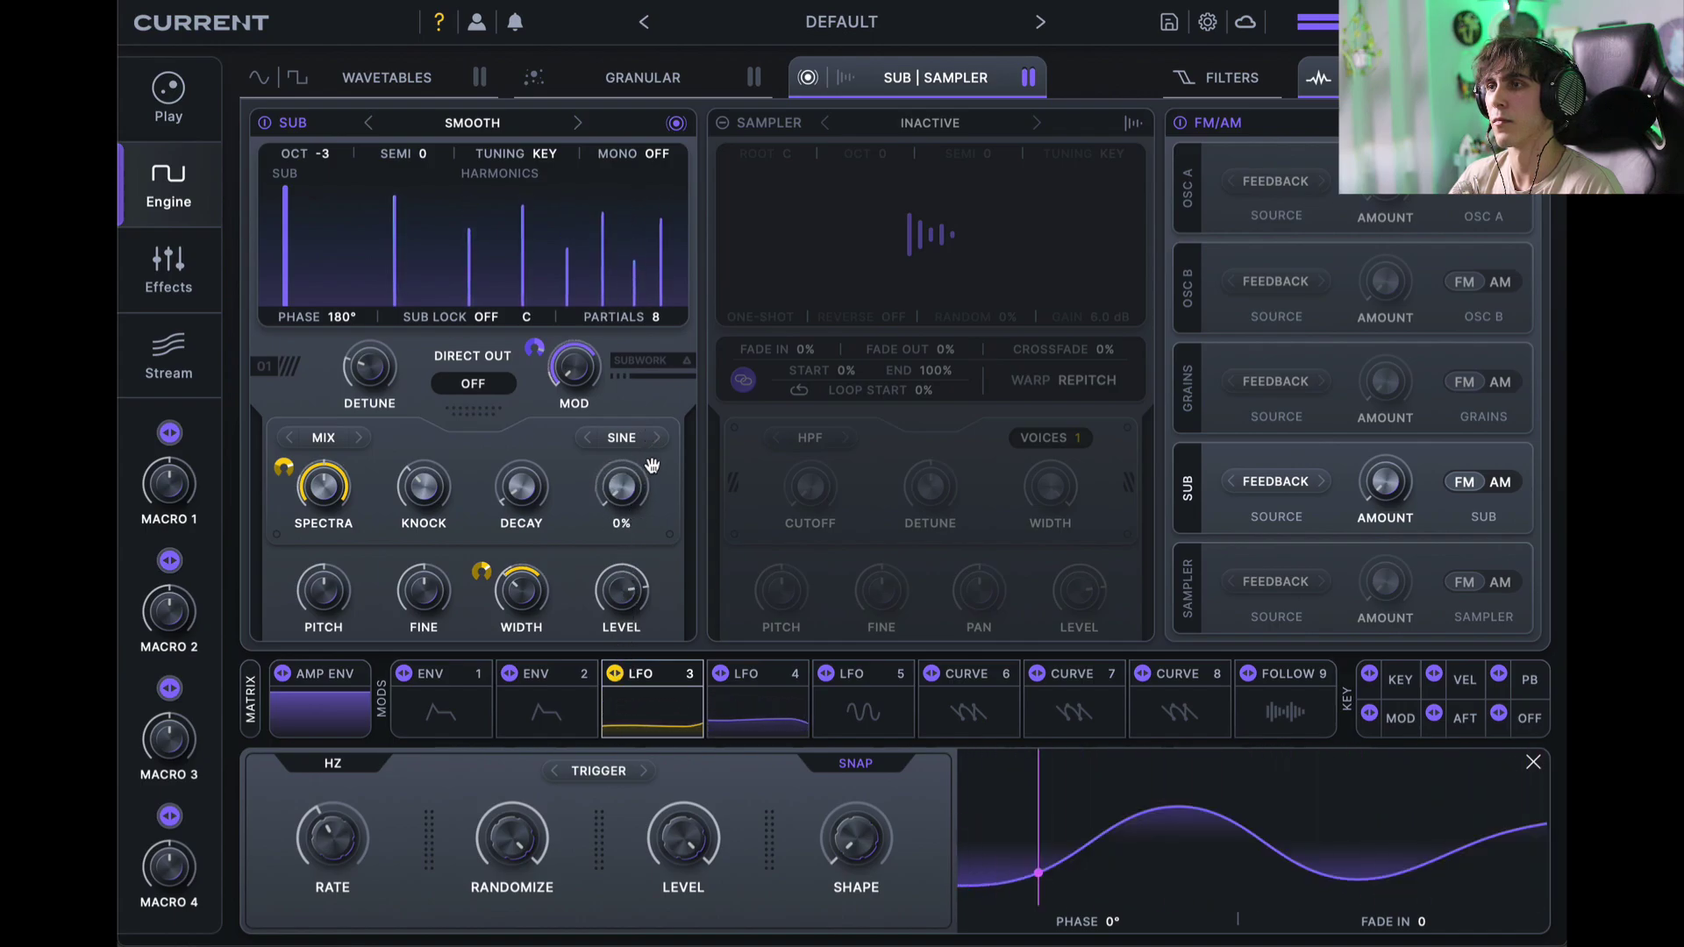
left_click_drag(654, 432, 680, 277)
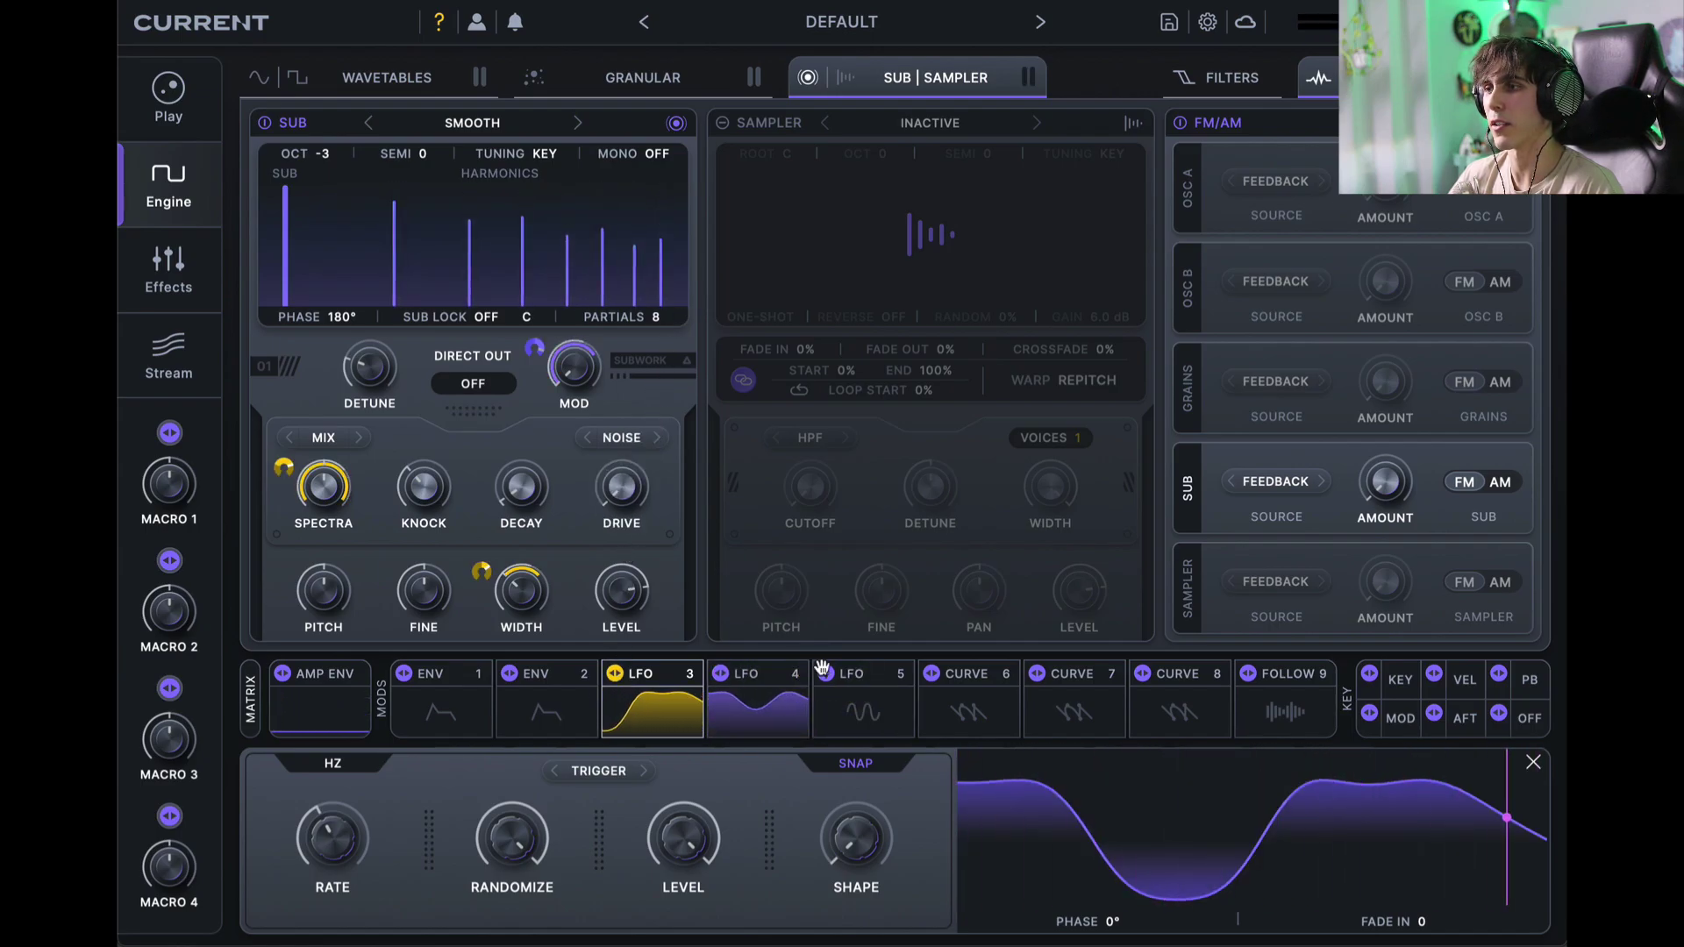
left_click_drag(825, 673, 593, 448)
Step: Enable OSC A at -3 octaves and load the Roto Sine wavetable
left_click(366, 78)
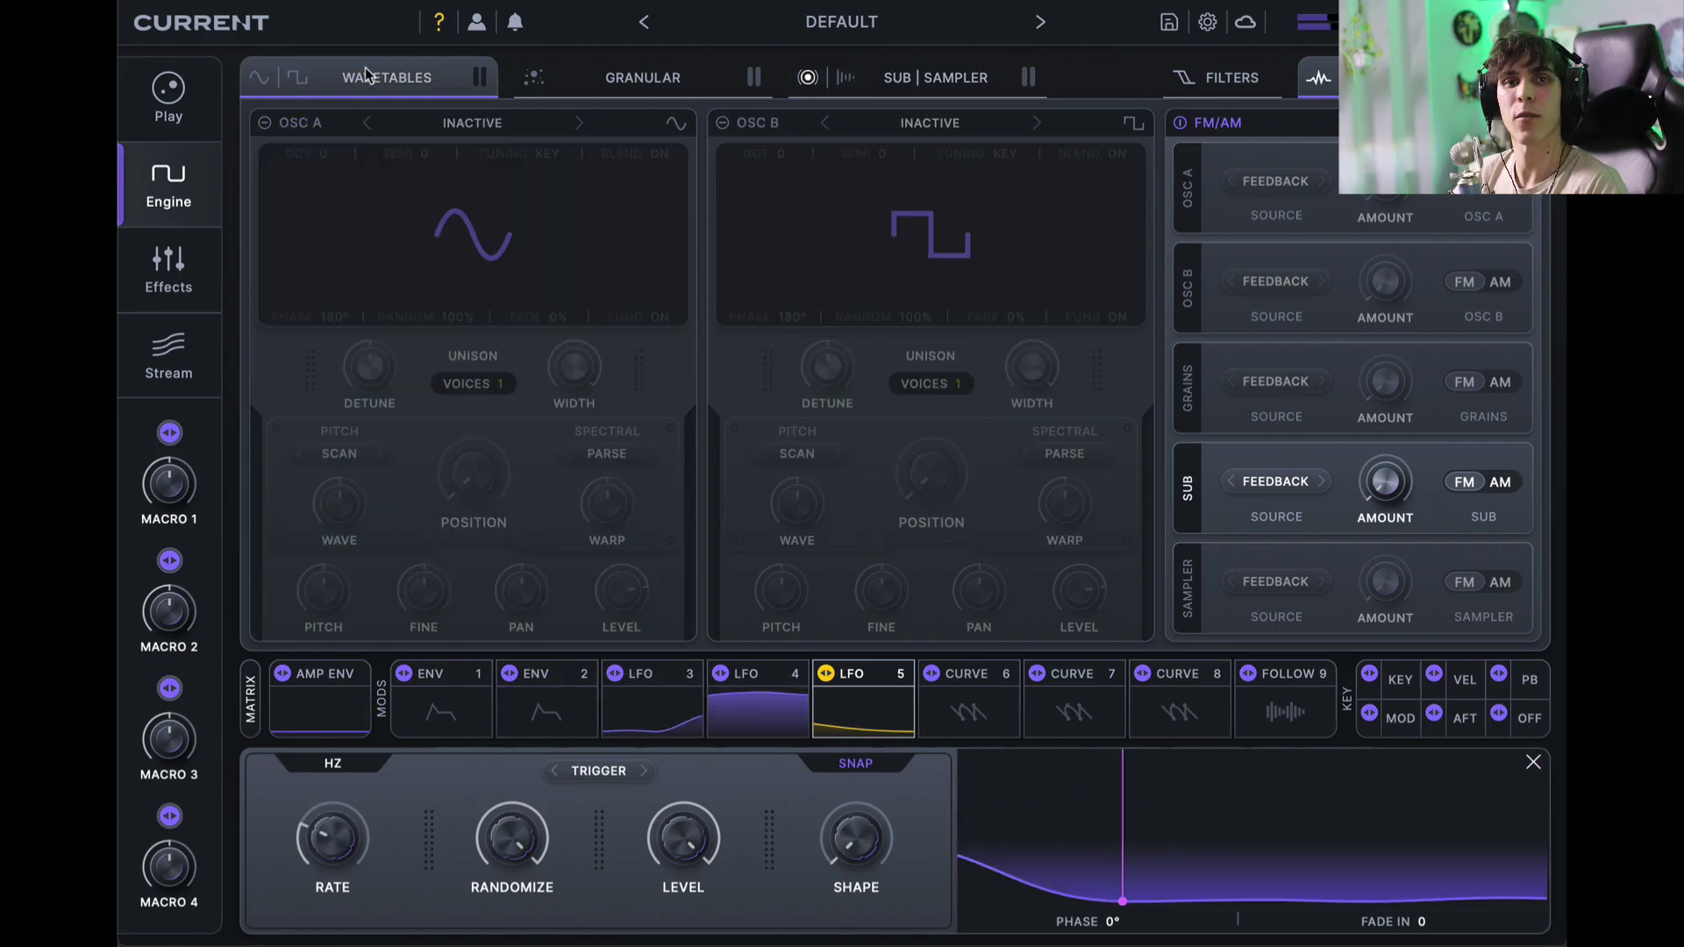
left_click(264, 125)
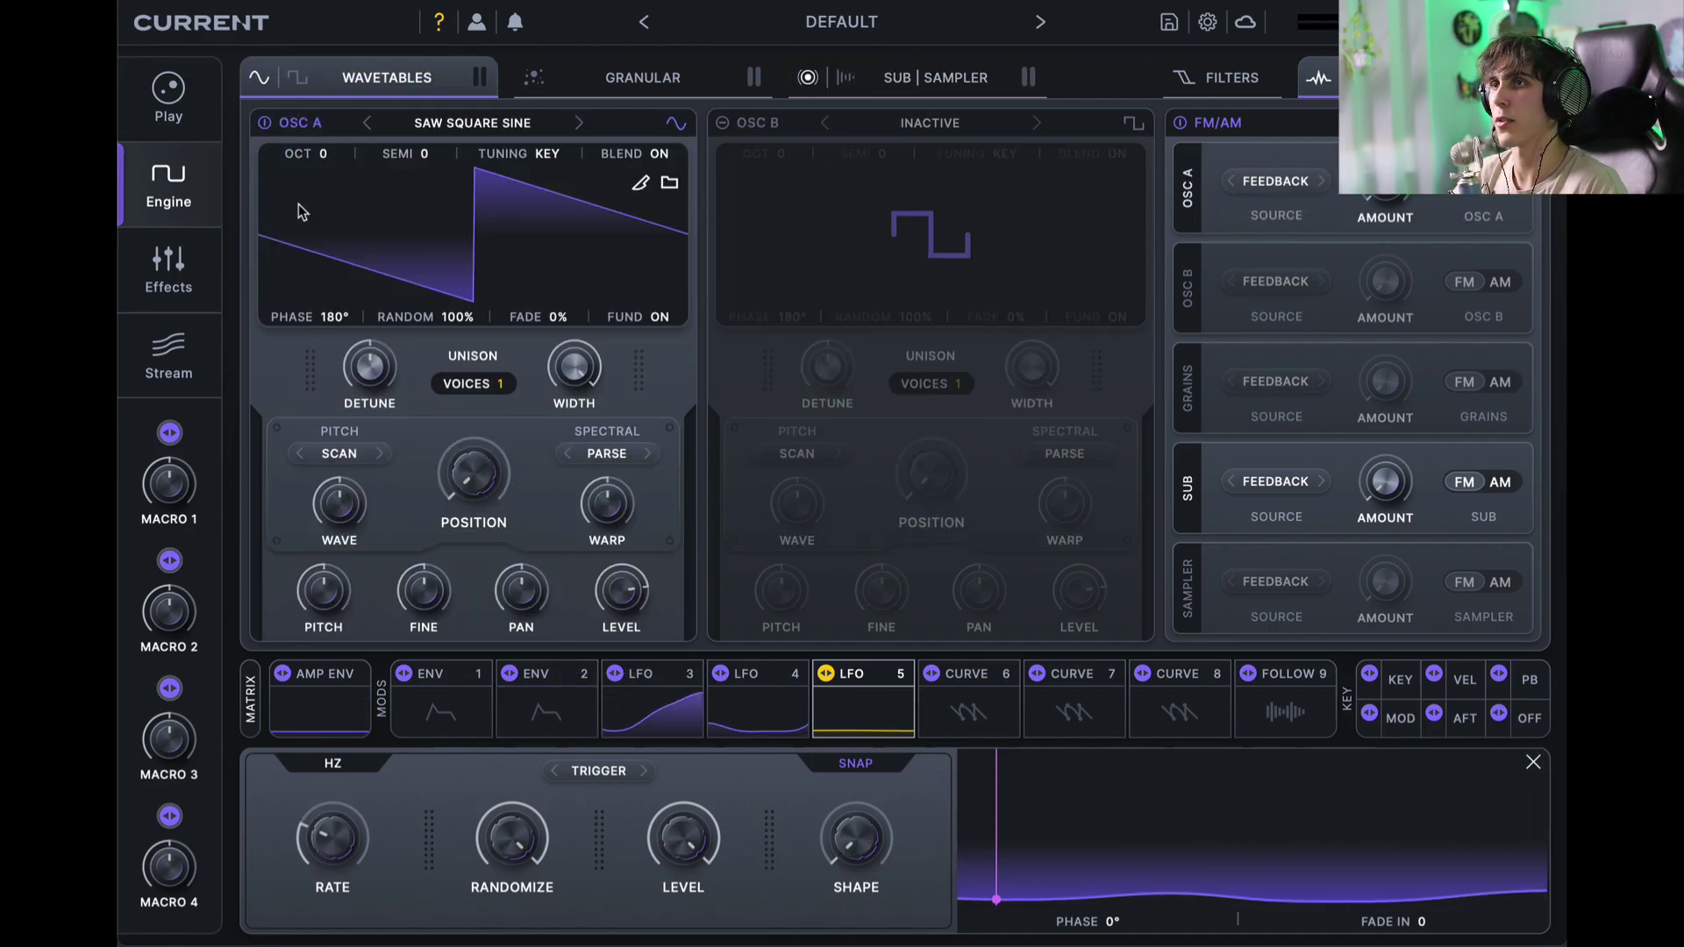
left_click_drag(328, 146, 325, 261)
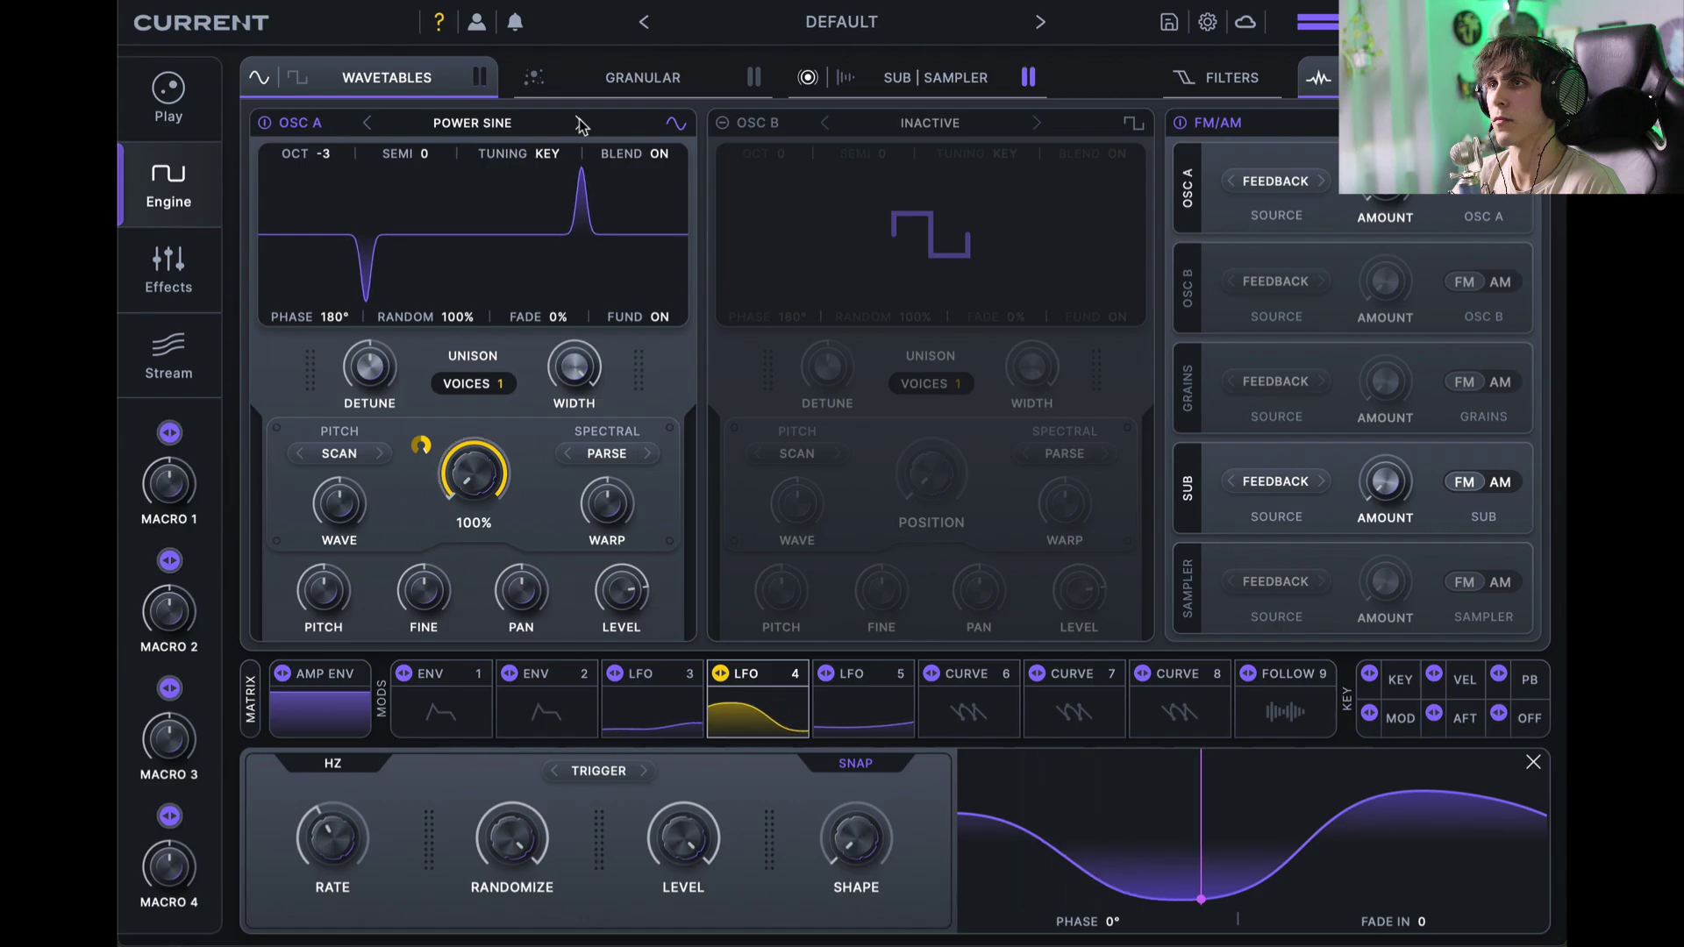
left_click(579, 123)
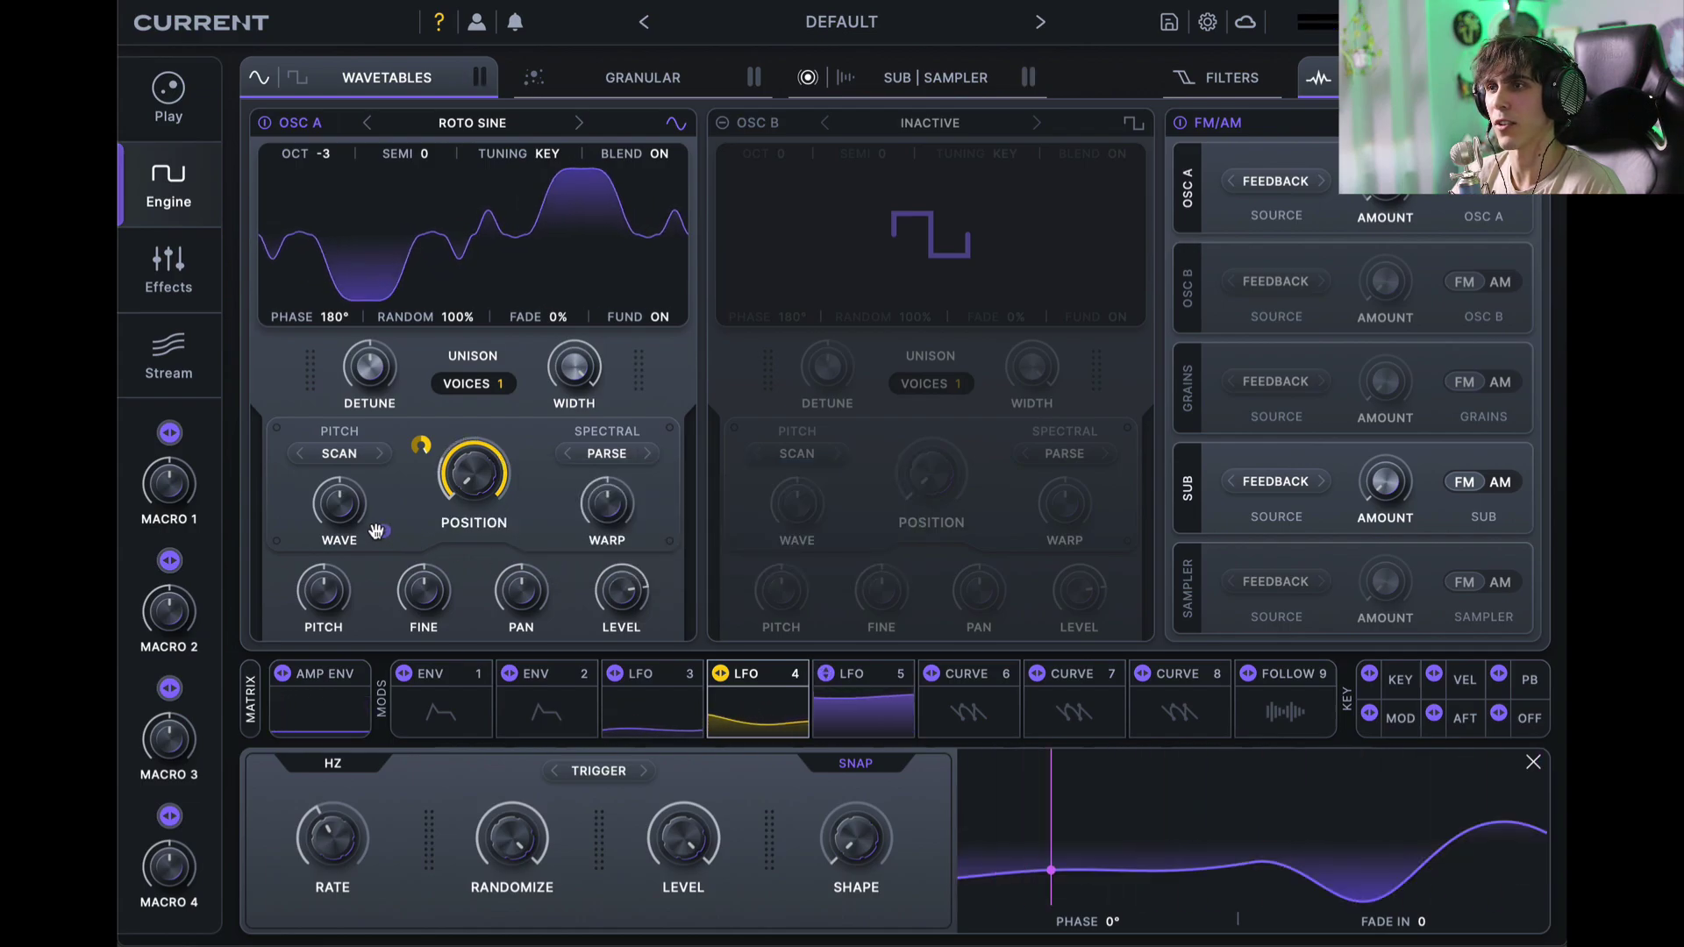
Step: Modulate OSC A's Twist-mode wave with LFO 5 and its level with LFO 3
left_click_drag(357, 527, 308, 436)
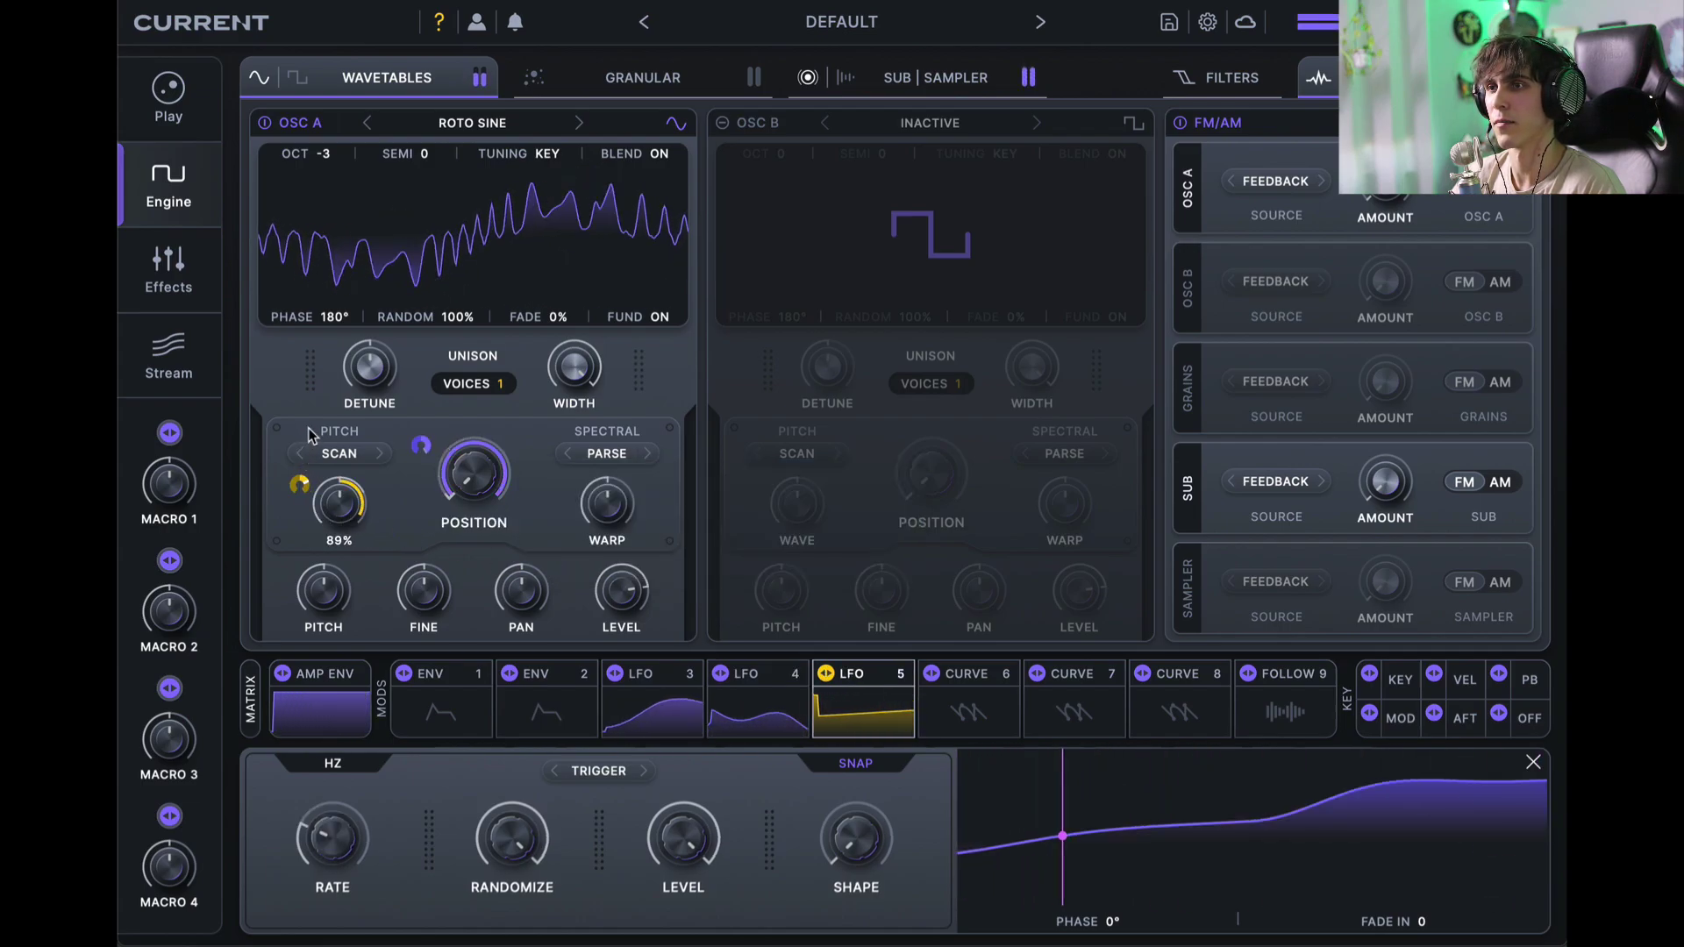
left_click(380, 454)
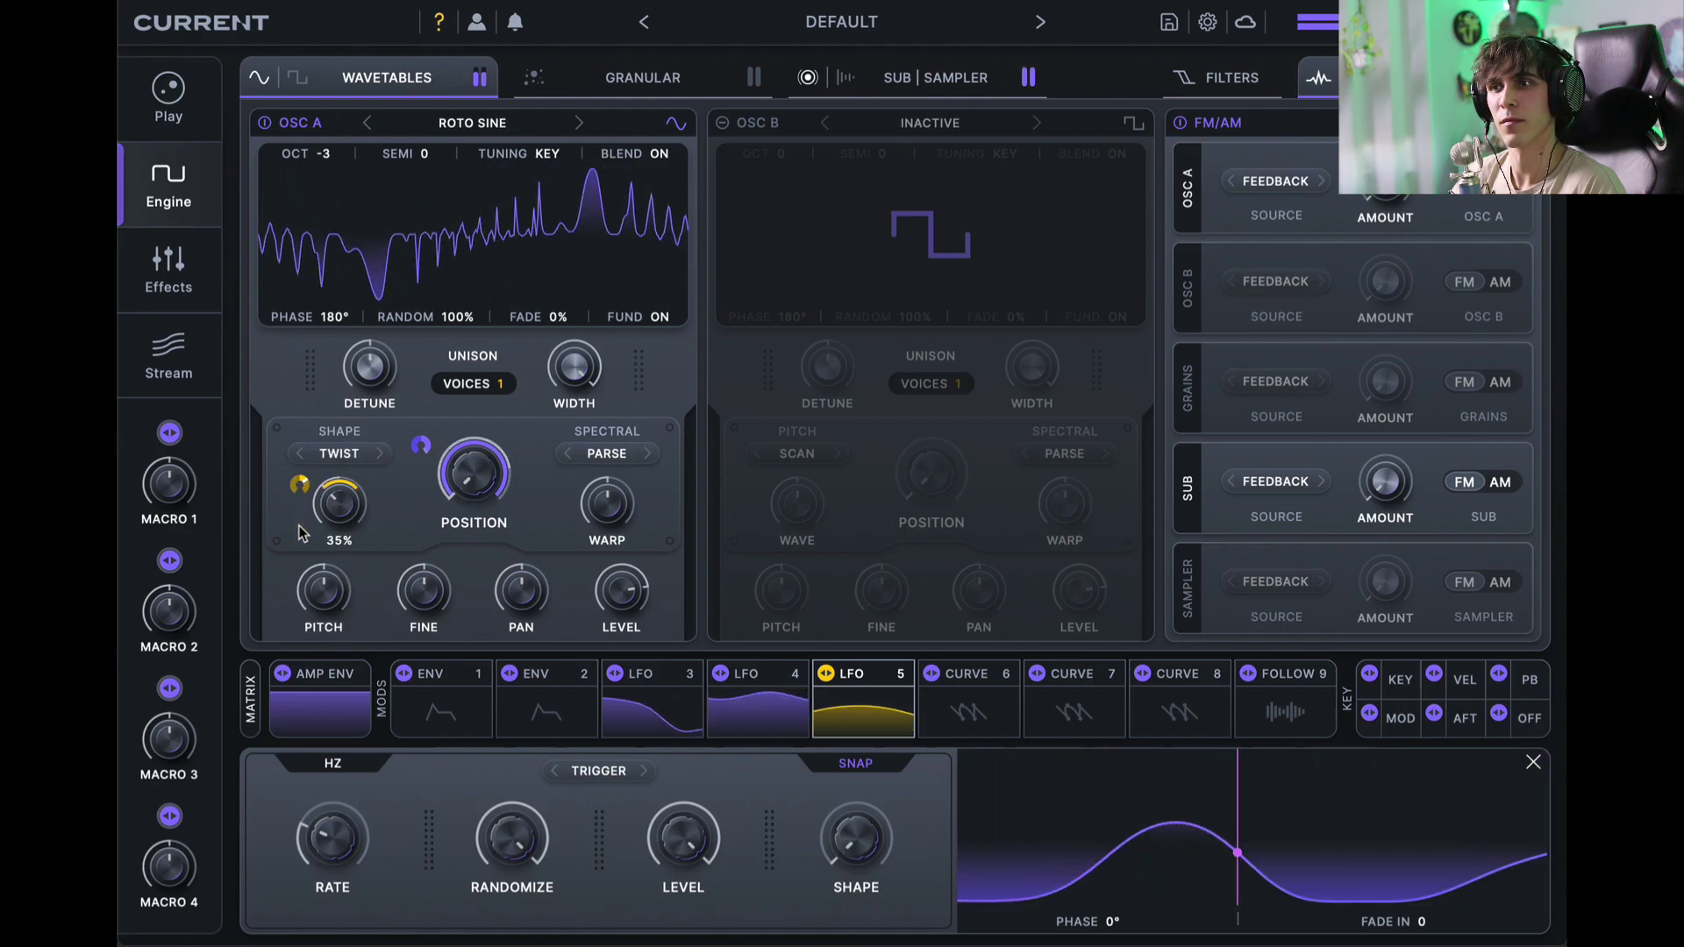
left_click_drag(616, 674, 583, 553)
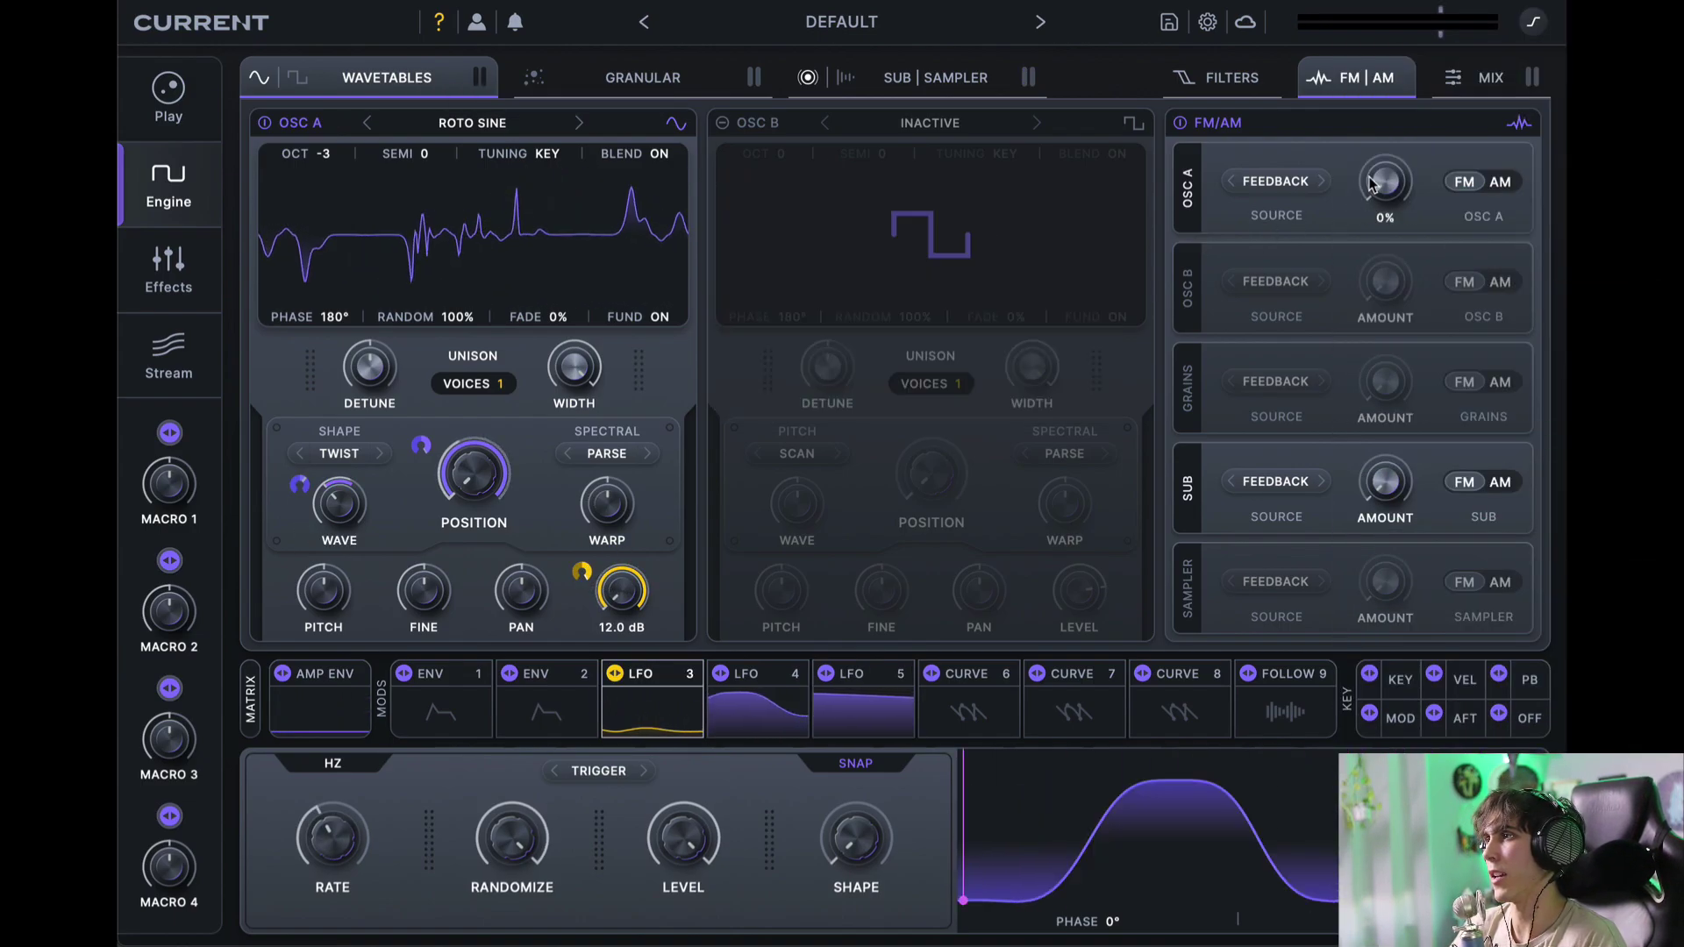
Step: Set OSC A's modulation source to Sub in AM mode, then deepen LFO 3's Warp modulation
left_click(1301, 183)
left_click(1320, 182)
left_click(1321, 182)
left_click(1285, 182)
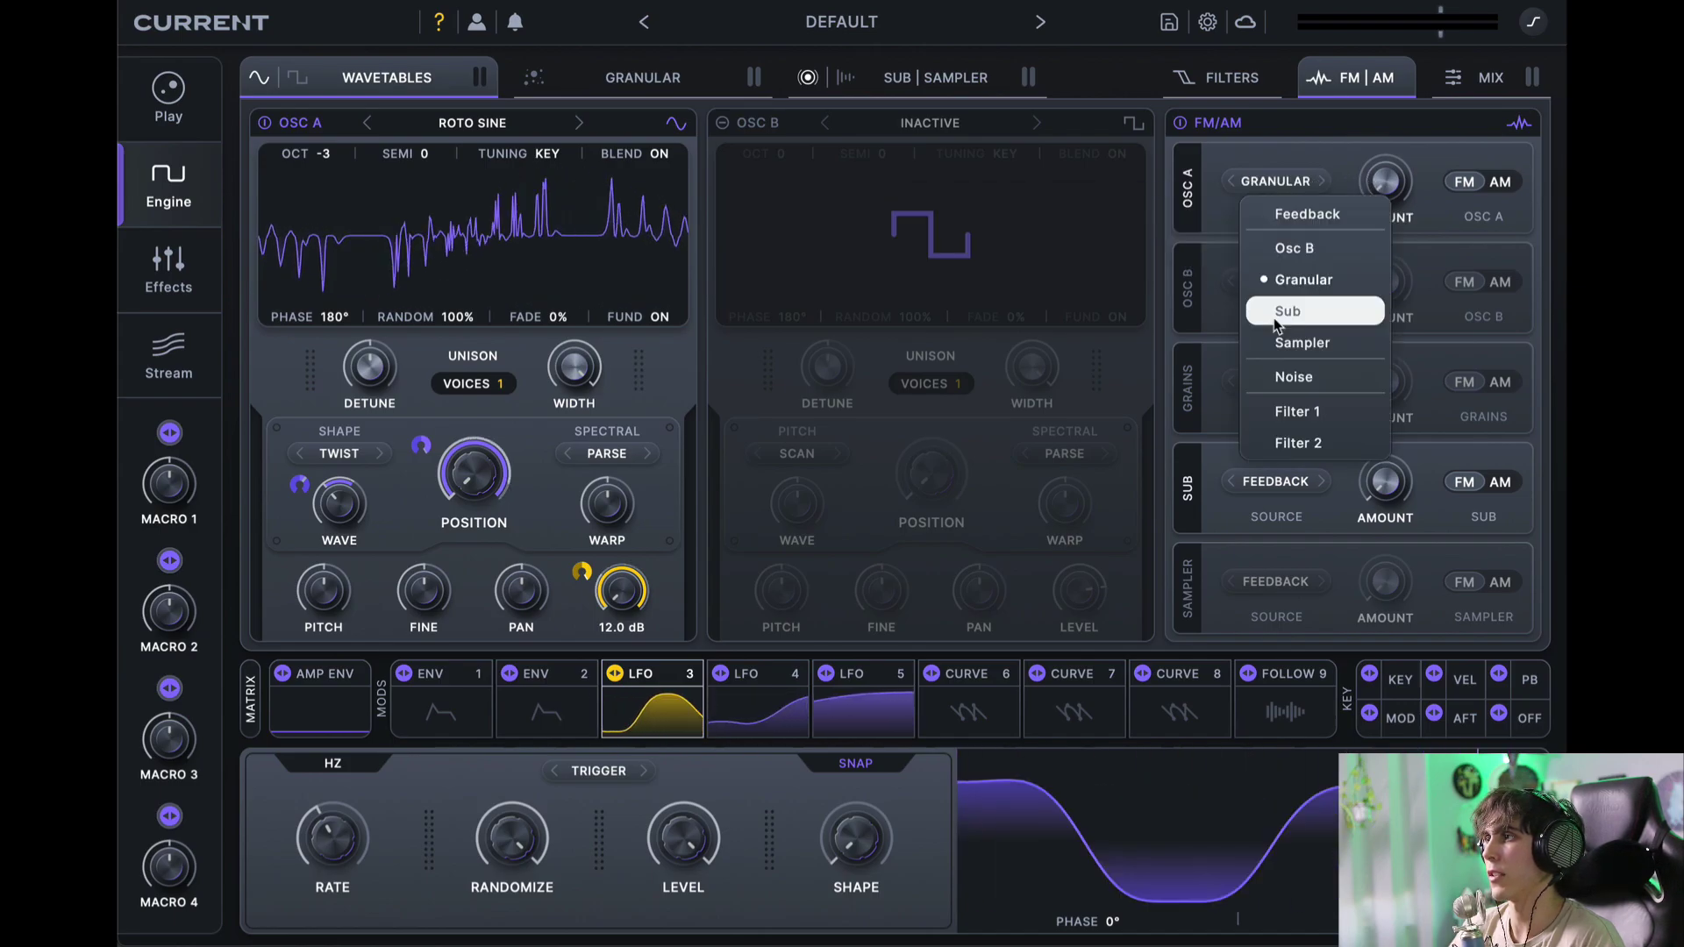
left_click(1281, 312)
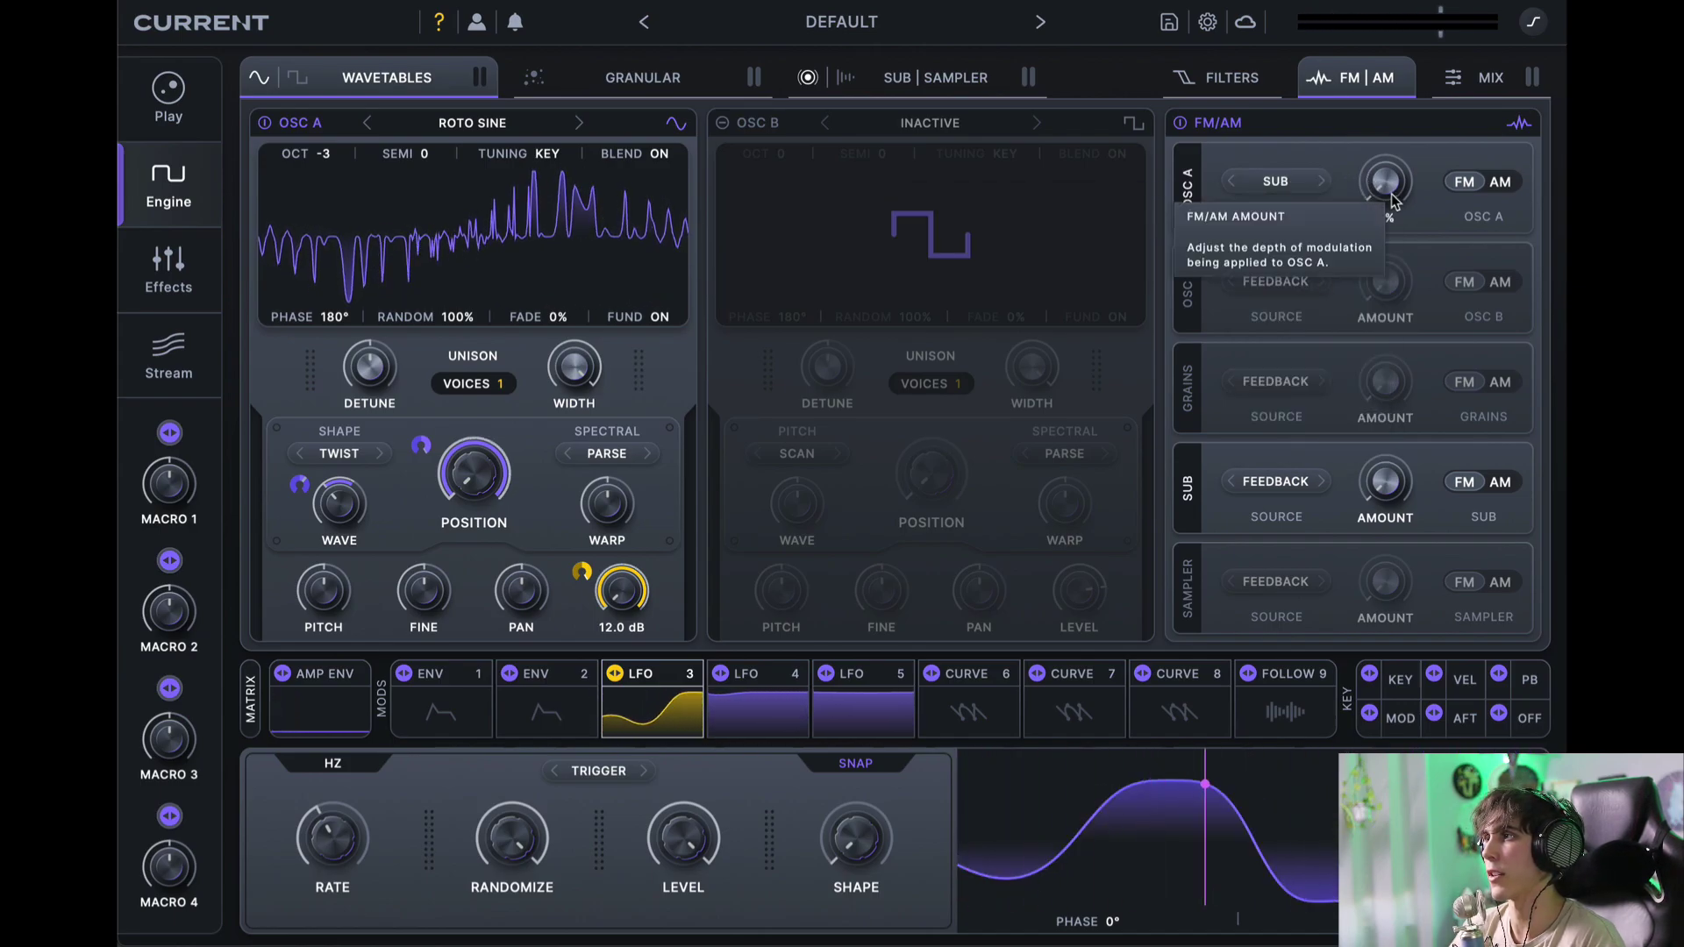
left_click(1498, 182)
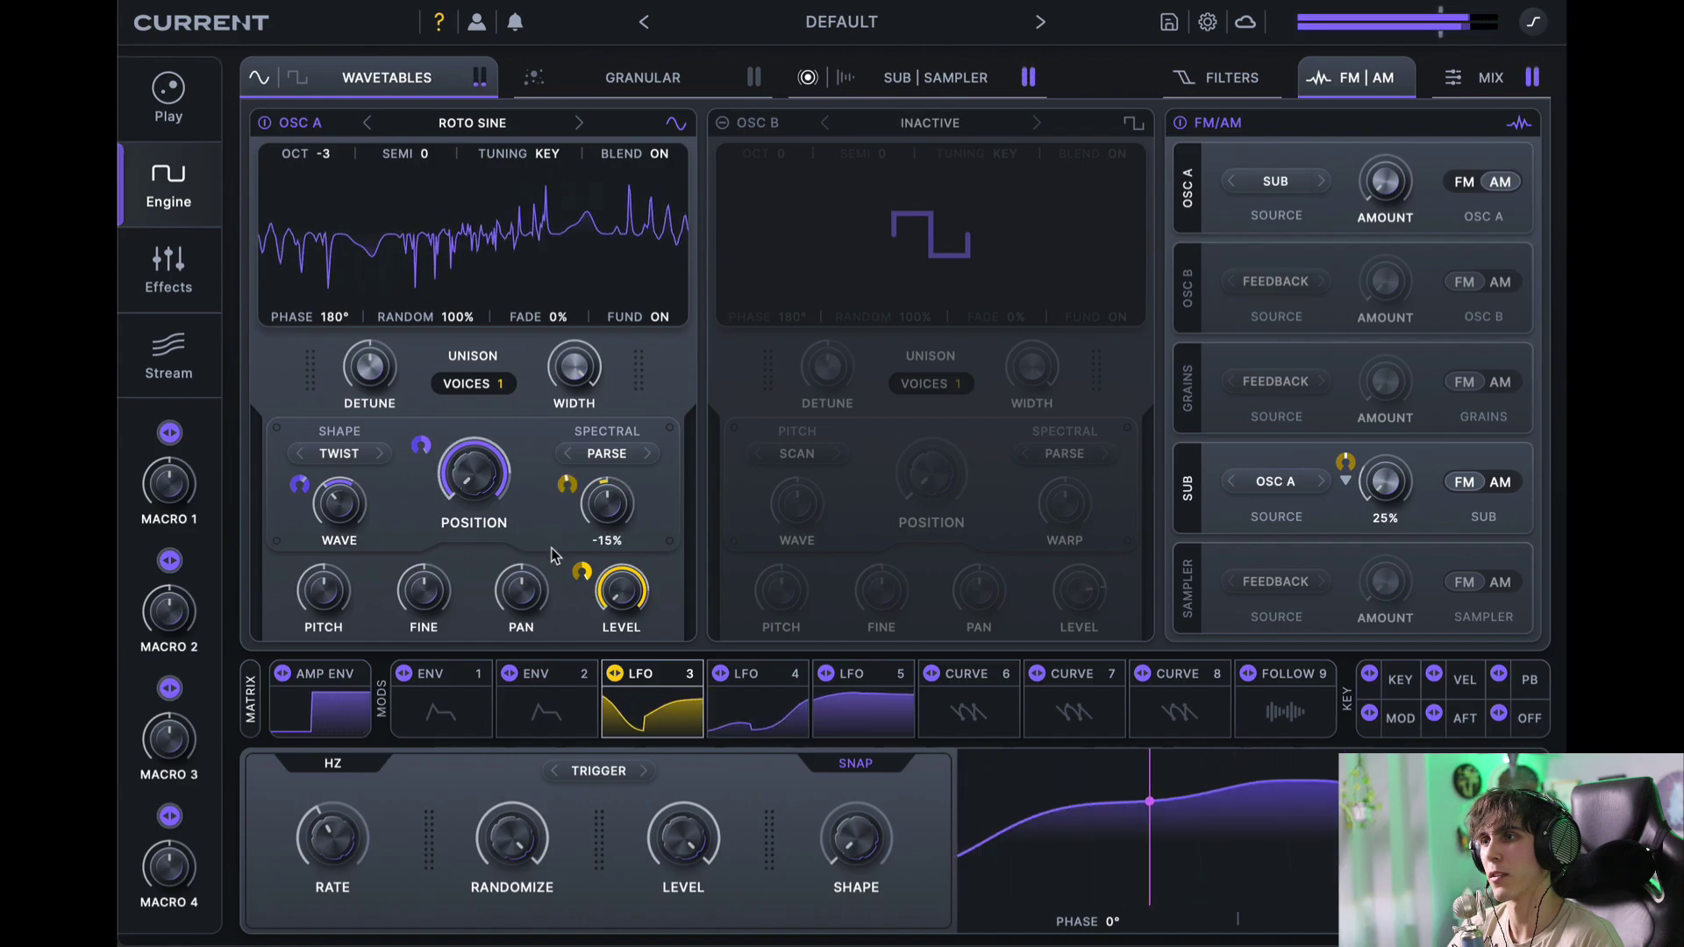
left_click_drag(553, 555, 552, 595)
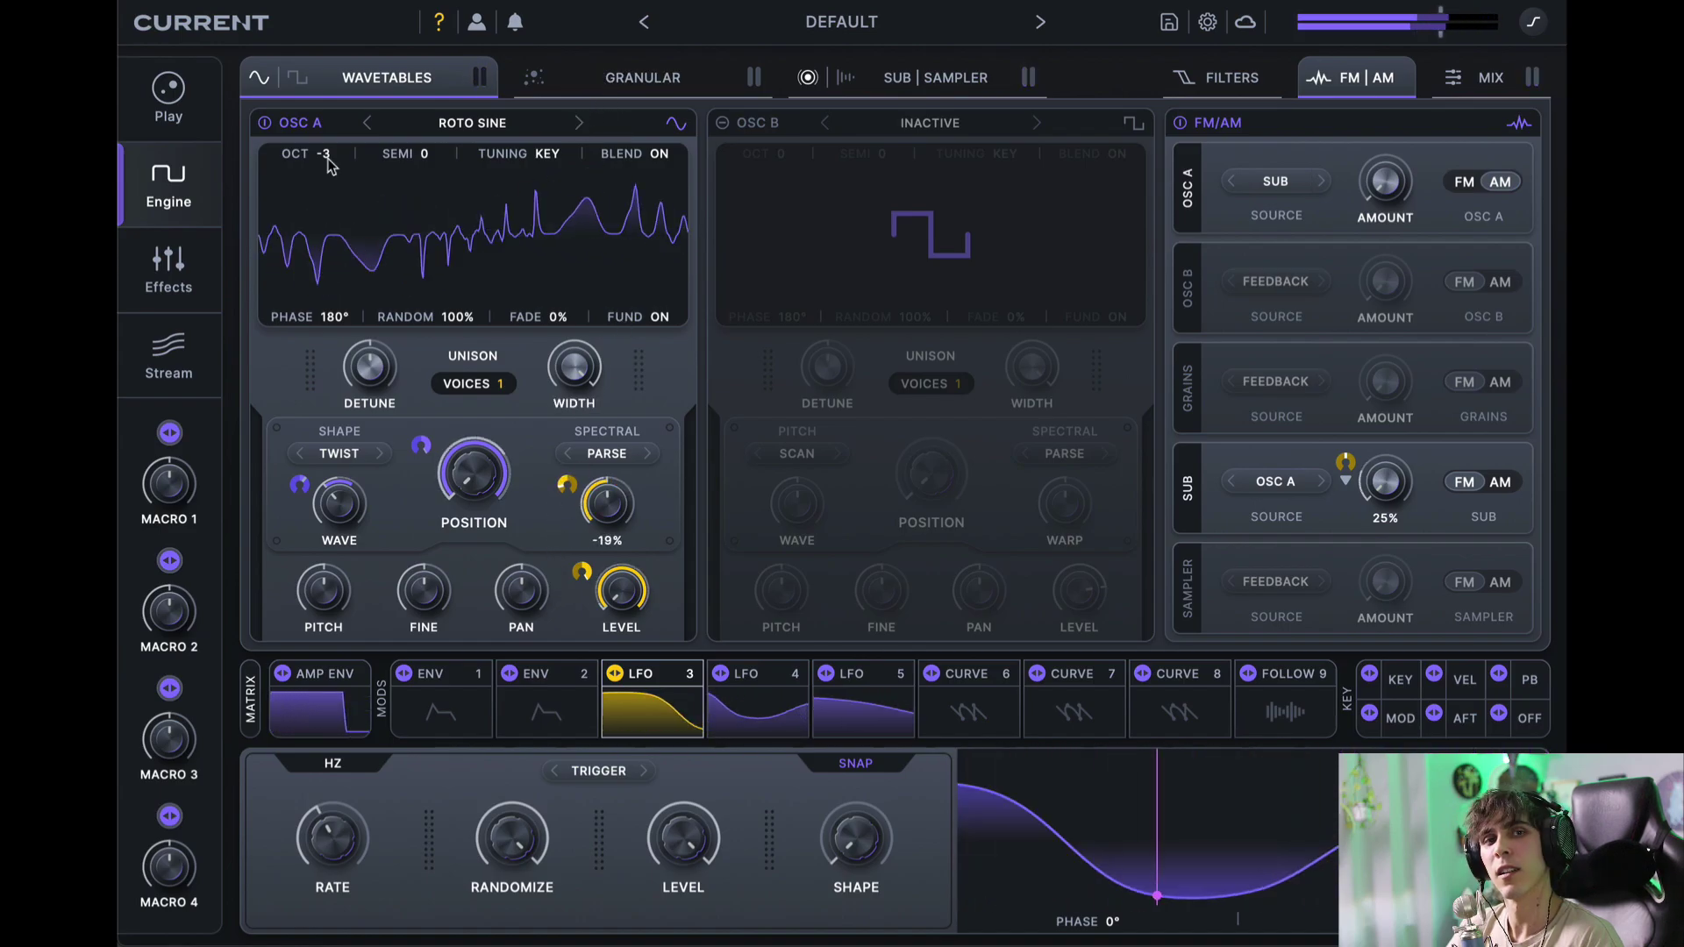
Step: Enable the granular engine and load the Belly Keys sample from Factory Tonal
left_click(607, 83)
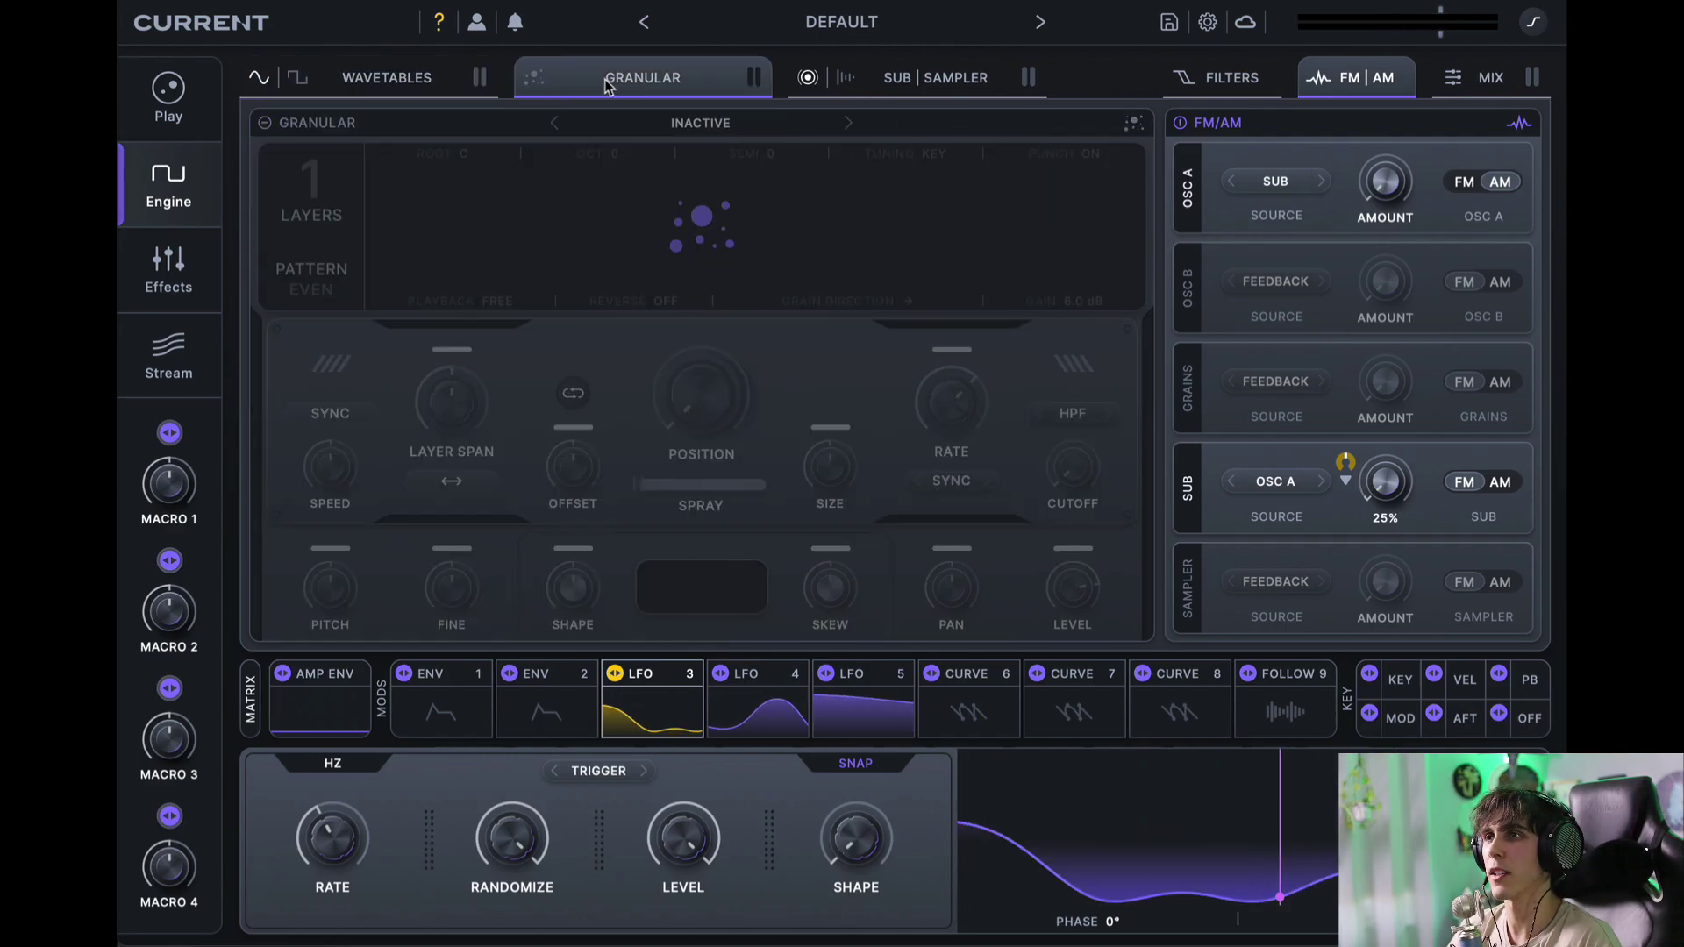
left_click(531, 79)
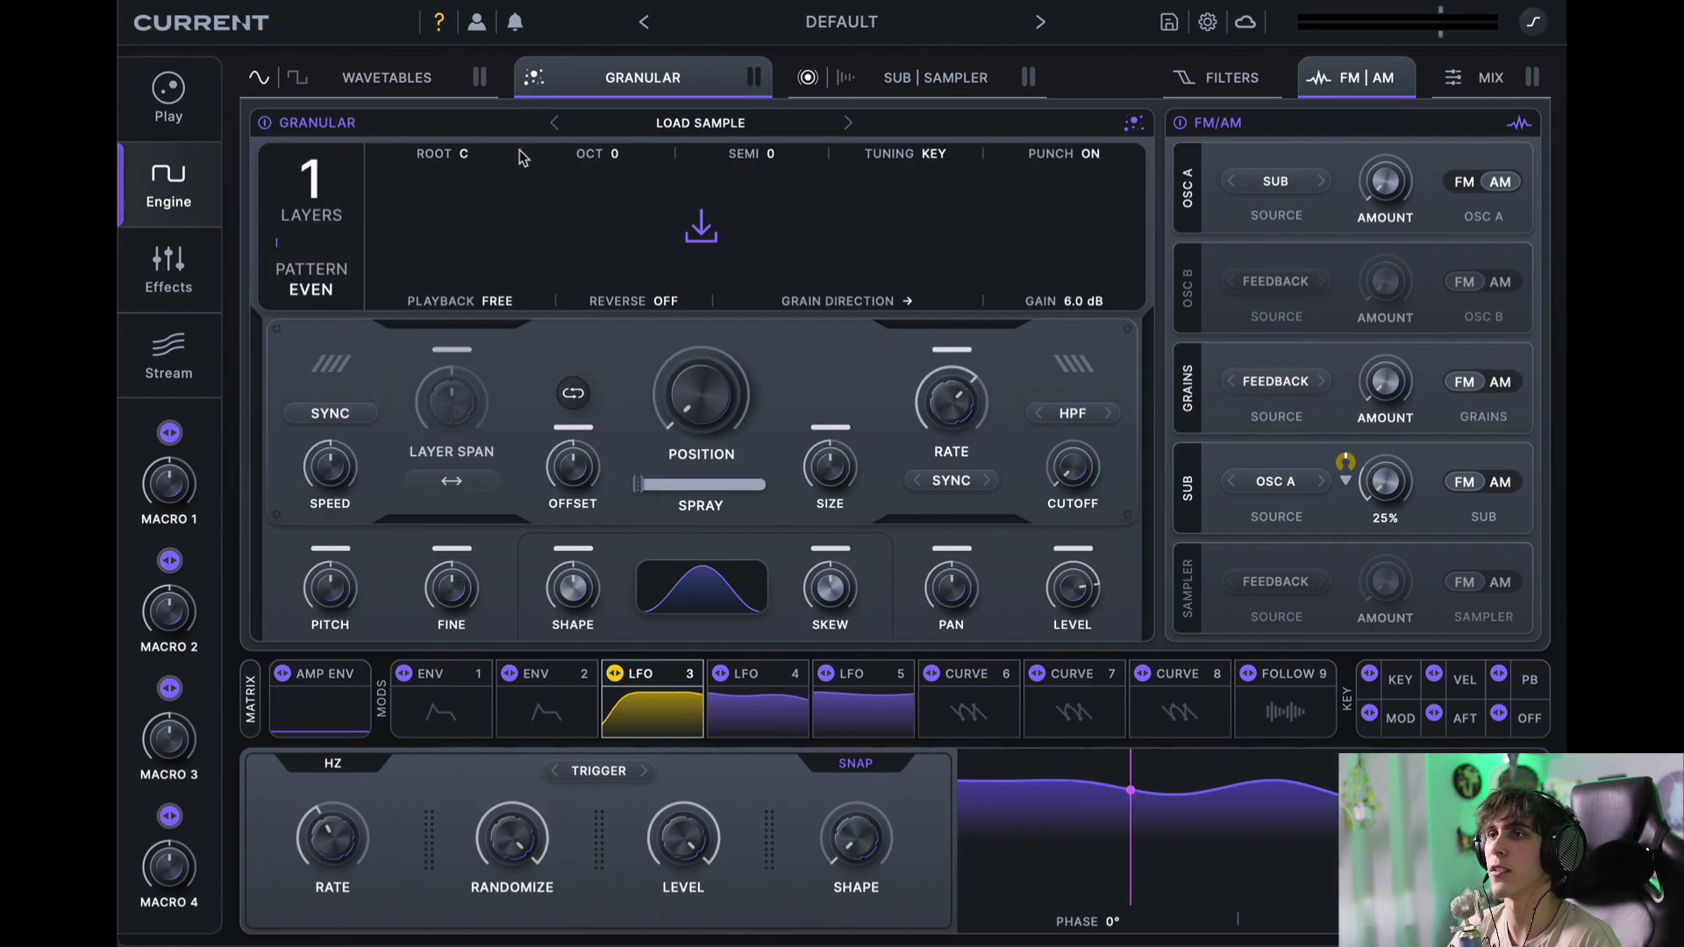
left_click(647, 214)
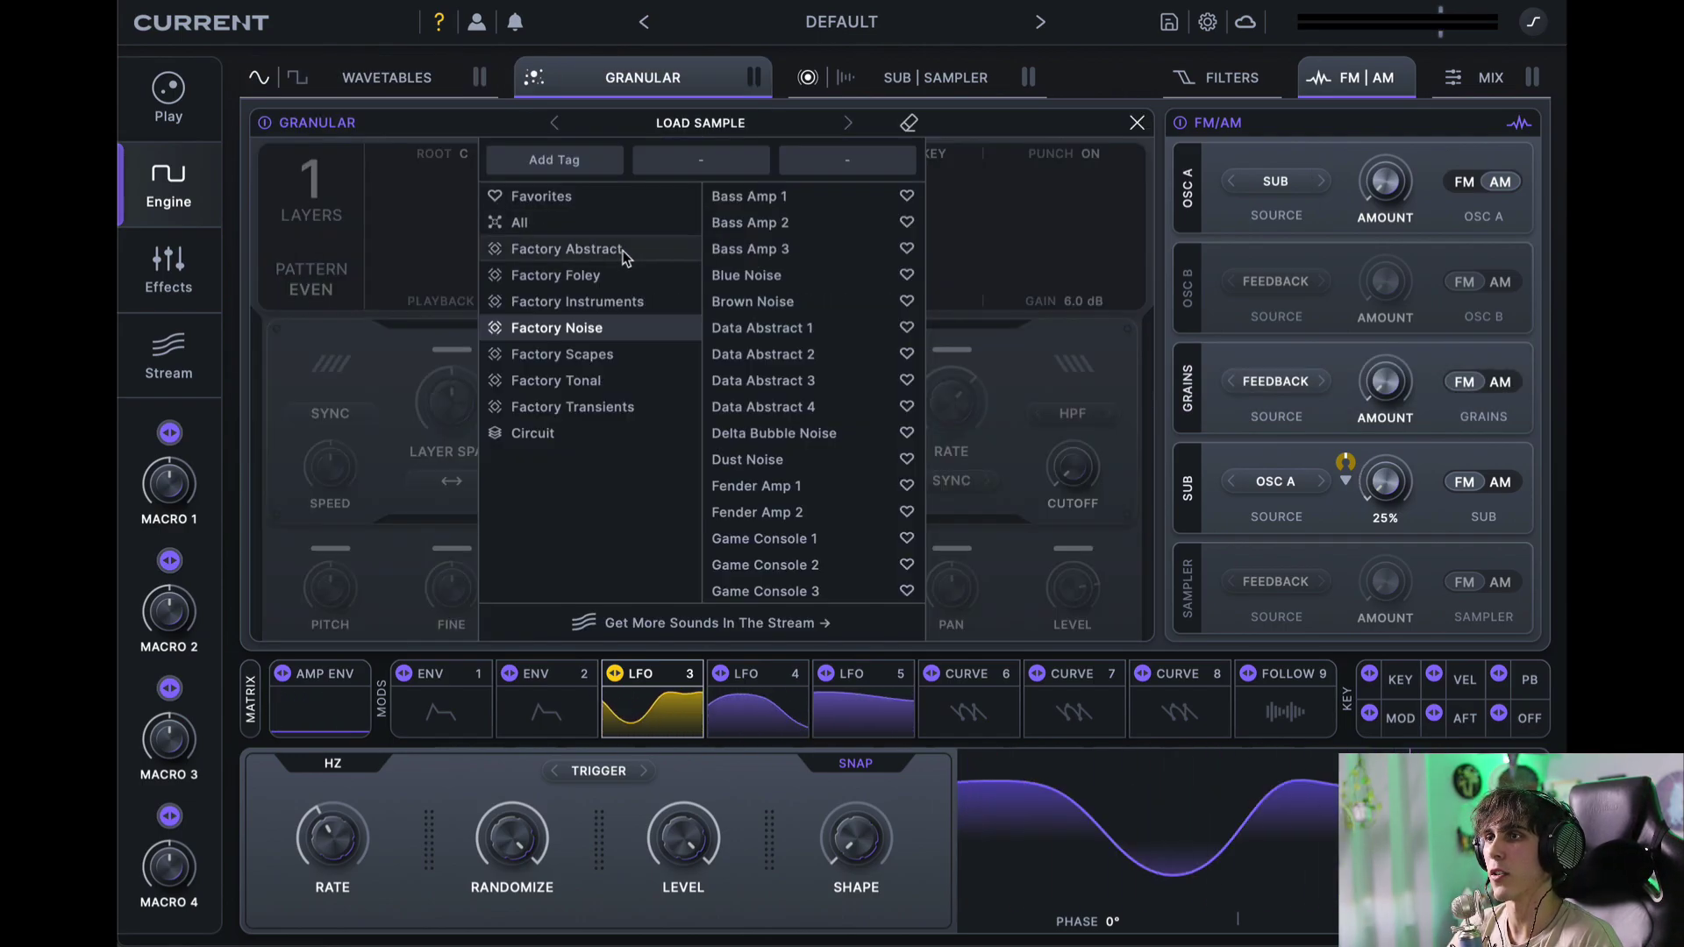
left_click(597, 380)
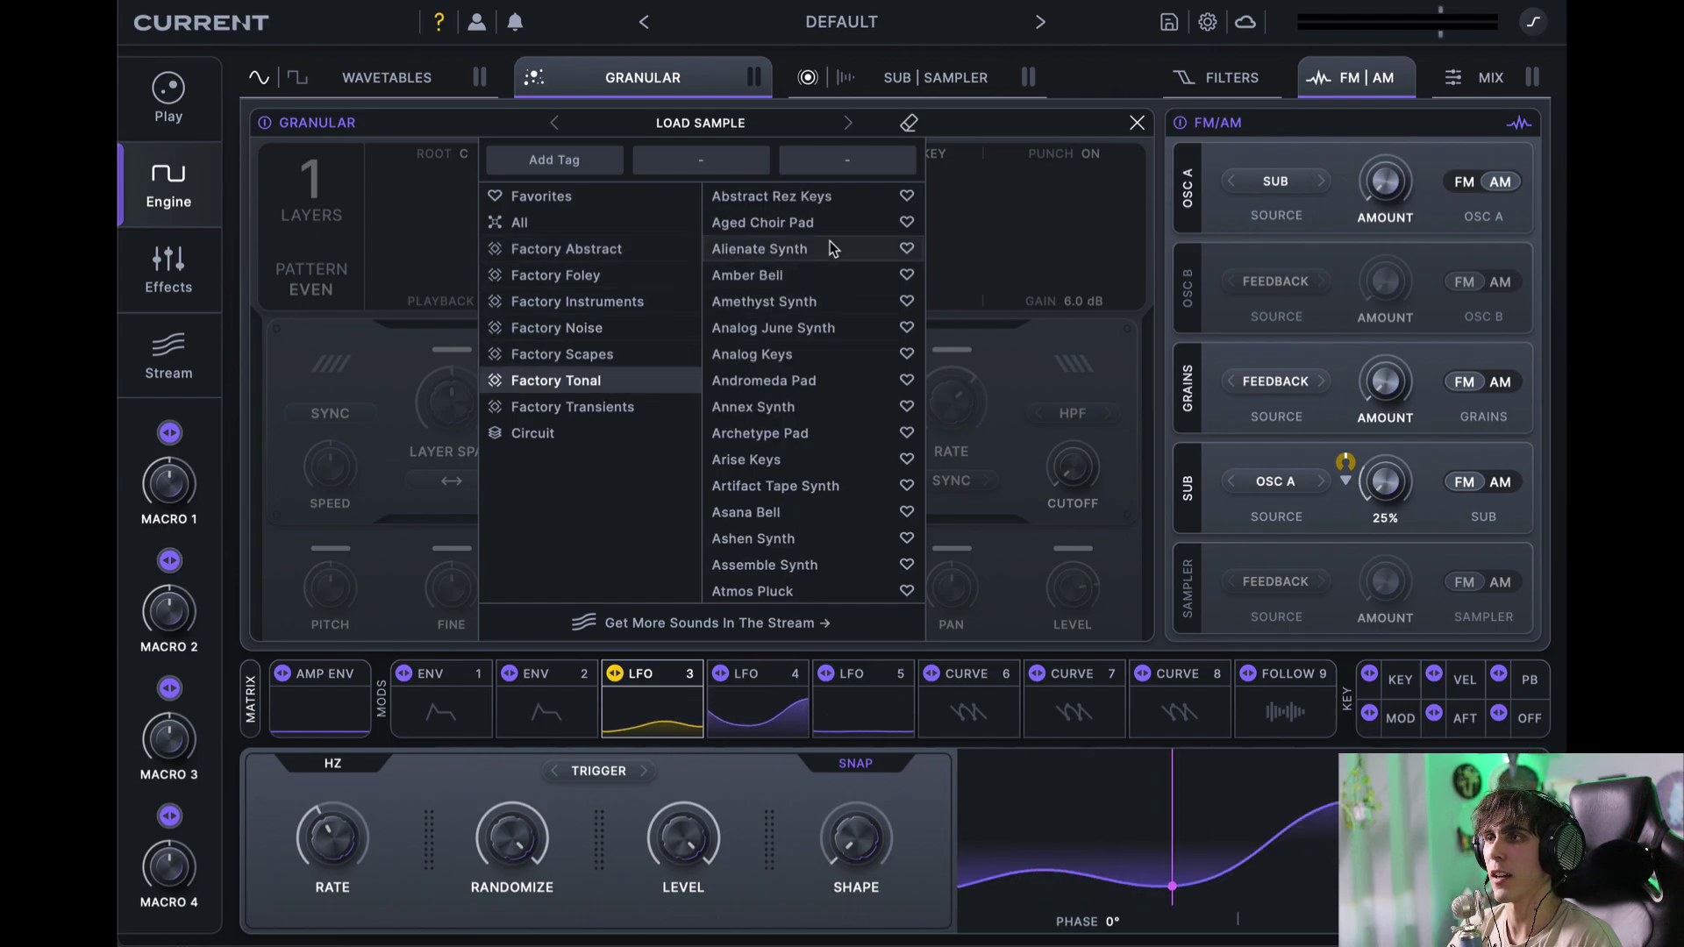
left_click(762, 265)
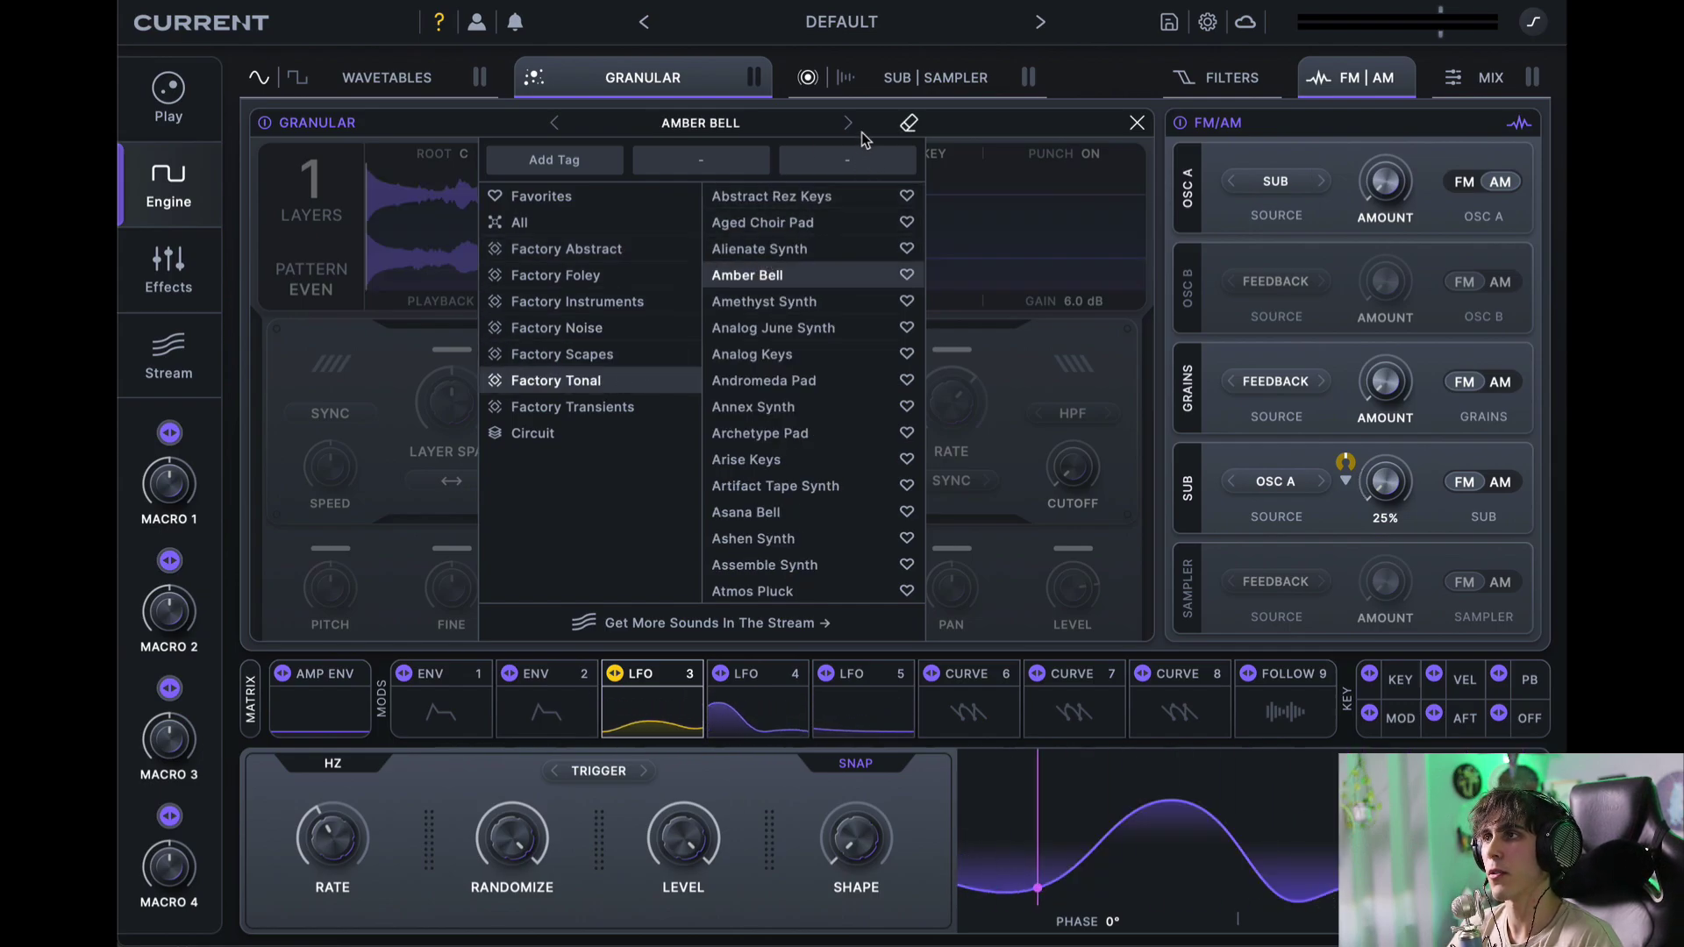
left_click(985, 195)
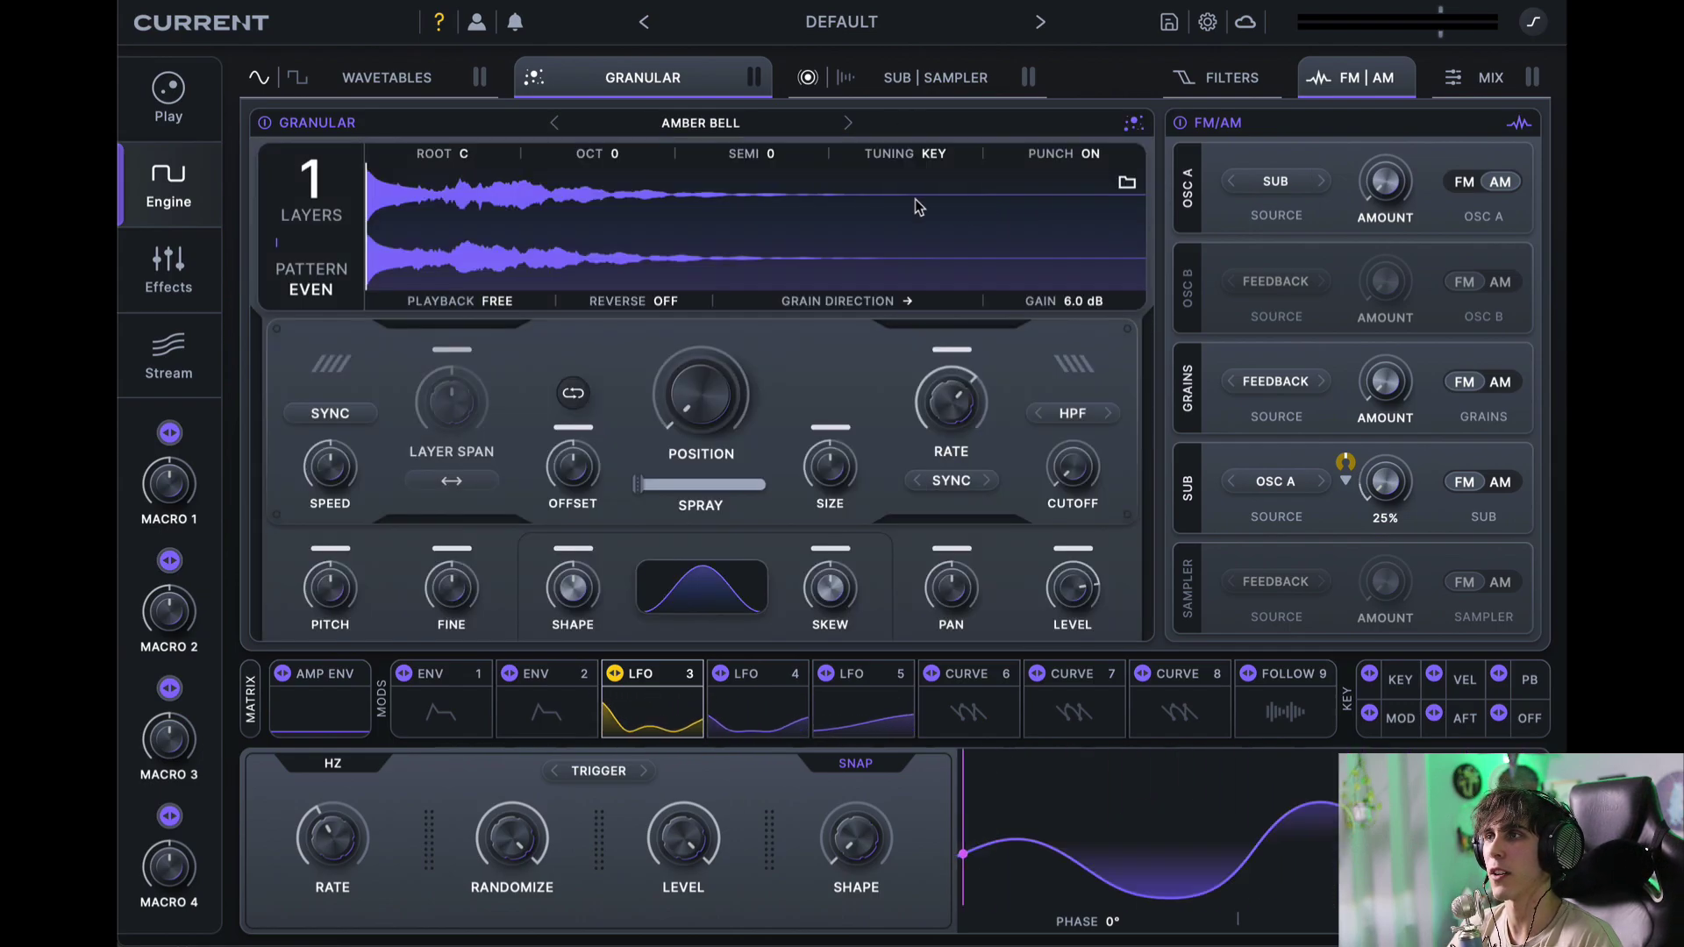
left_click(848, 122)
left_click(848, 122)
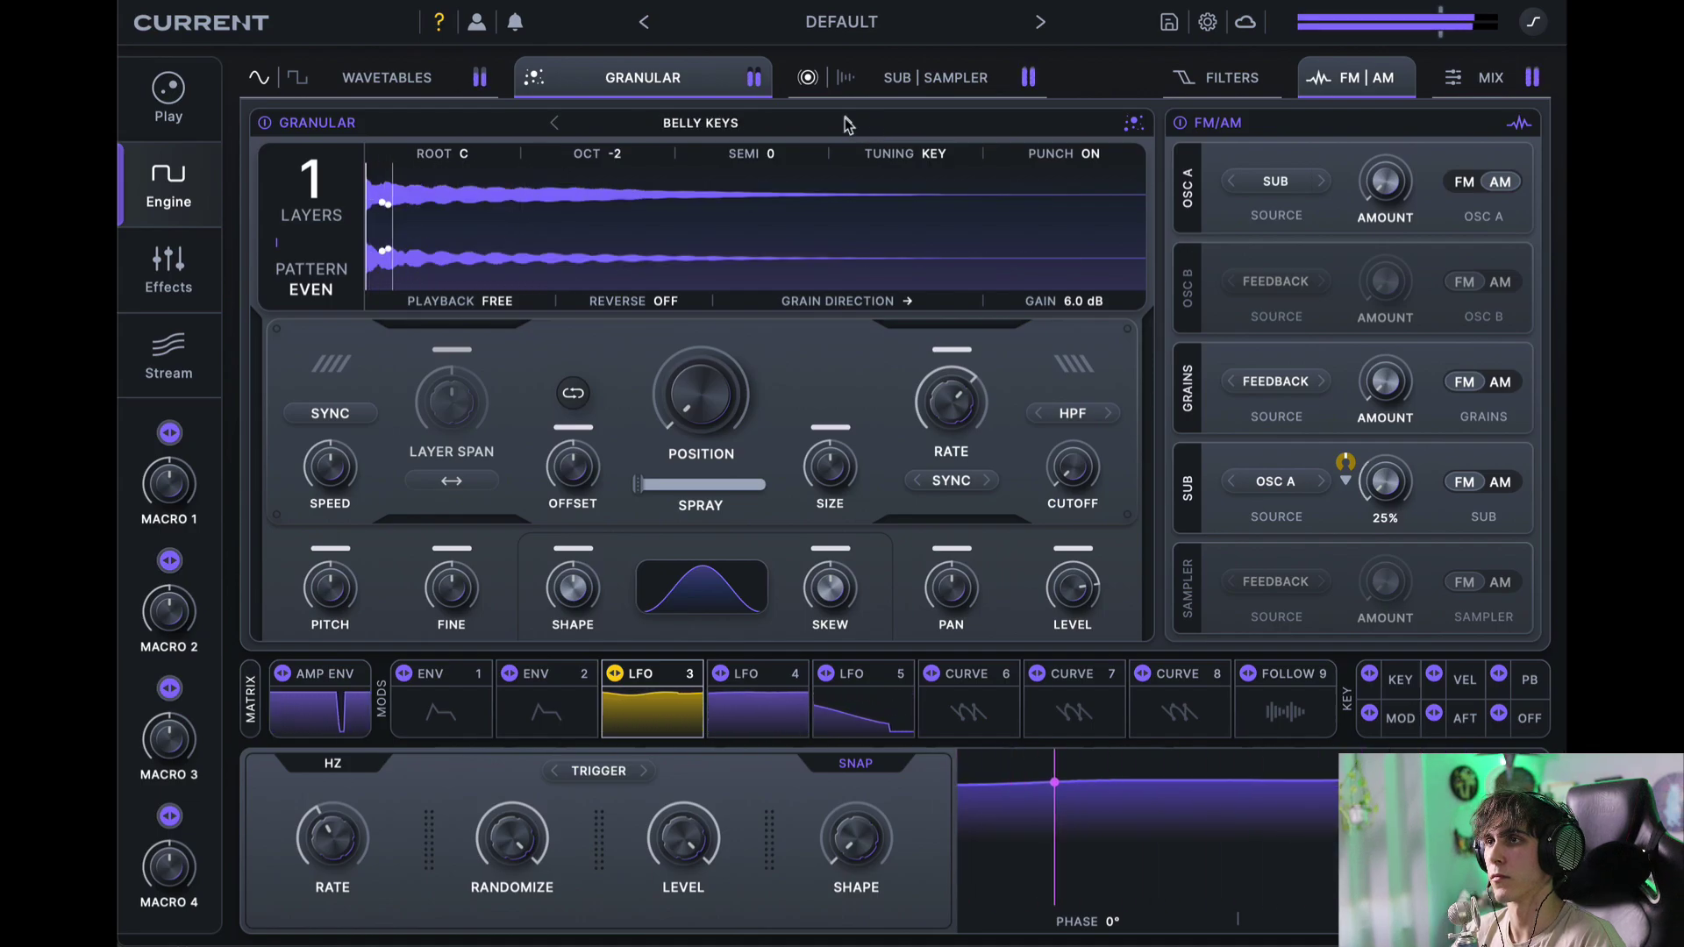
left_click(847, 122)
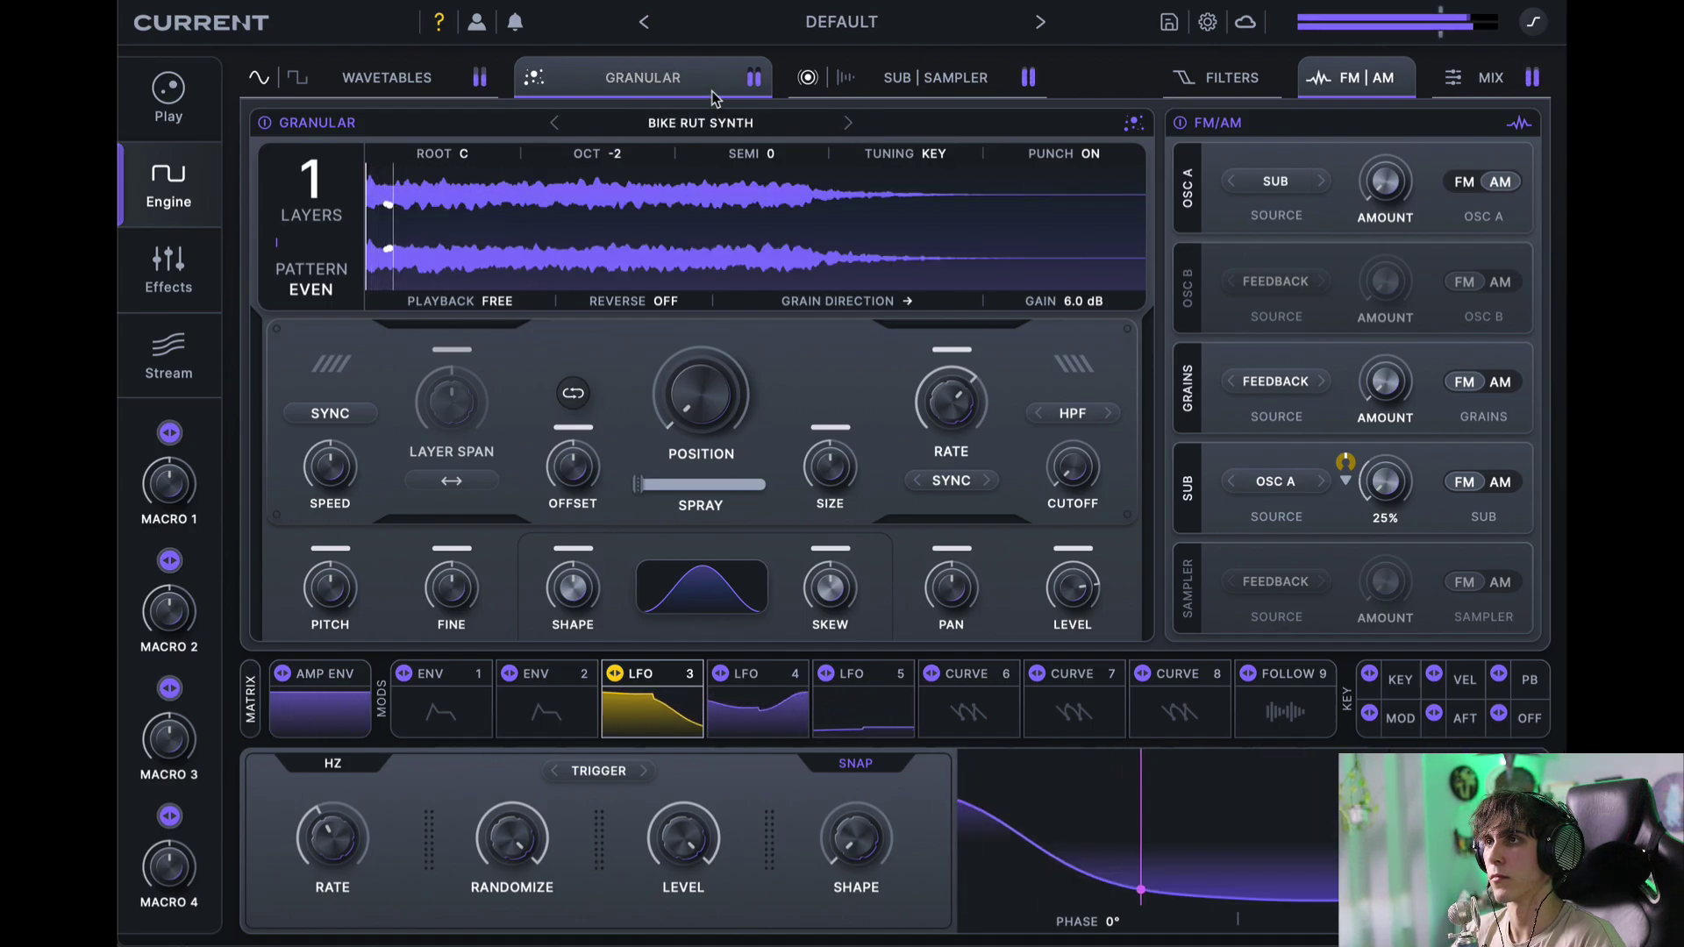
left_click(553, 123)
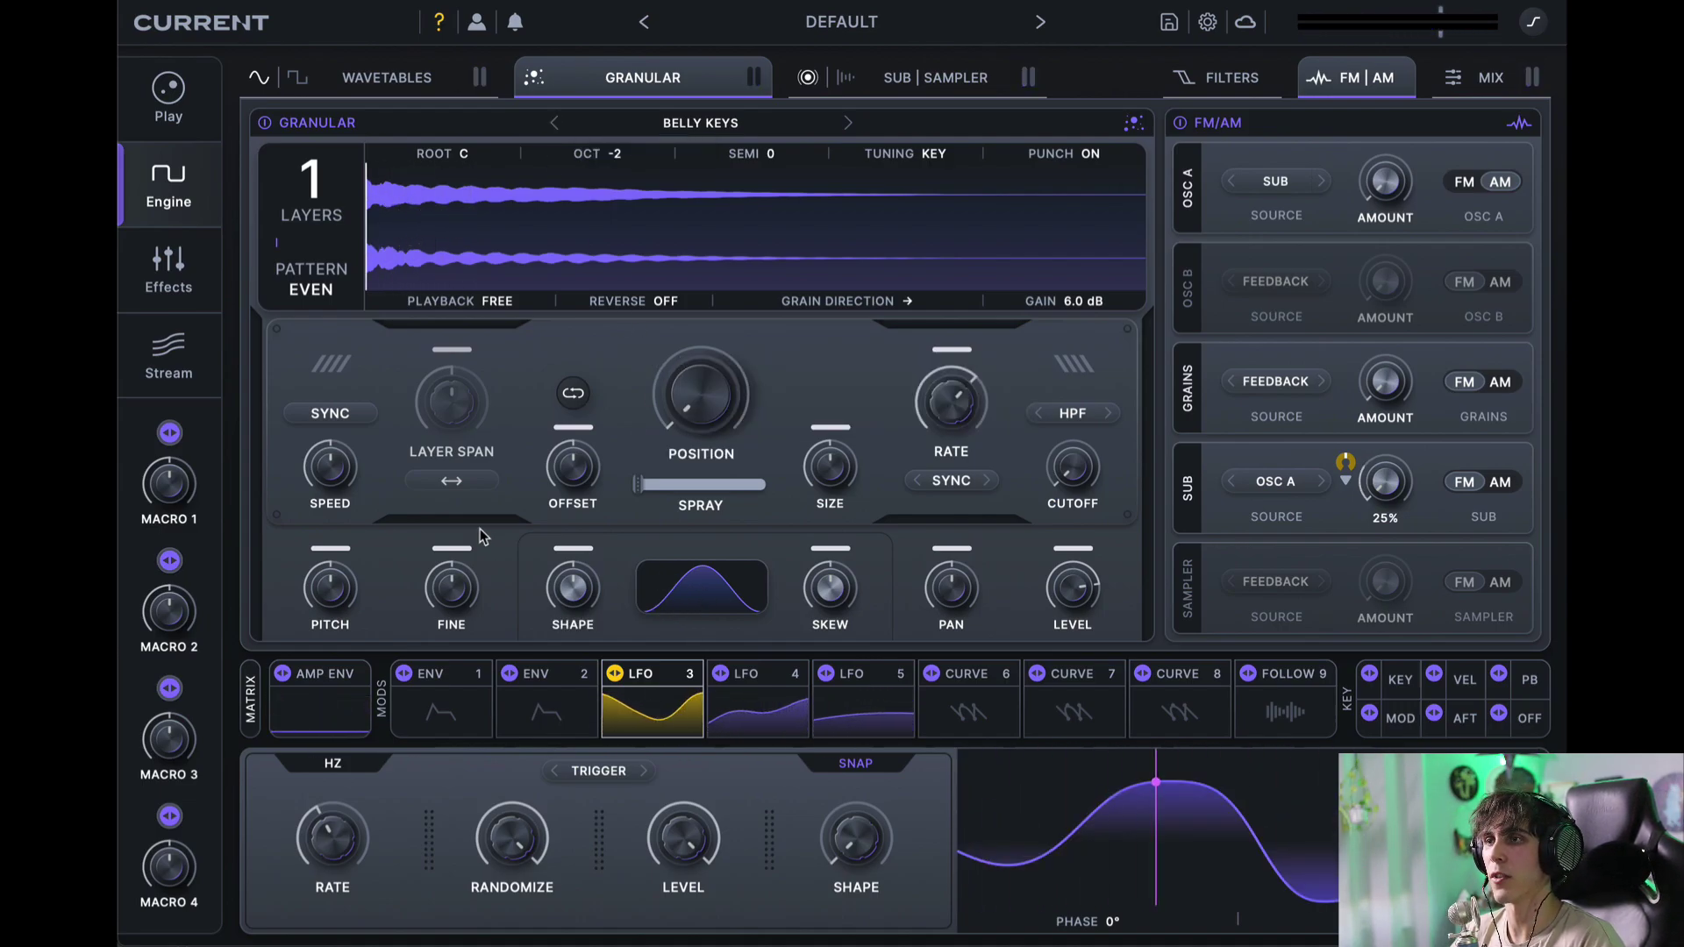
Step: Set the grain filter to band-pass and modulate the granular level with ENV 2
left_click(1073, 413)
left_click(1088, 538)
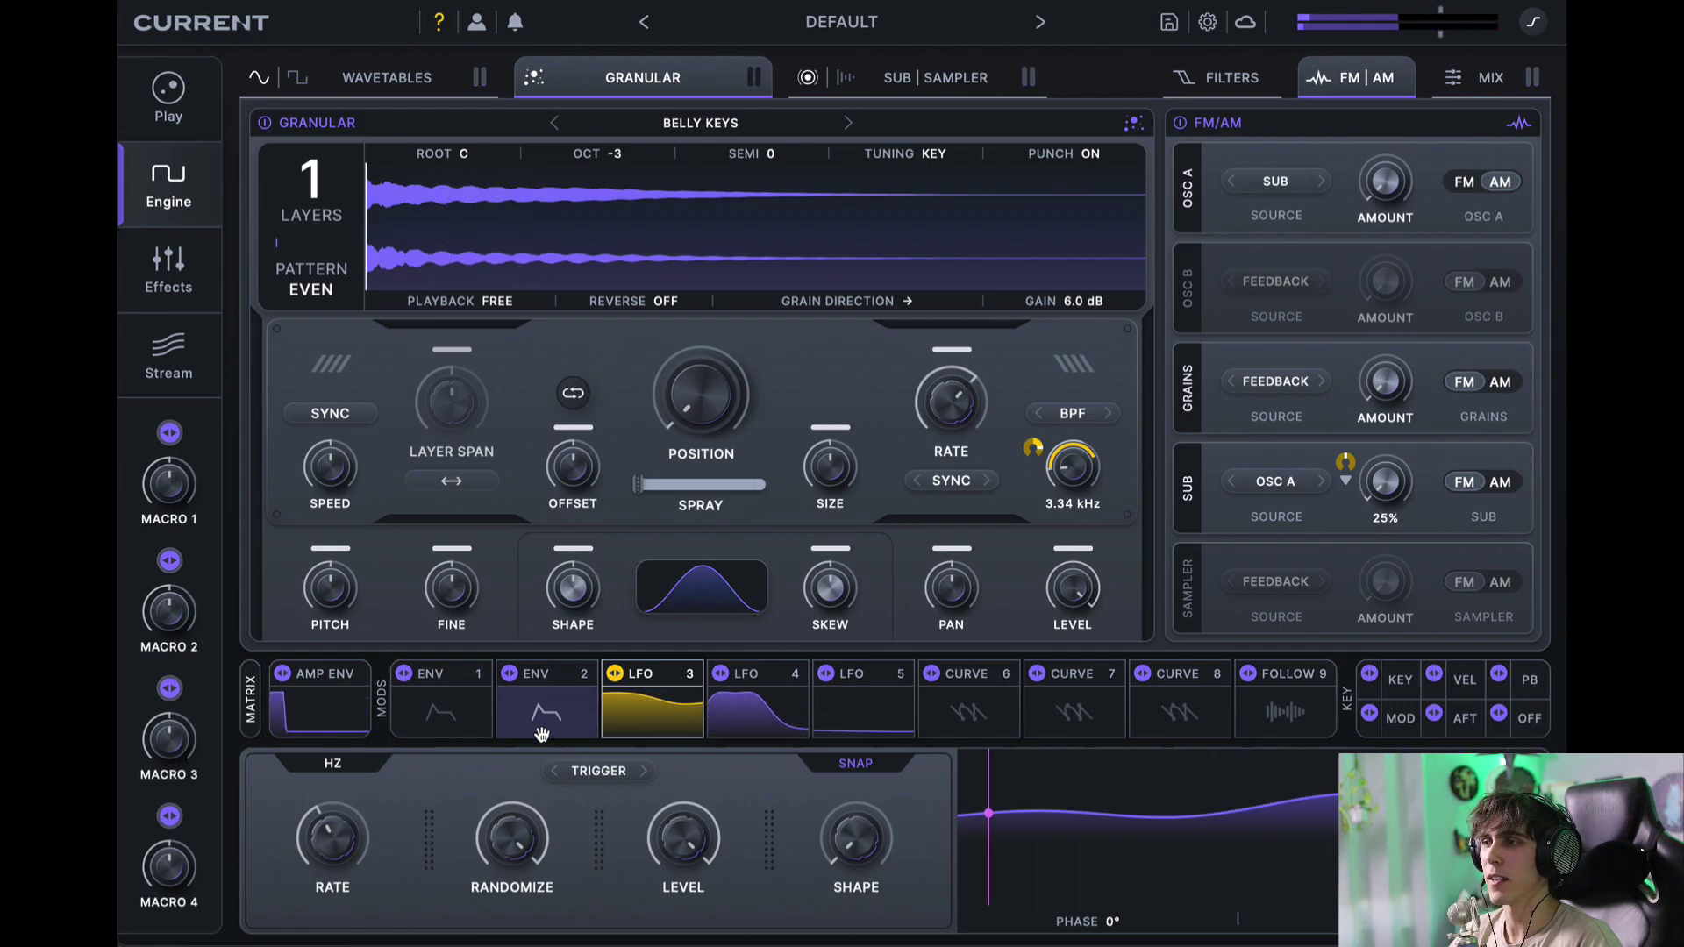
left_click_drag(1089, 595, 1060, 923)
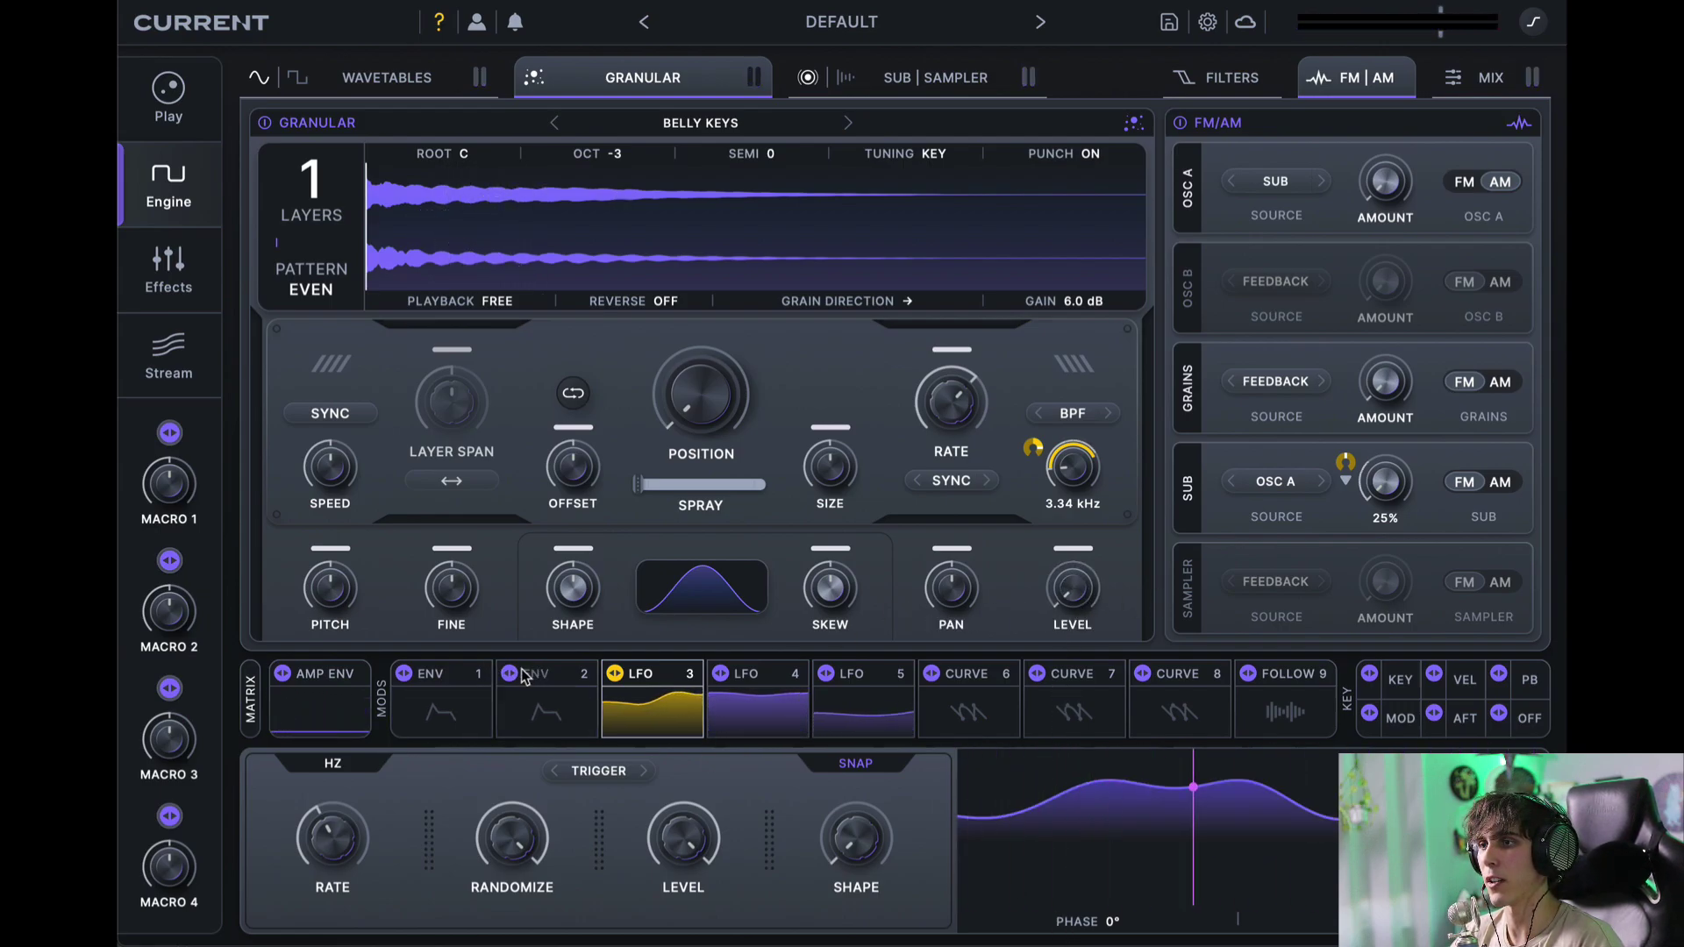
left_click_drag(1059, 577, 1067, 586)
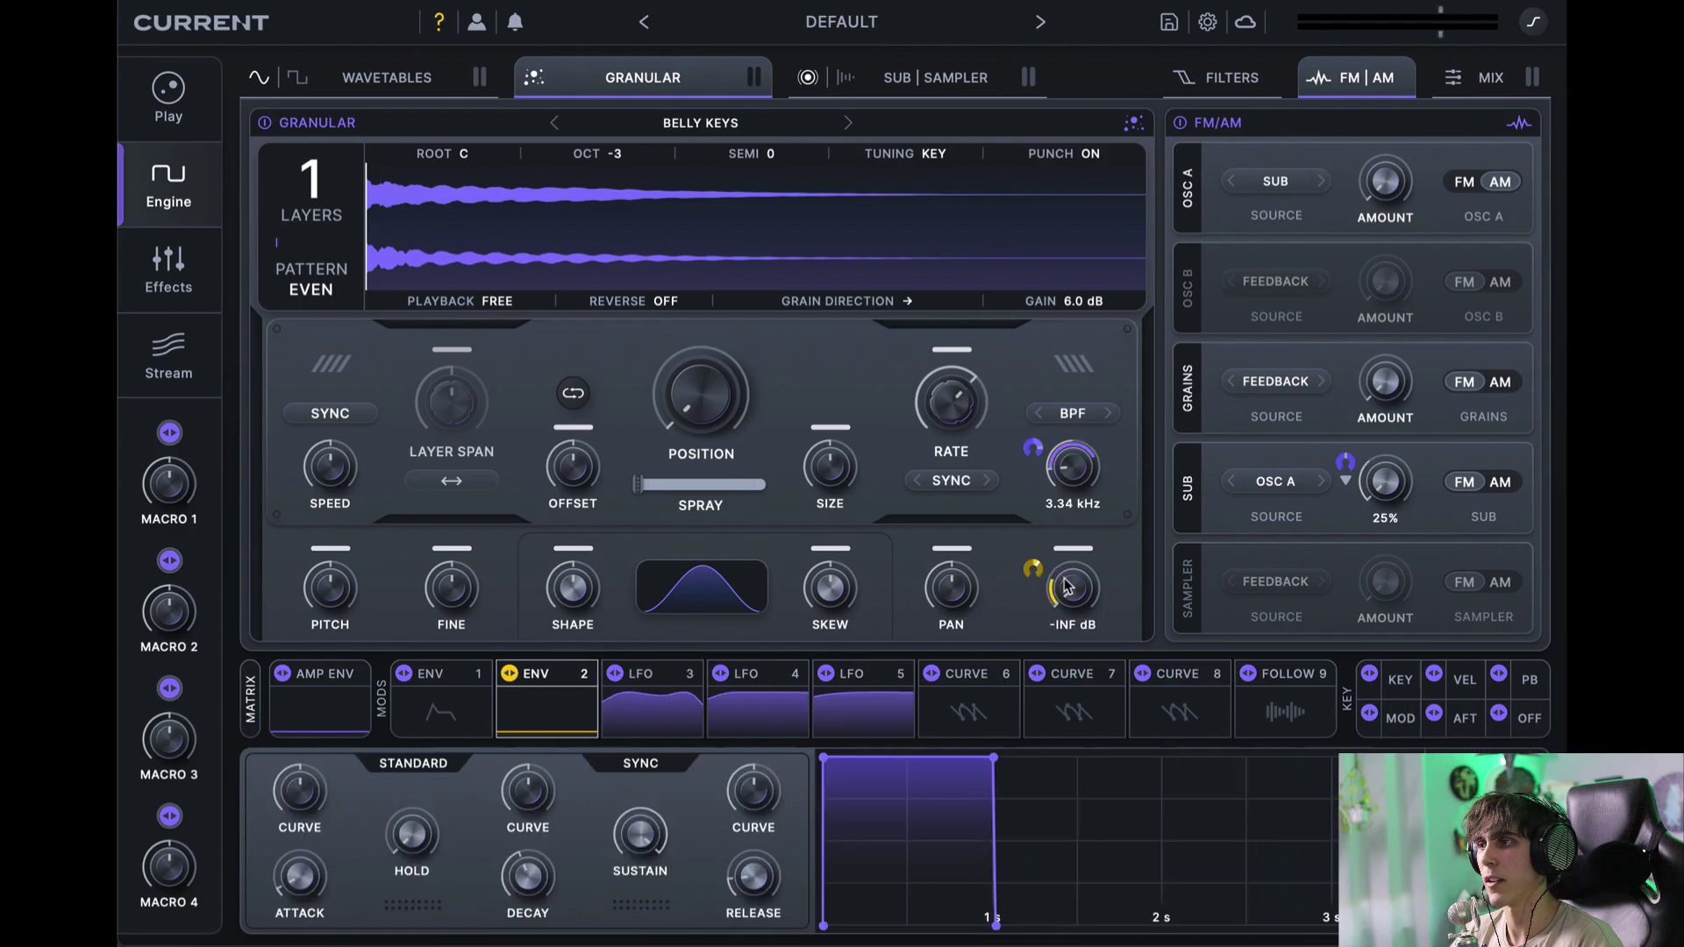
Step: Lengthen ENV 2's attack, raise grain spray to 22%, and modulate grain position with LFO 3
left_click(765, 673)
left_click(767, 673)
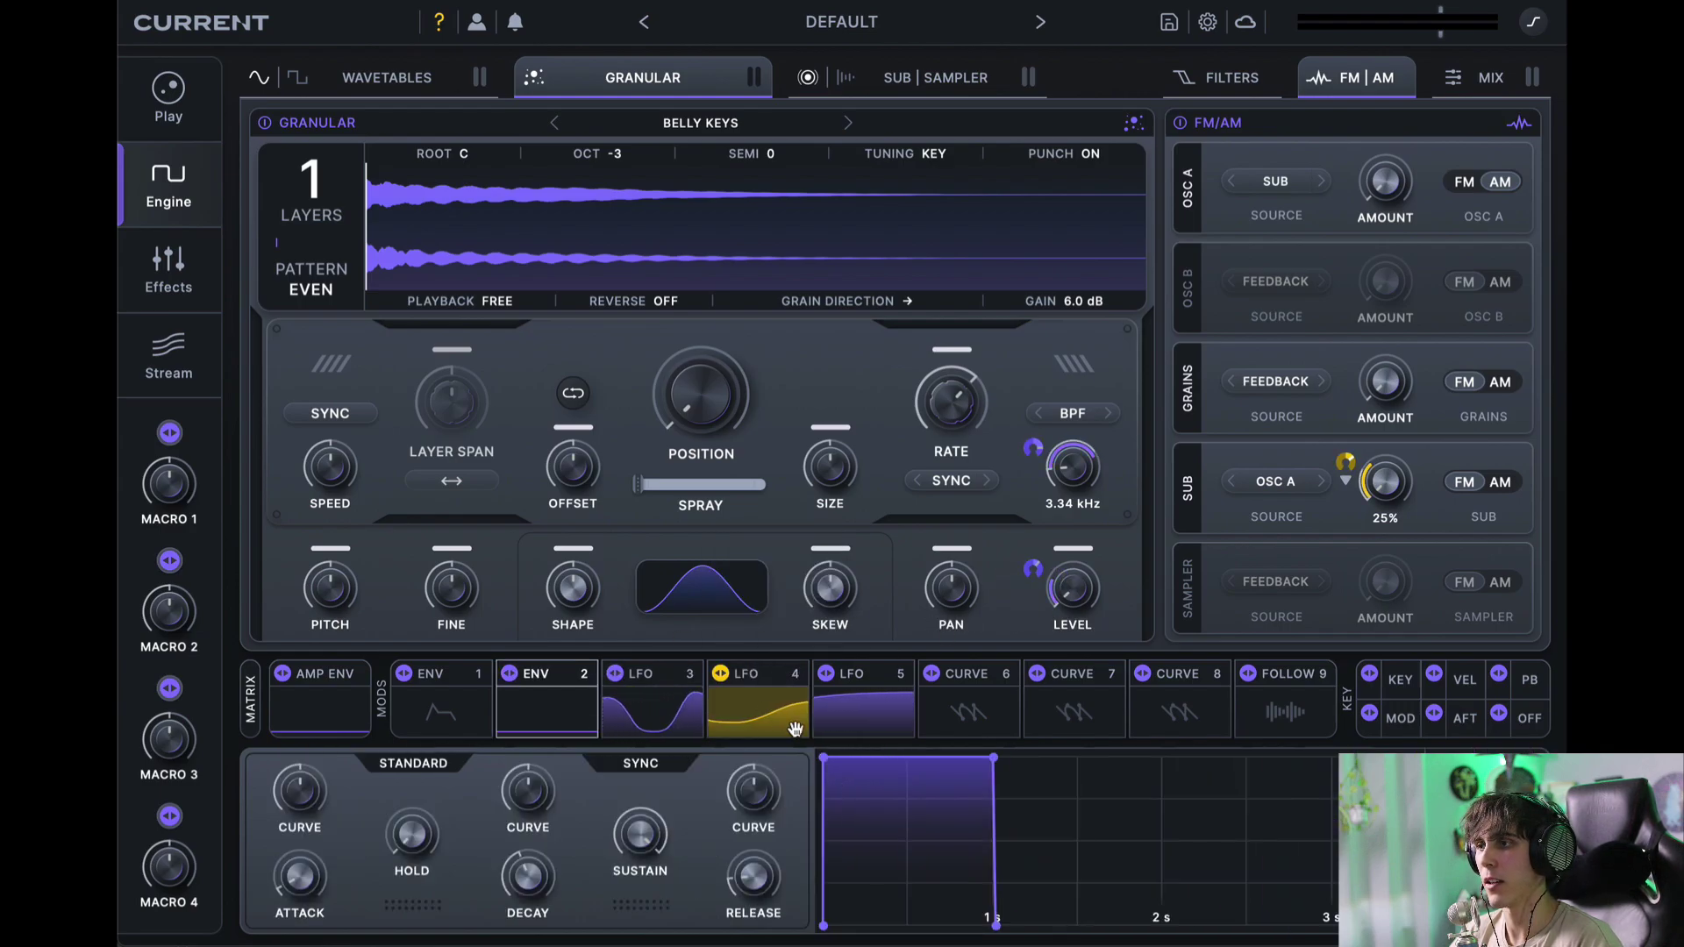
left_click_drag(824, 765, 844, 756)
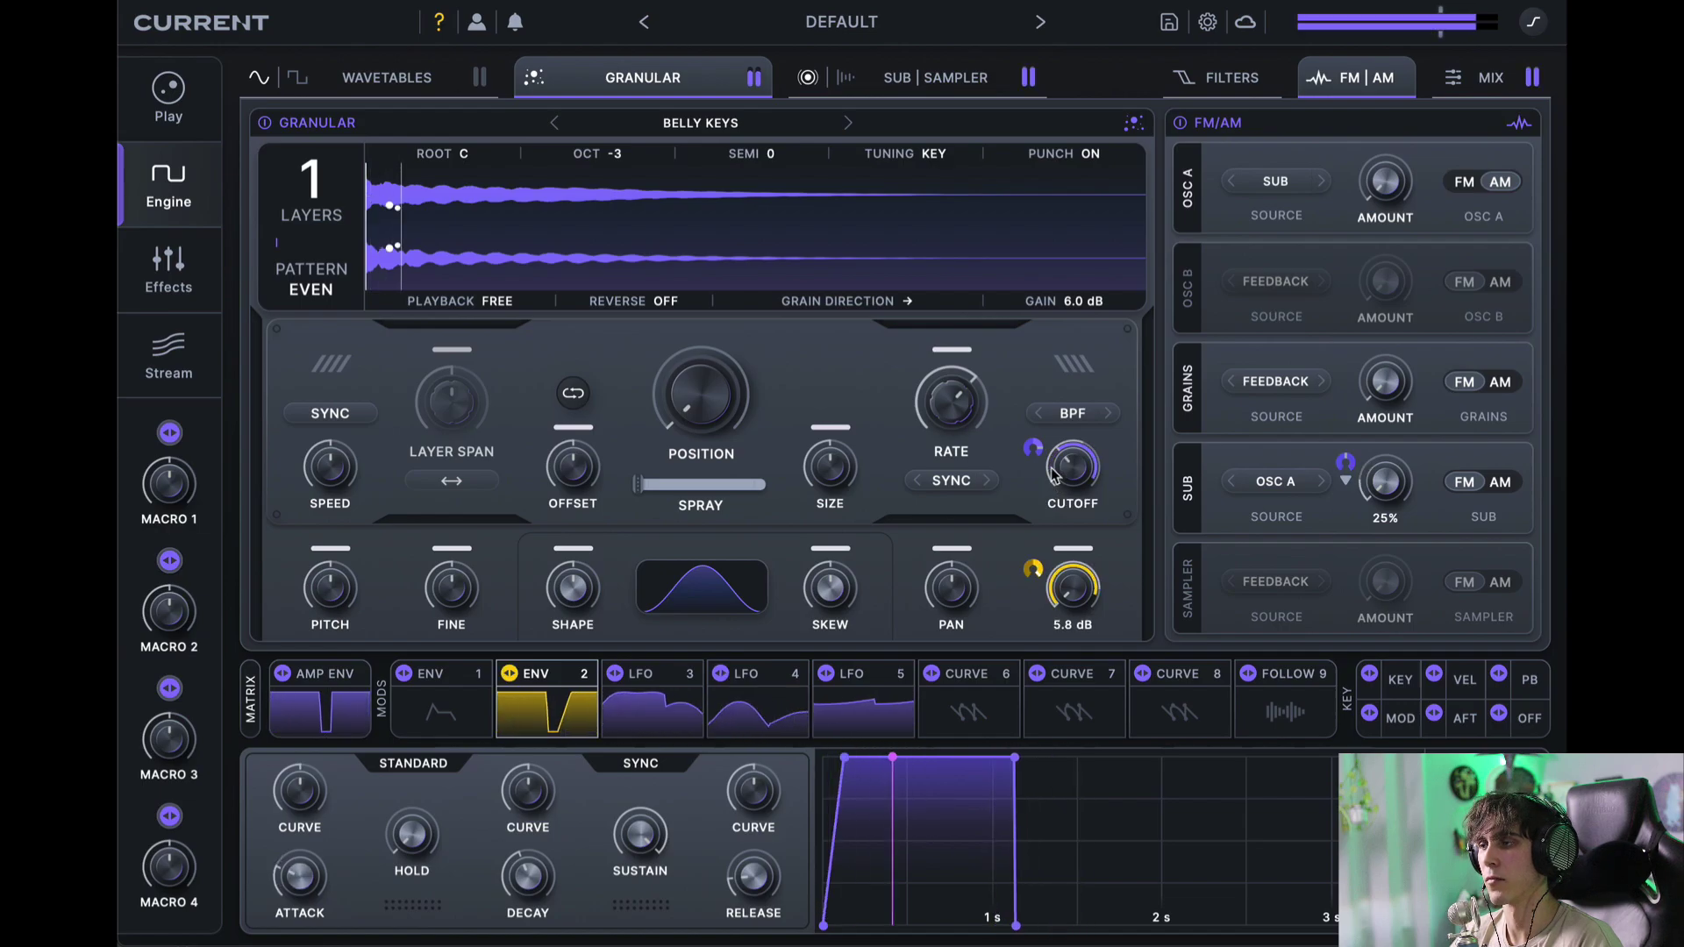
mouse_move(1044, 456)
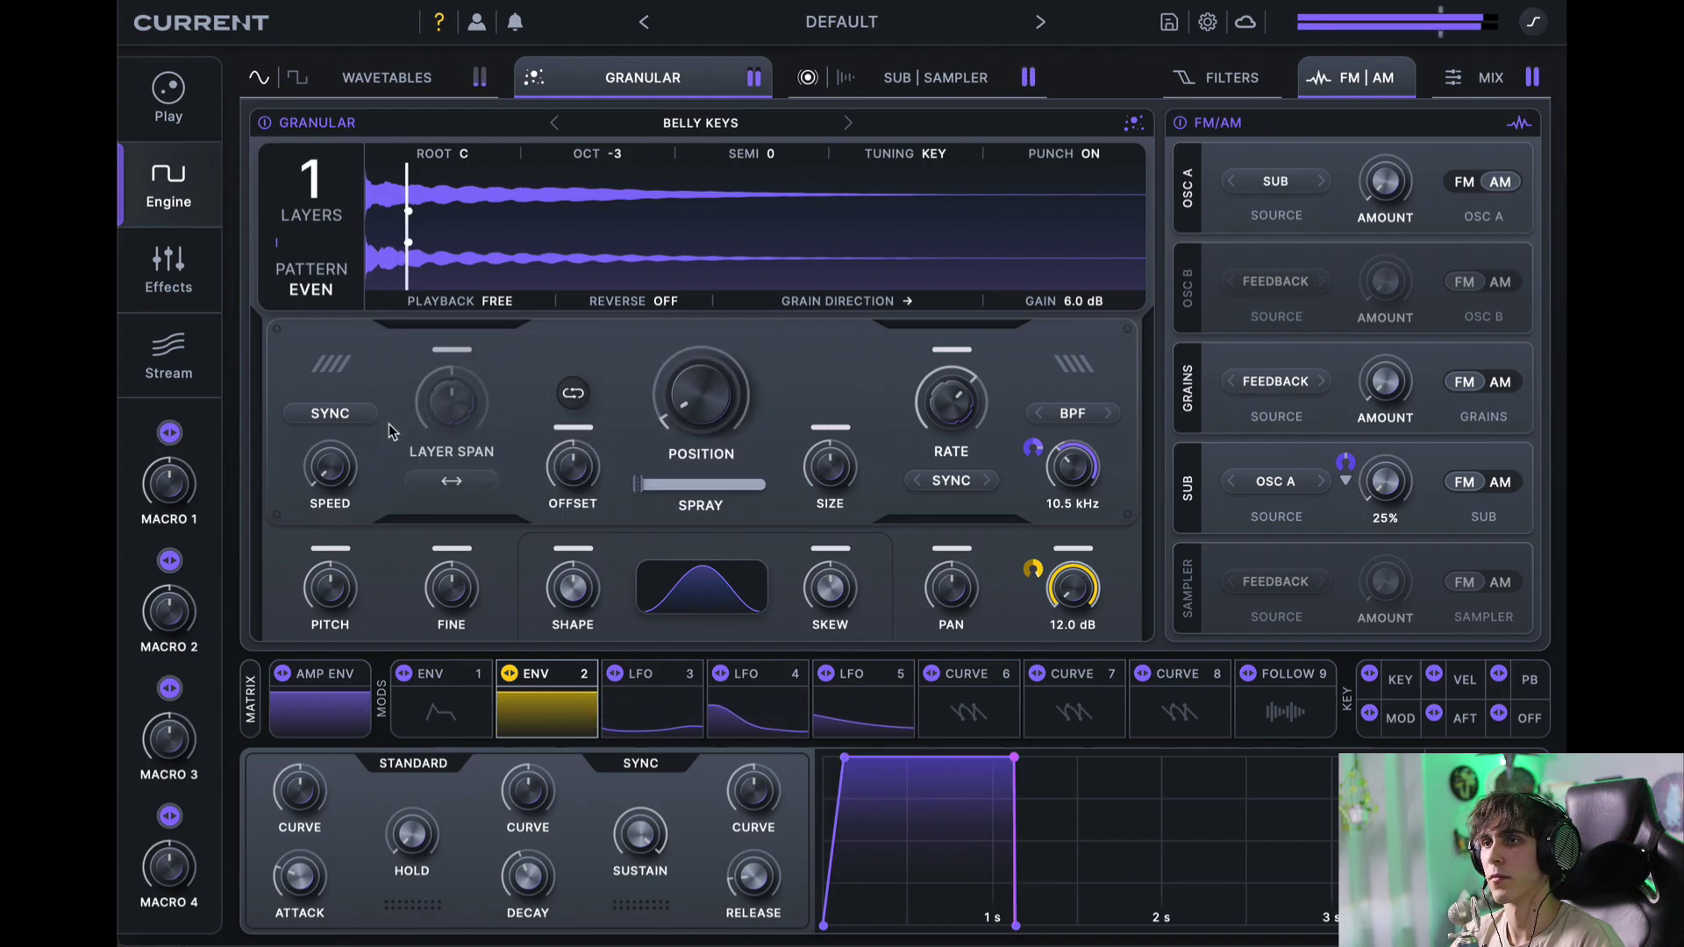
mouse_move(678, 423)
left_mouse_down()
mouse_move(709, 353)
mouse_move(693, 400)
left_mouse_up()
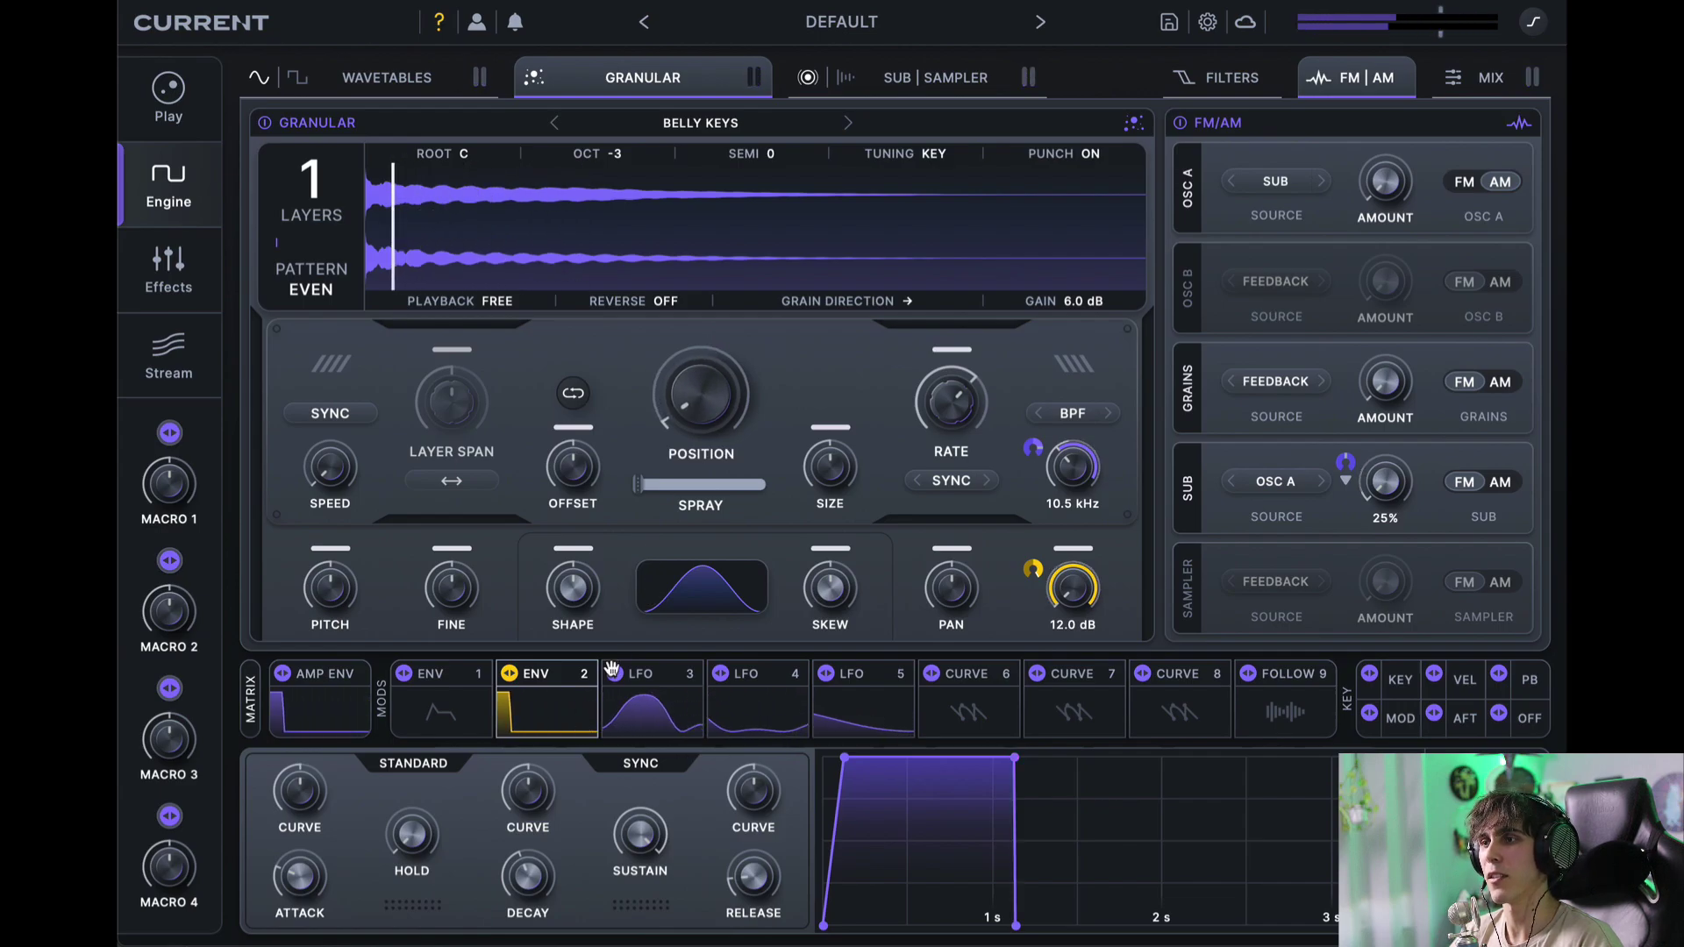
left_click_drag(700, 397, 700, 396)
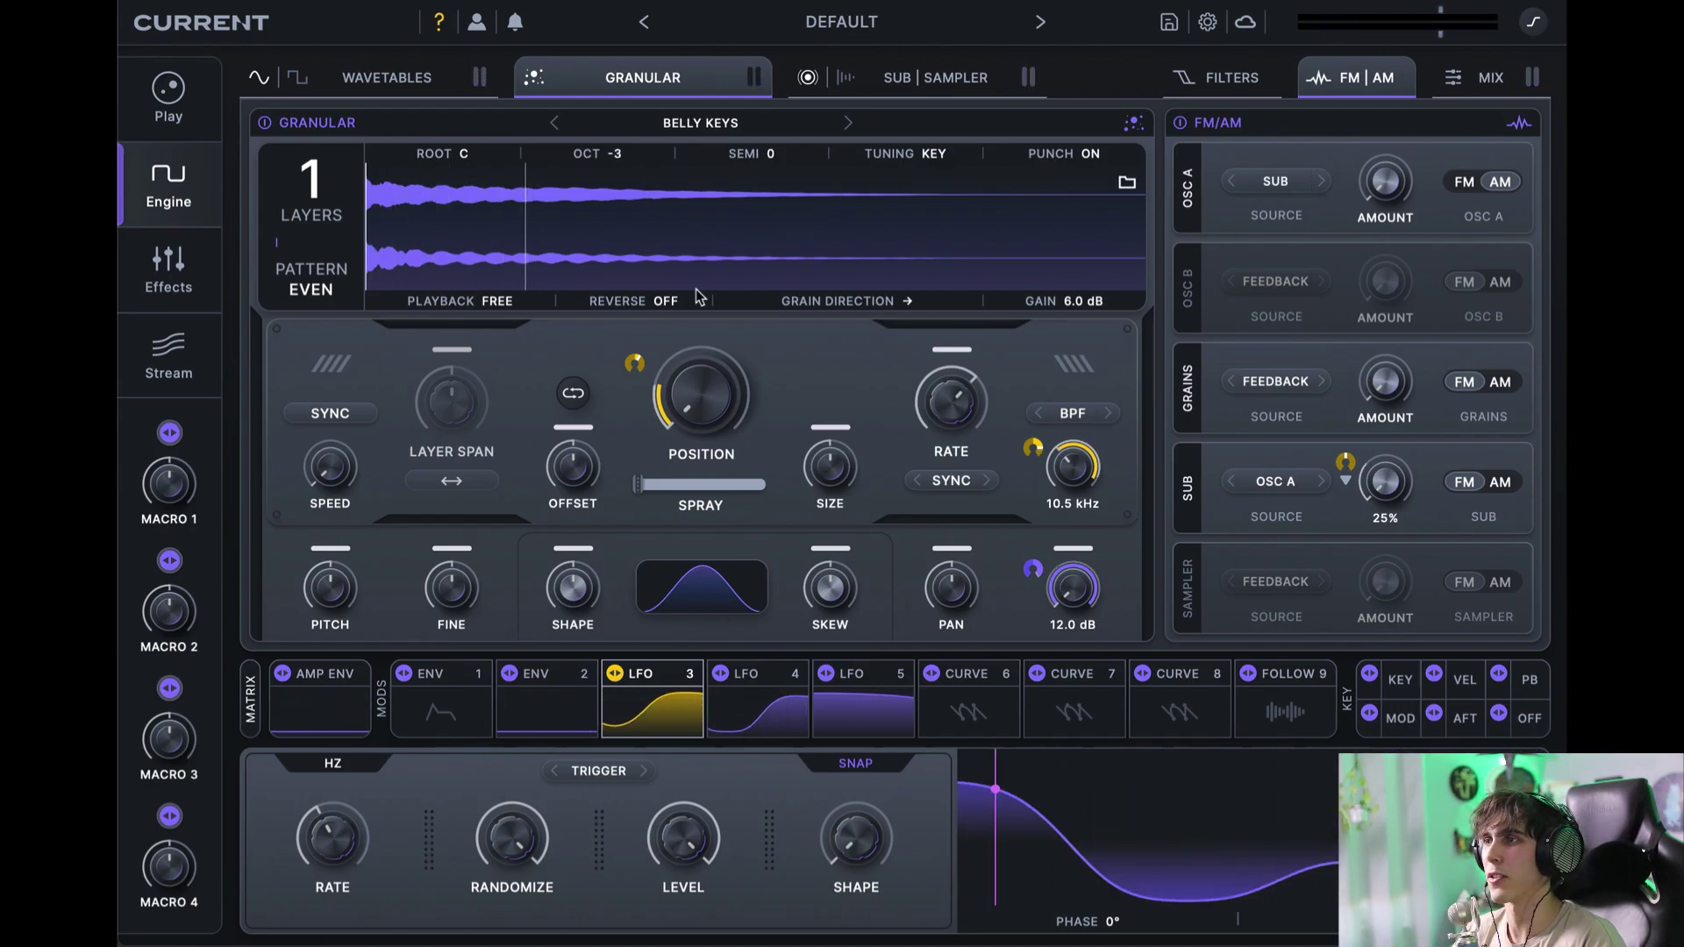
Step: Set the grains to AM from the Sub at about 11% amount, then show the Mix section
left_click(1502, 383)
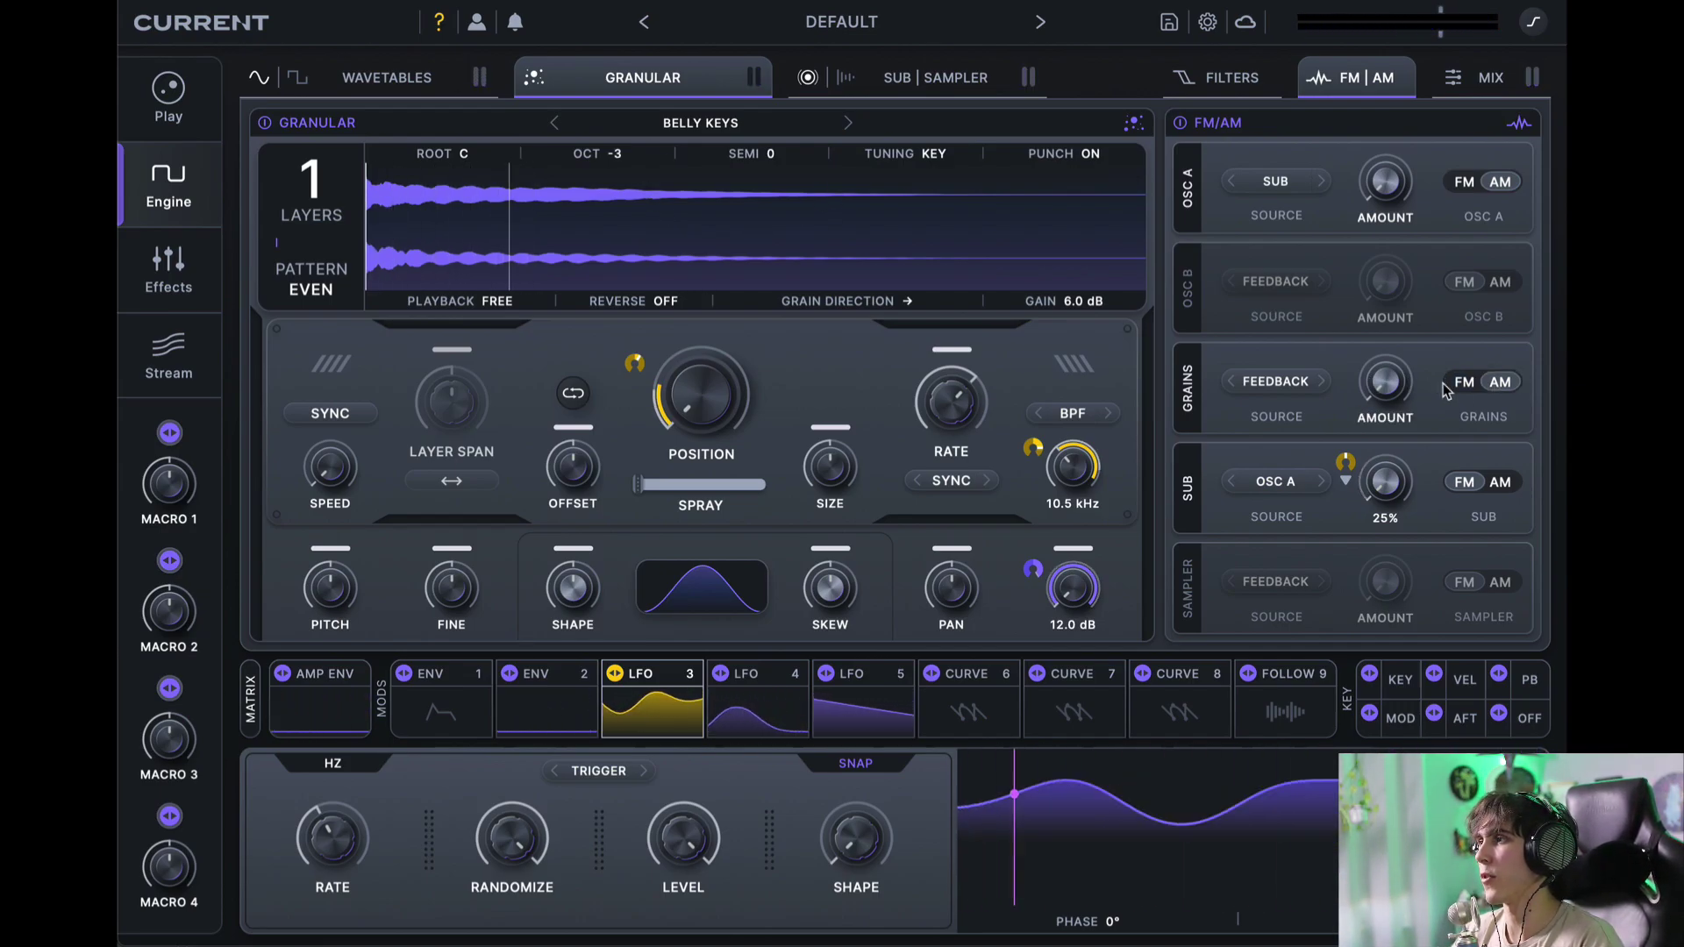
left_click(1277, 382)
left_click(1288, 510)
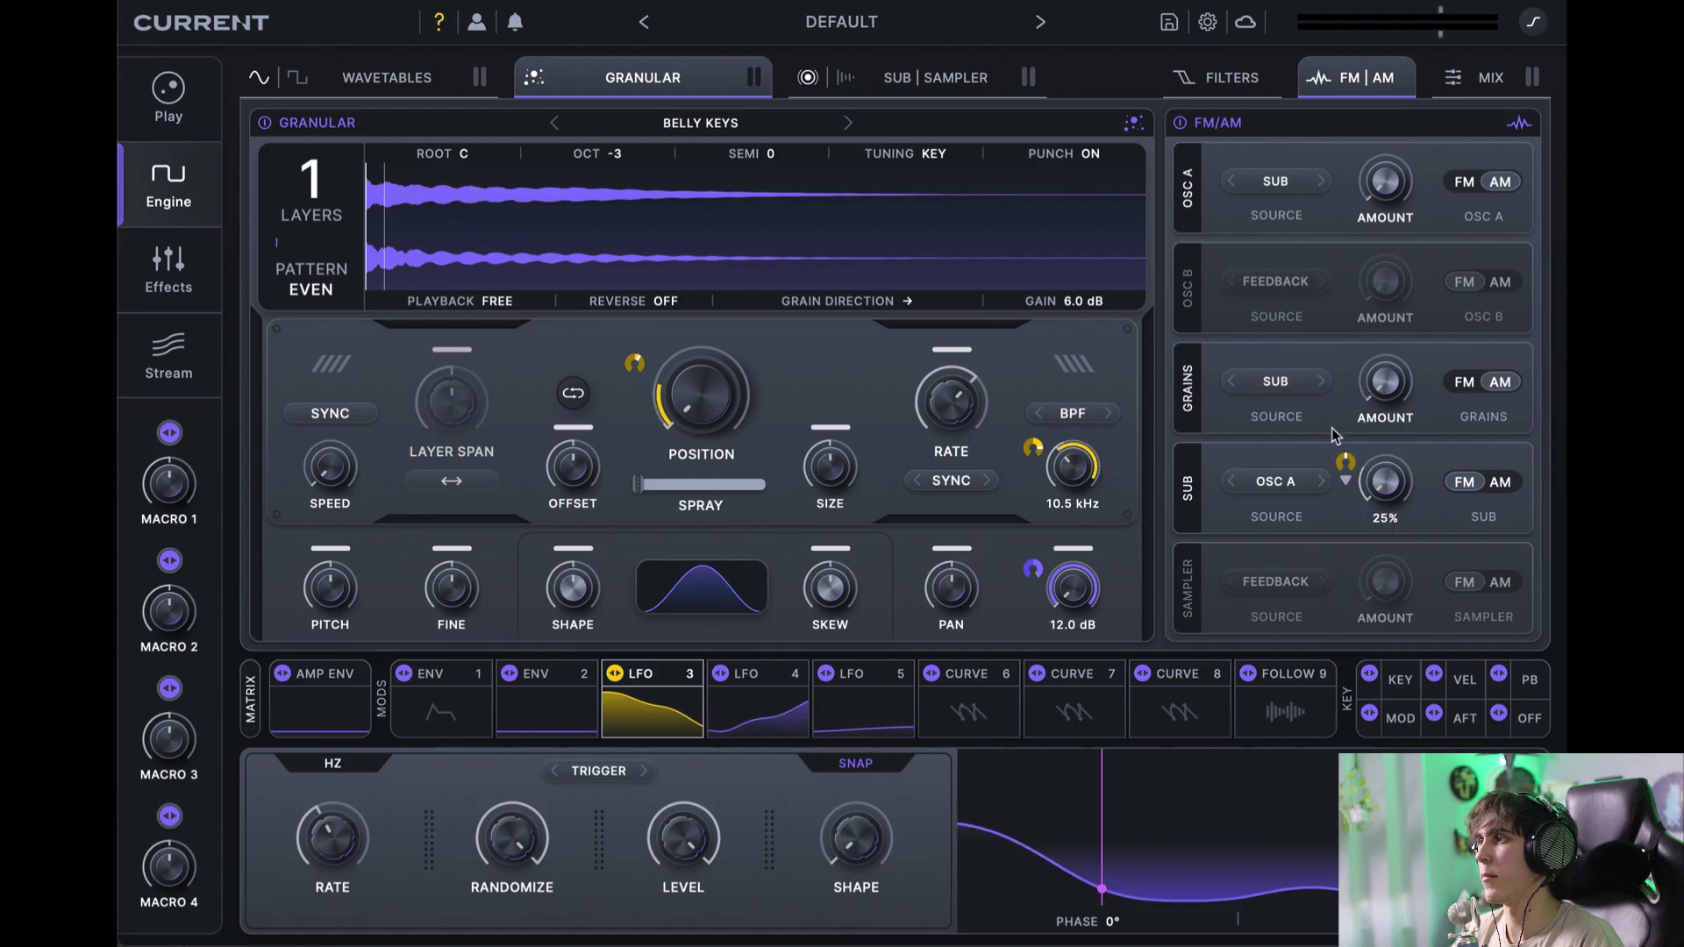
left_click_drag(1384, 303, 1384, 387)
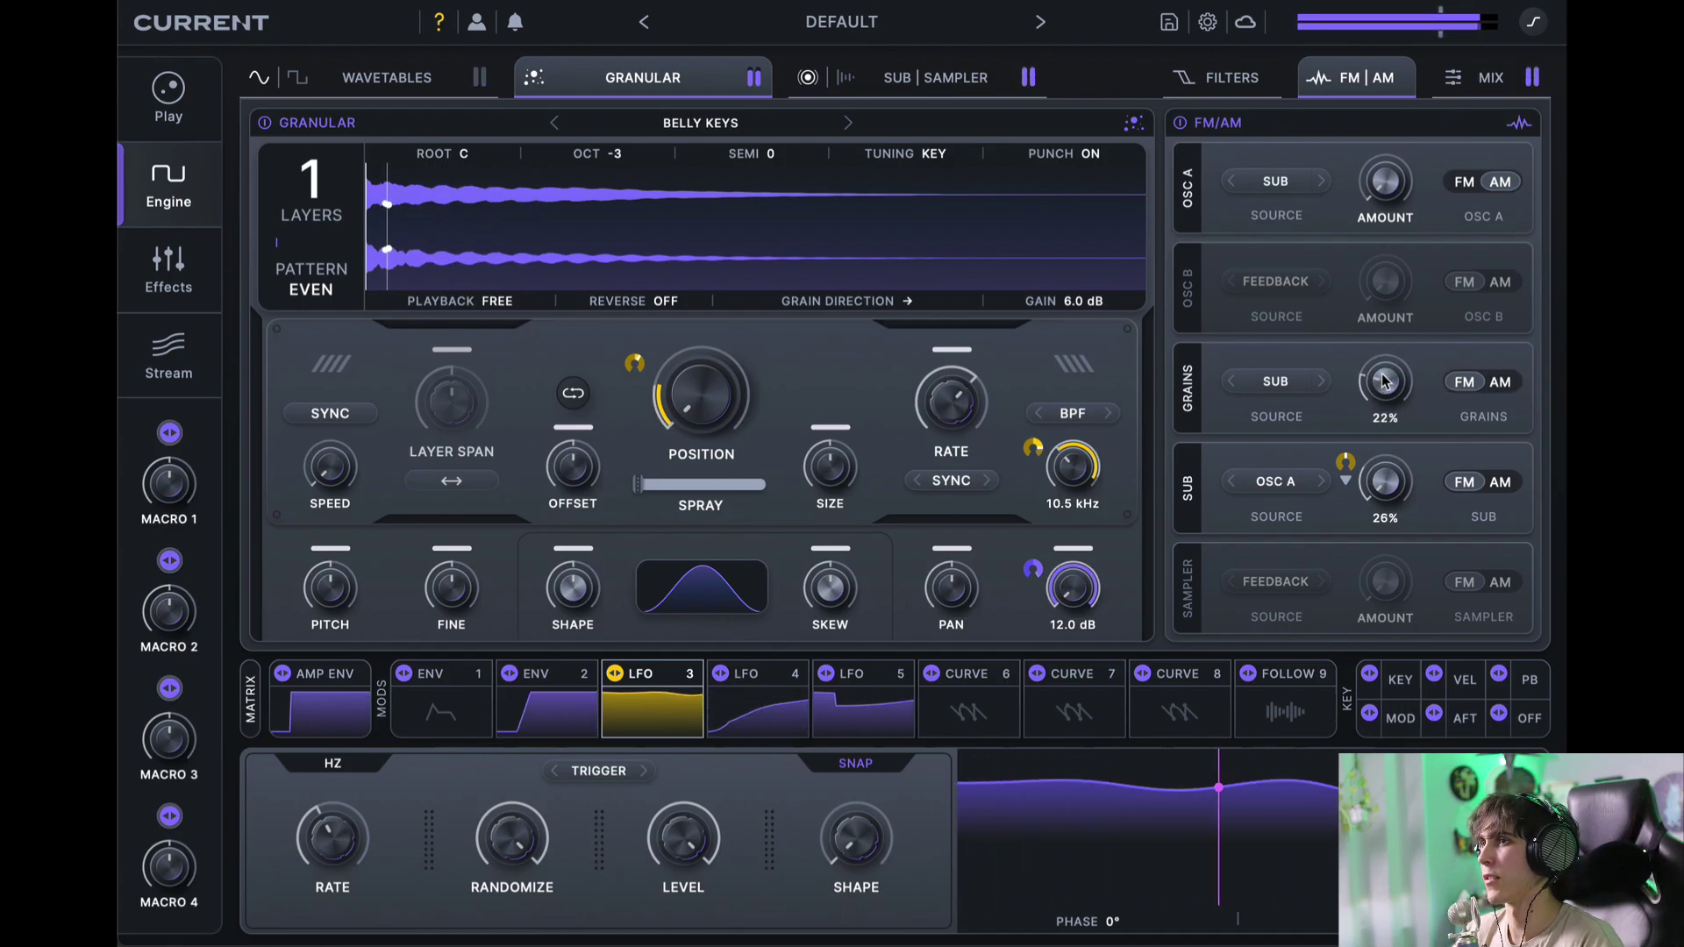
left_click_drag(1384, 386, 1384, 405)
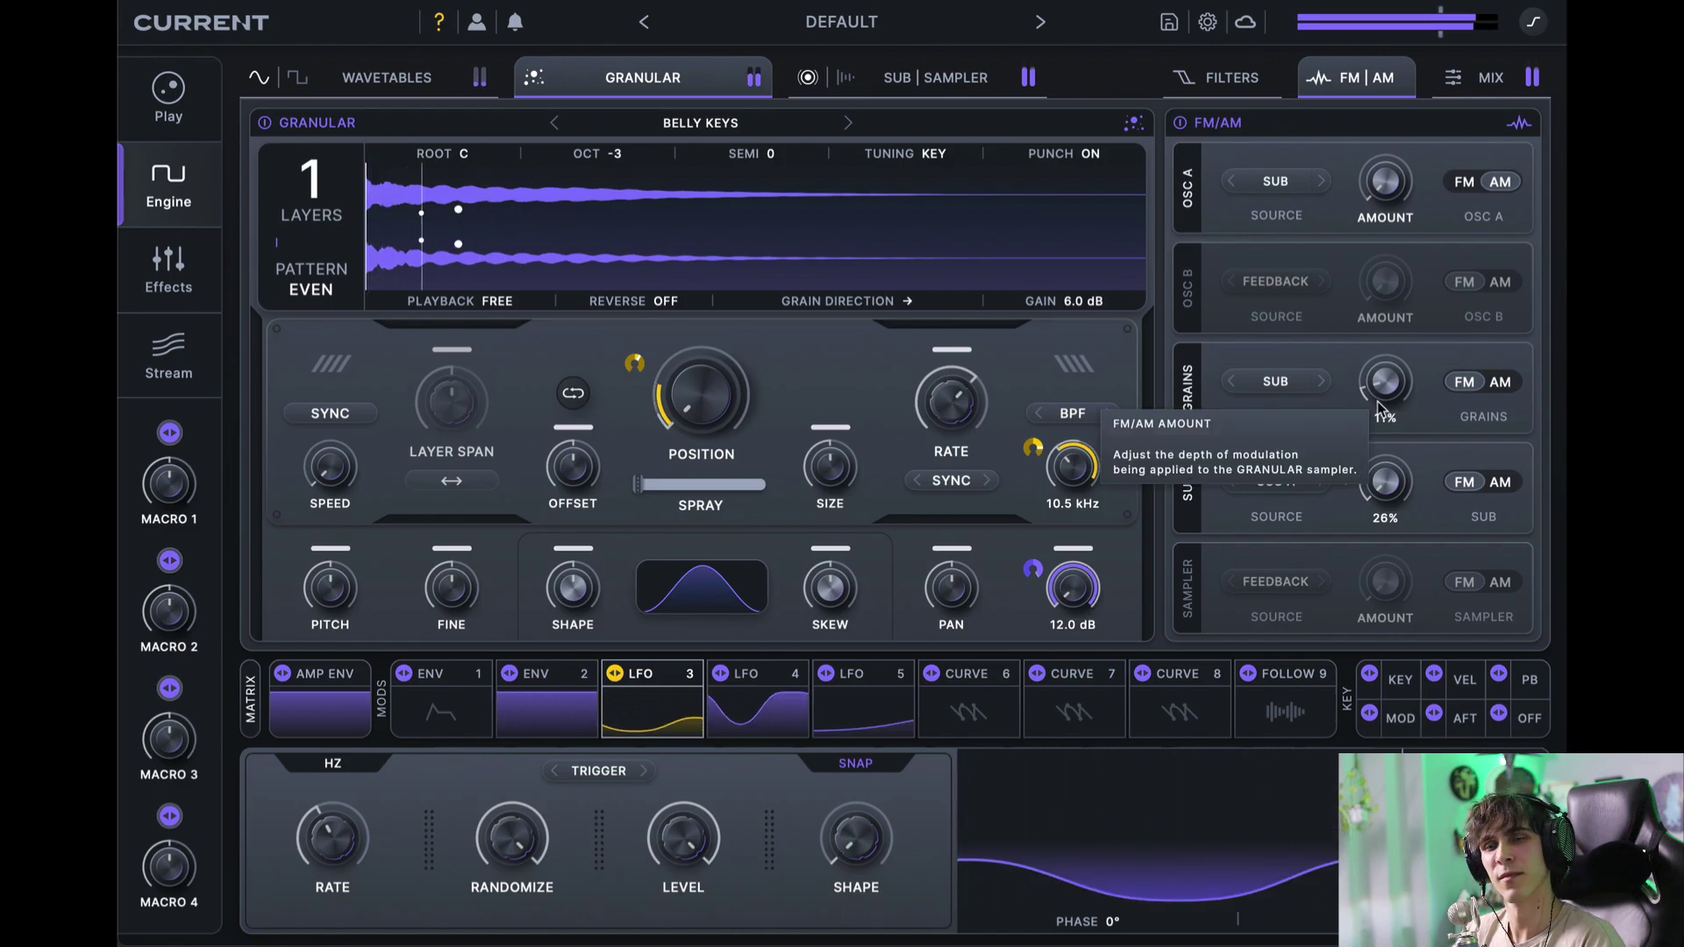
left_click(1476, 82)
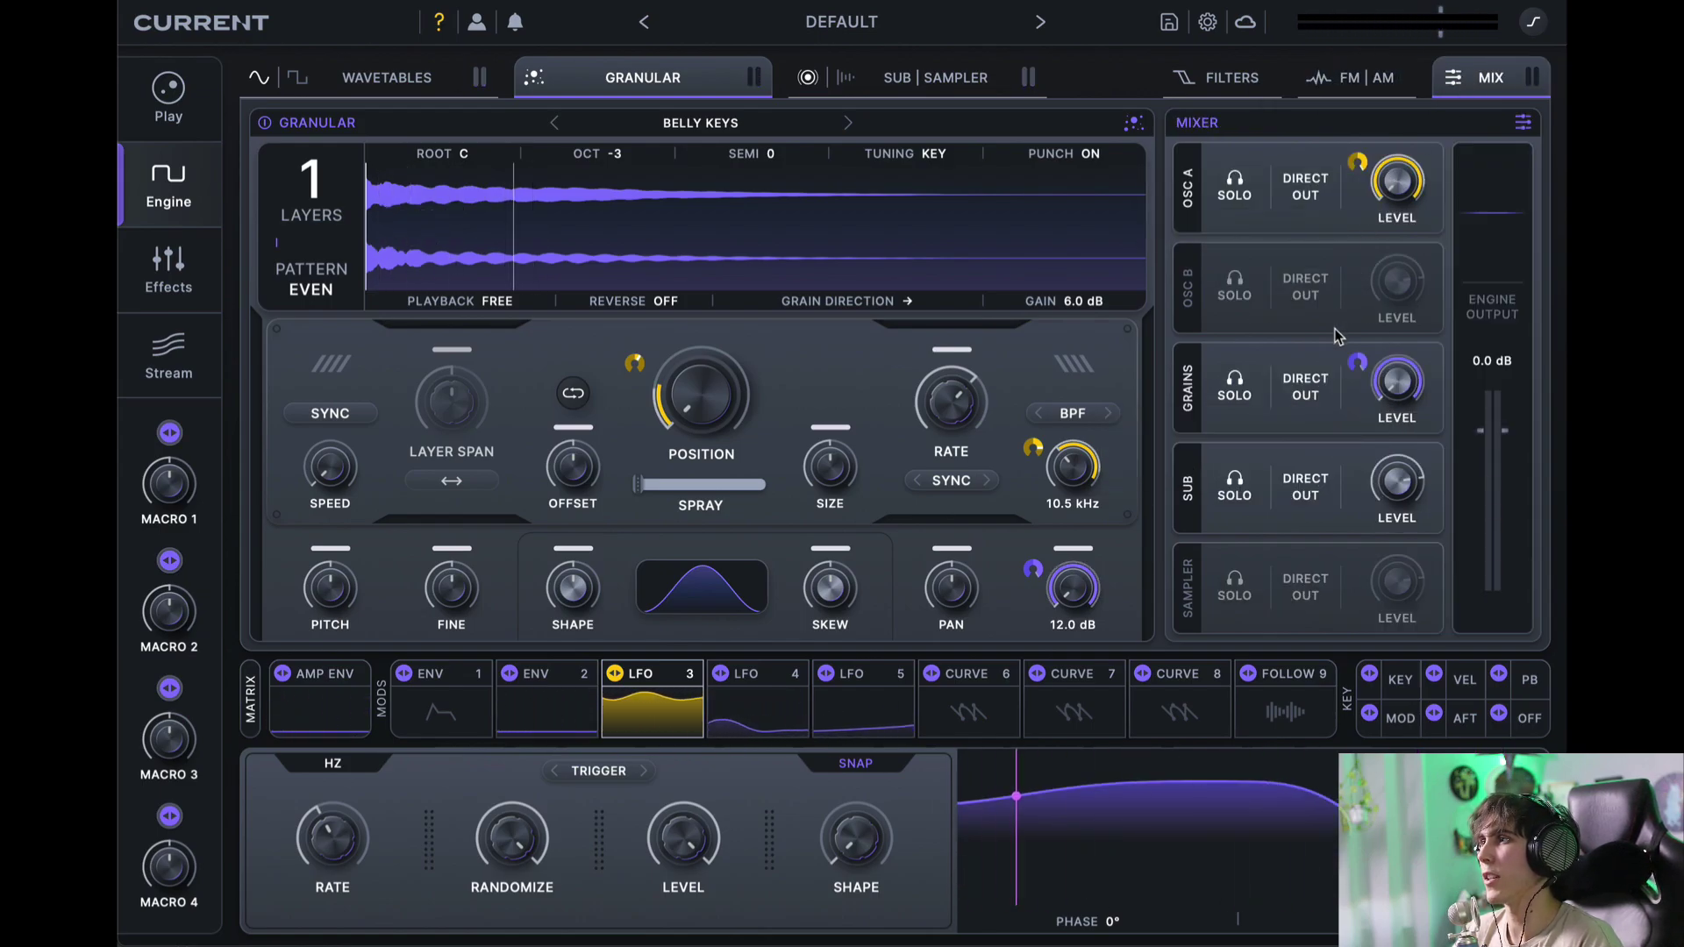
Step: Raise the granular layer's octave to preview it, then bring OCT back to -2
mouse_move(1356, 370)
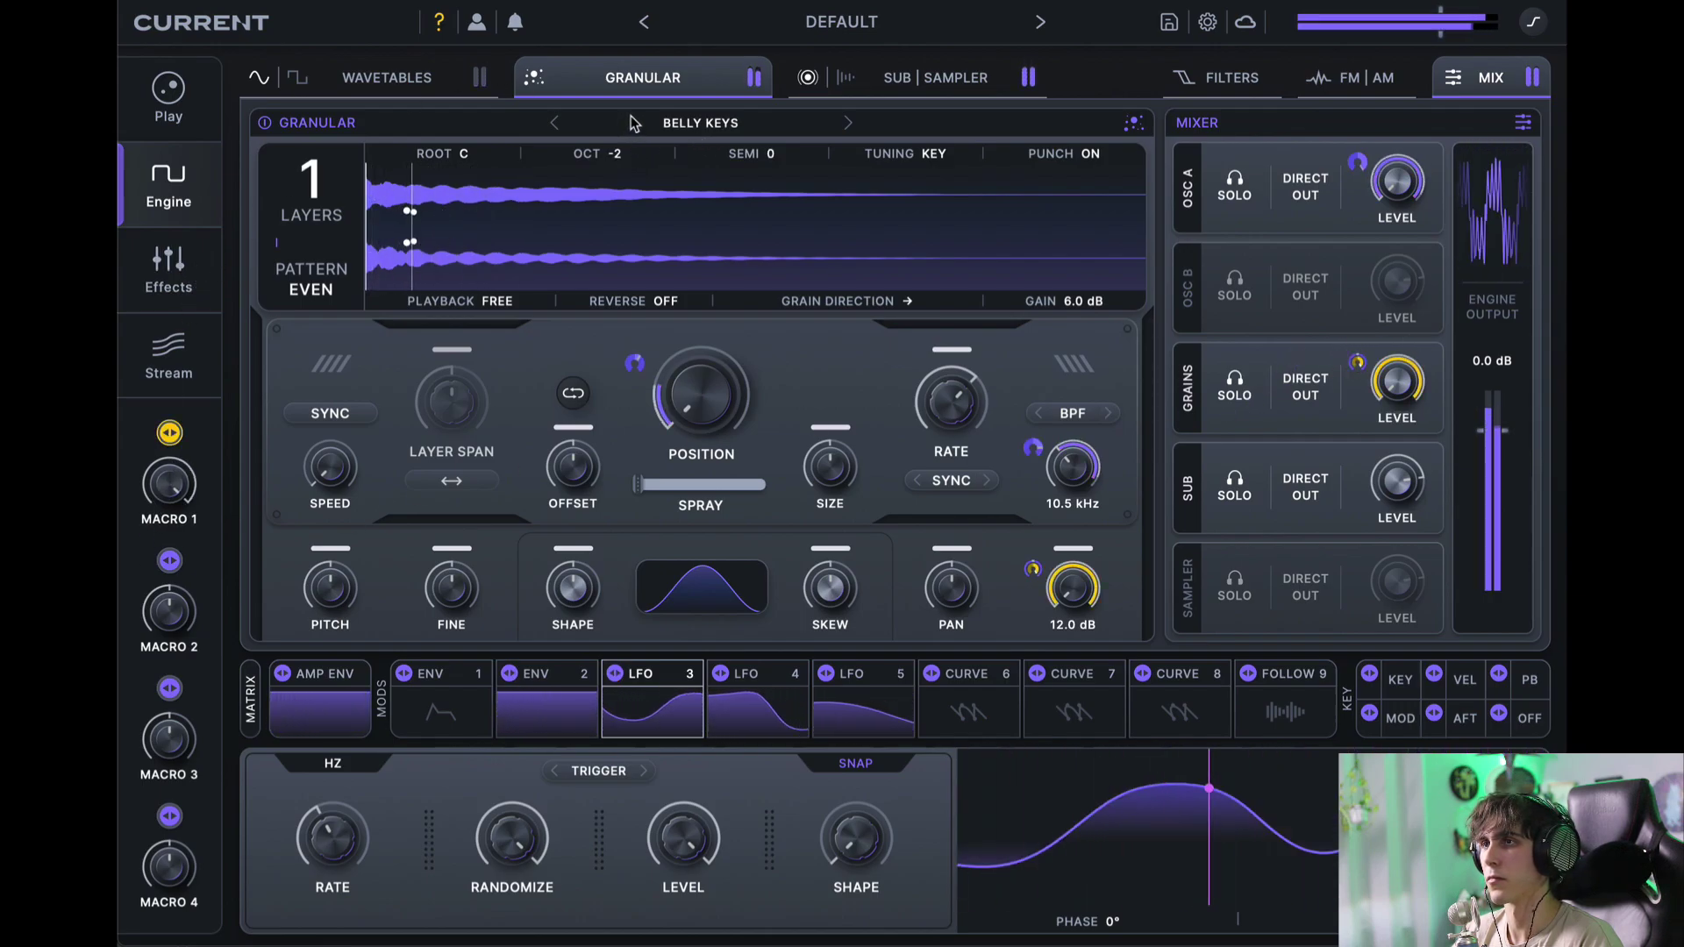
left_click_drag(631, 116, 643, 61)
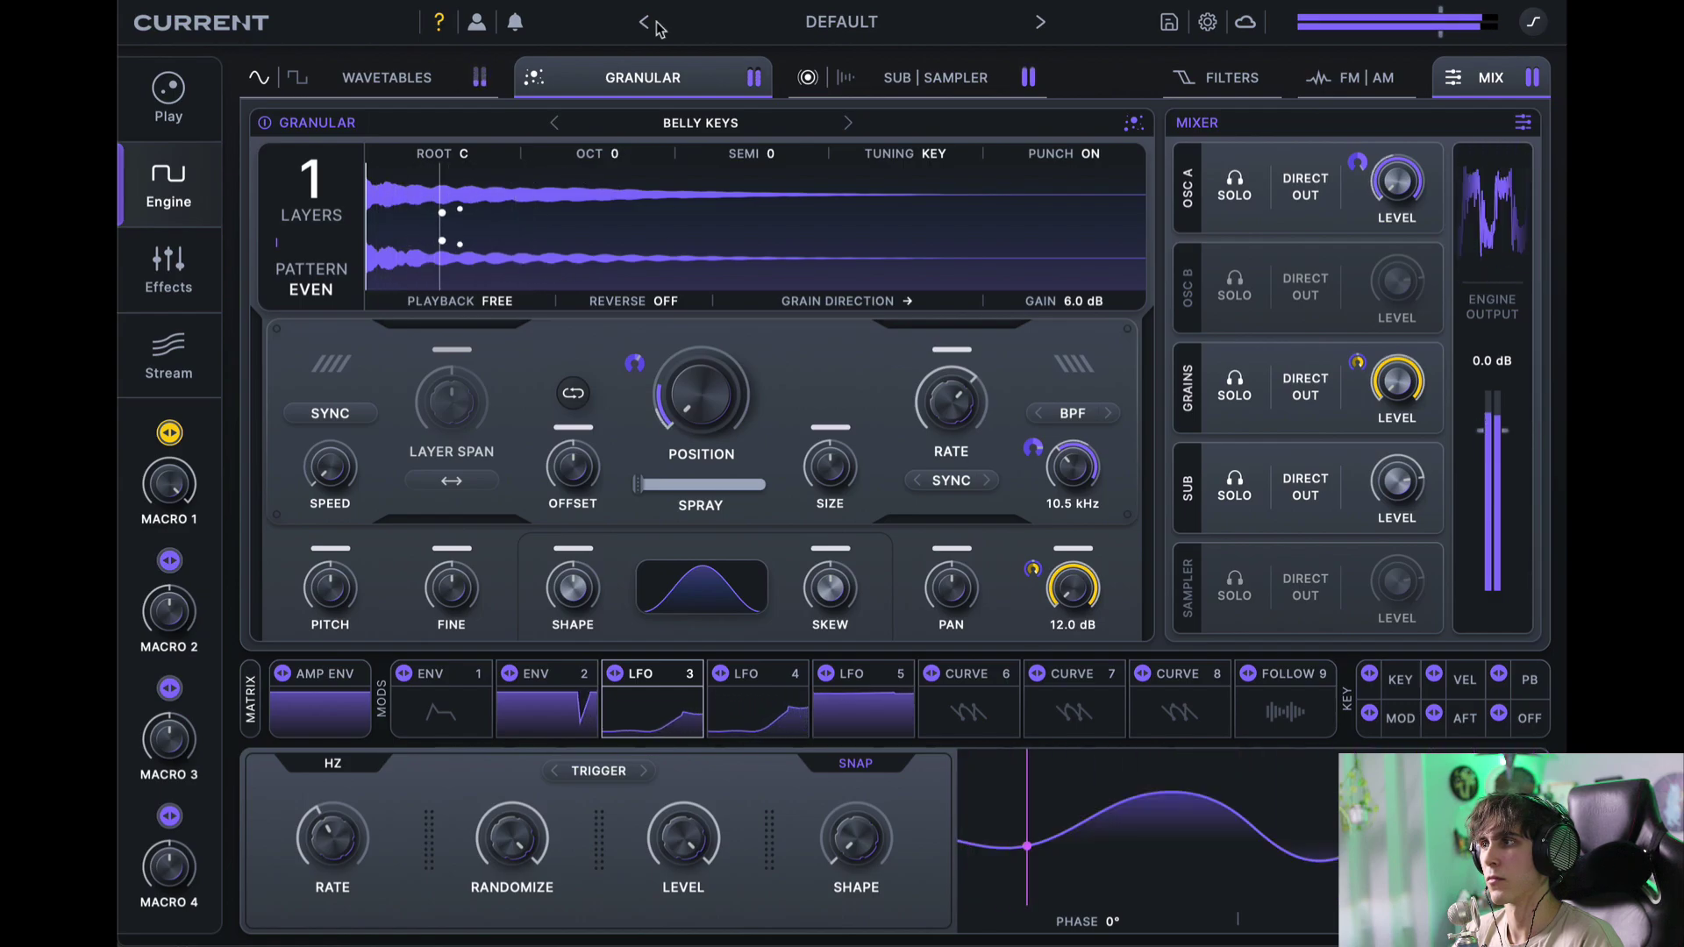
left_click_drag(650, 50, 644, 86)
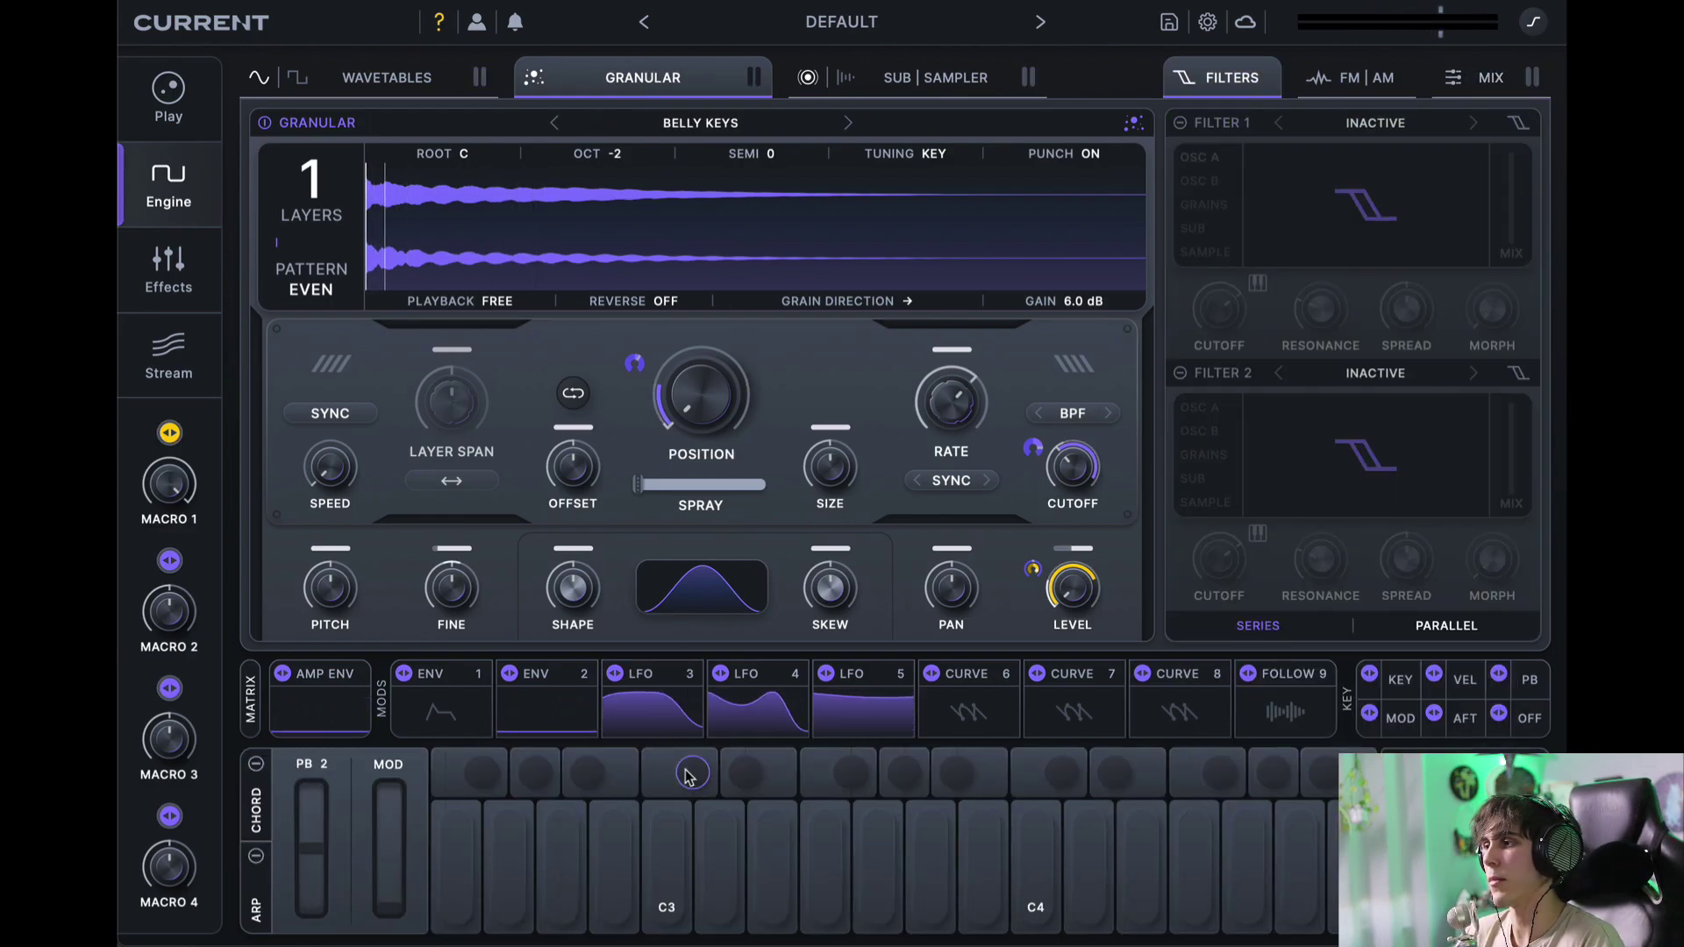
Step: Turn on the arpeggiator with an 8% skip chance and 2 steps
left_click(256, 857)
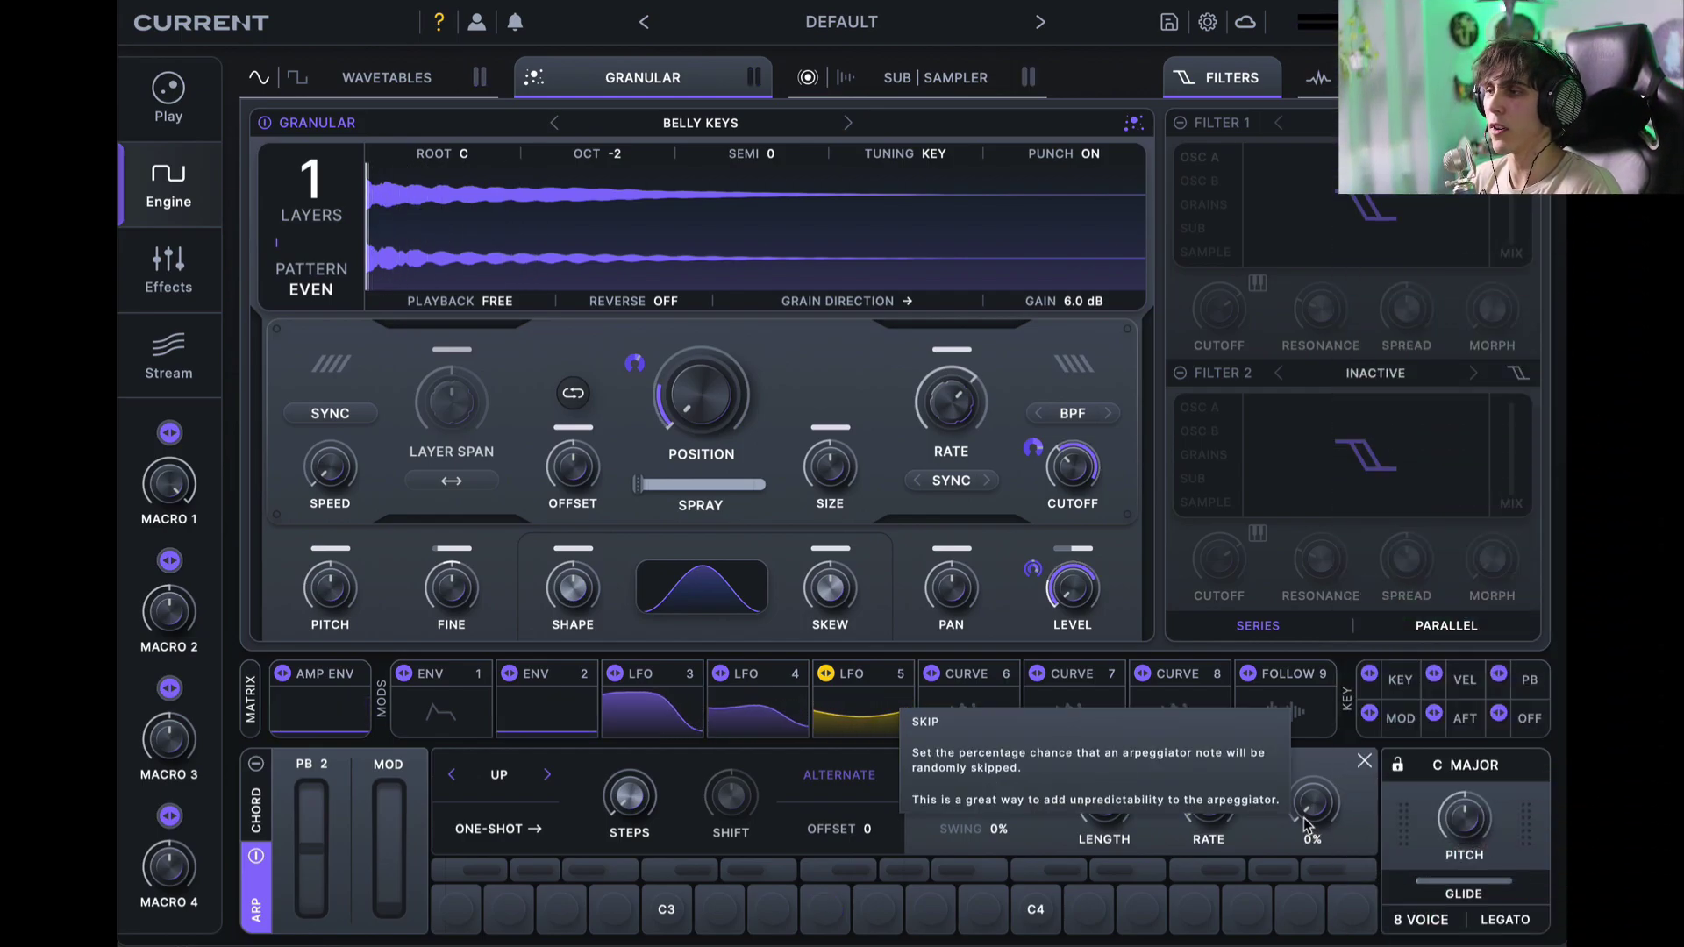
left_click_drag(1316, 814, 1316, 734)
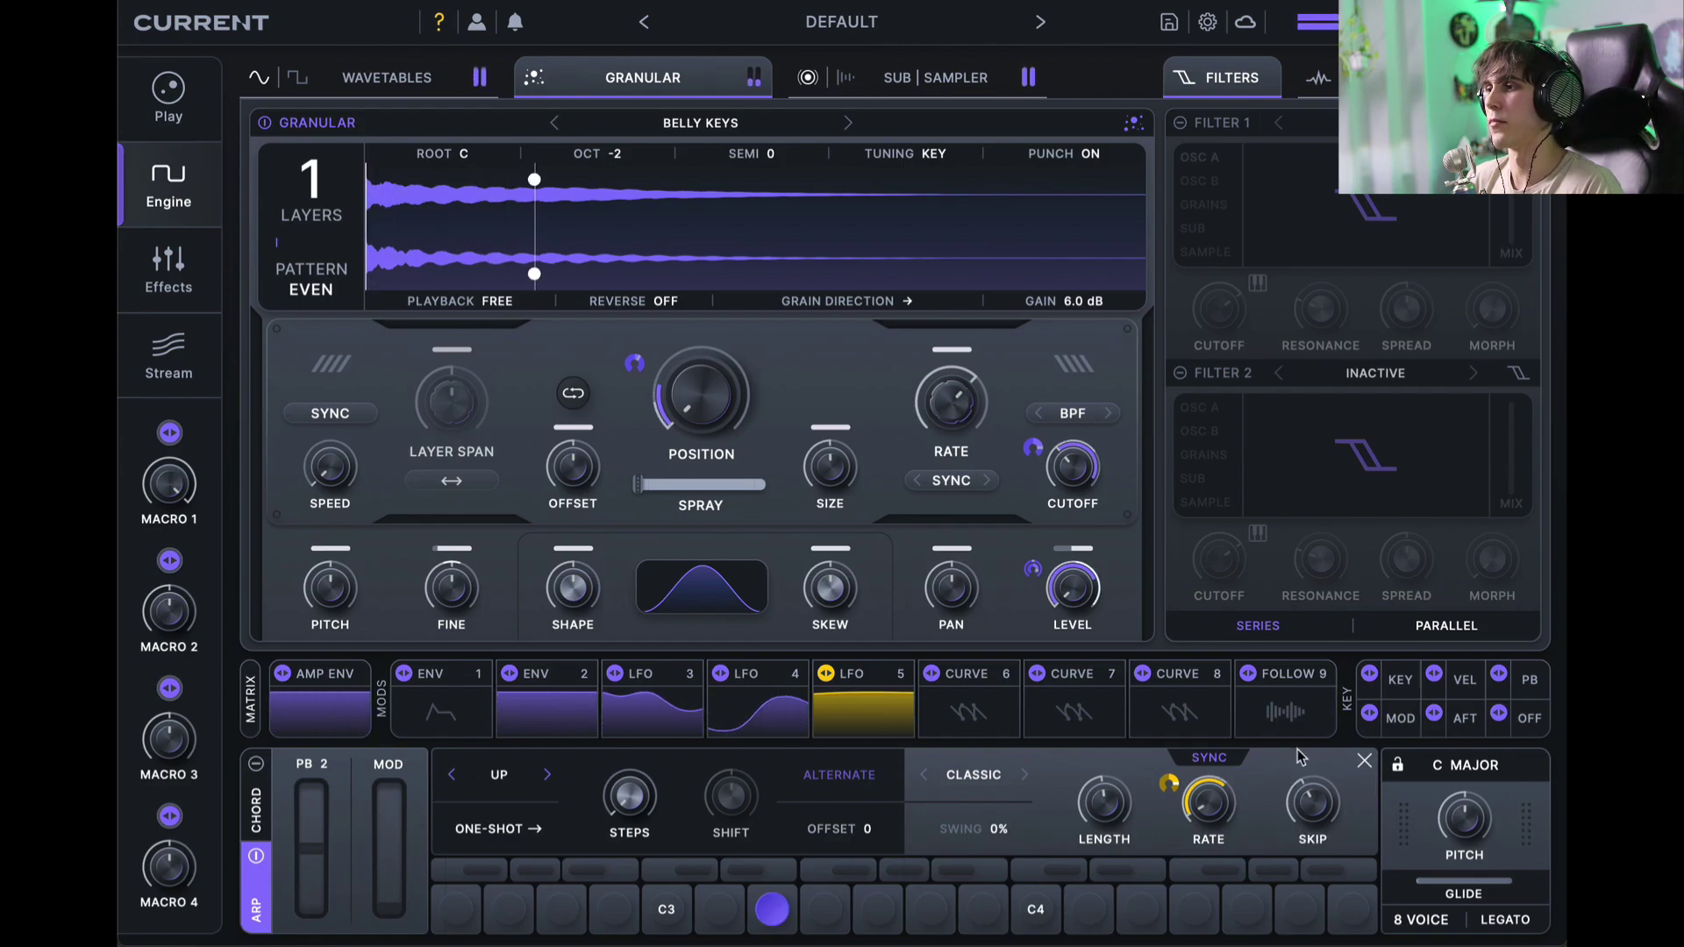
mouse_move(1295, 778)
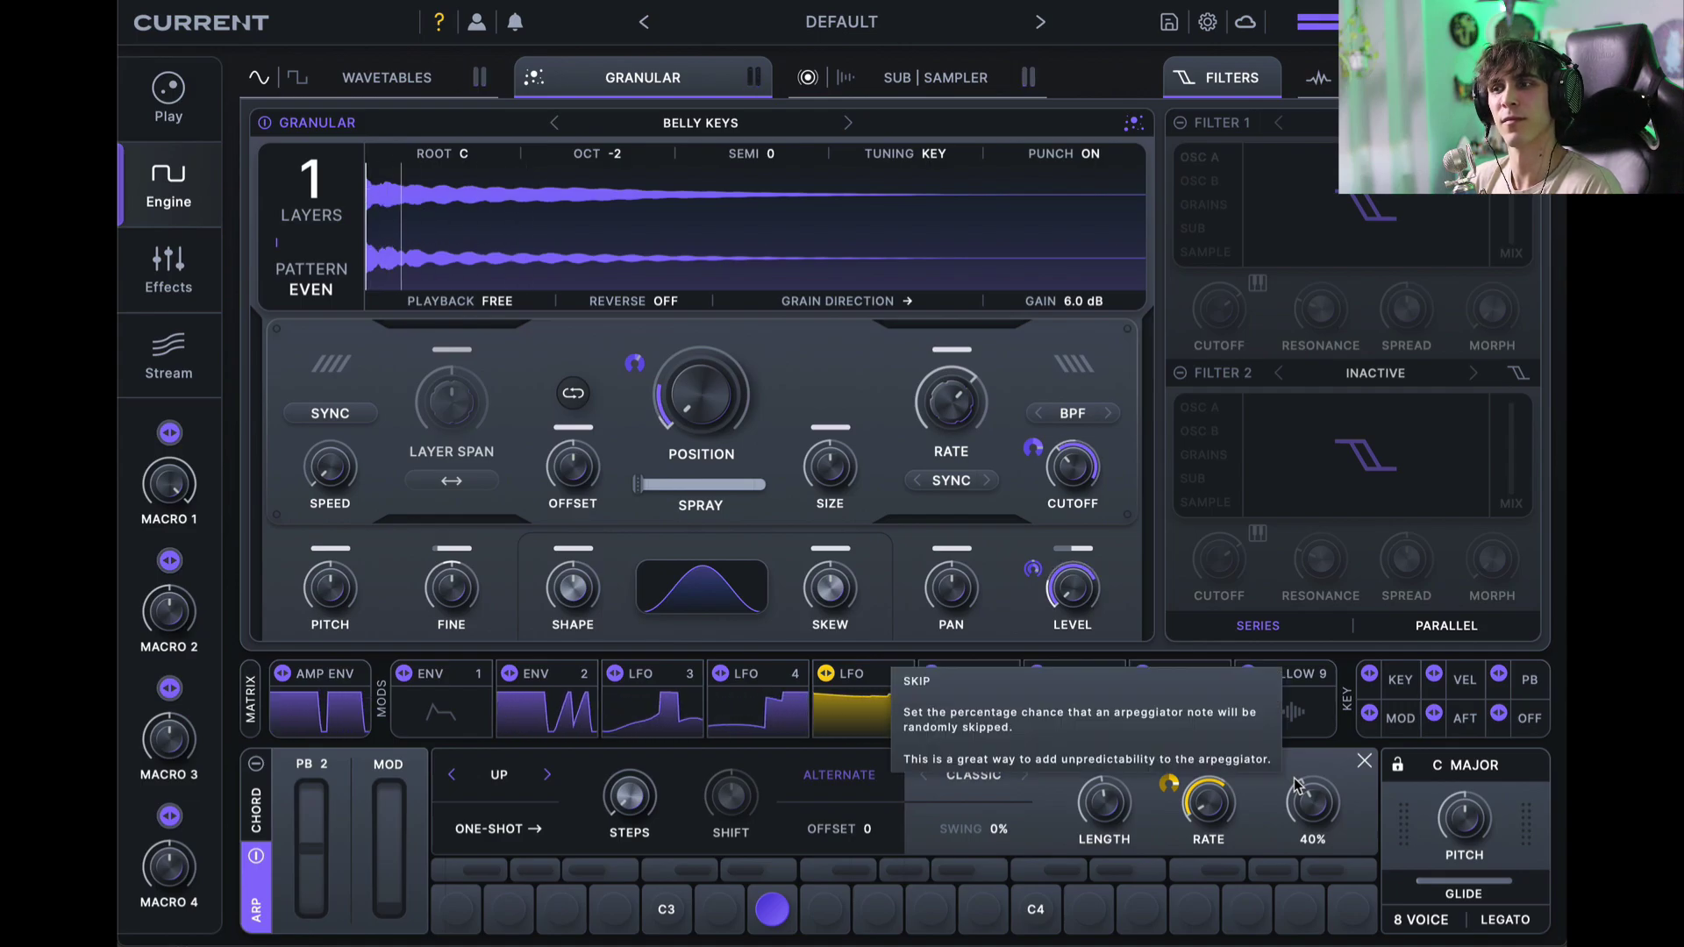
left_click_drag(1296, 783, 1323, 813)
left_click_drag(630, 794, 629, 766)
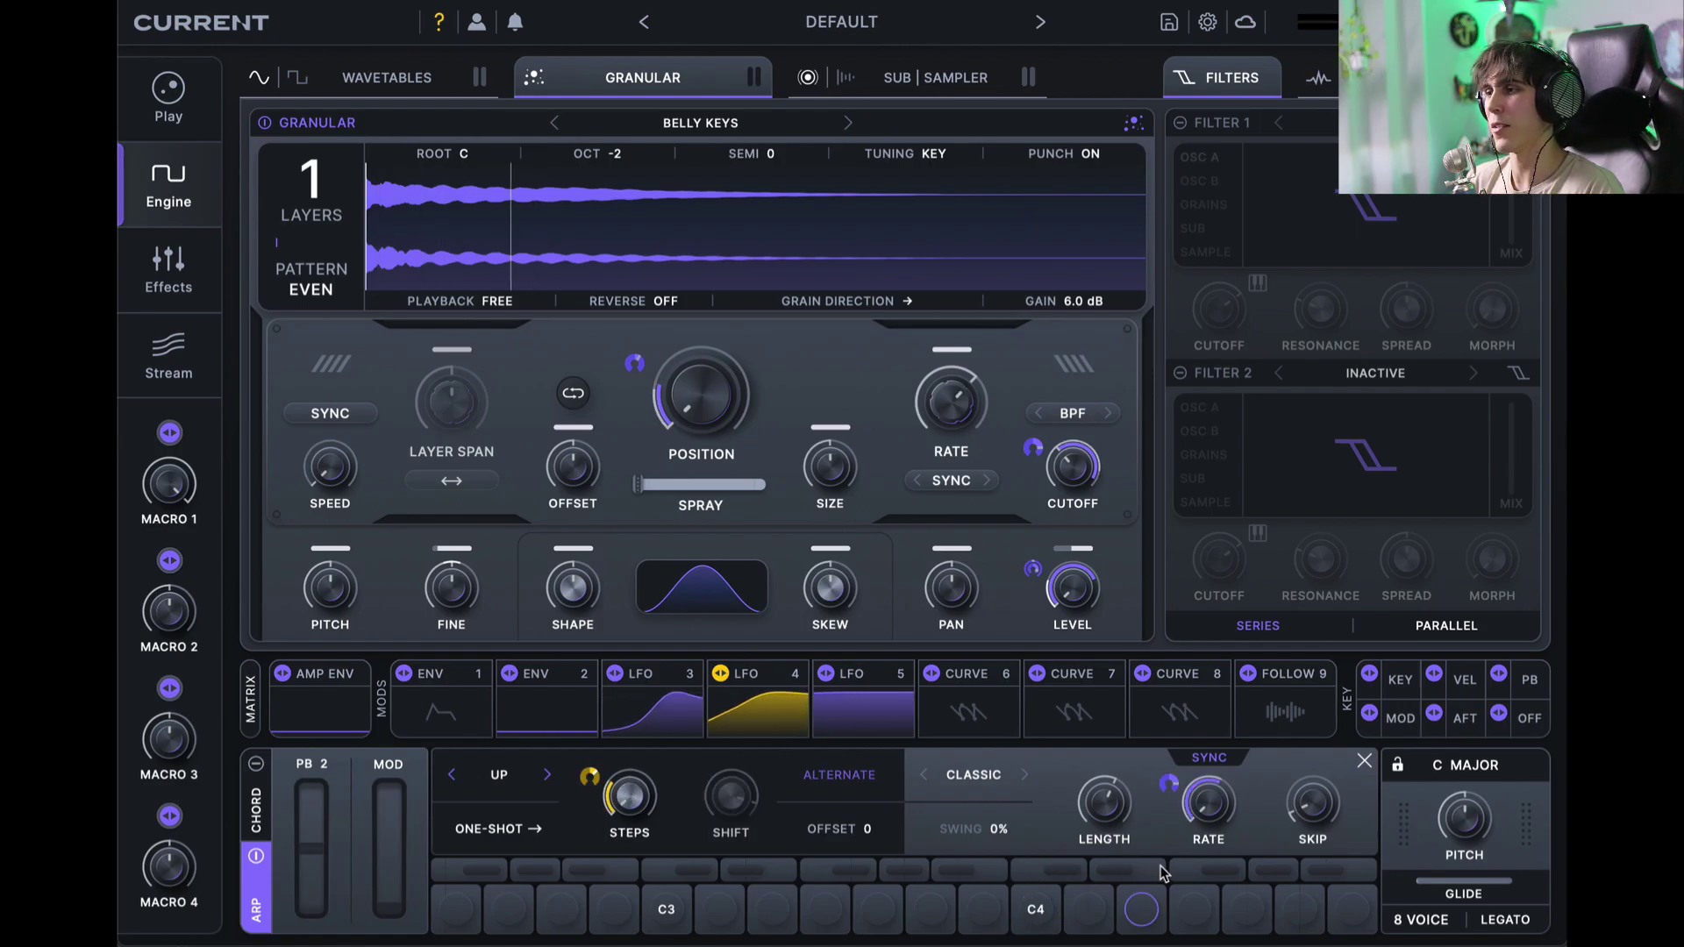
Step: Make the voicing mono with legato and a 25.4 ms glide
mouse_move(1419, 900)
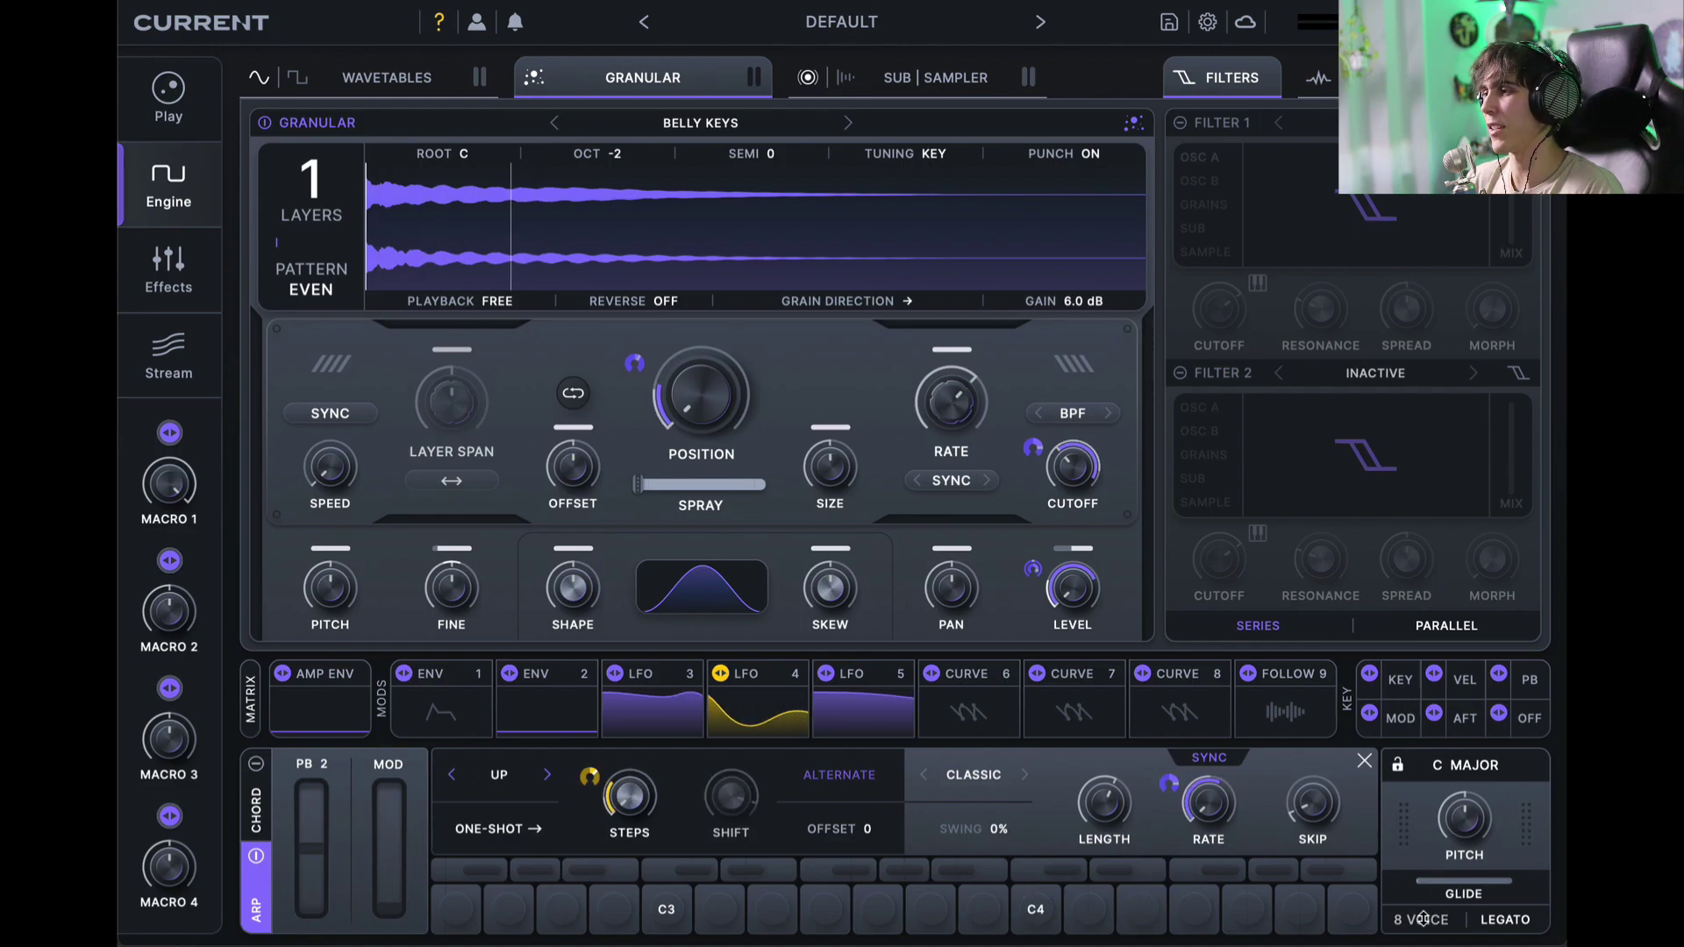
left_click_drag(1422, 920, 1421, 941)
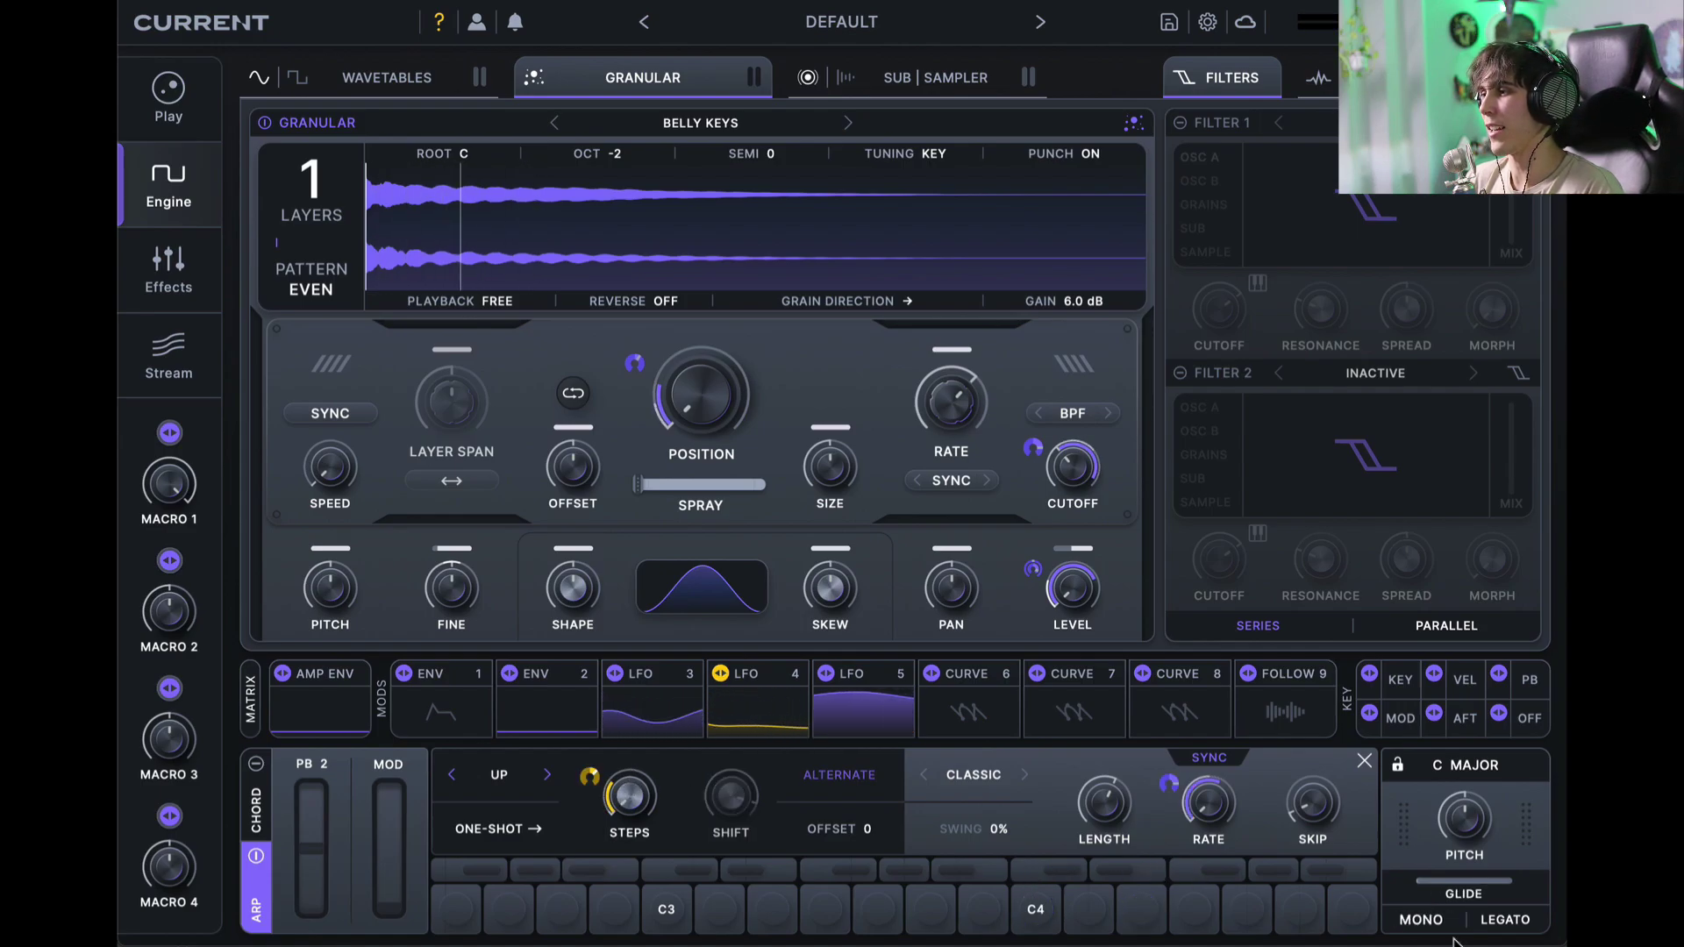
left_click(1503, 921)
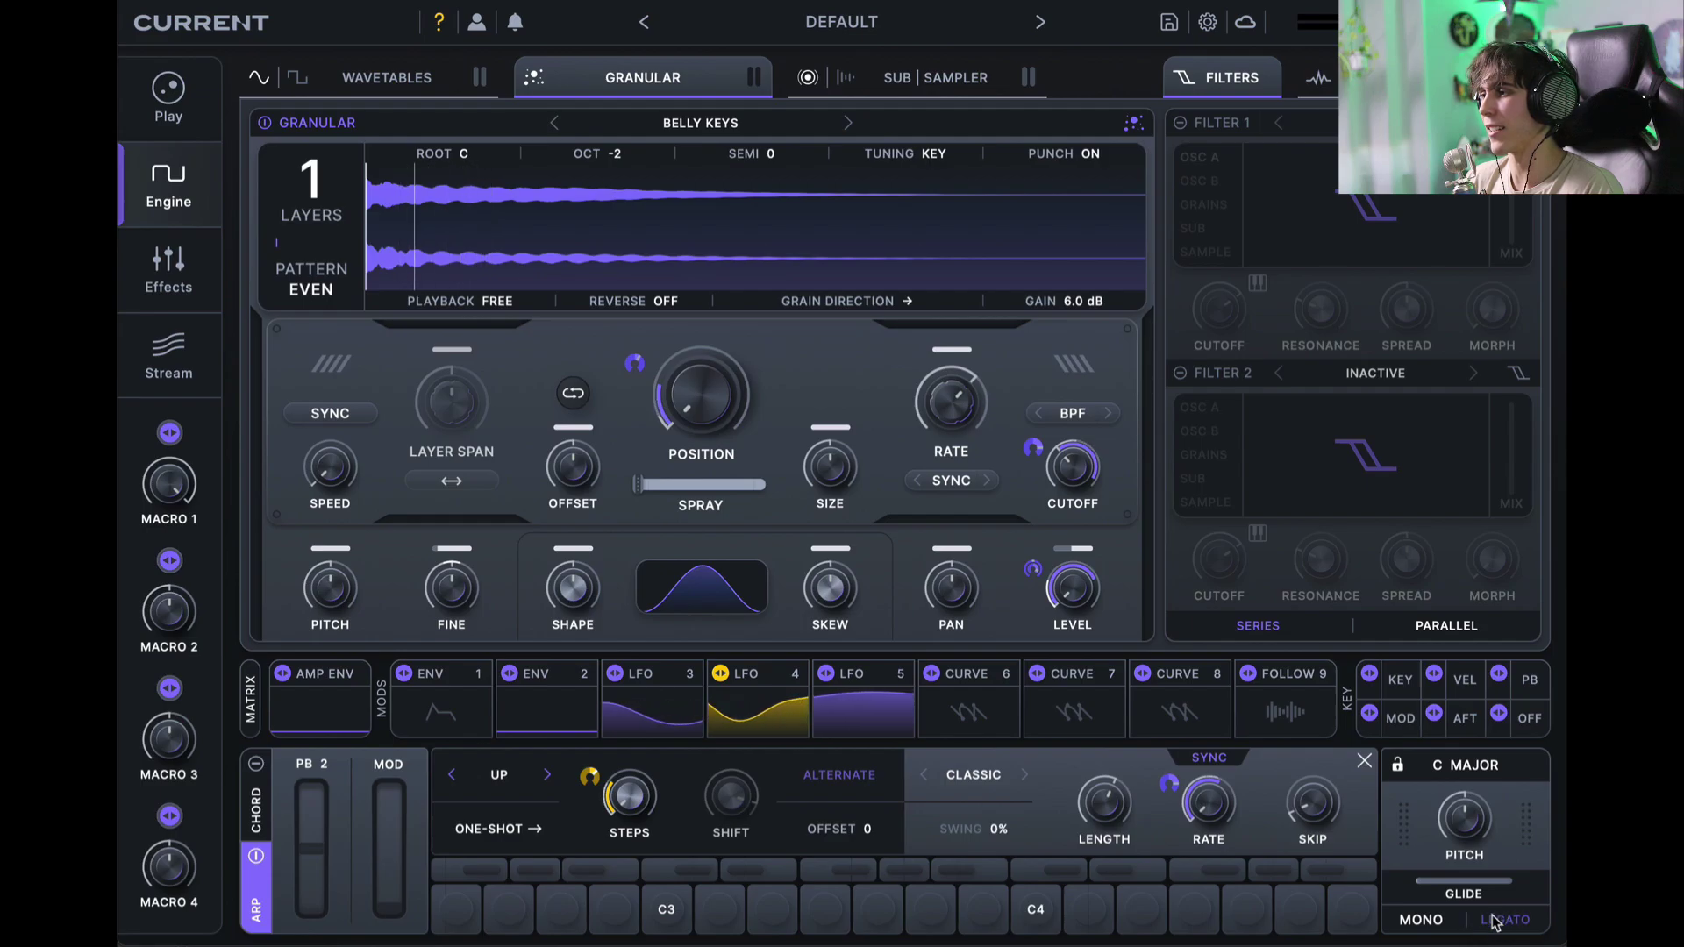
mouse_move(1456, 888)
left_click_drag(1455, 882, 1542, 848)
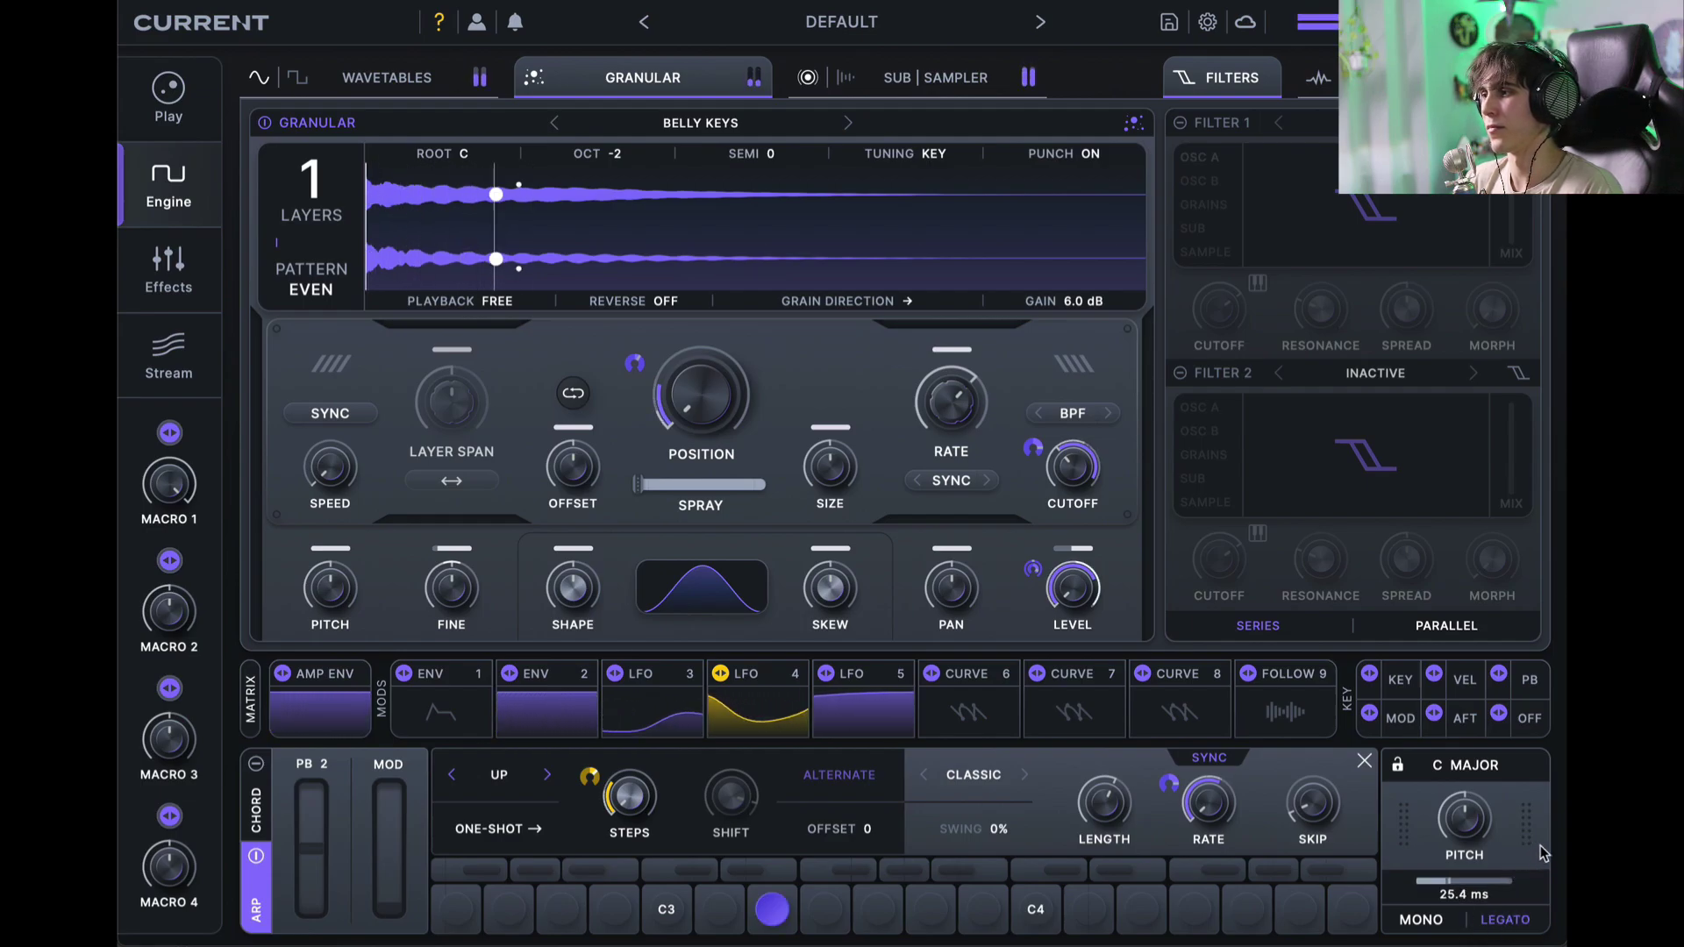
Step: Switch on Filter 1, route OSC B into it, and make the sixth modulator an LFO
left_click(1180, 124)
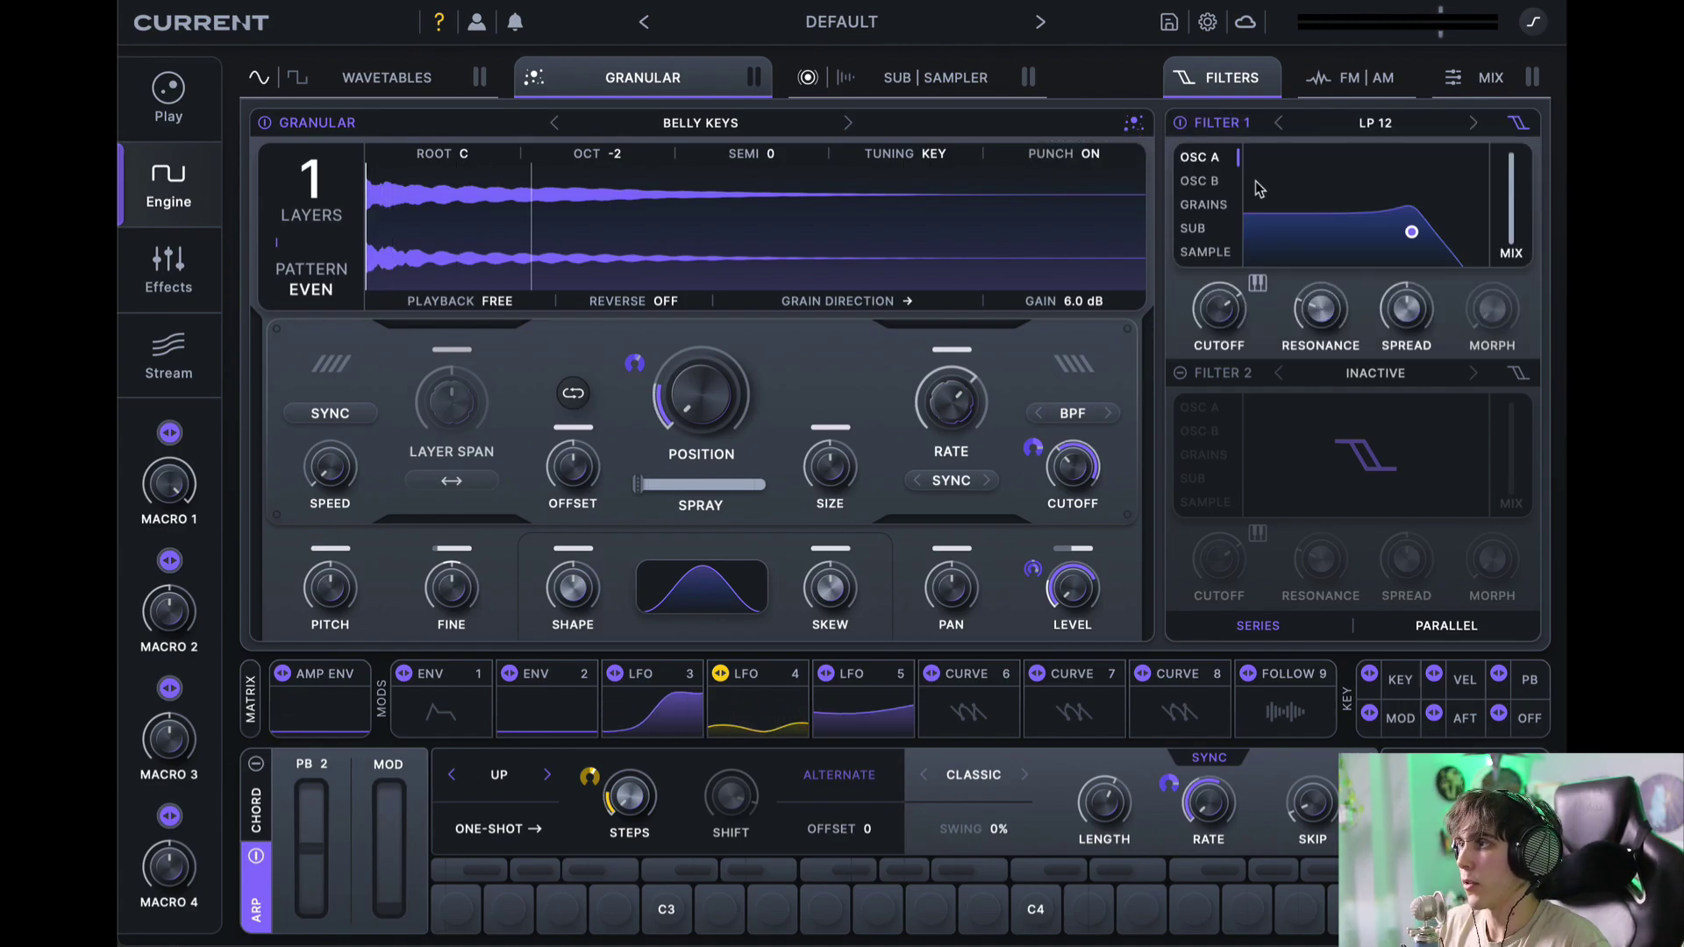
mouse_move(1259, 189)
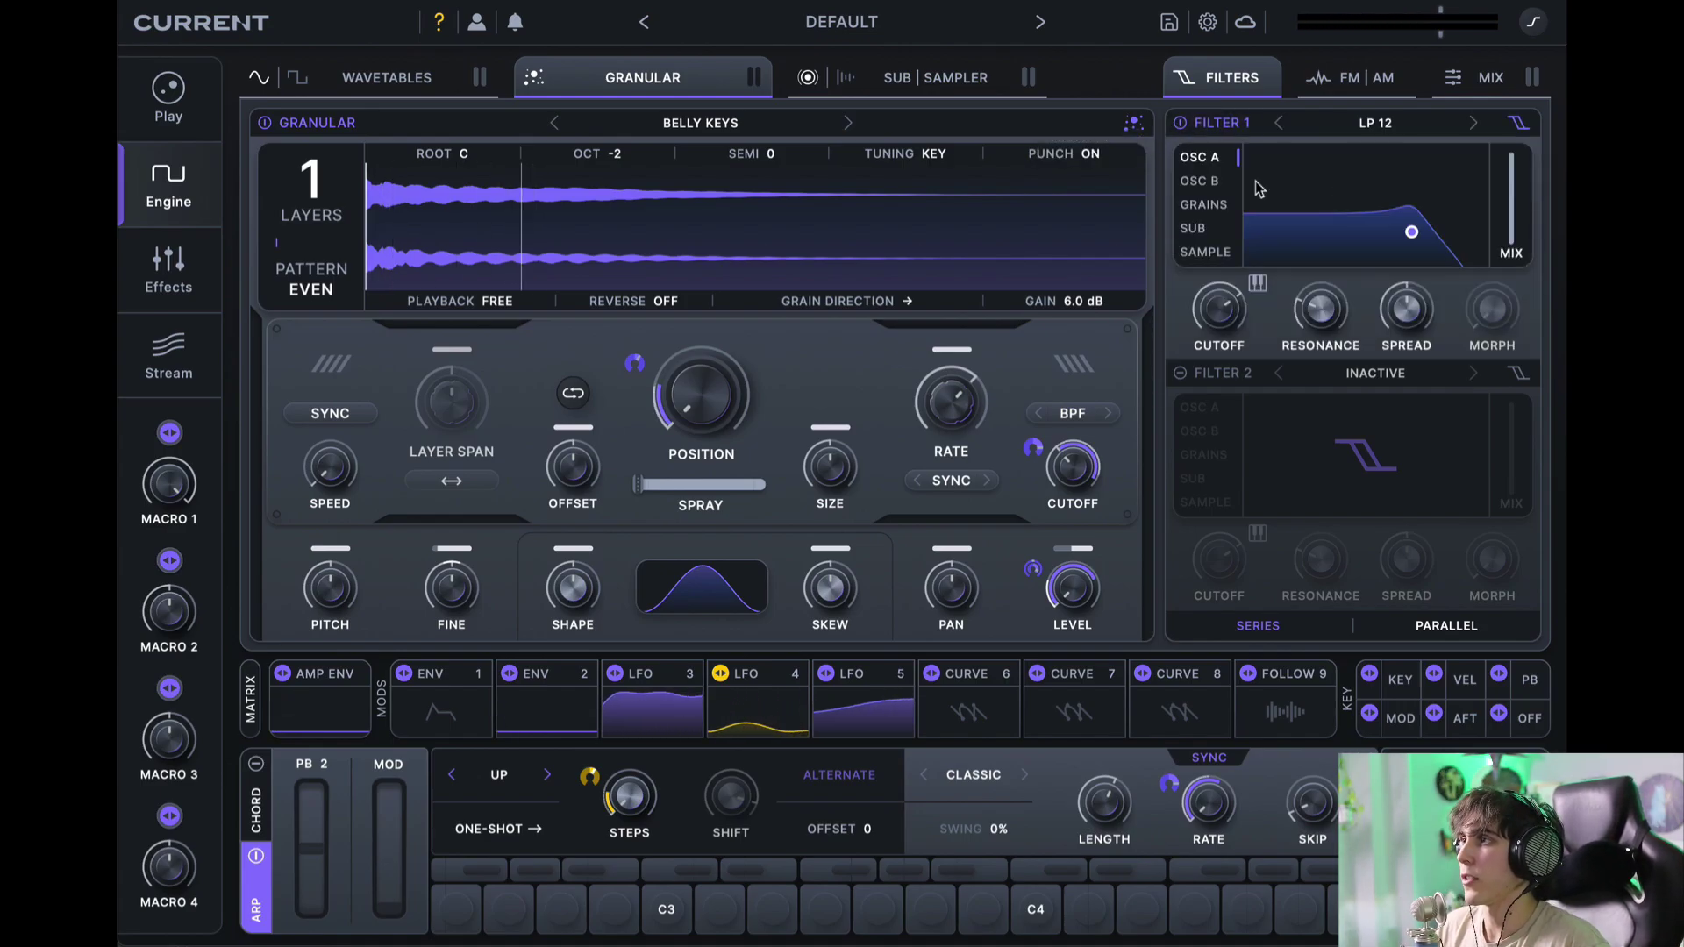
left_click(1194, 185)
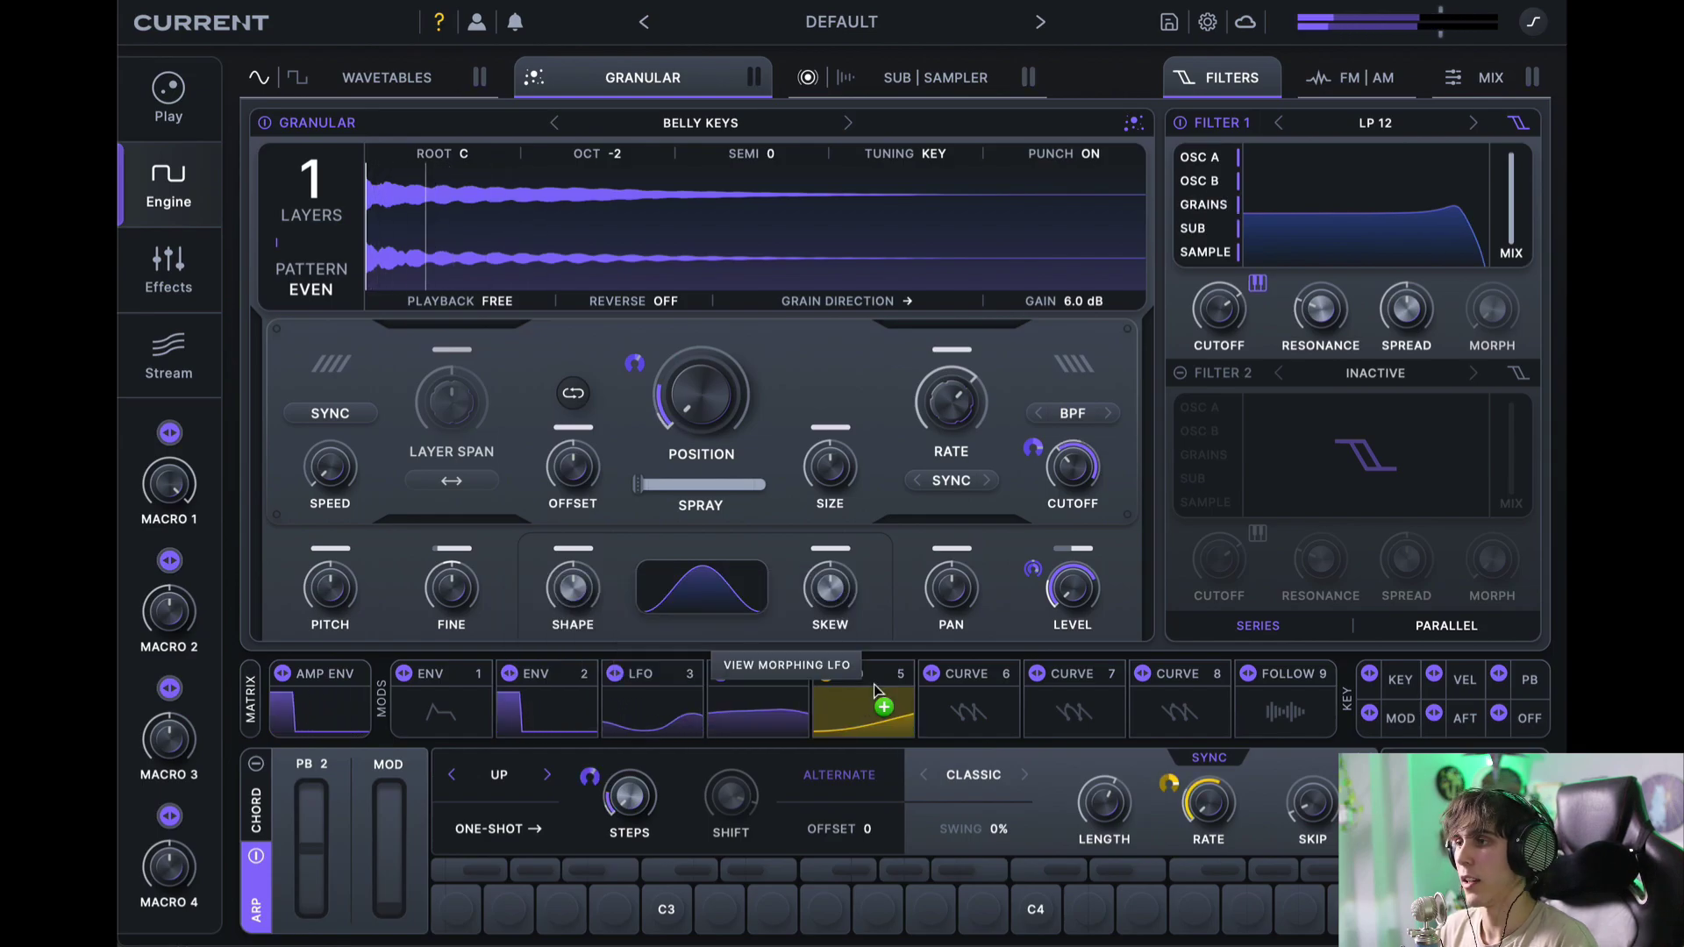
left_click_drag(873, 684, 958, 714)
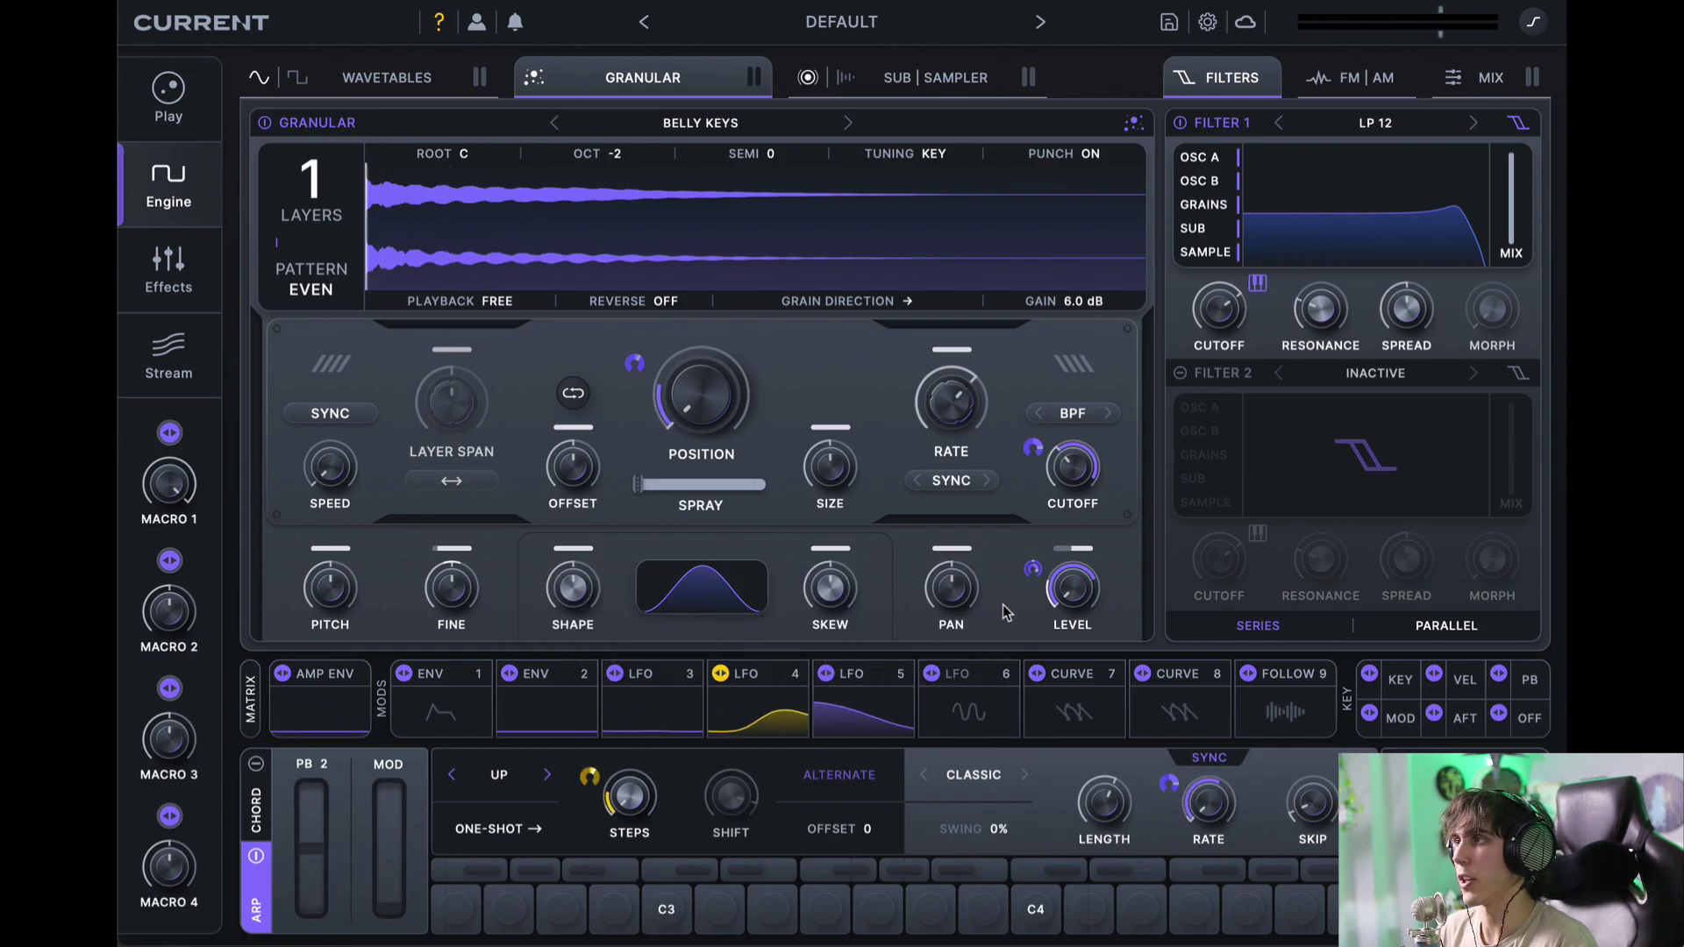
Step: Set Filter 1 to Comb +, lower its cutoff, try then remove LFO 5, and step to Flange Shift
left_click(1321, 172)
mouse_move(1342, 282)
left_click(1566, 283)
left_click_drag(1233, 304, 1222, 404)
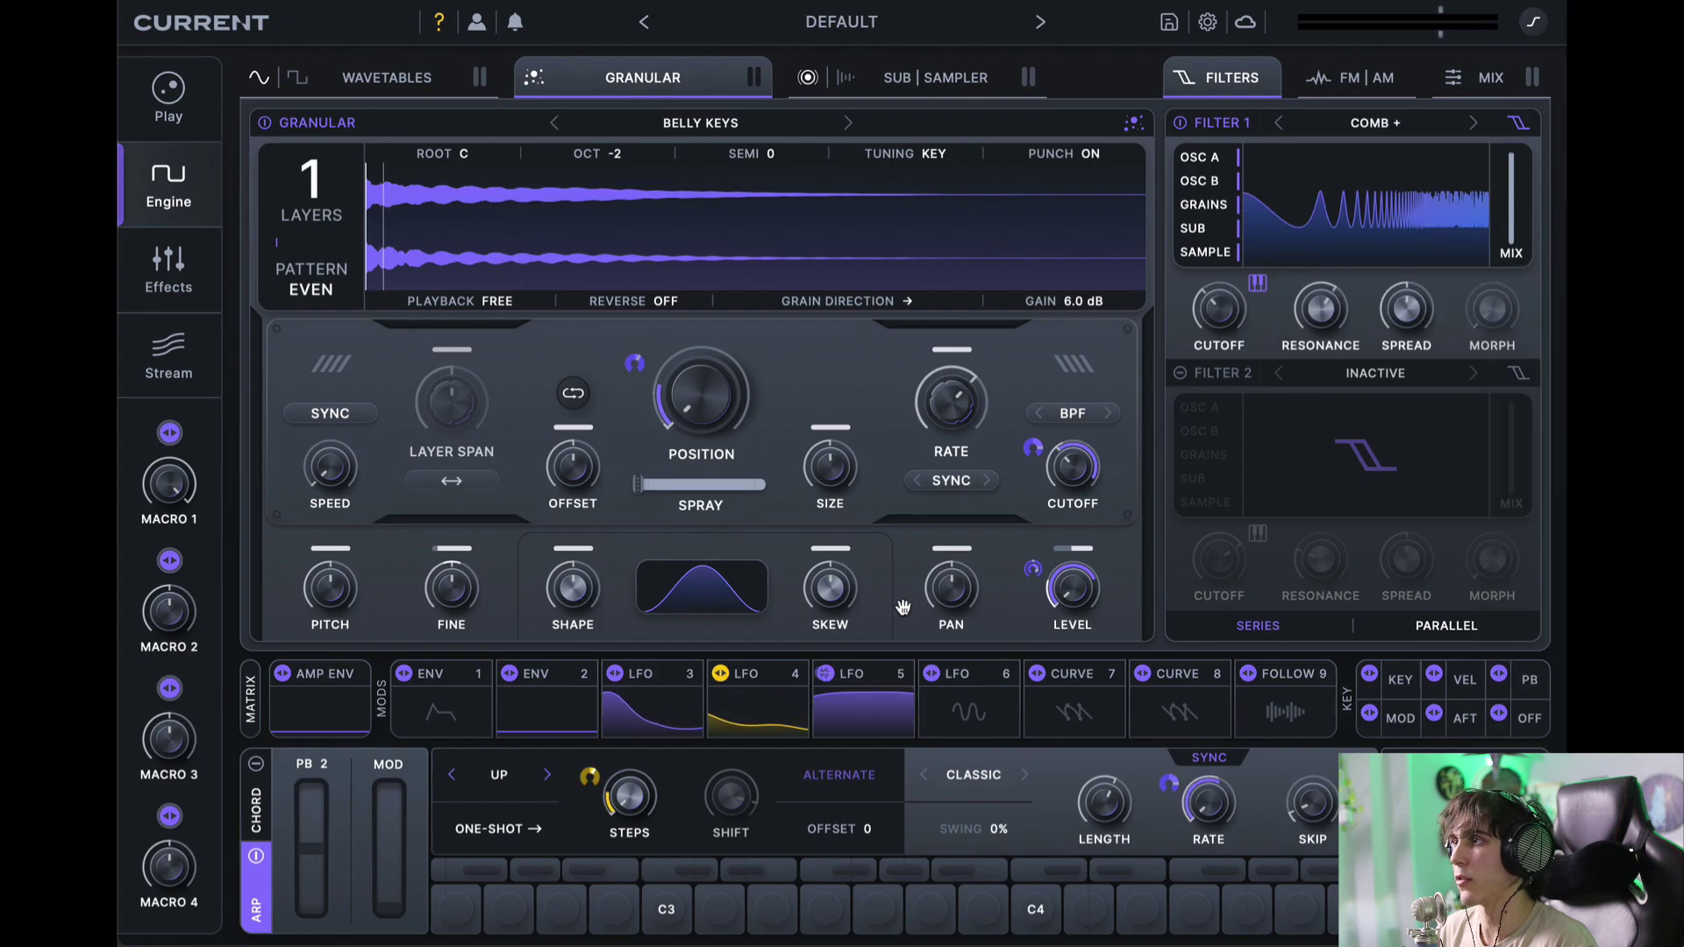
left_click_drag(939, 582, 1220, 309)
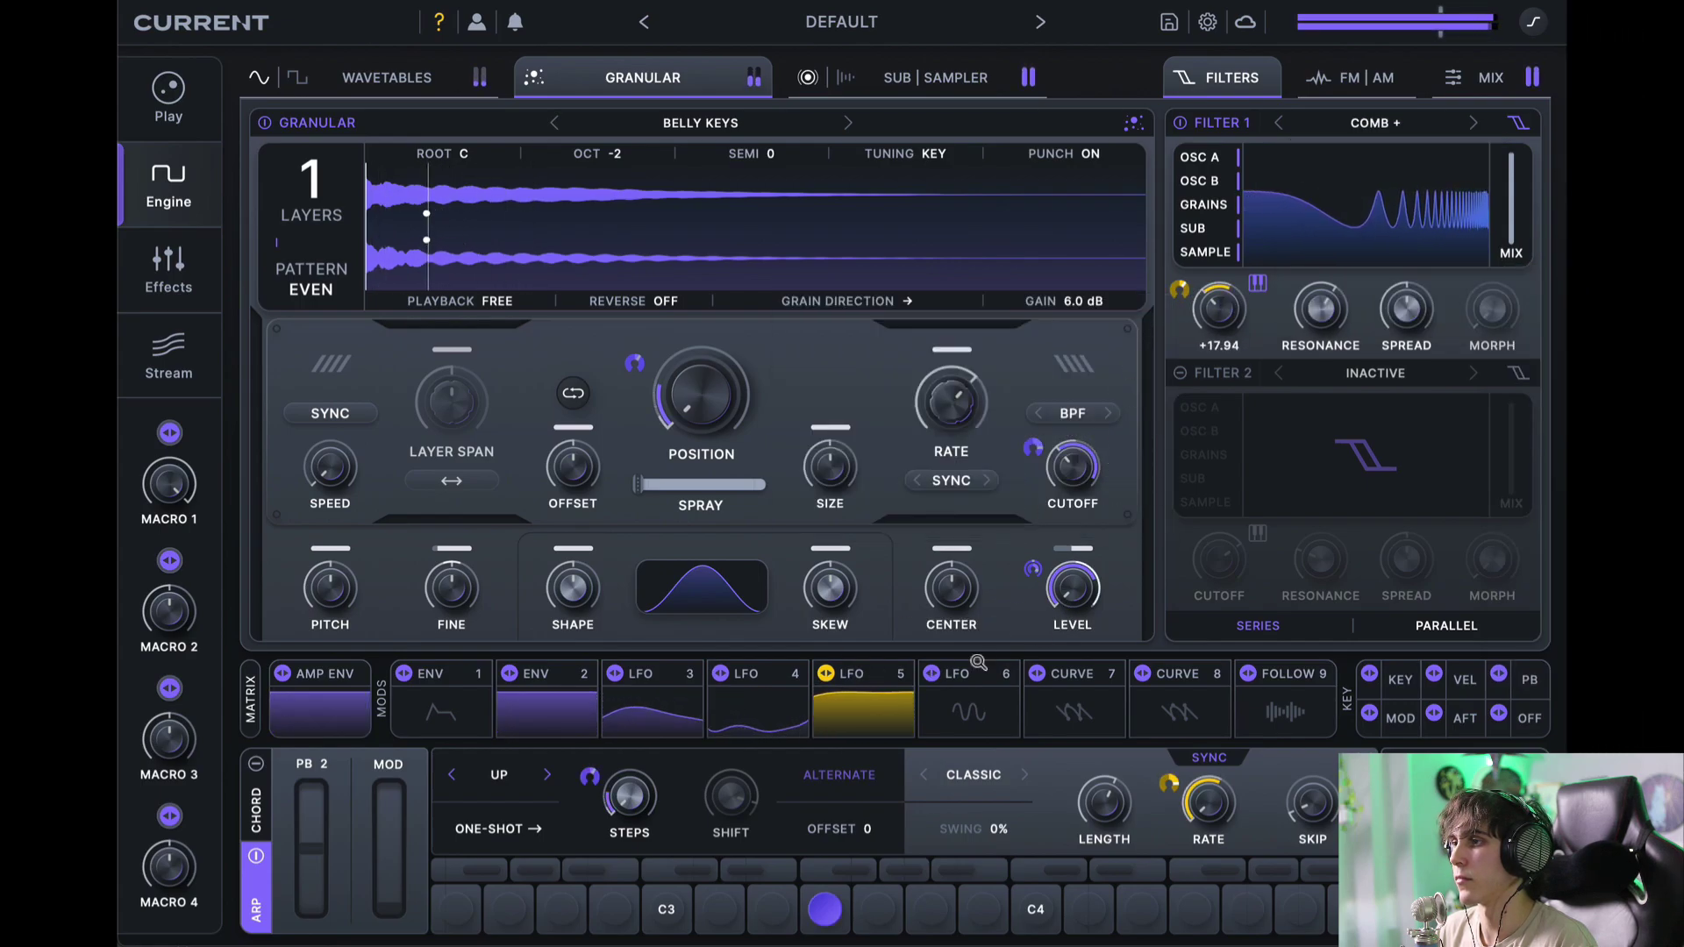
right_click(1180, 290)
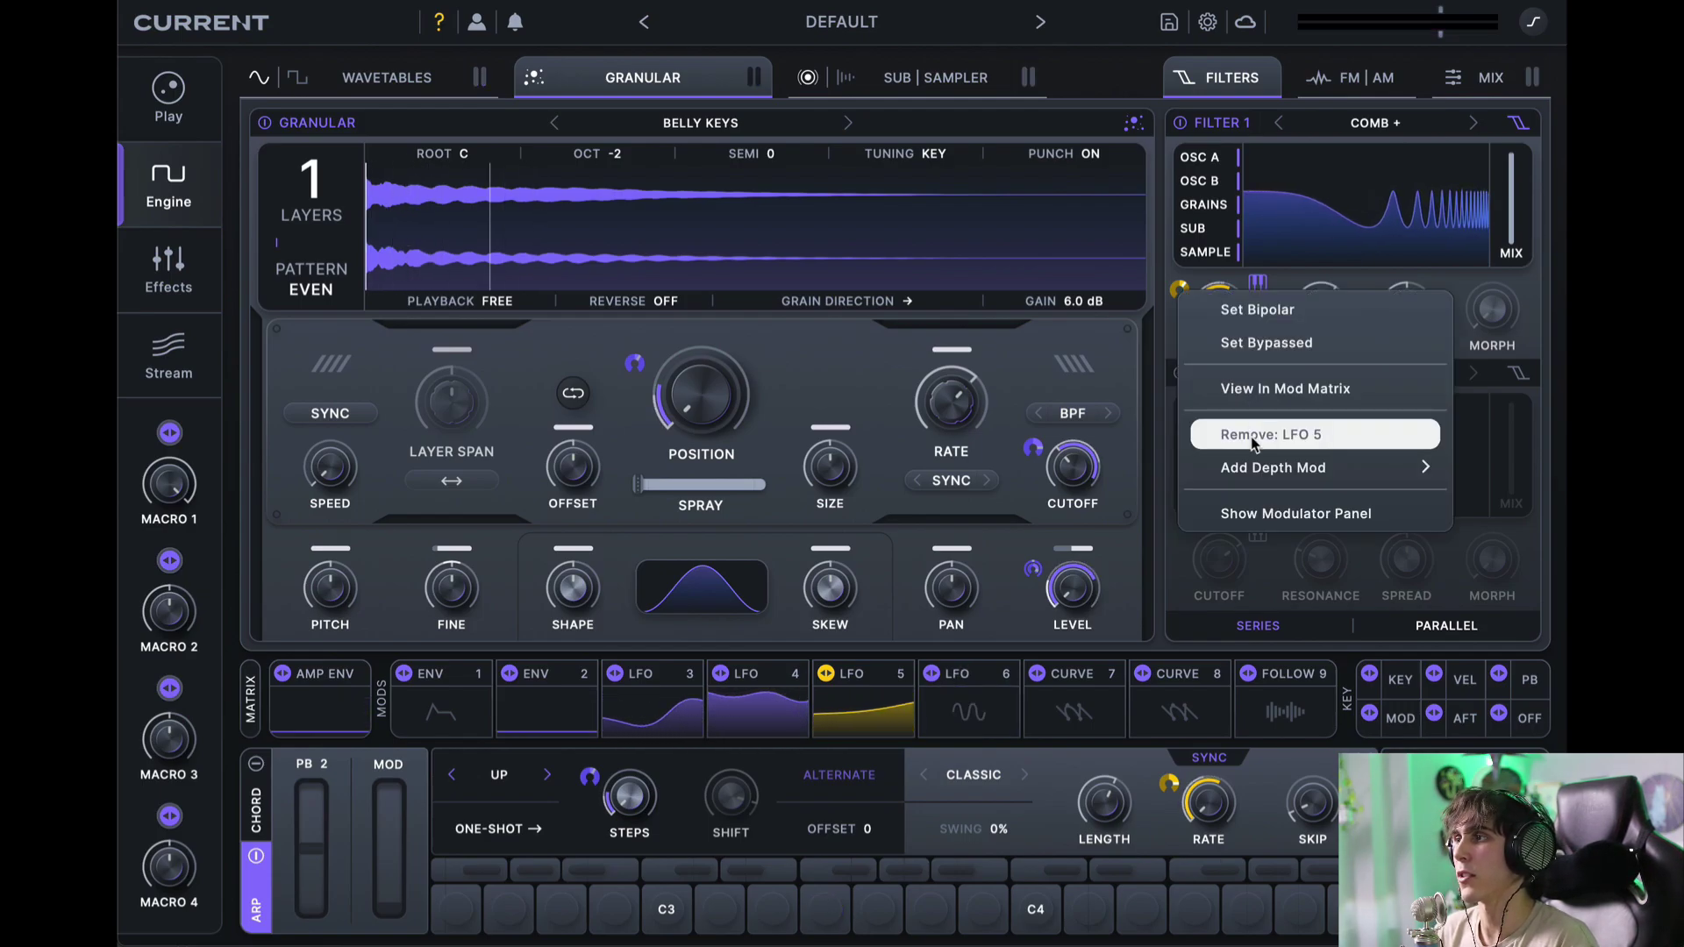
left_click(1254, 437)
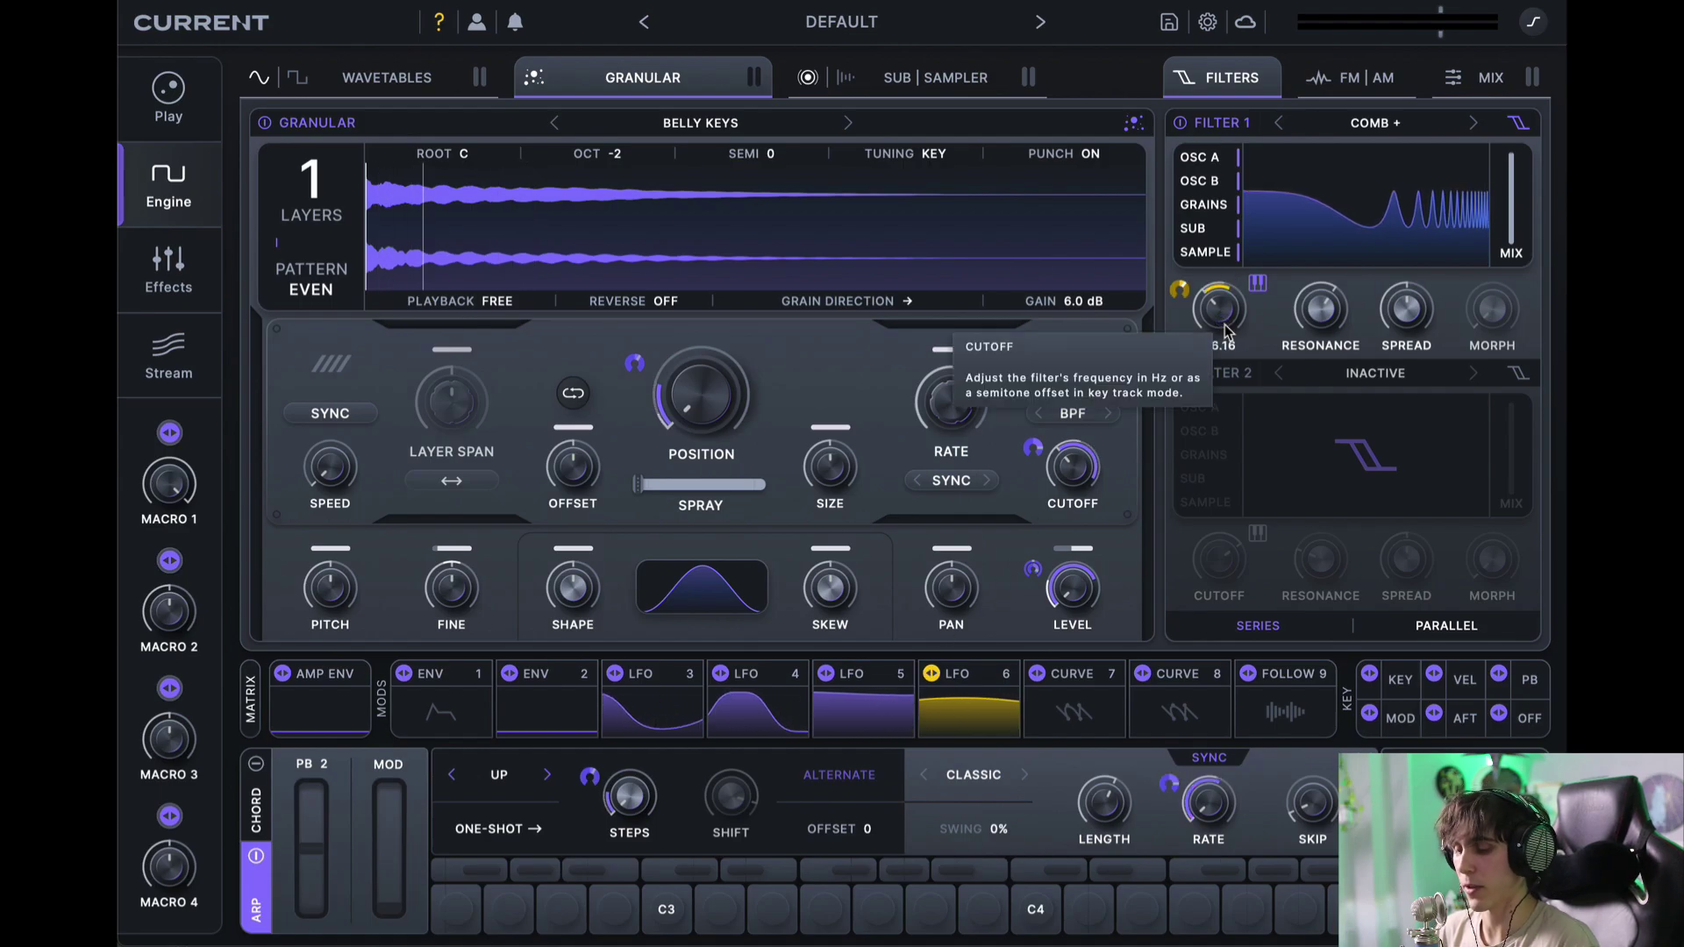
left_click(1475, 123)
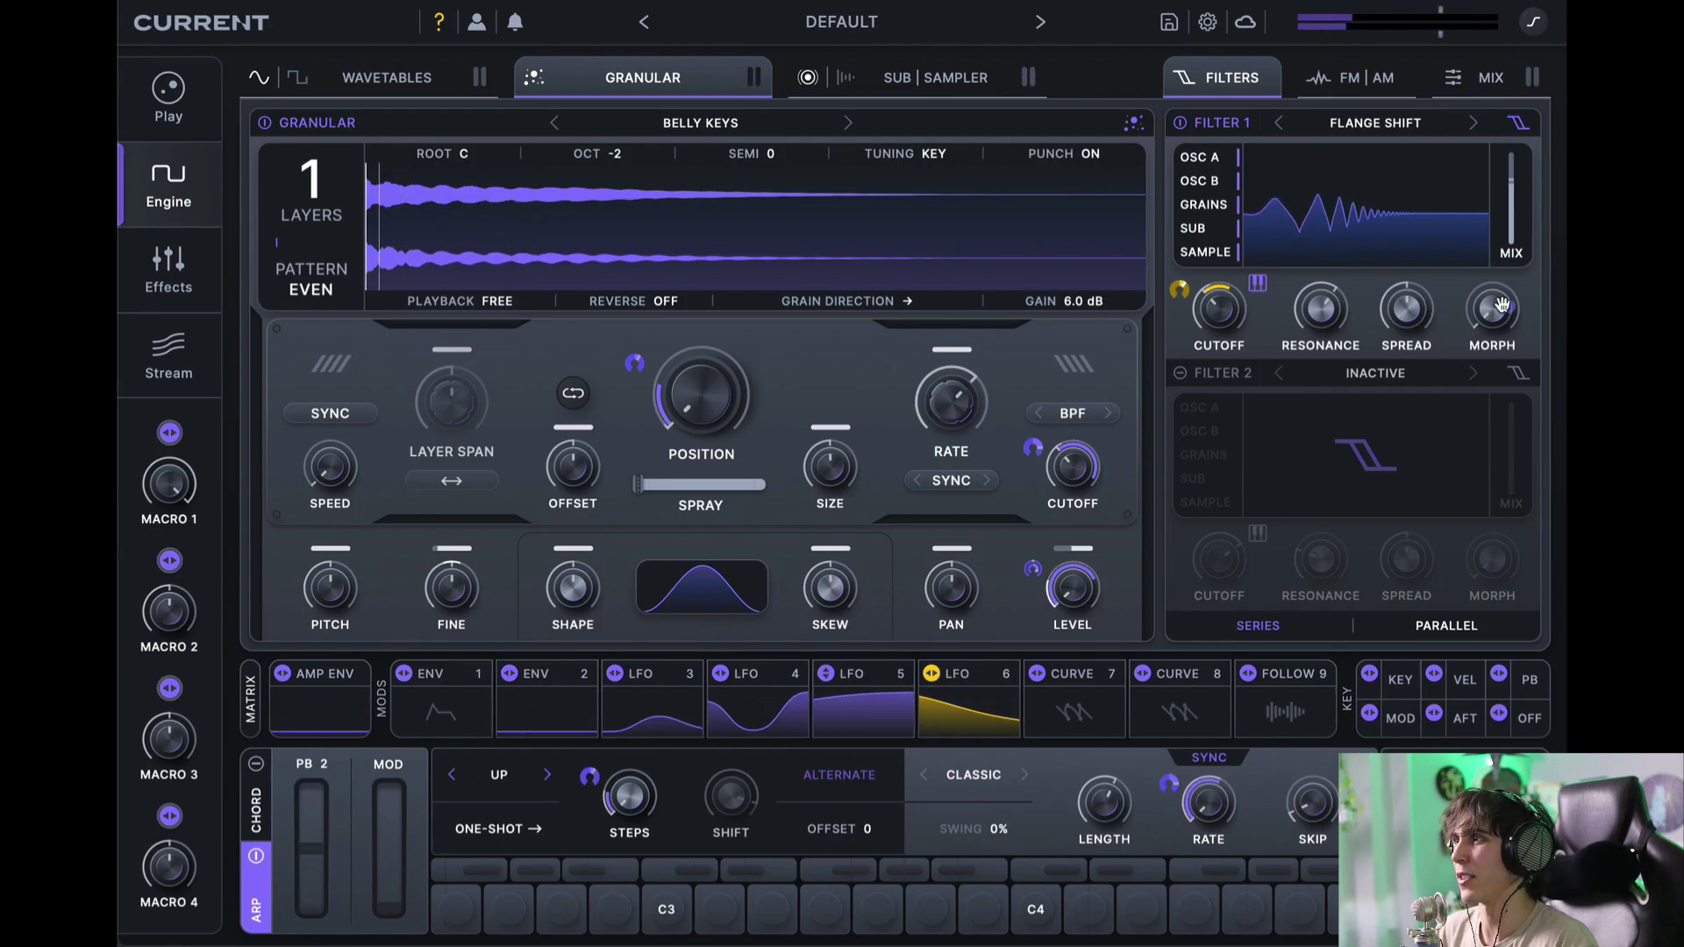
Step: Route LFO 5 to Filter 1's morph and to LFO 6's rate
left_click_drag(823, 673, 1454, 207)
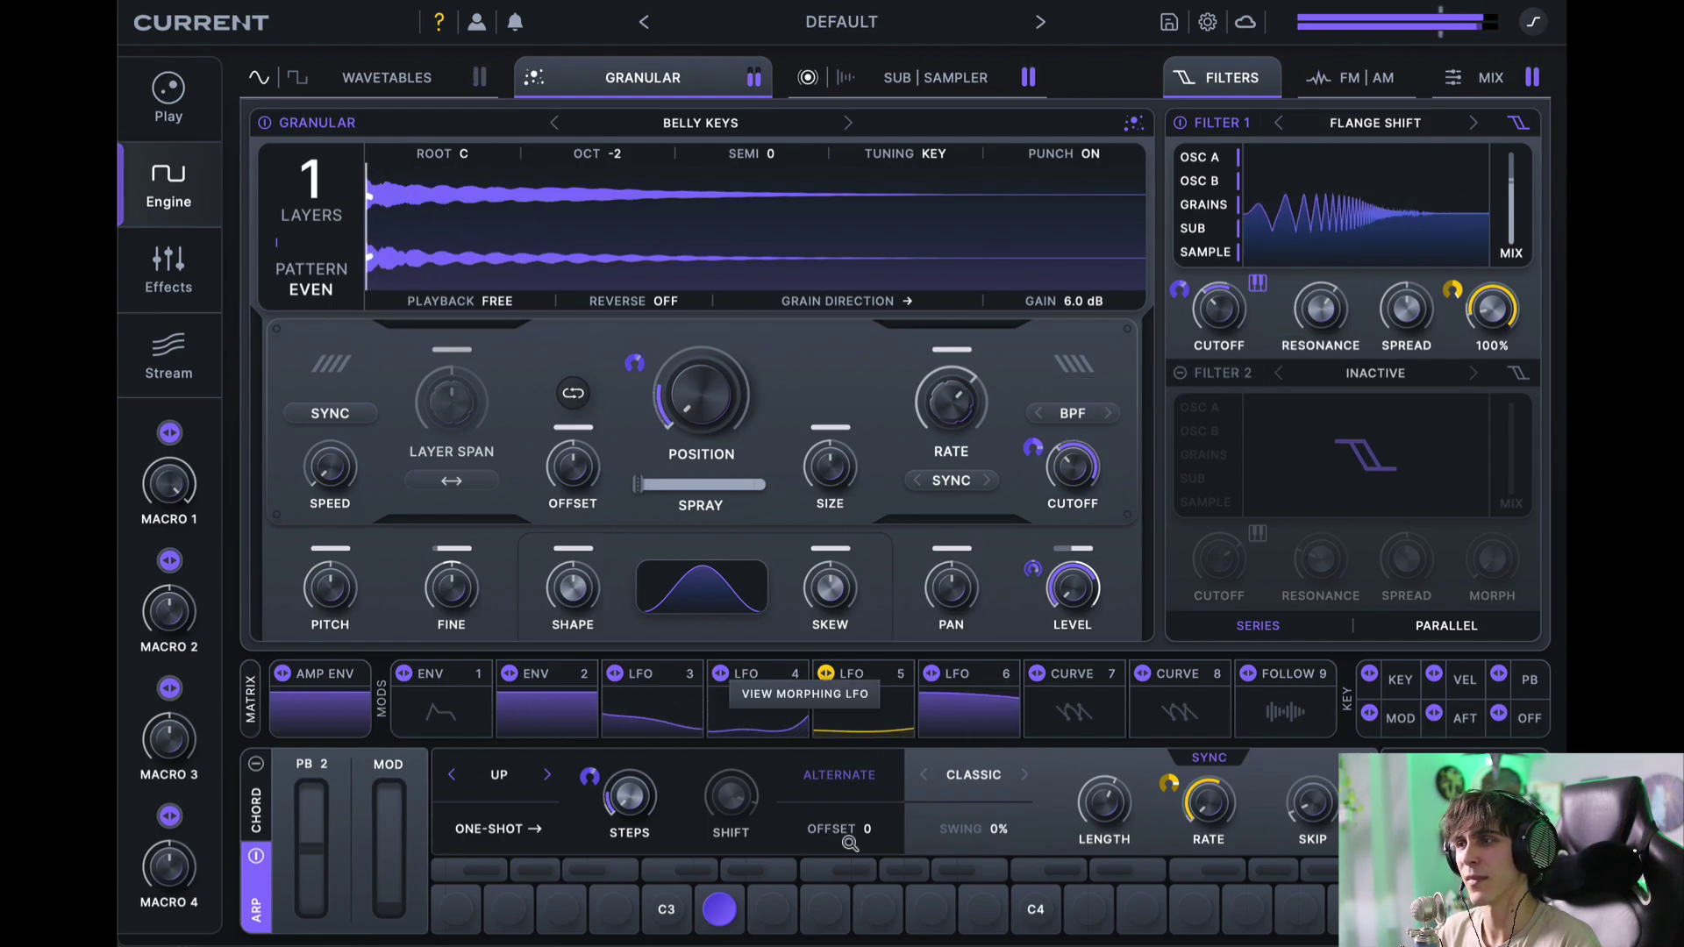
left_click(965, 706)
left_click(841, 689)
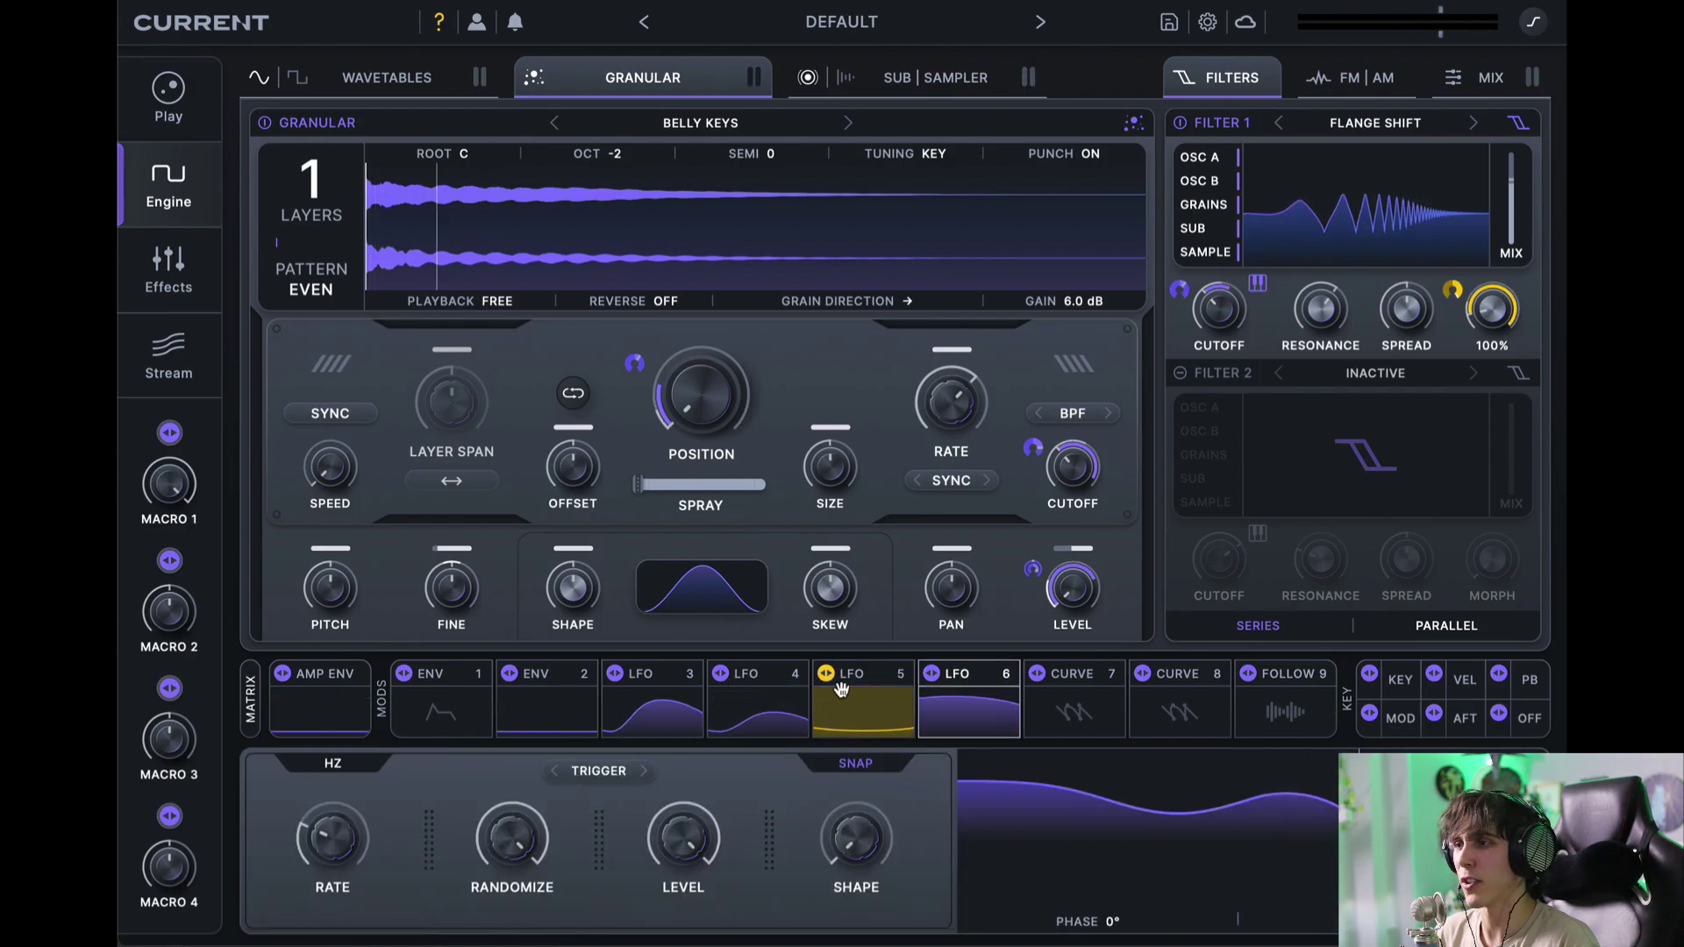
left_click_drag(366, 864, 343, 835)
mouse_move(279, 807)
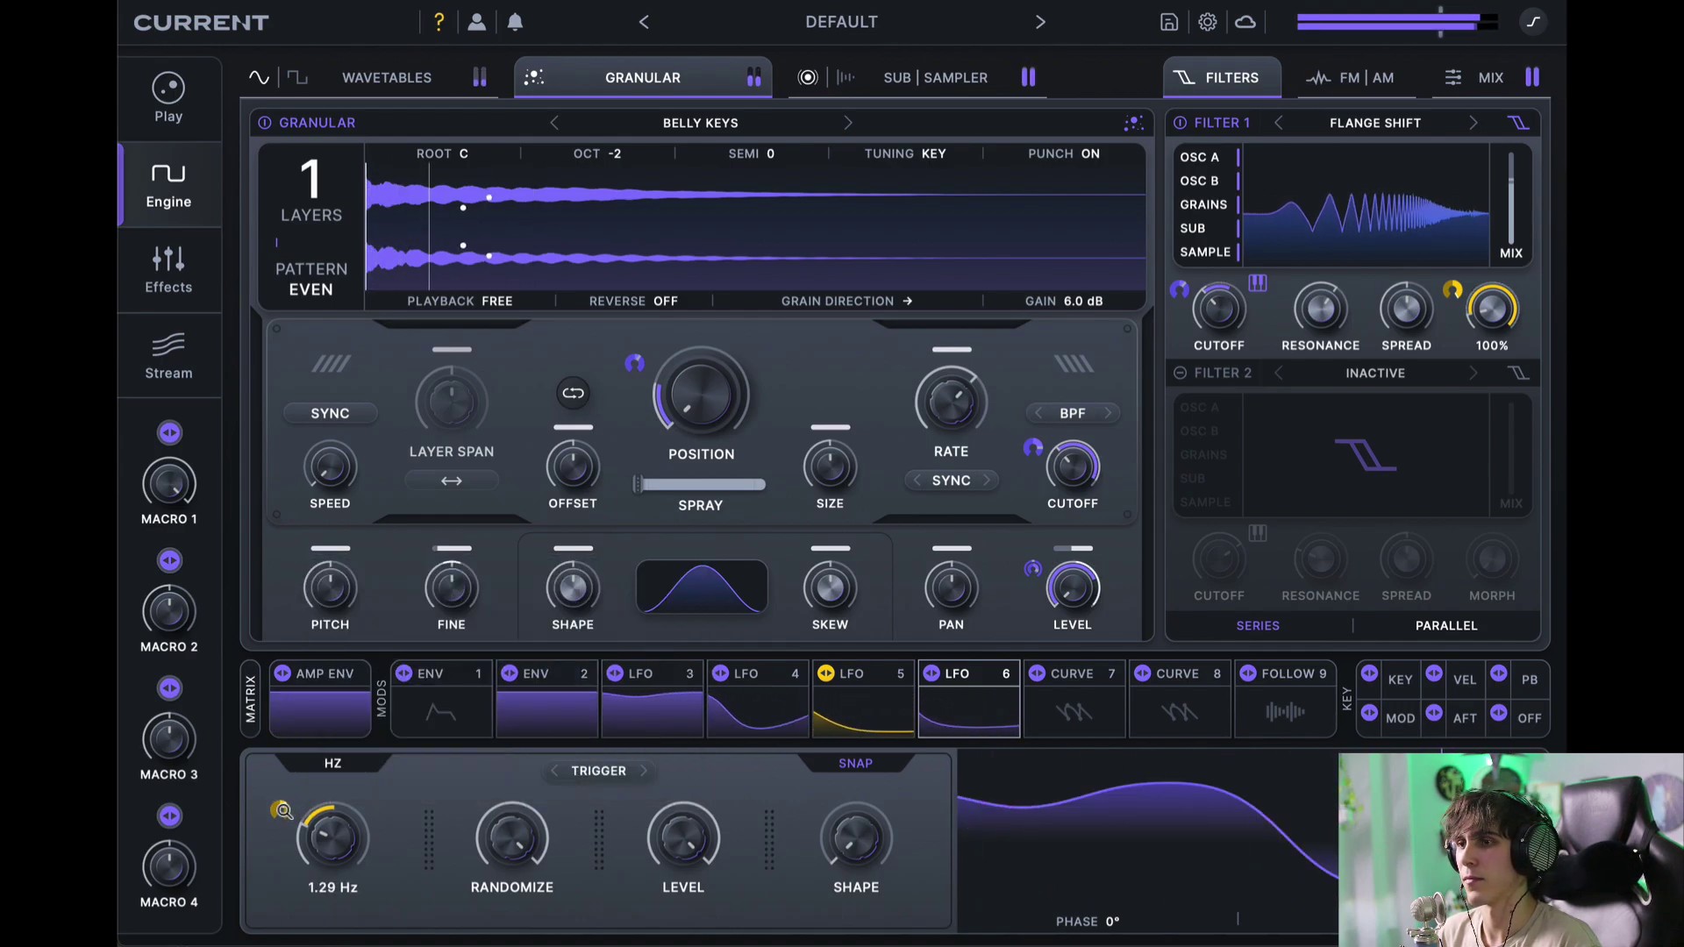
left_click(758, 693)
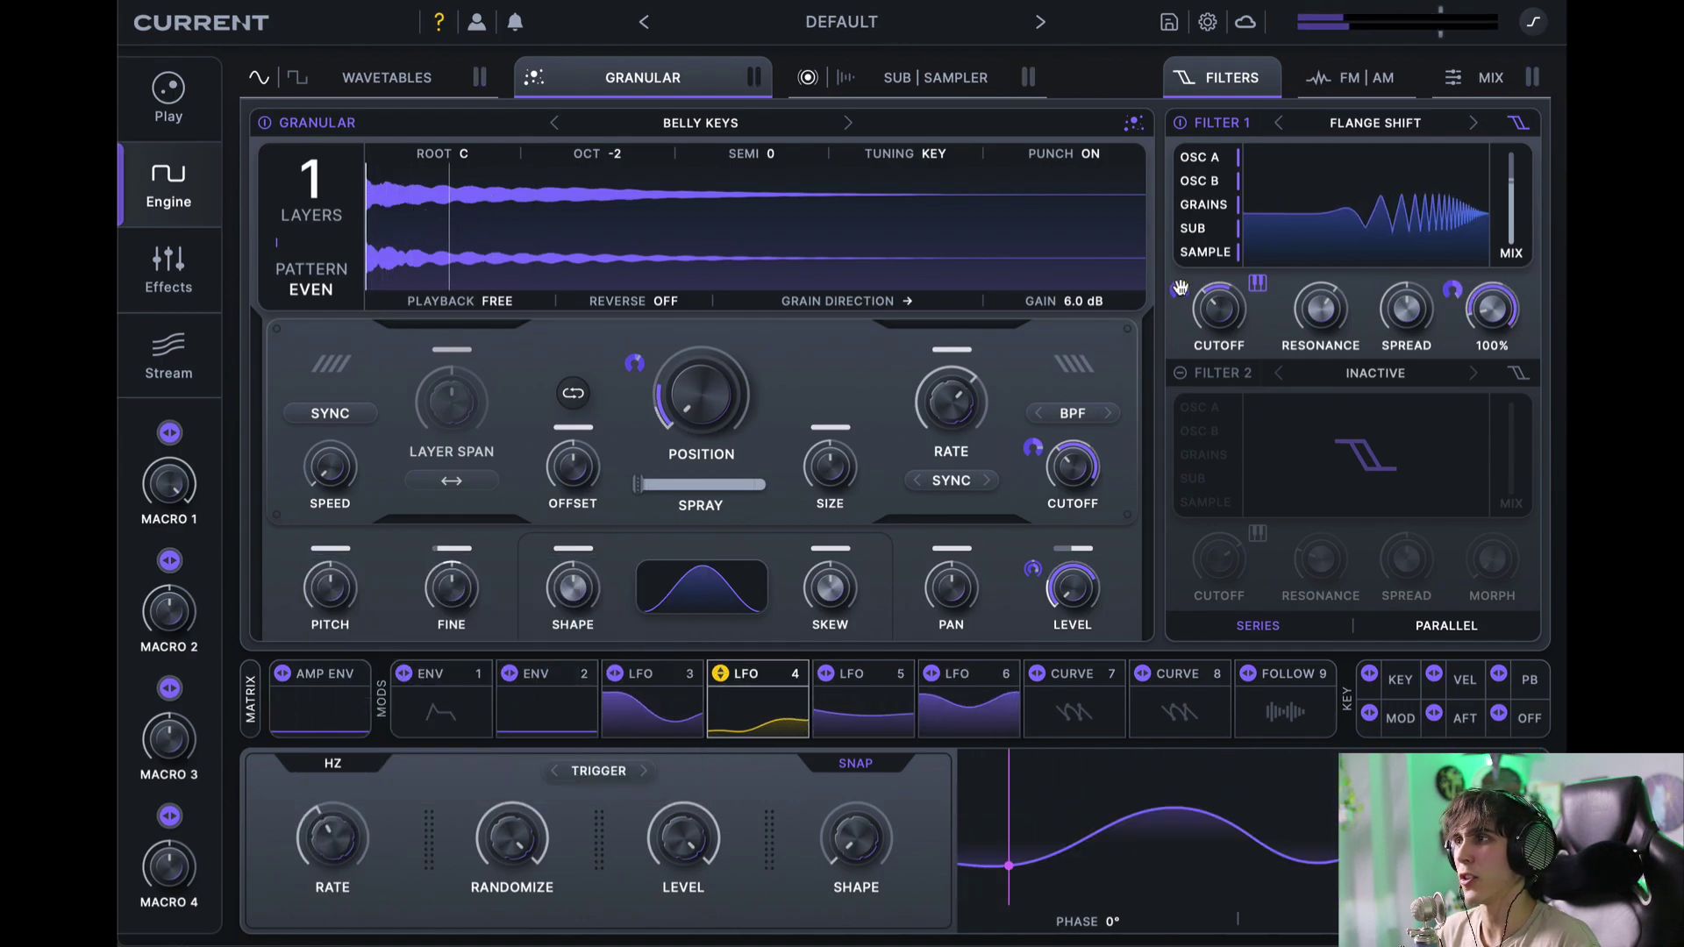
mouse_move(1193, 263)
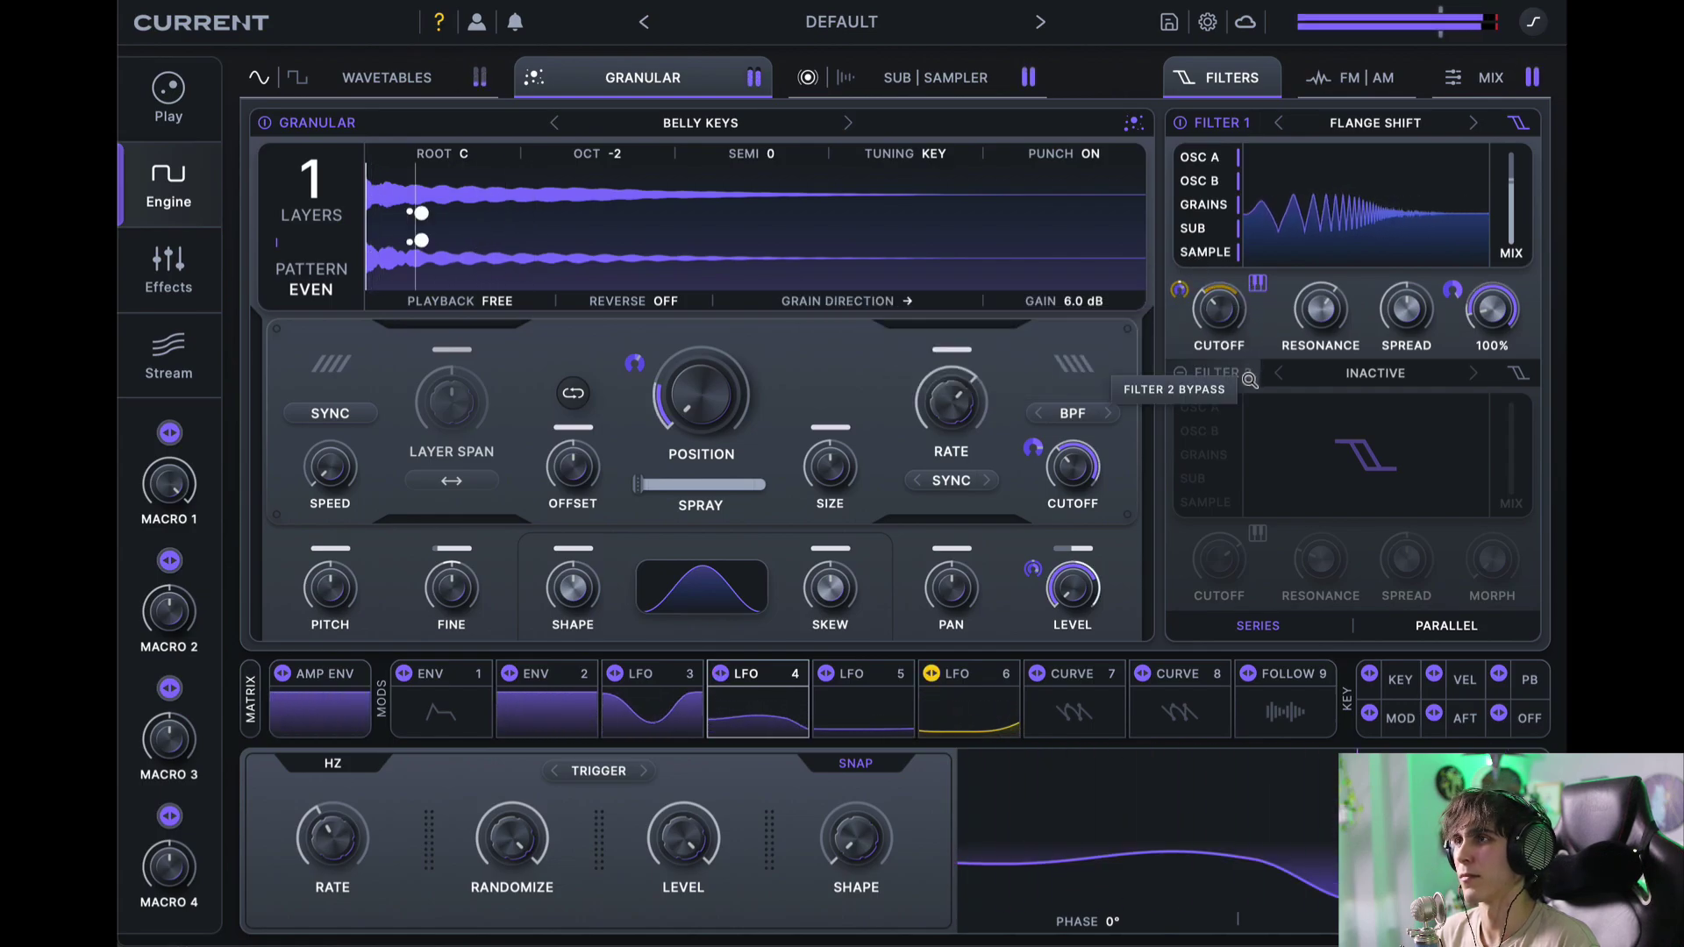
Step: Turn on Filter 2 as Vowel Full 24, with LFO 4 on cutoff and LFO 3 on morph
left_click(1249, 383)
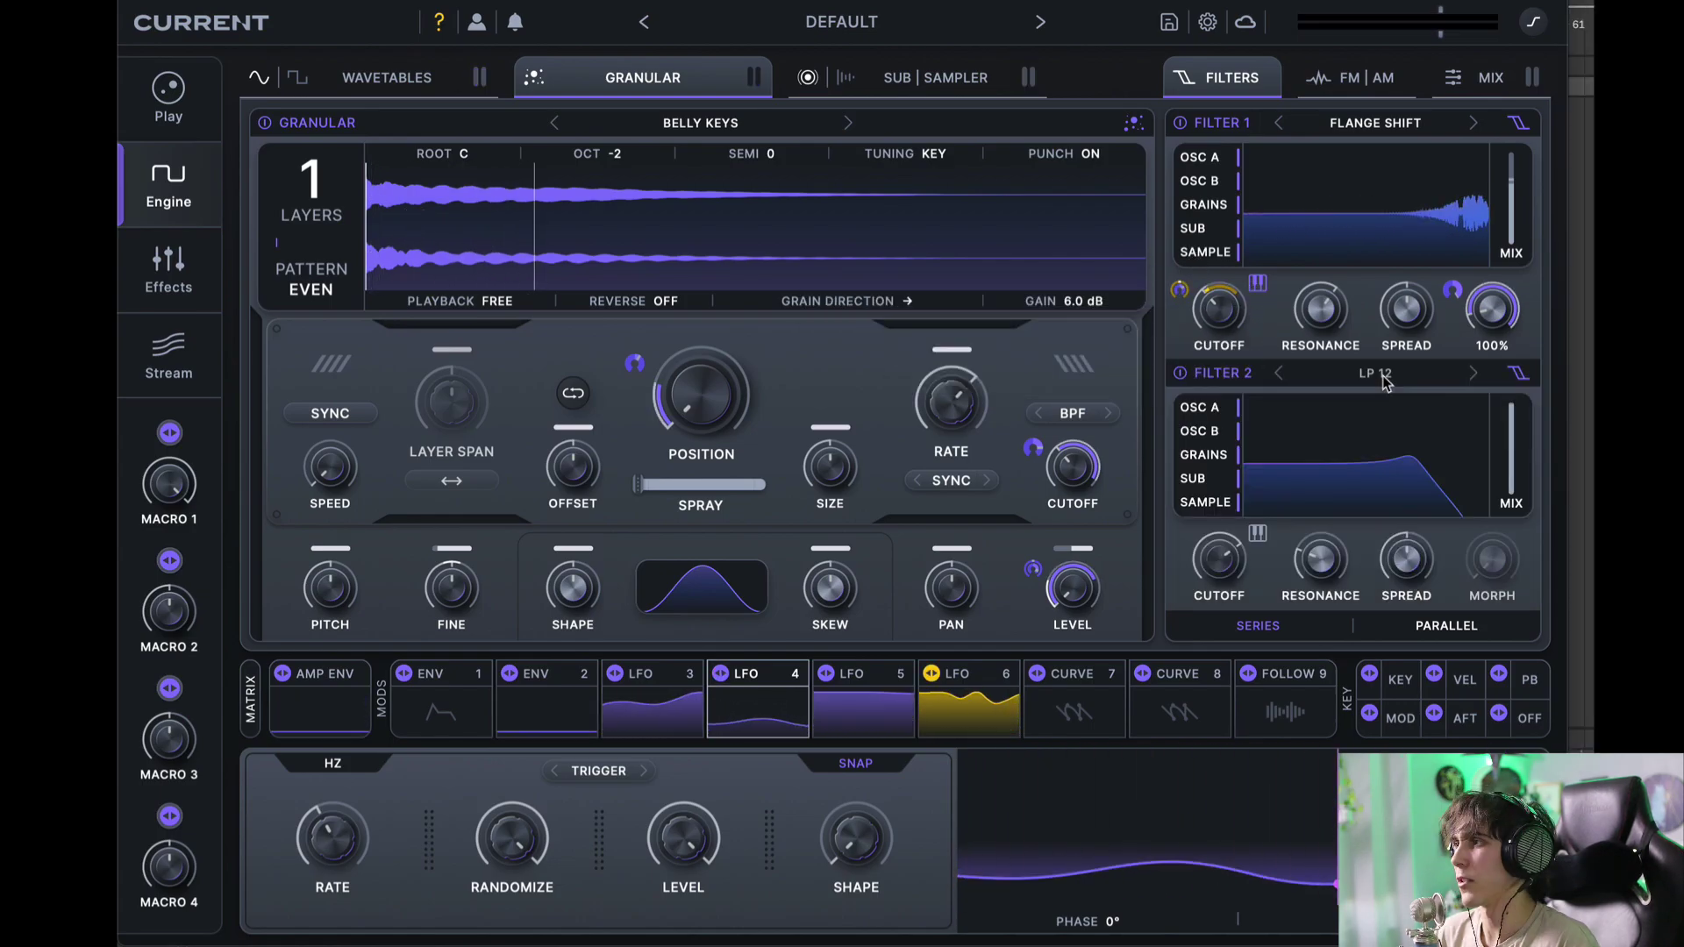
left_click(1375, 375)
mouse_move(1375, 532)
mouse_move(1392, 505)
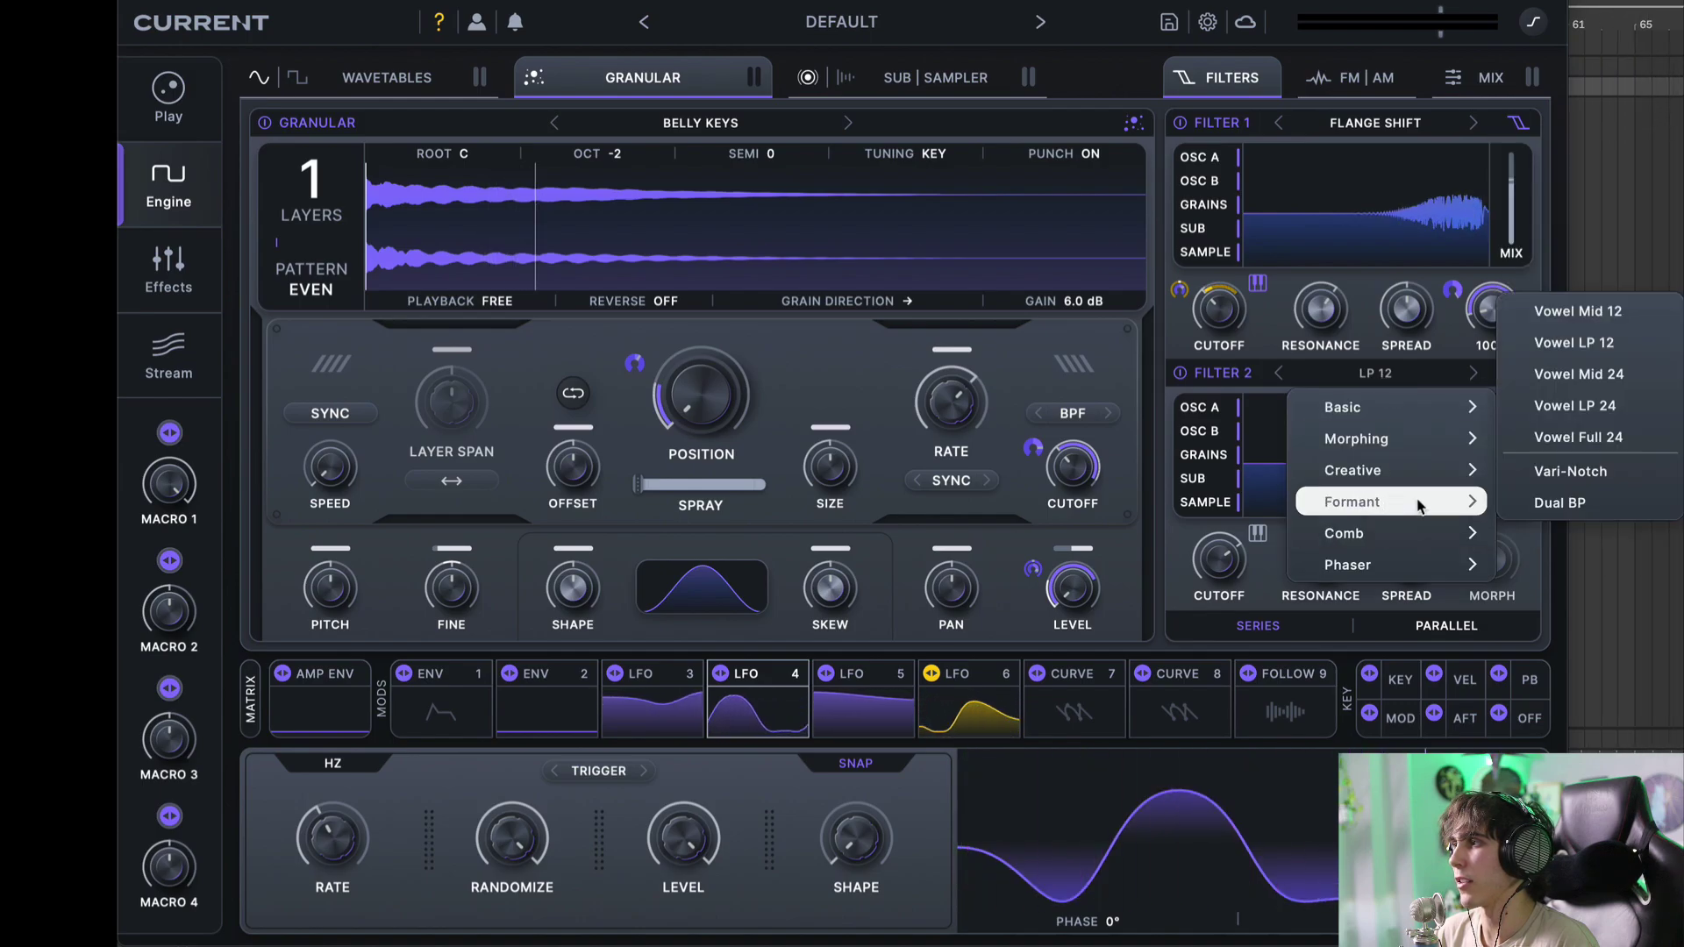
left_click(1594, 443)
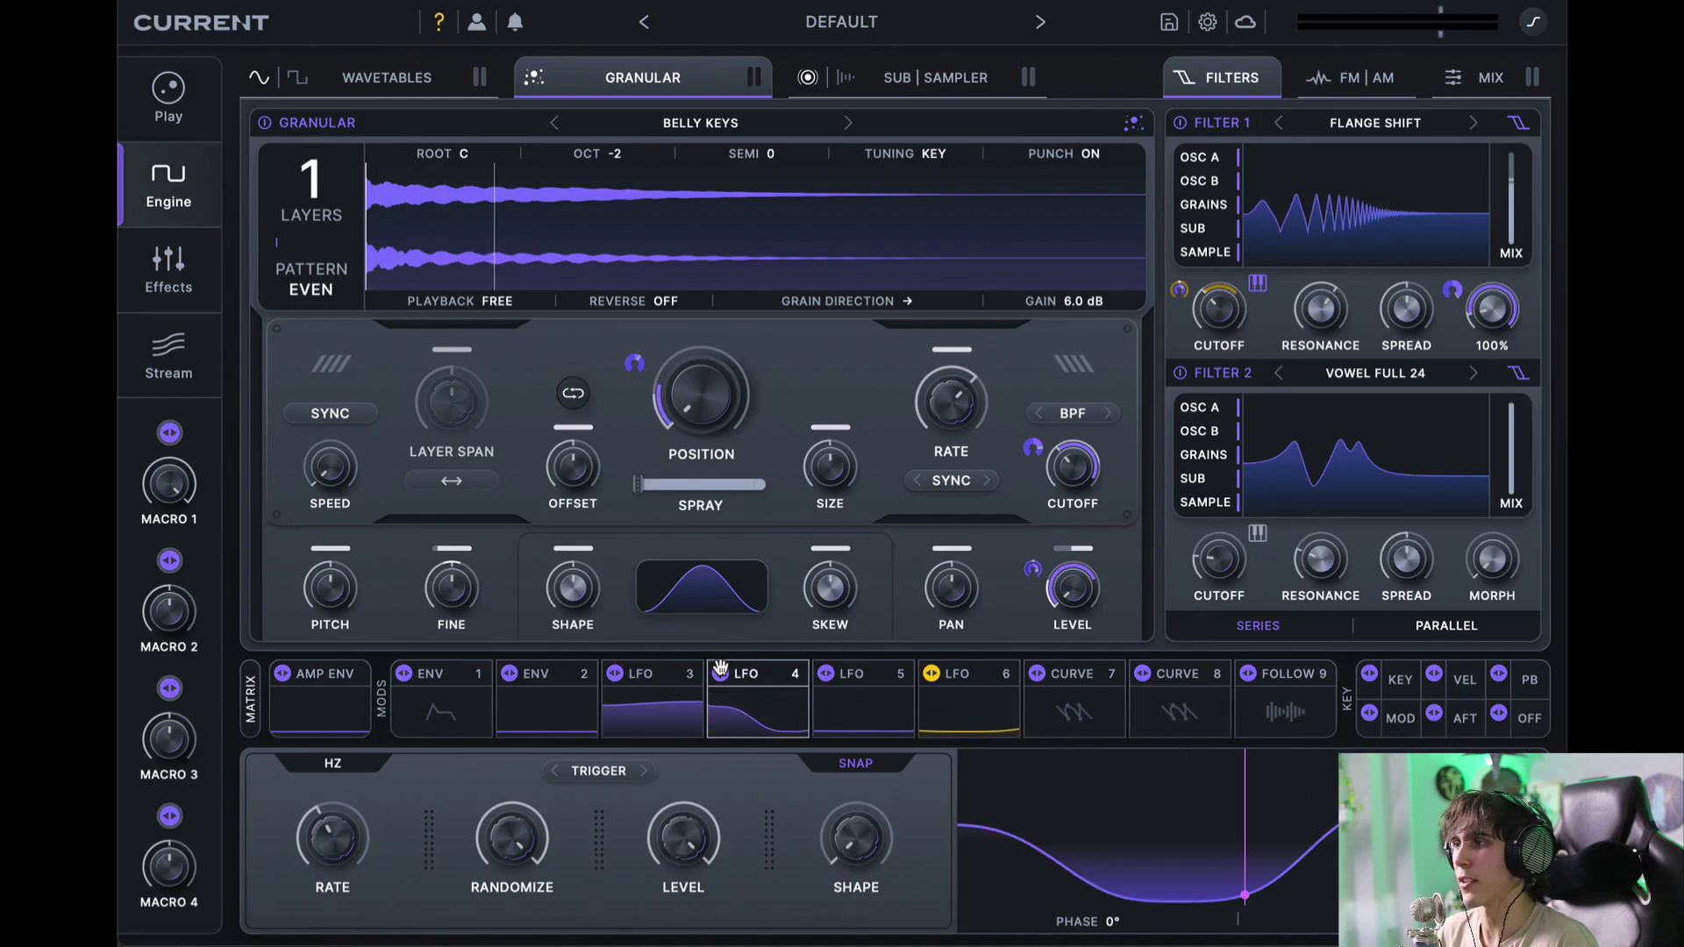
left_click_drag(1172, 541, 1180, 544)
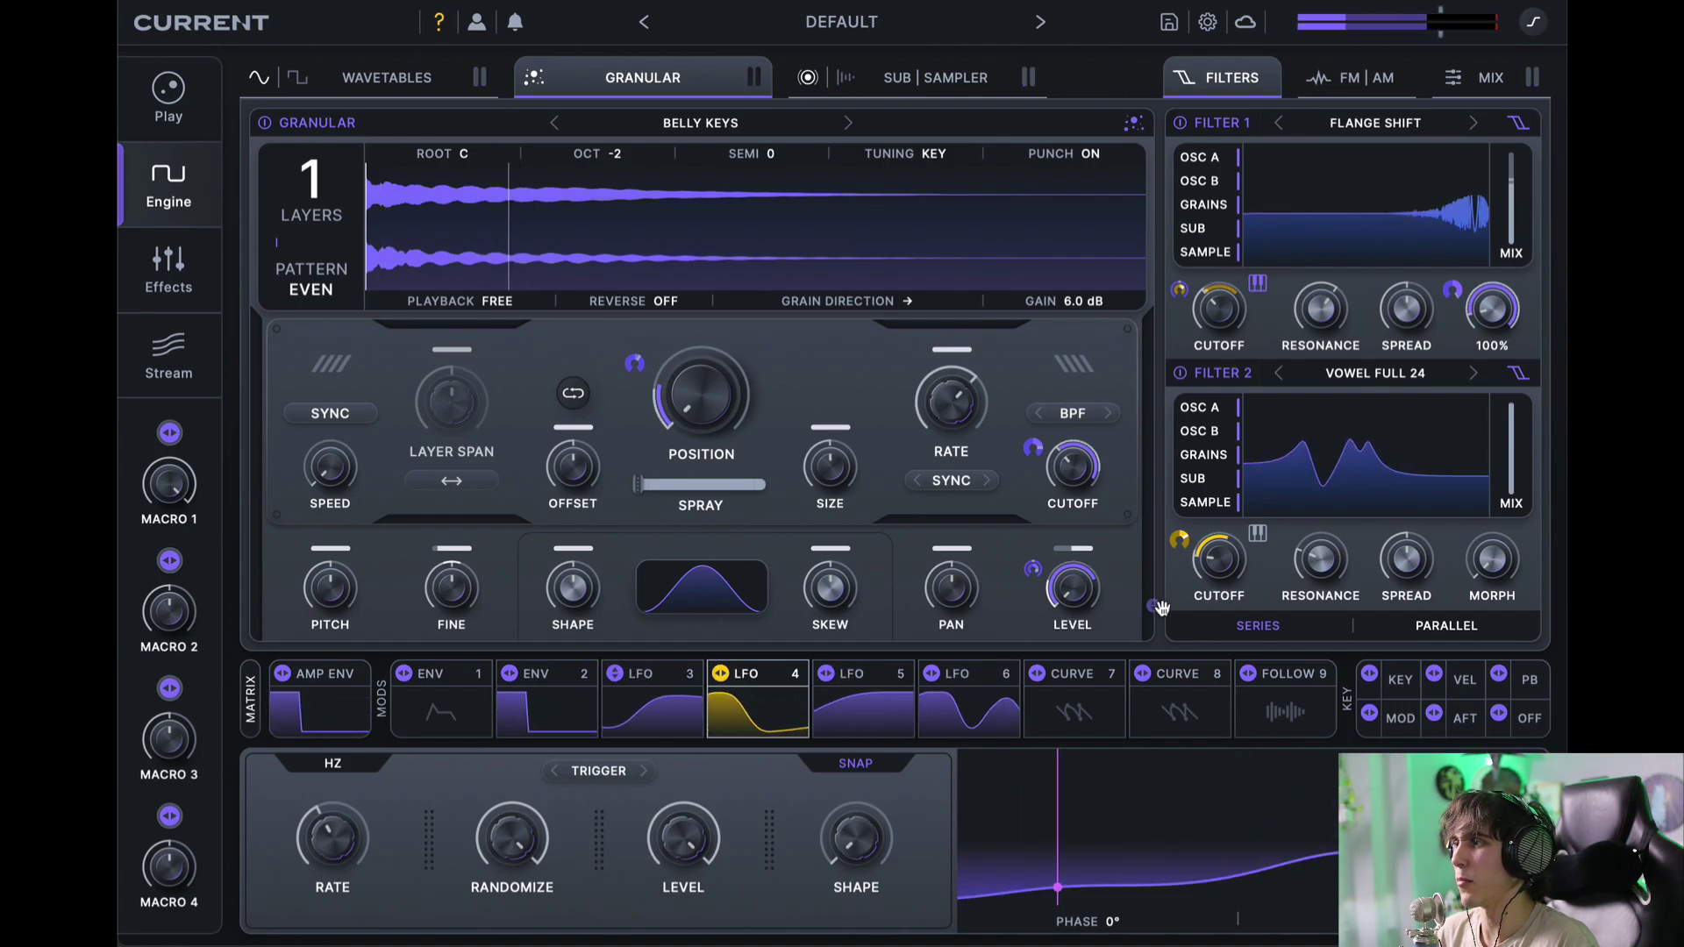
left_click_drag(1163, 607, 1492, 561)
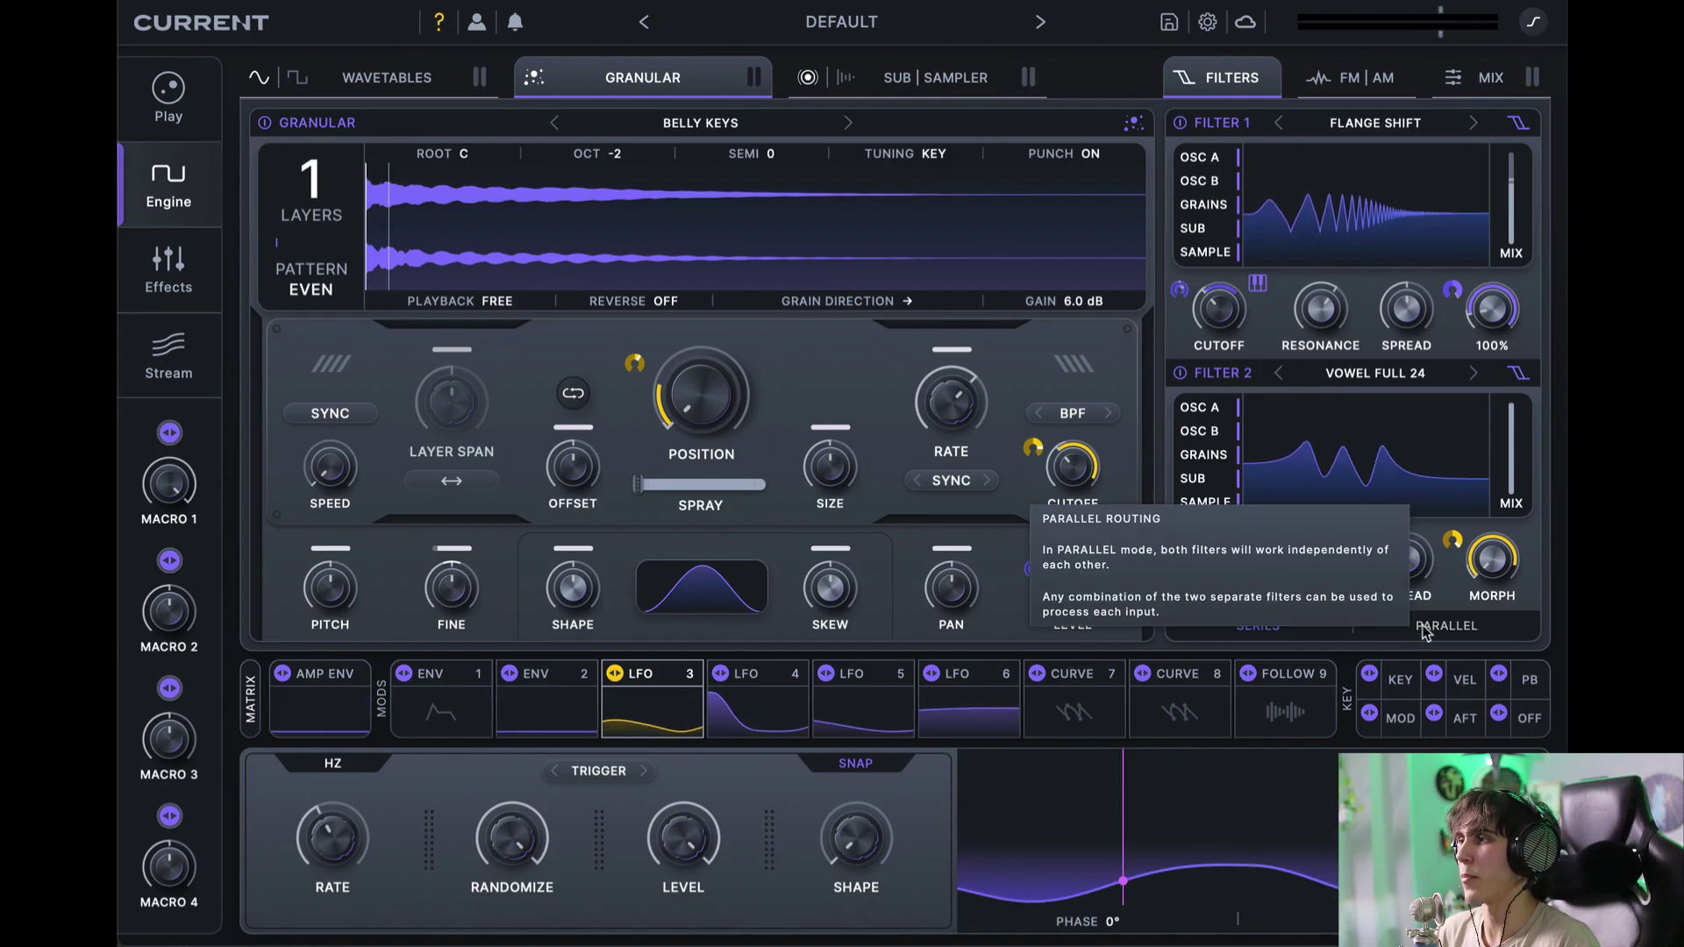
Step: Run Filter 2 in series after Filter 1, select LFO 5, and go to Effects
left_click(1243, 628)
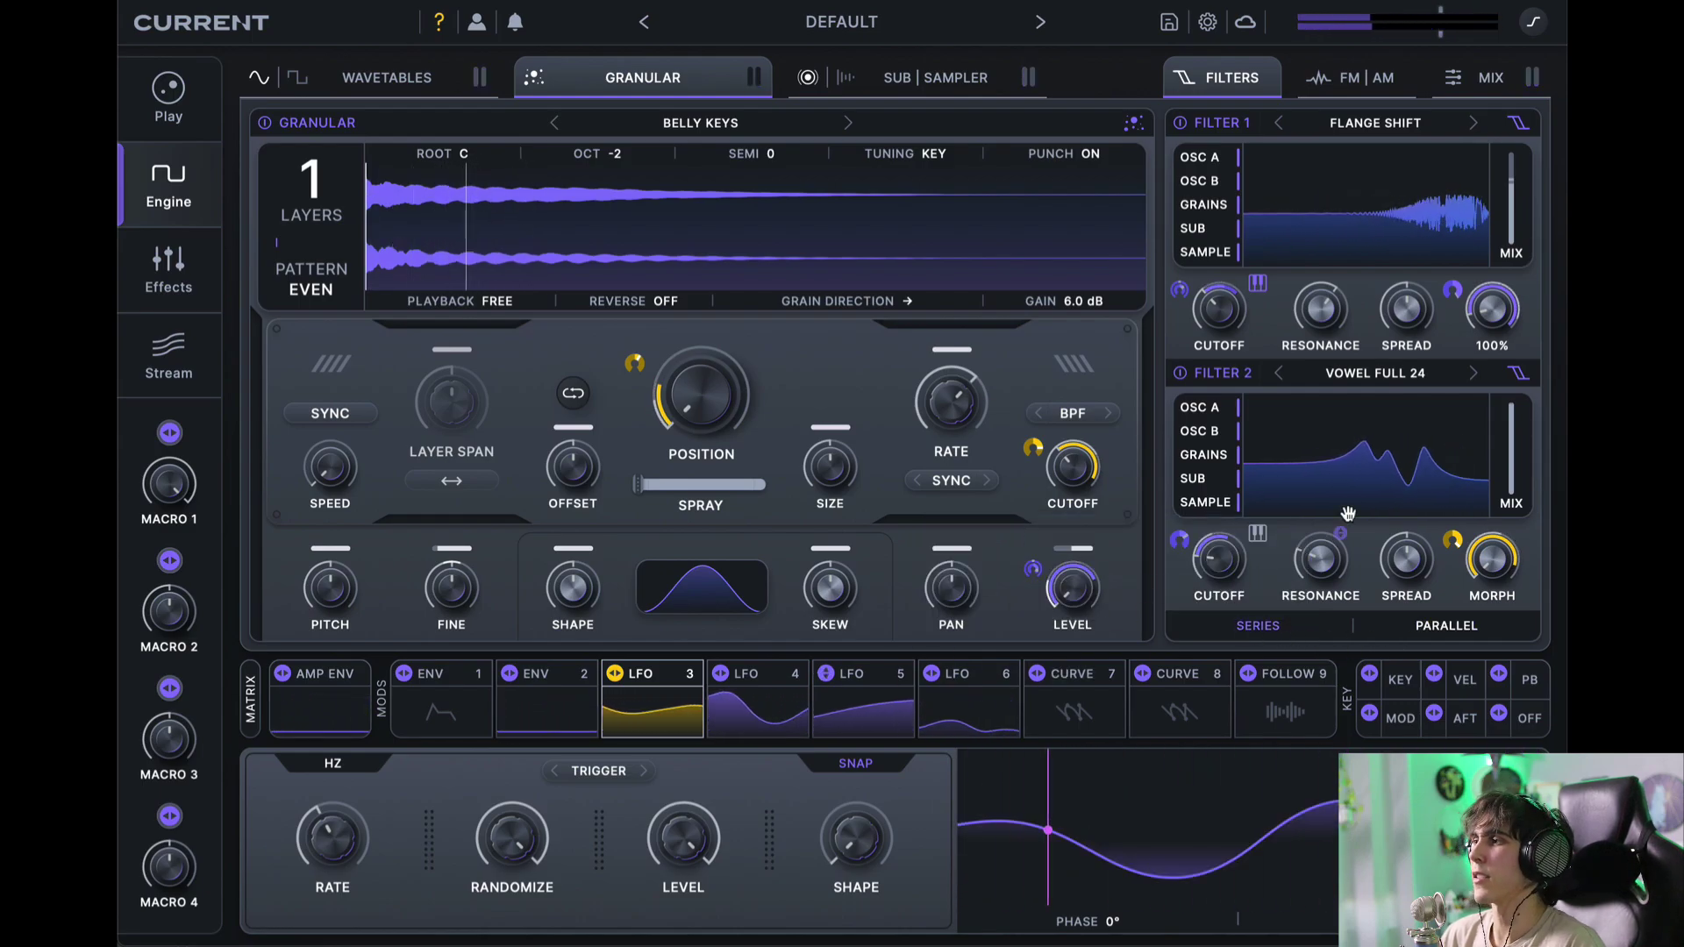
left_click(820, 674)
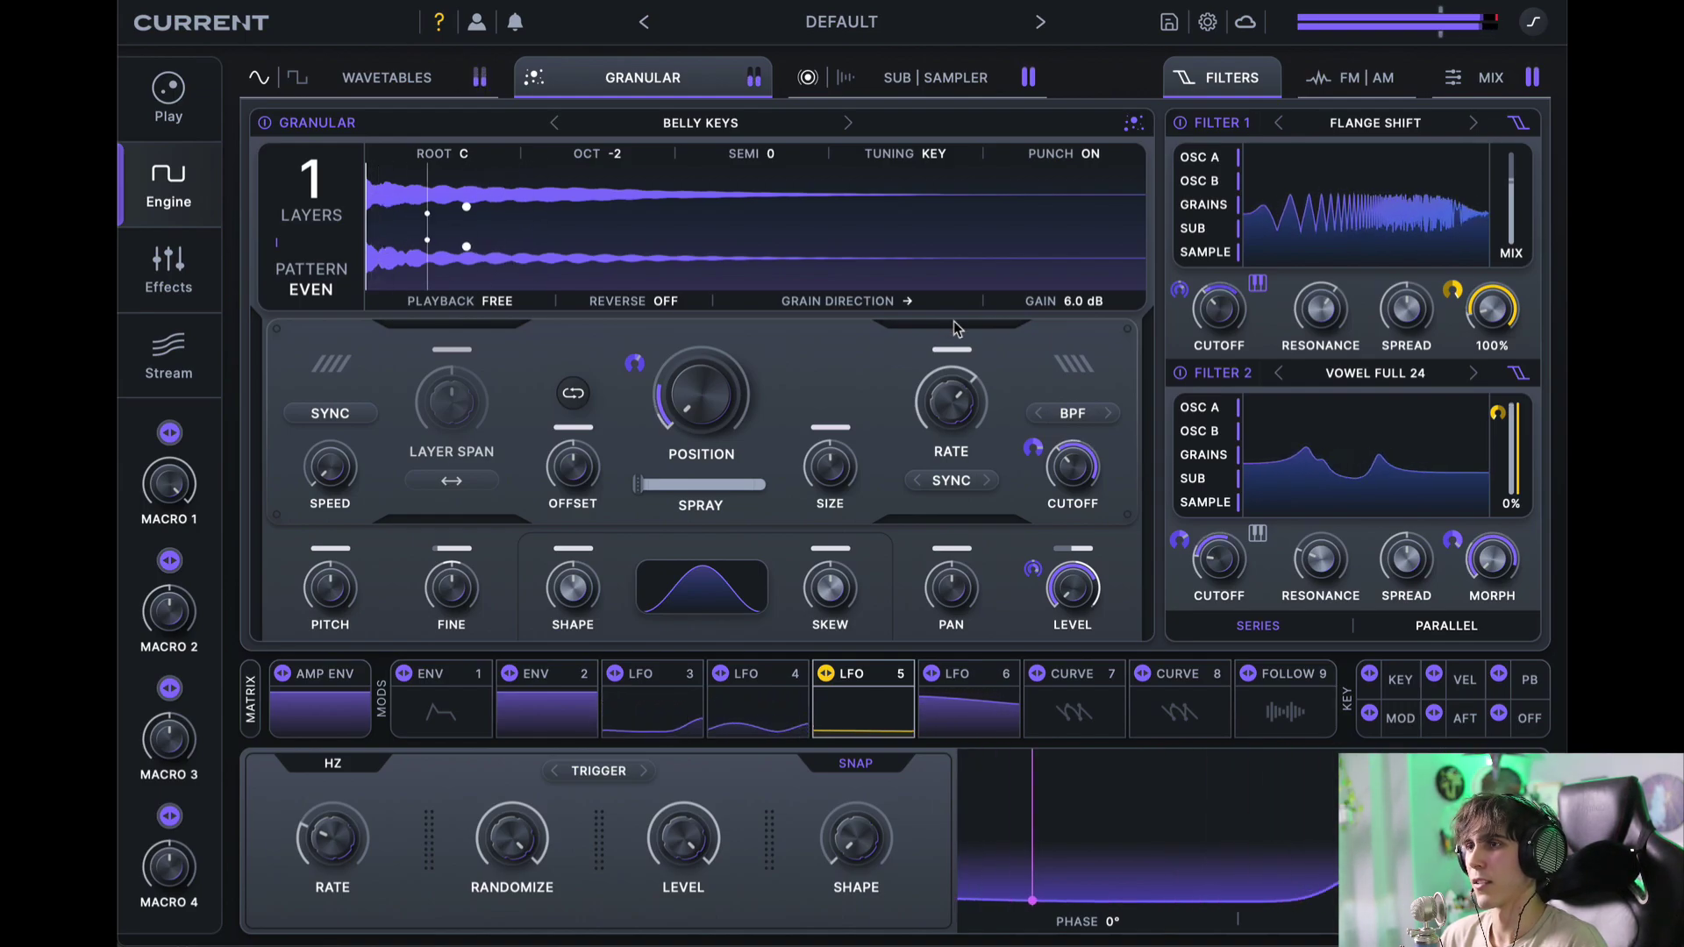
left_click(146, 269)
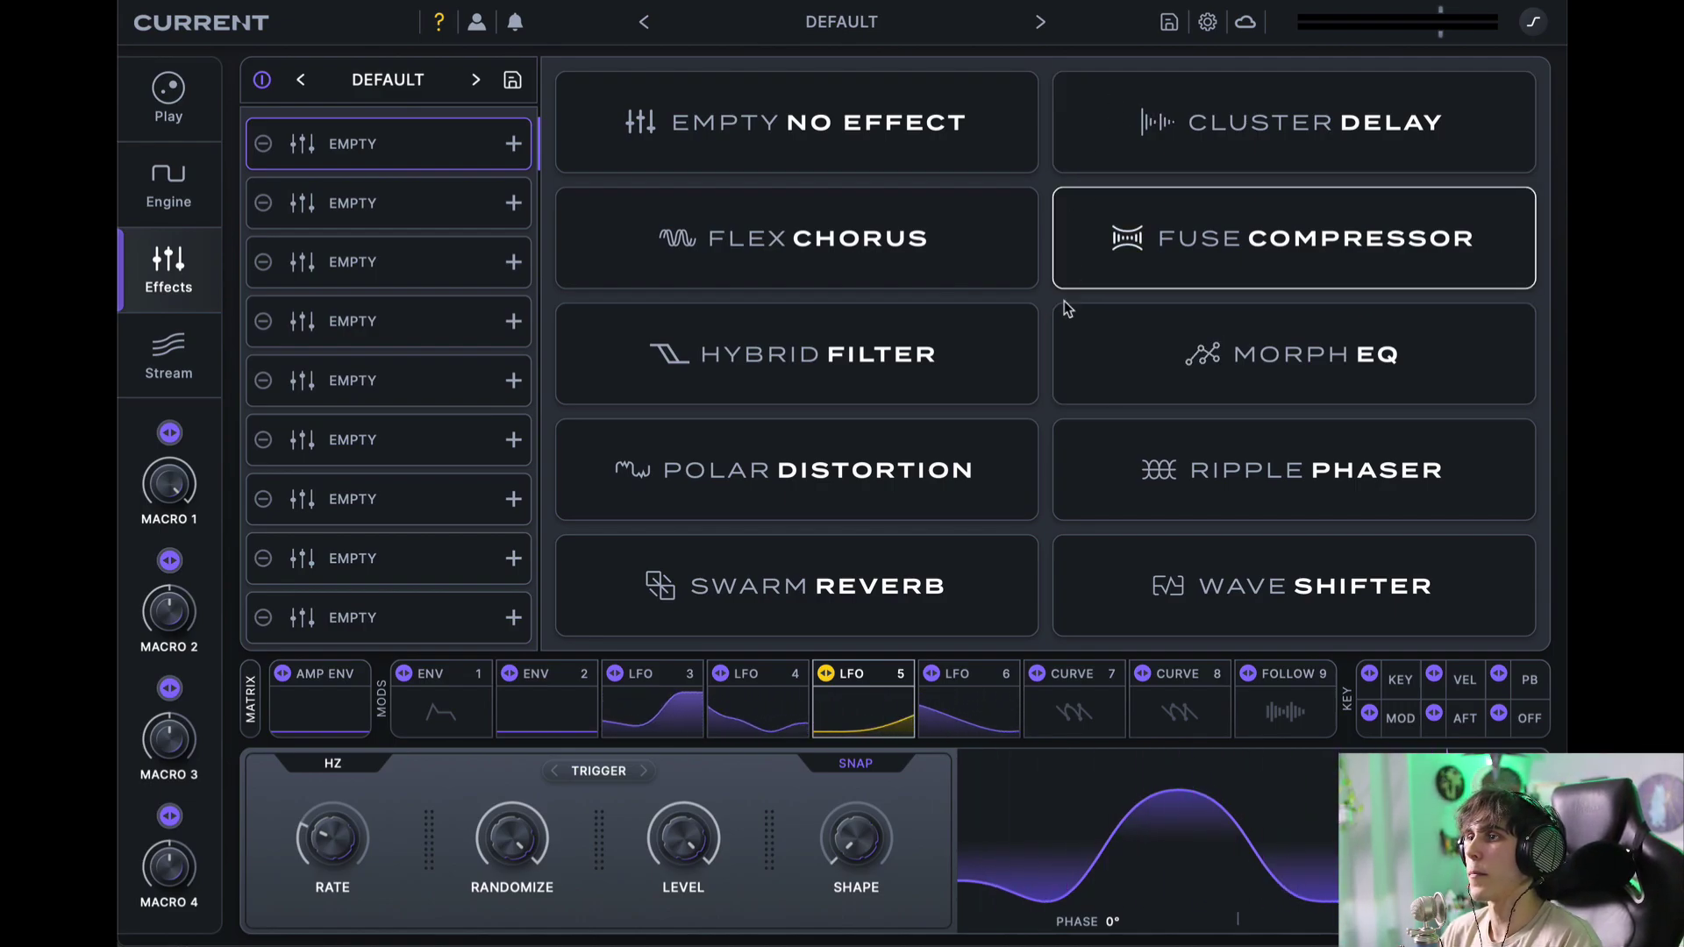
Step: Load Polar Distortion into slot 1, set Squash to about half, and modulate it with LFO 4
left_click(871, 471)
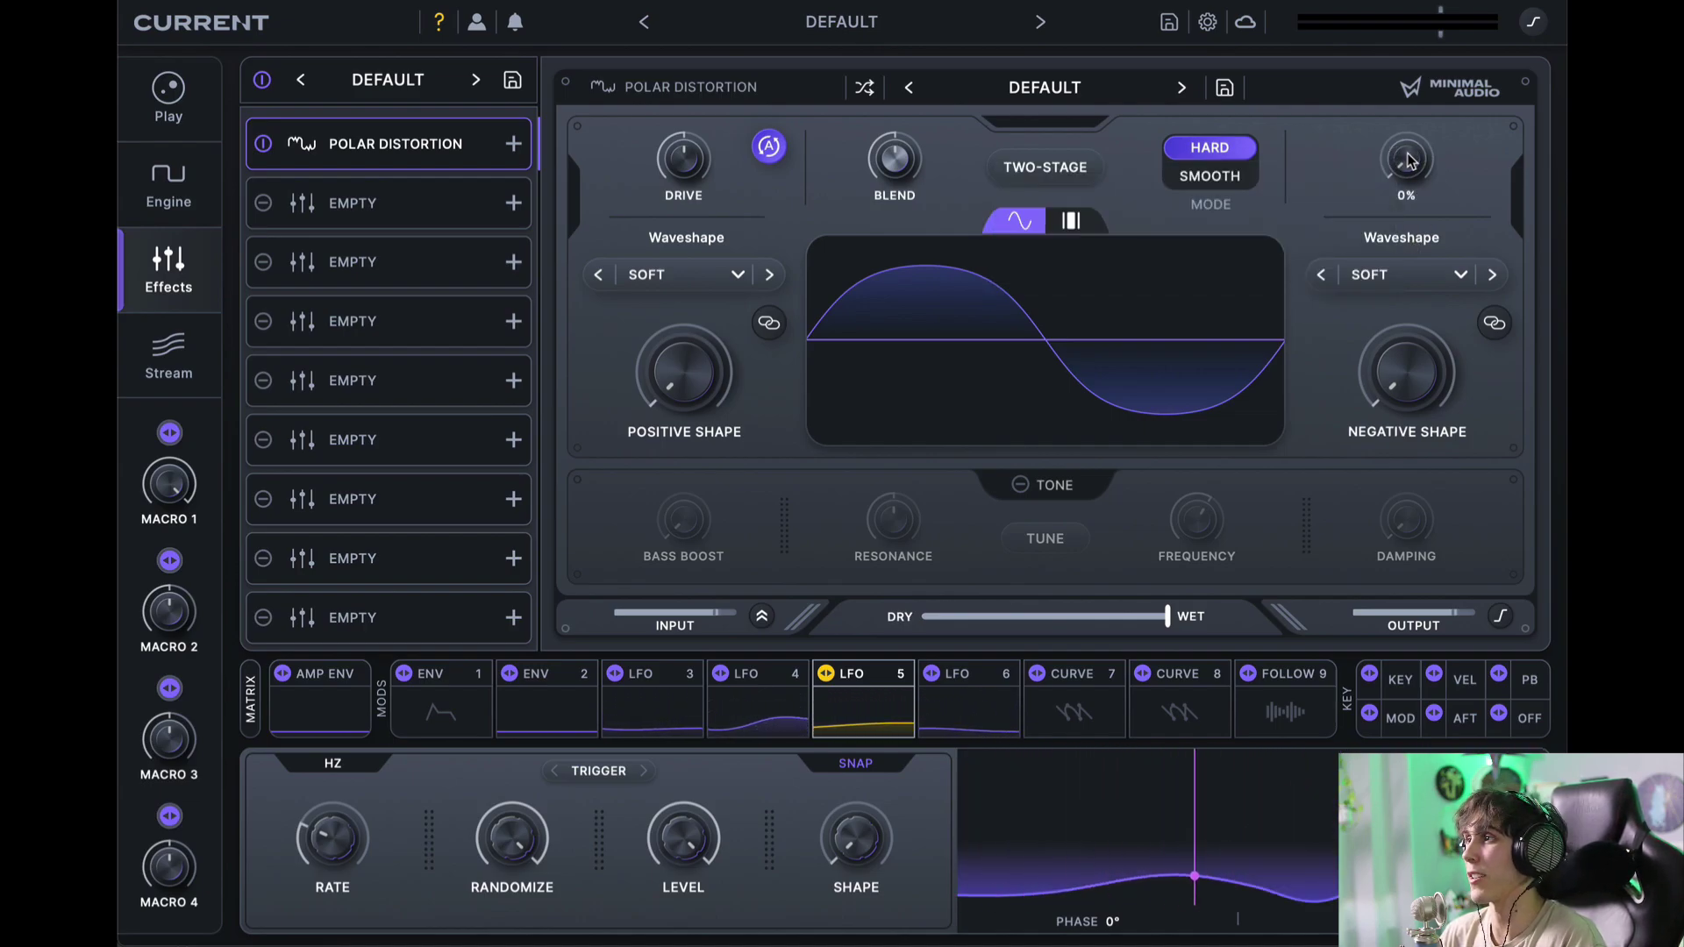
left_click_drag(1410, 161, 1409, 52)
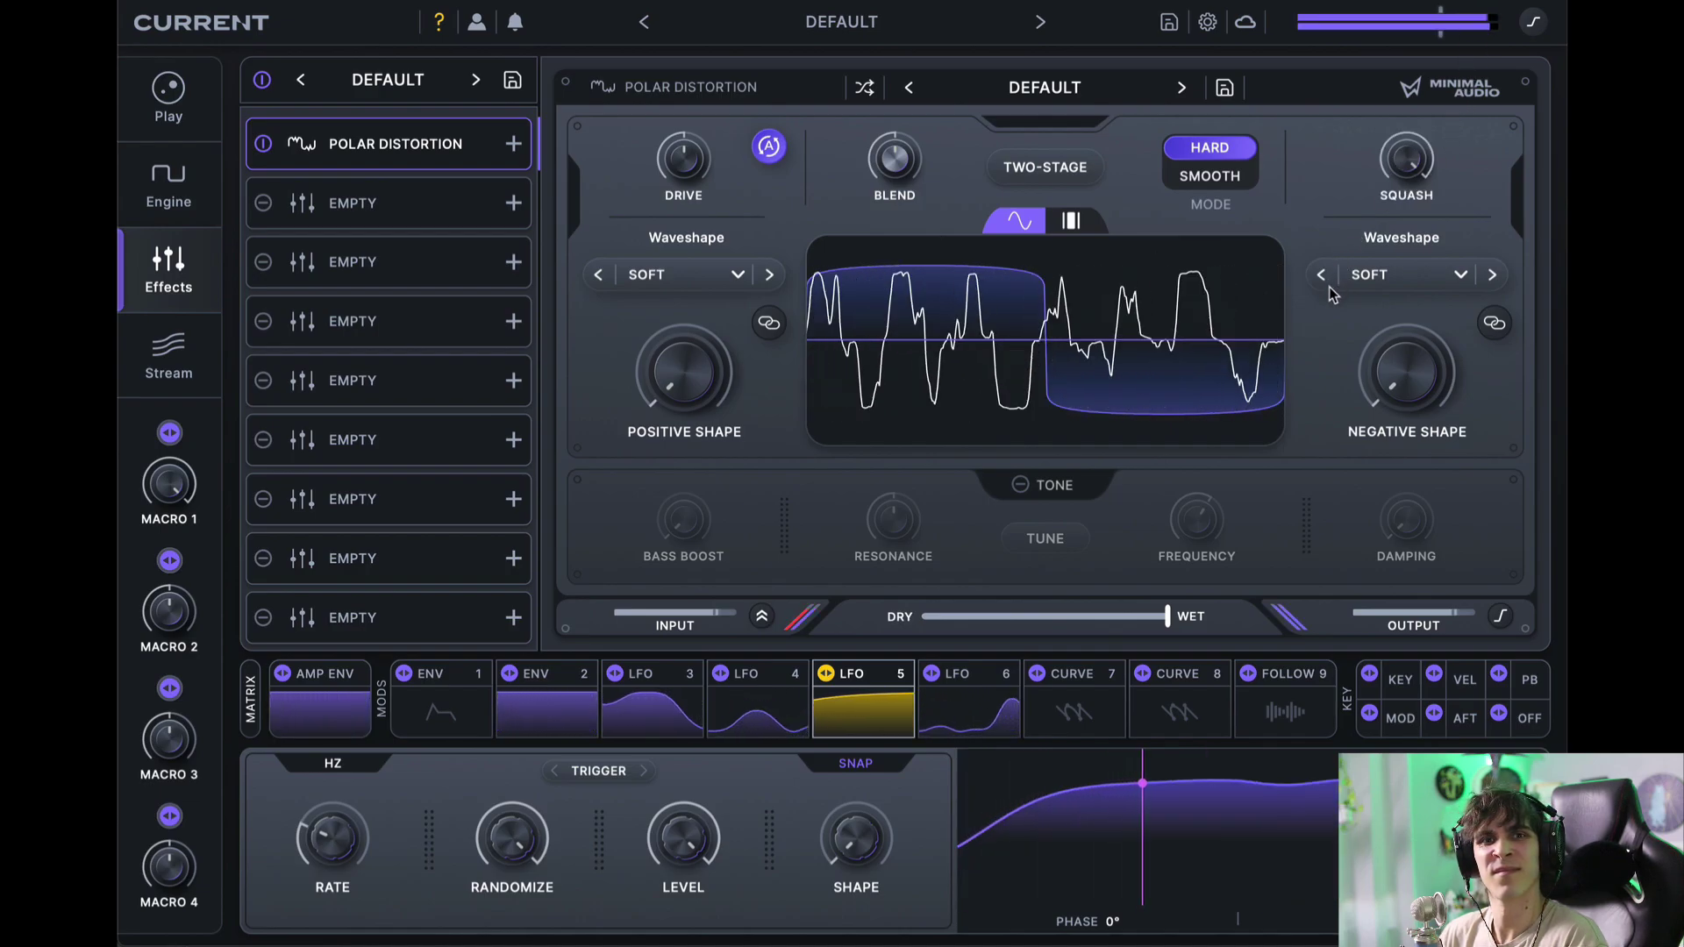
left_click_drag(1394, 168, 1393, 276)
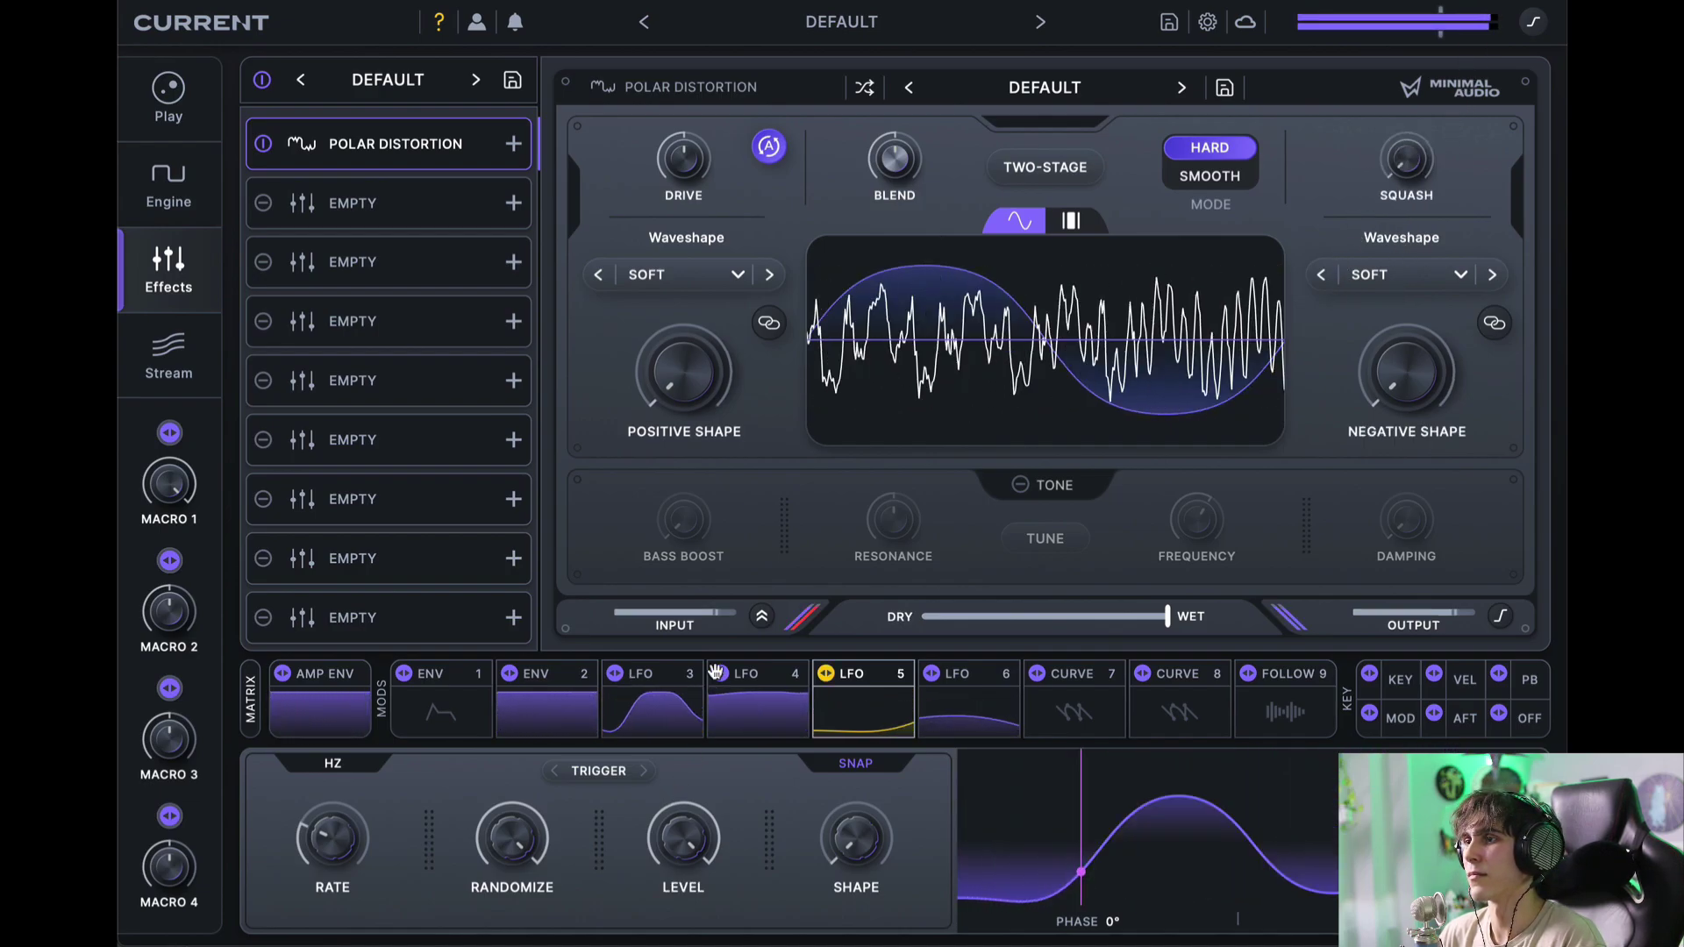
left_click_drag(716, 672, 1367, 3)
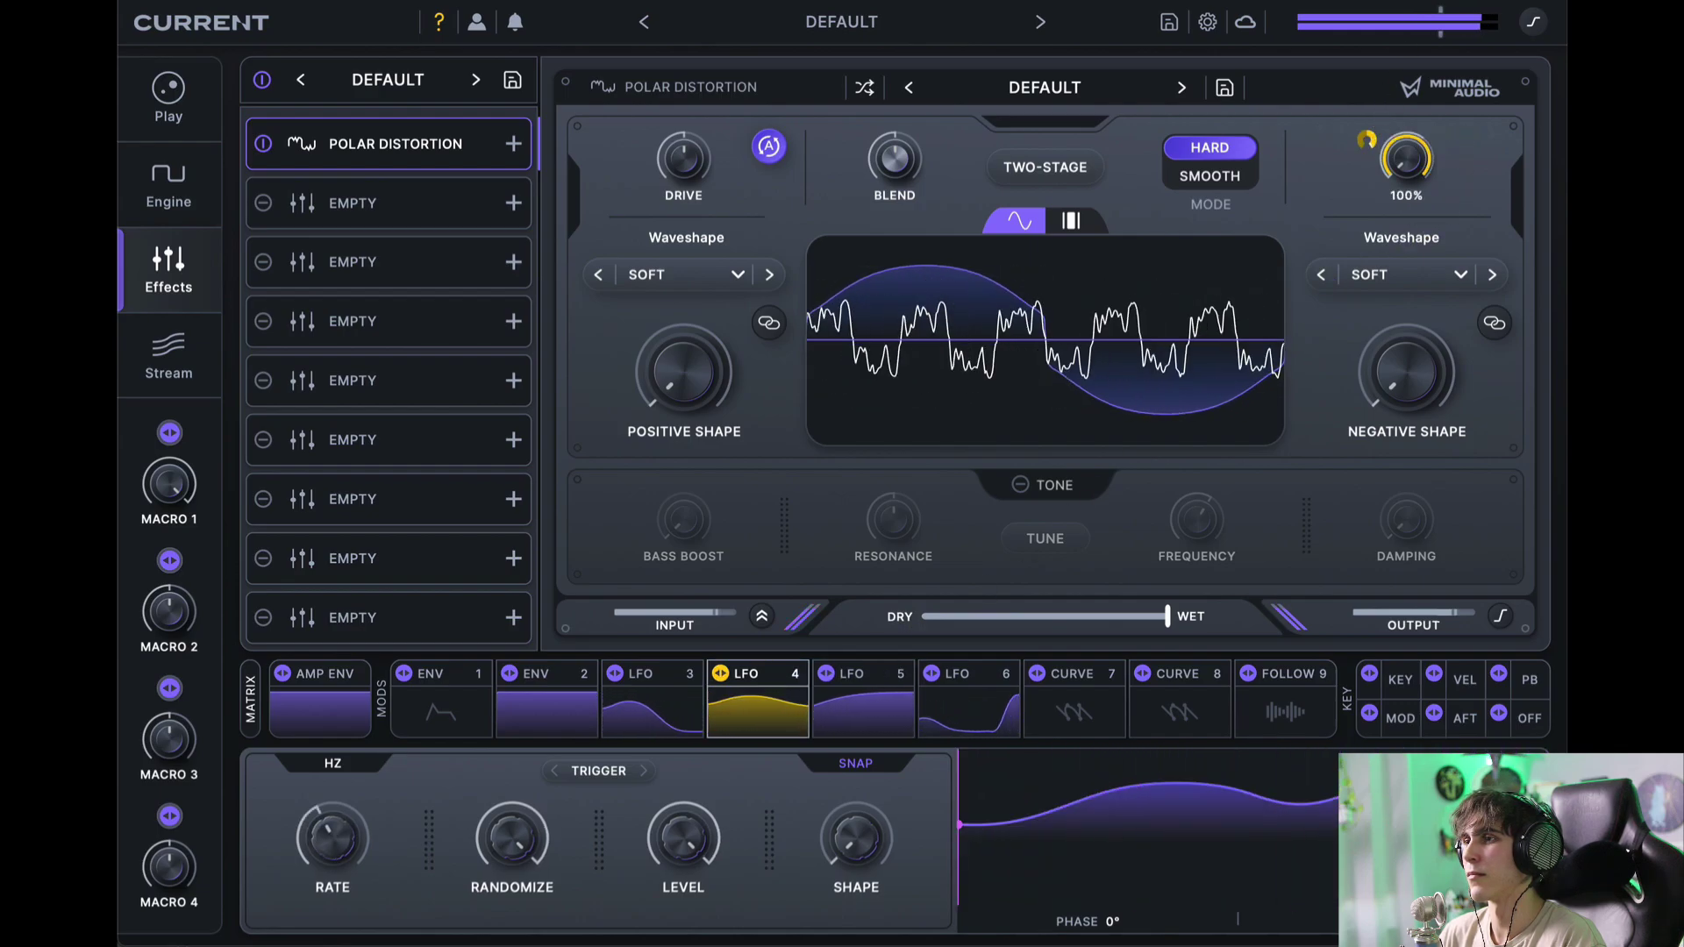
Step: Enable the distortion's tone section with tuning, LFO 3 on Frequency and LFO 6 on Resonance
left_click(1021, 485)
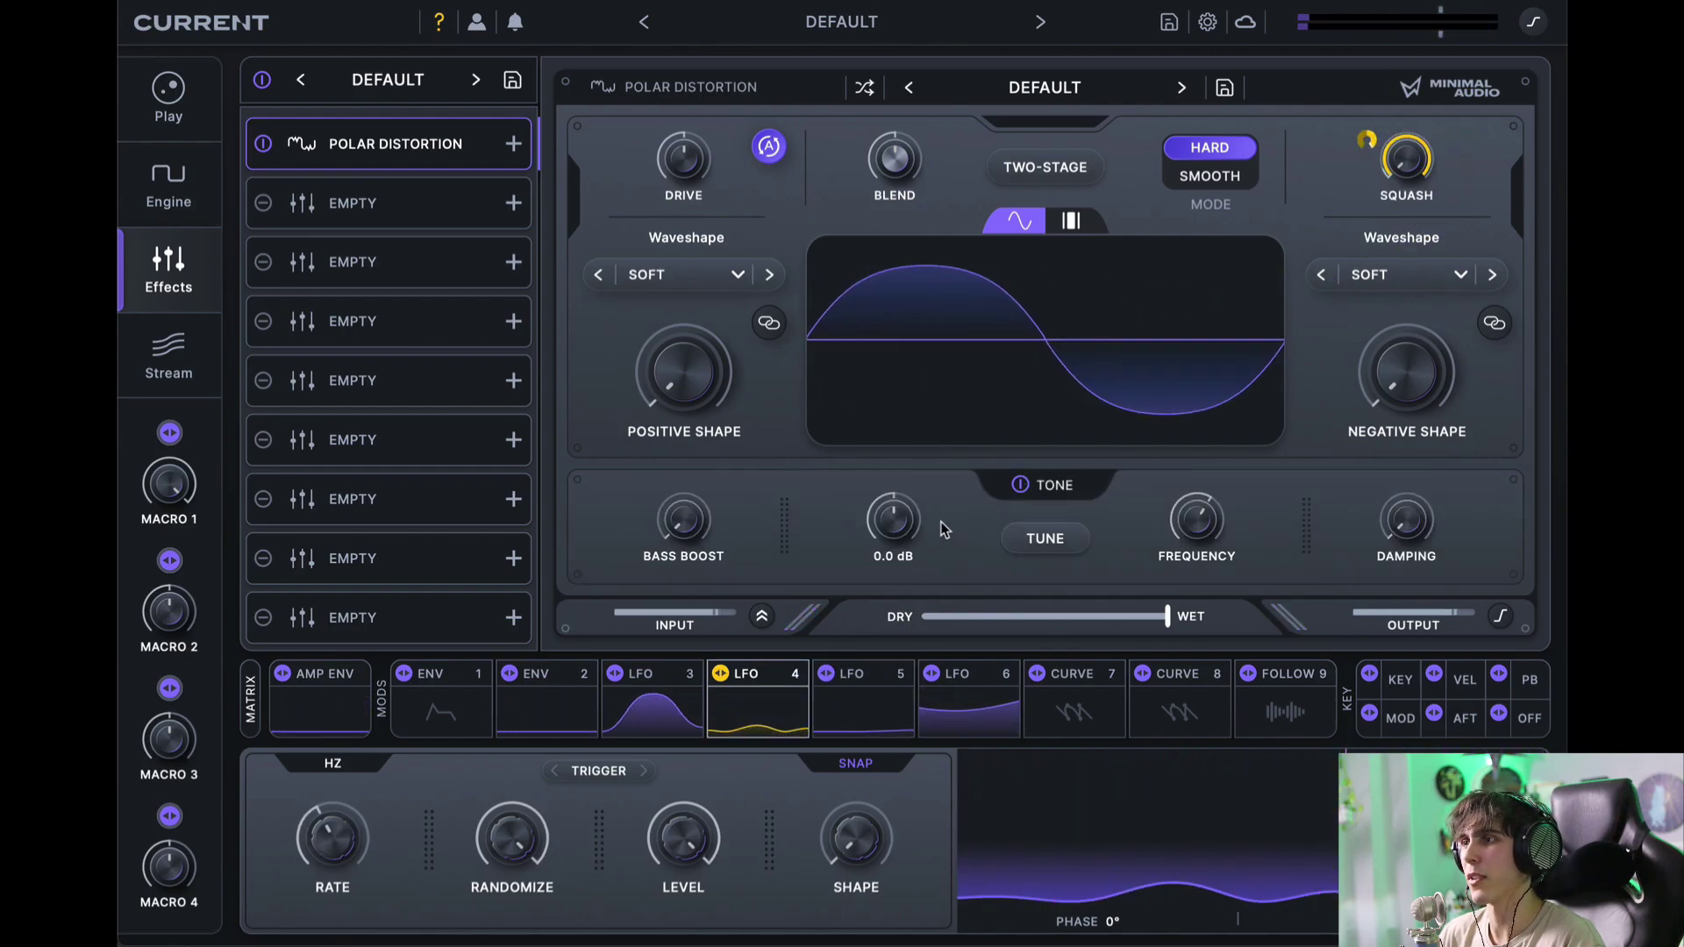
left_click(1064, 537)
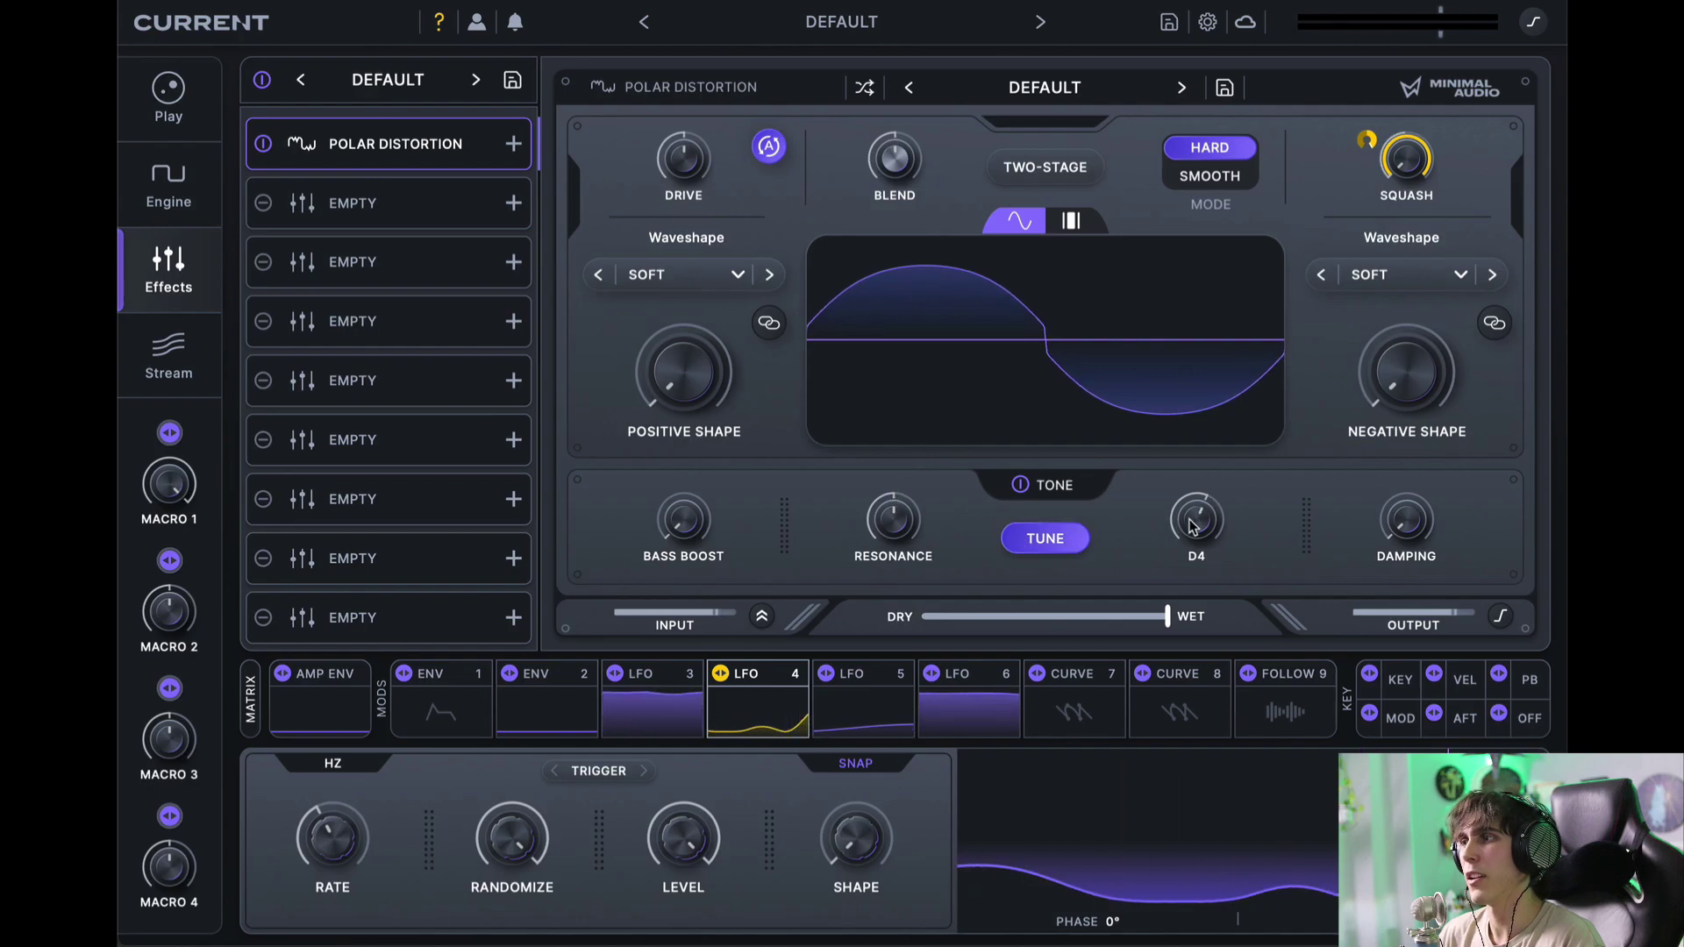
left_click_drag(895, 494, 921, 433)
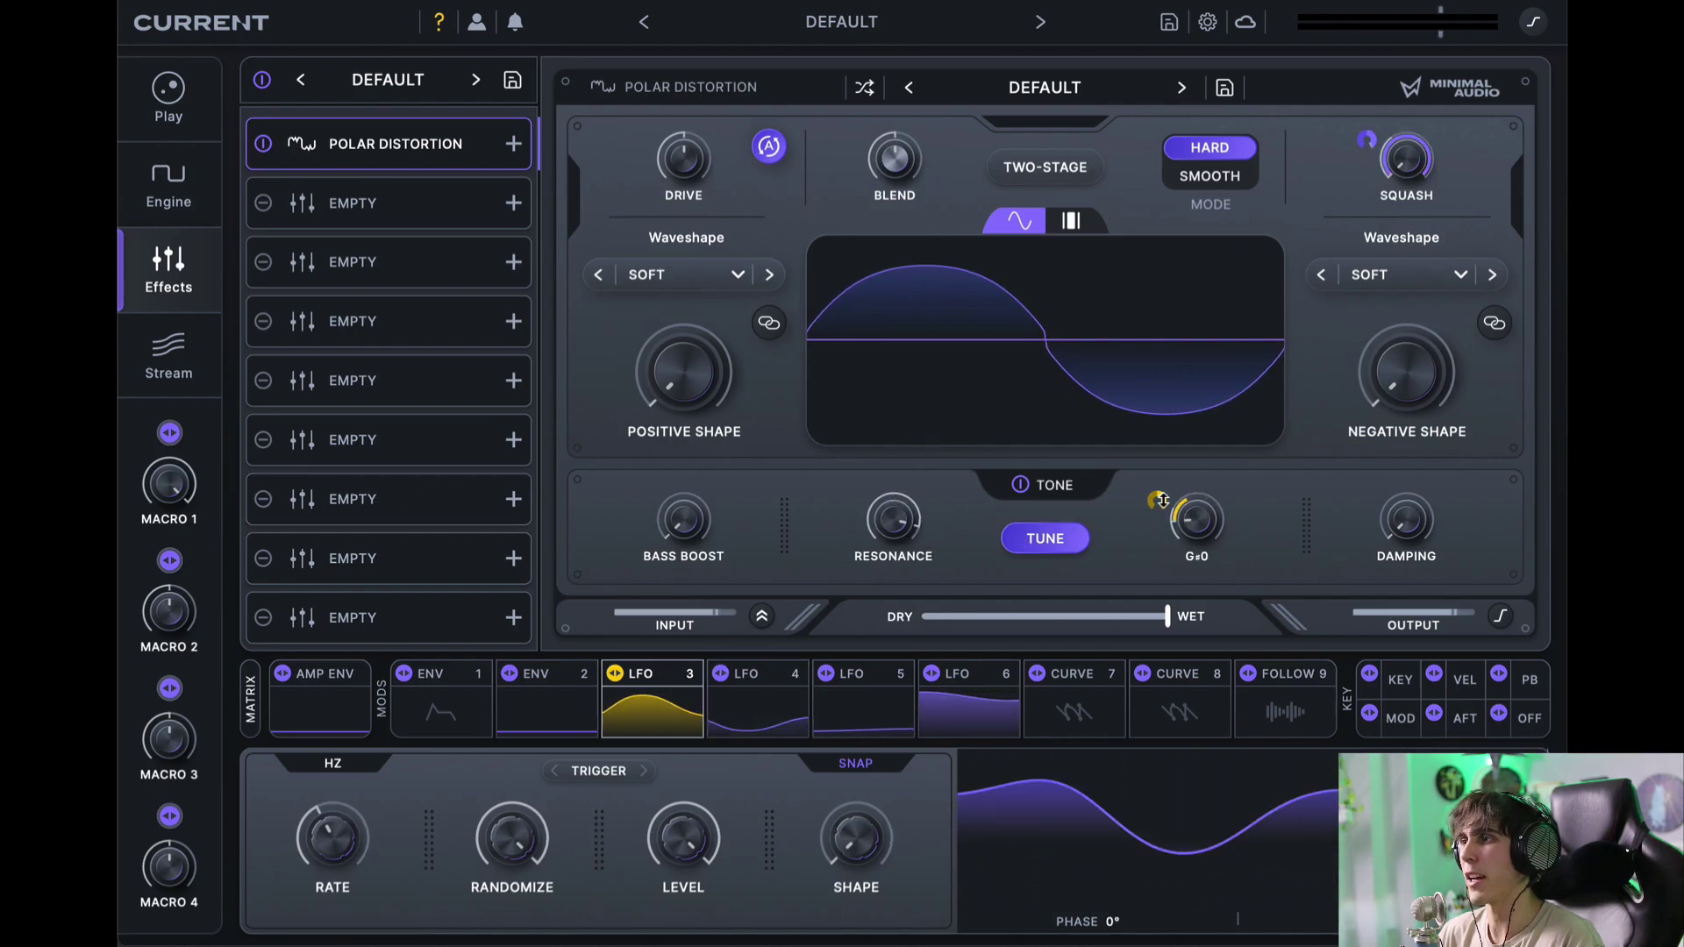
left_click_drag(1164, 500, 1176, 449)
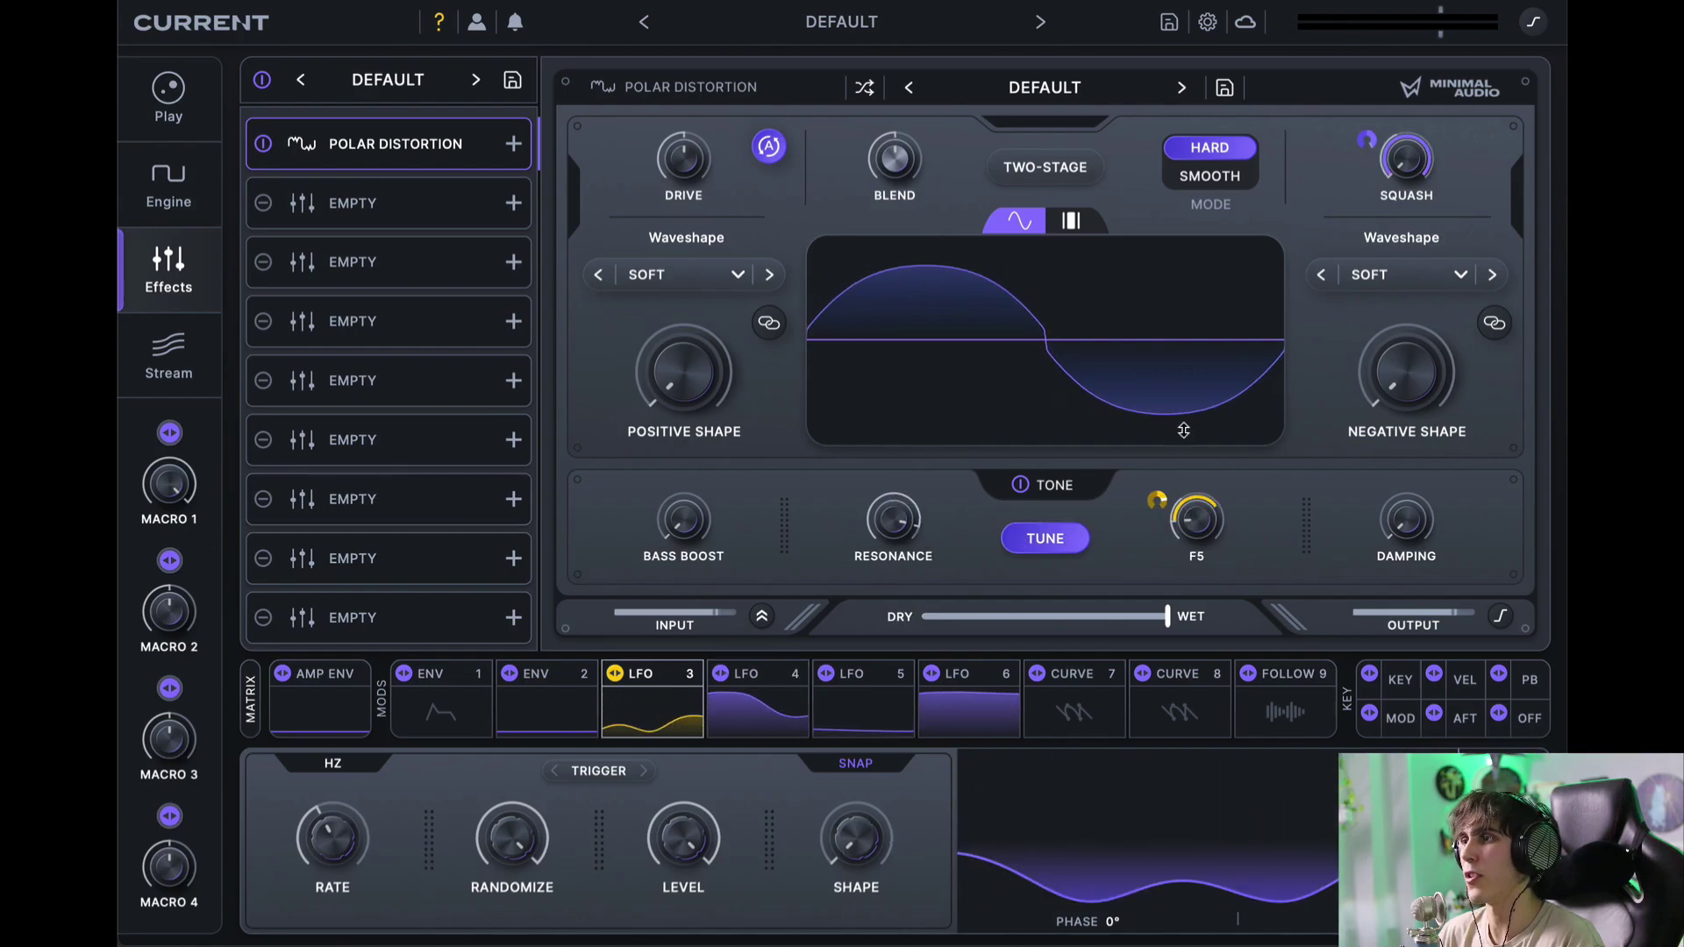
left_click_drag(905, 501, 831, 648)
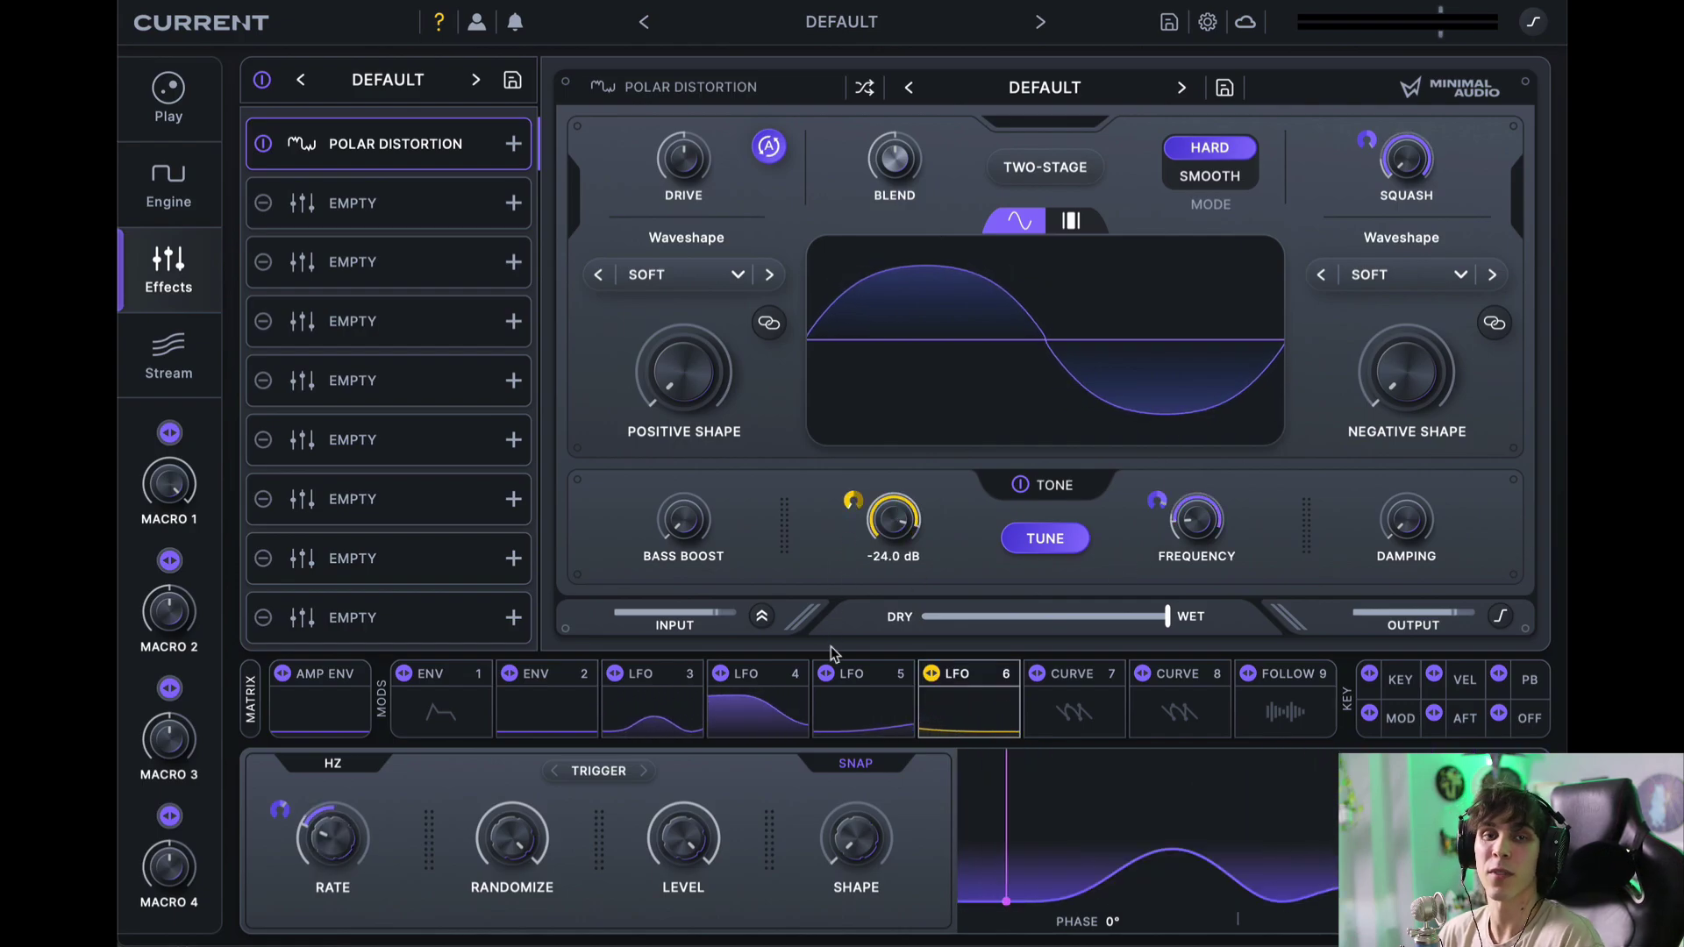
Step: Play the patch and set the distortion's Bass Boost to about 16%
key("space")
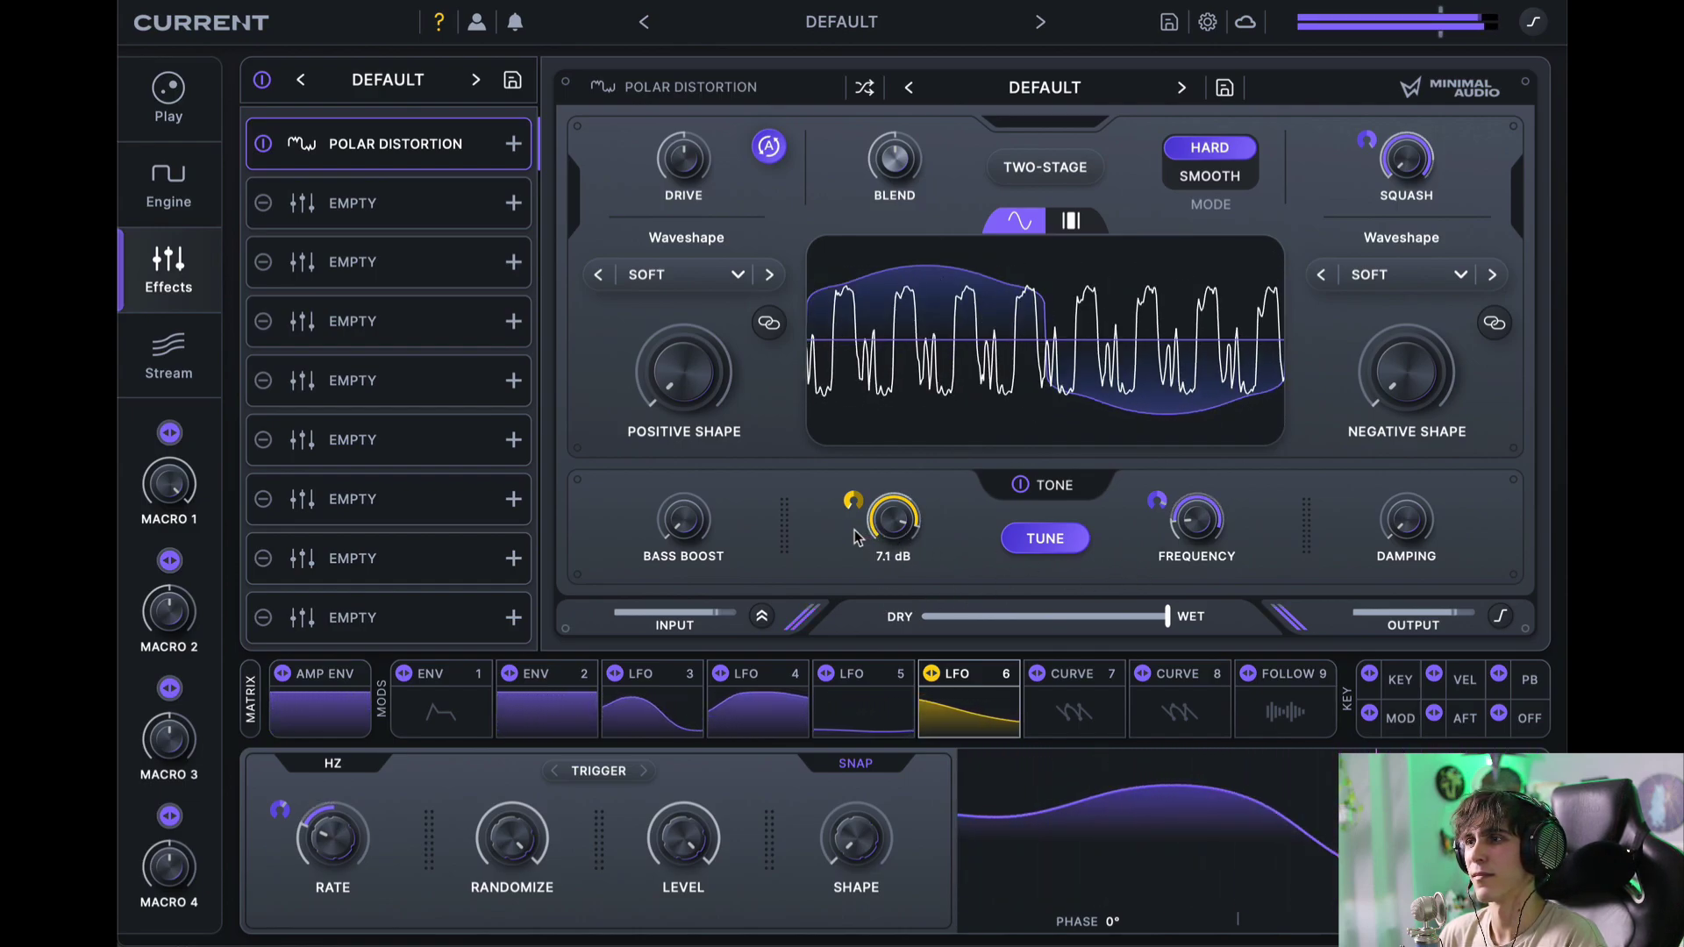
mouse_move(723, 529)
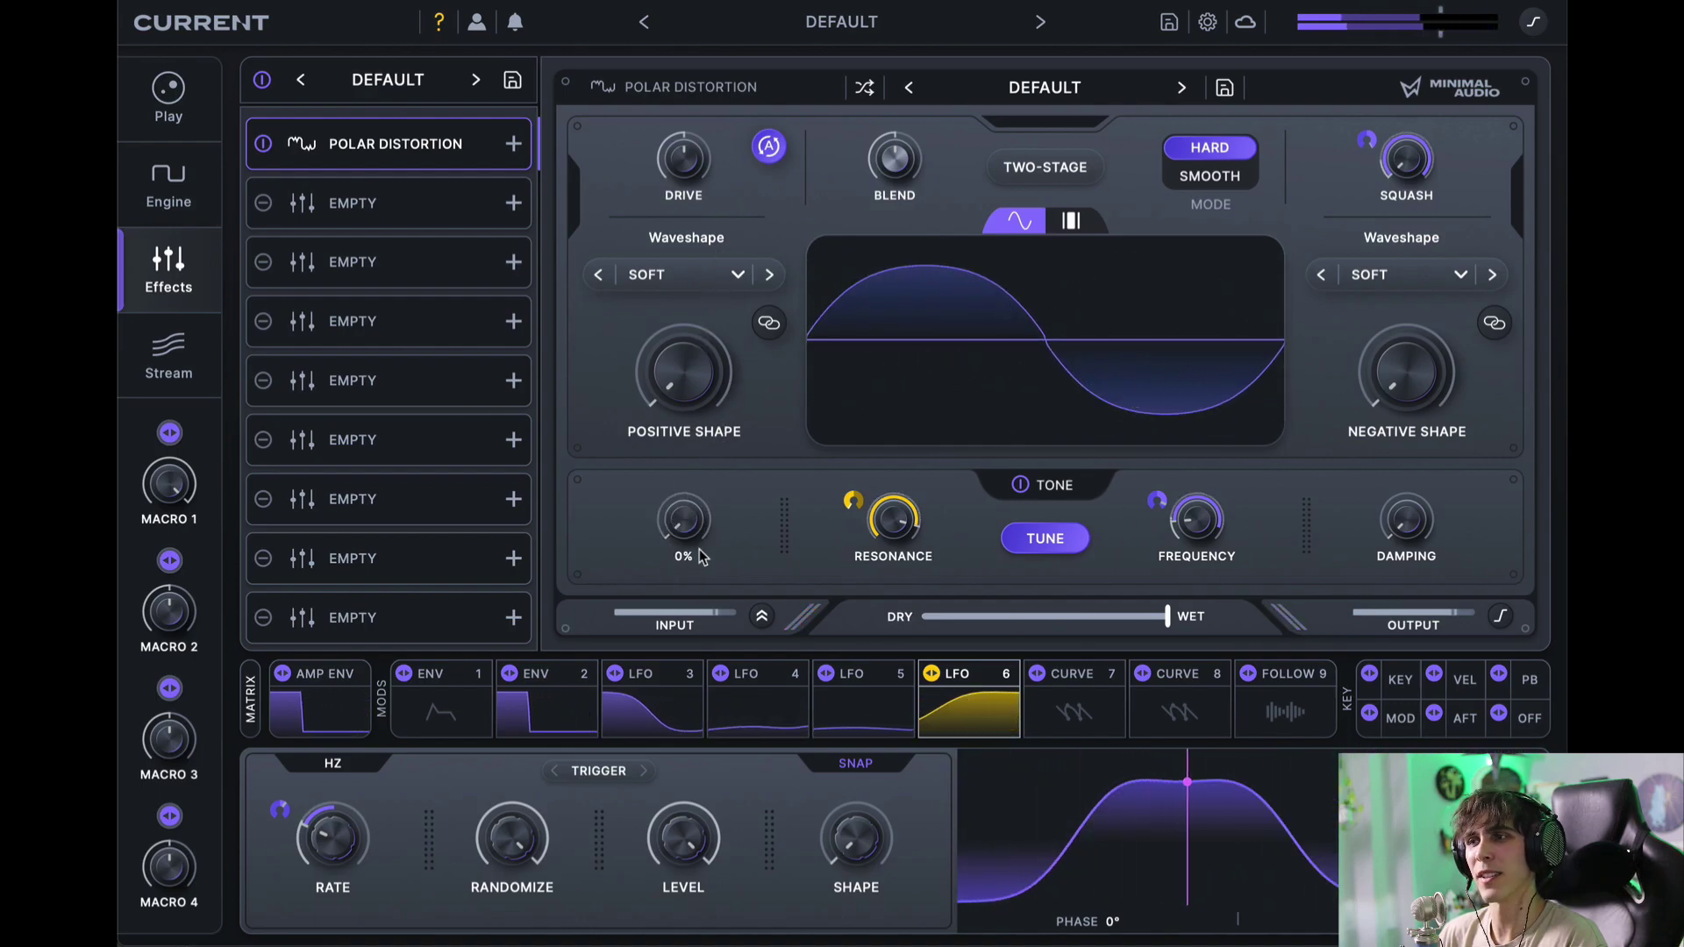
left_click_drag(692, 512, 714, 434)
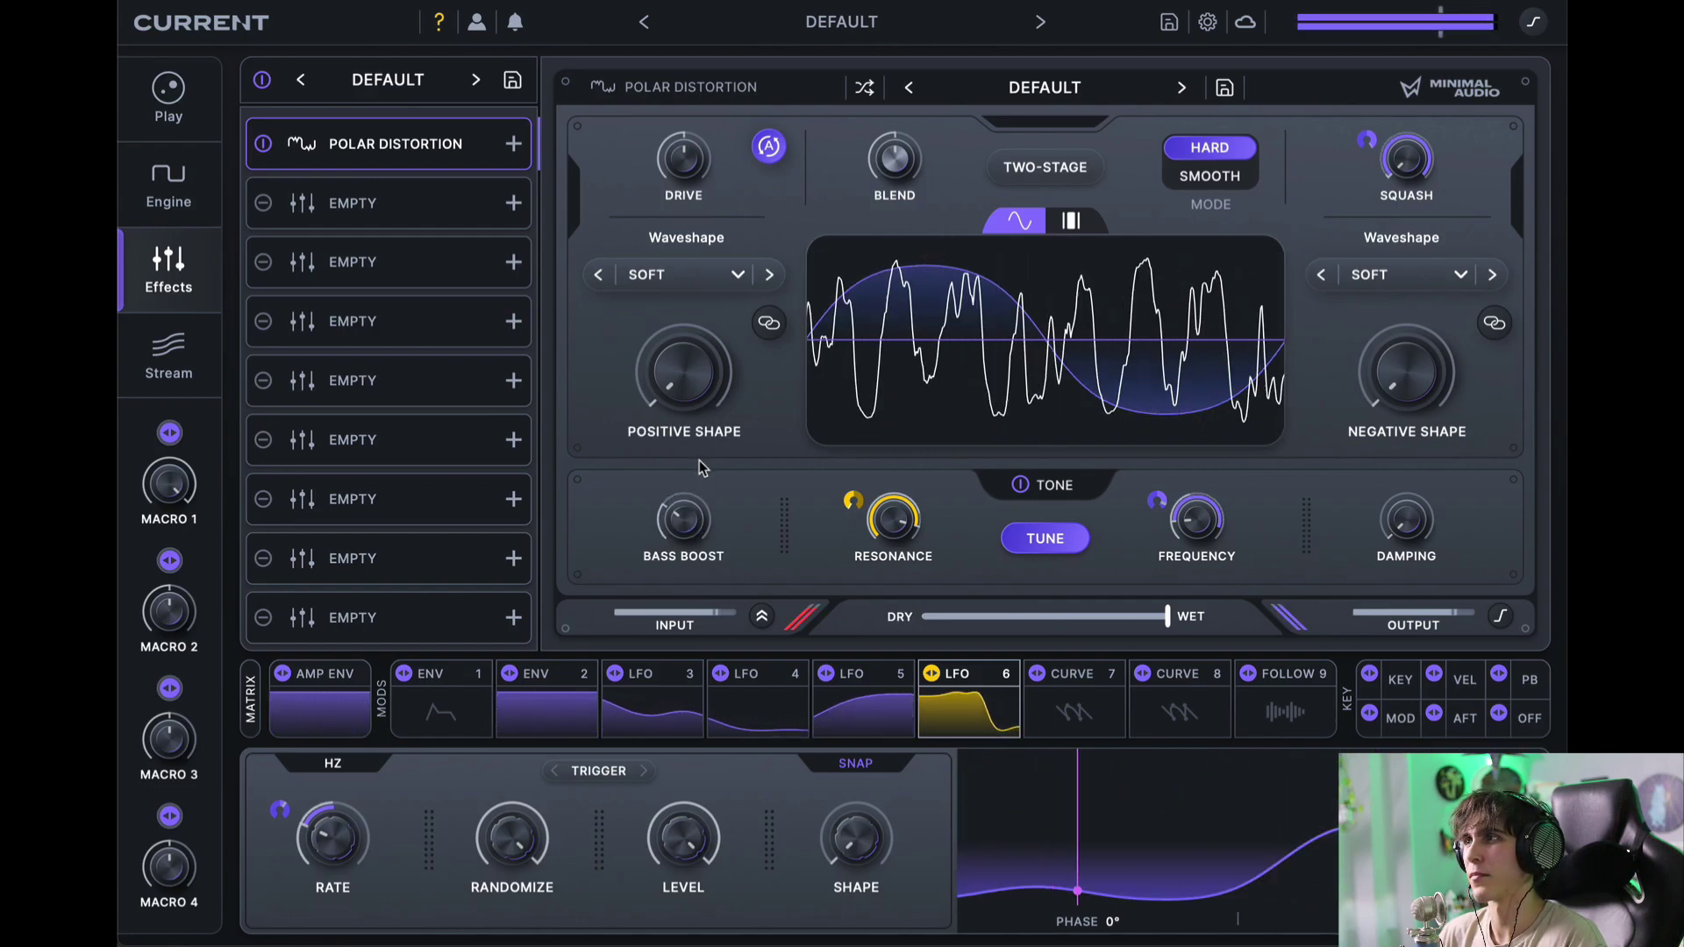
left_click_drag(688, 551, 691, 558)
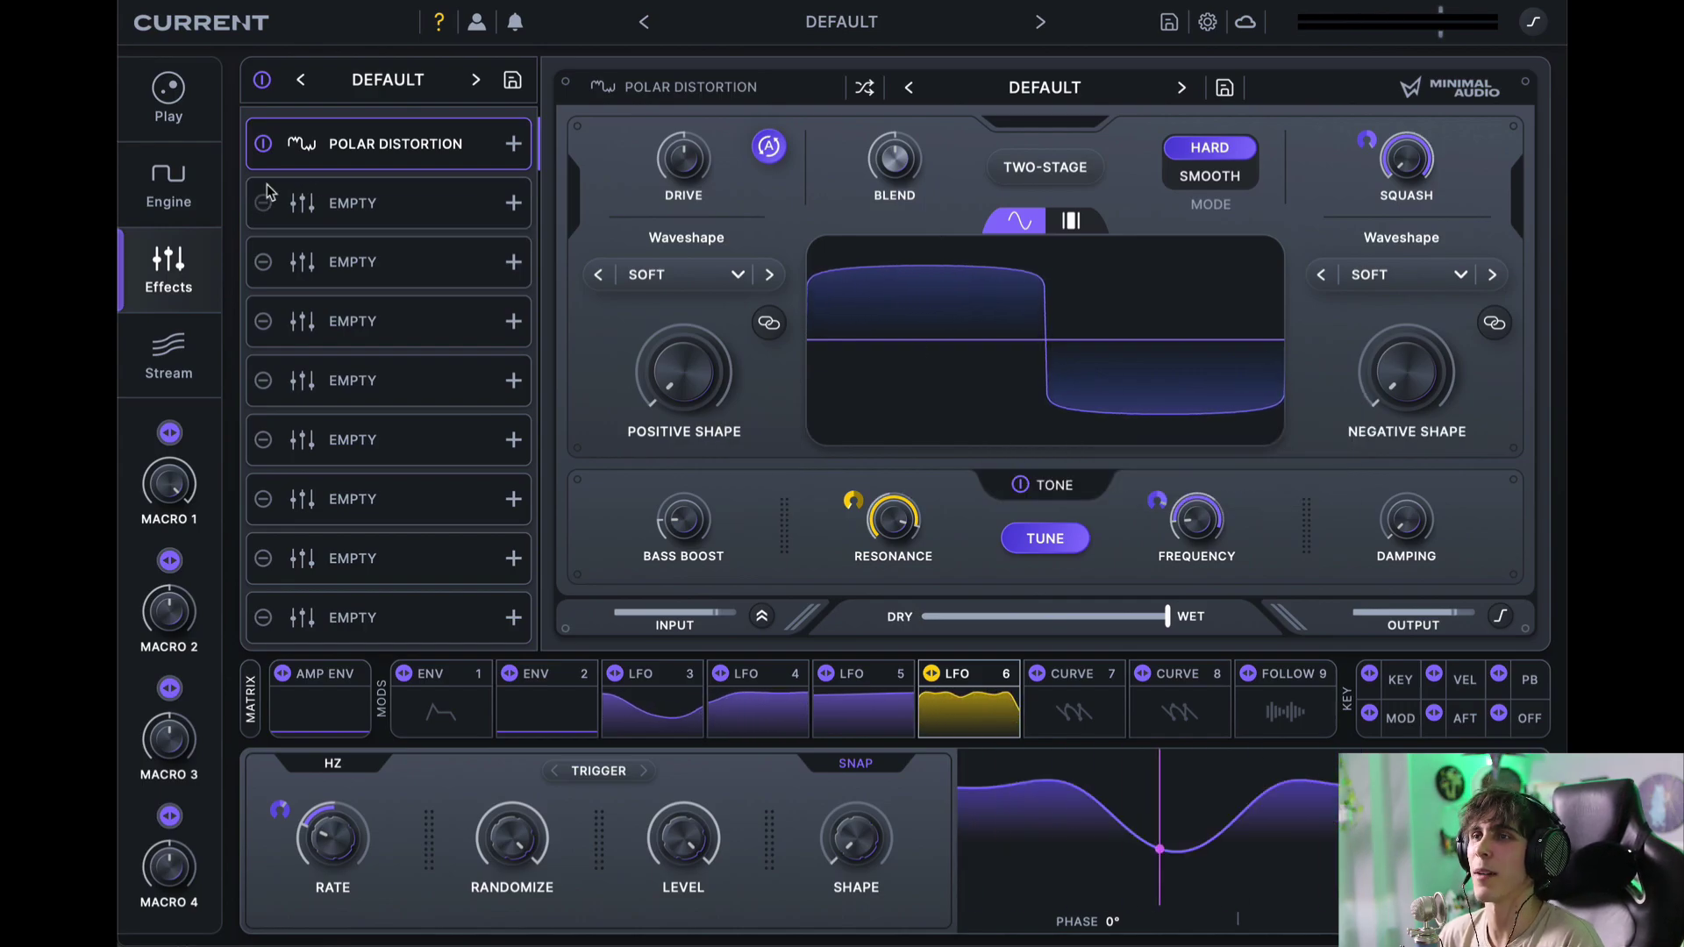
Step: Load Fuse Compressor into slot 2, shuffle to the Spectrum Enhance preset, and lower tilt to about -7 dB
left_click(310, 188)
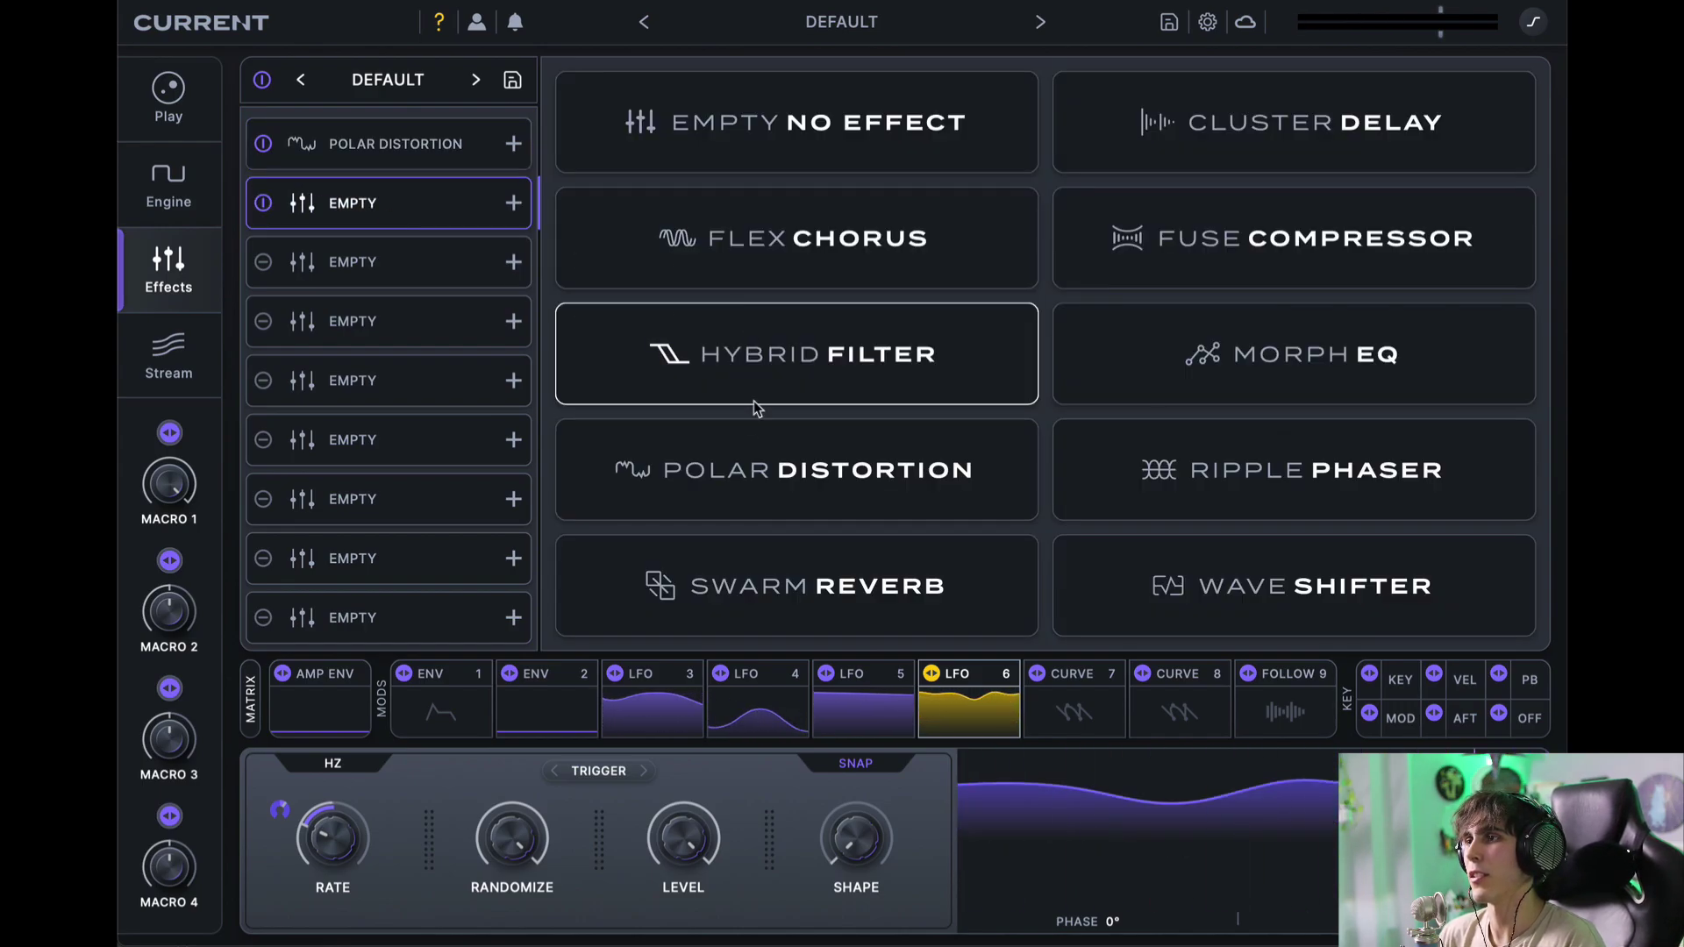
left_click(1094, 204)
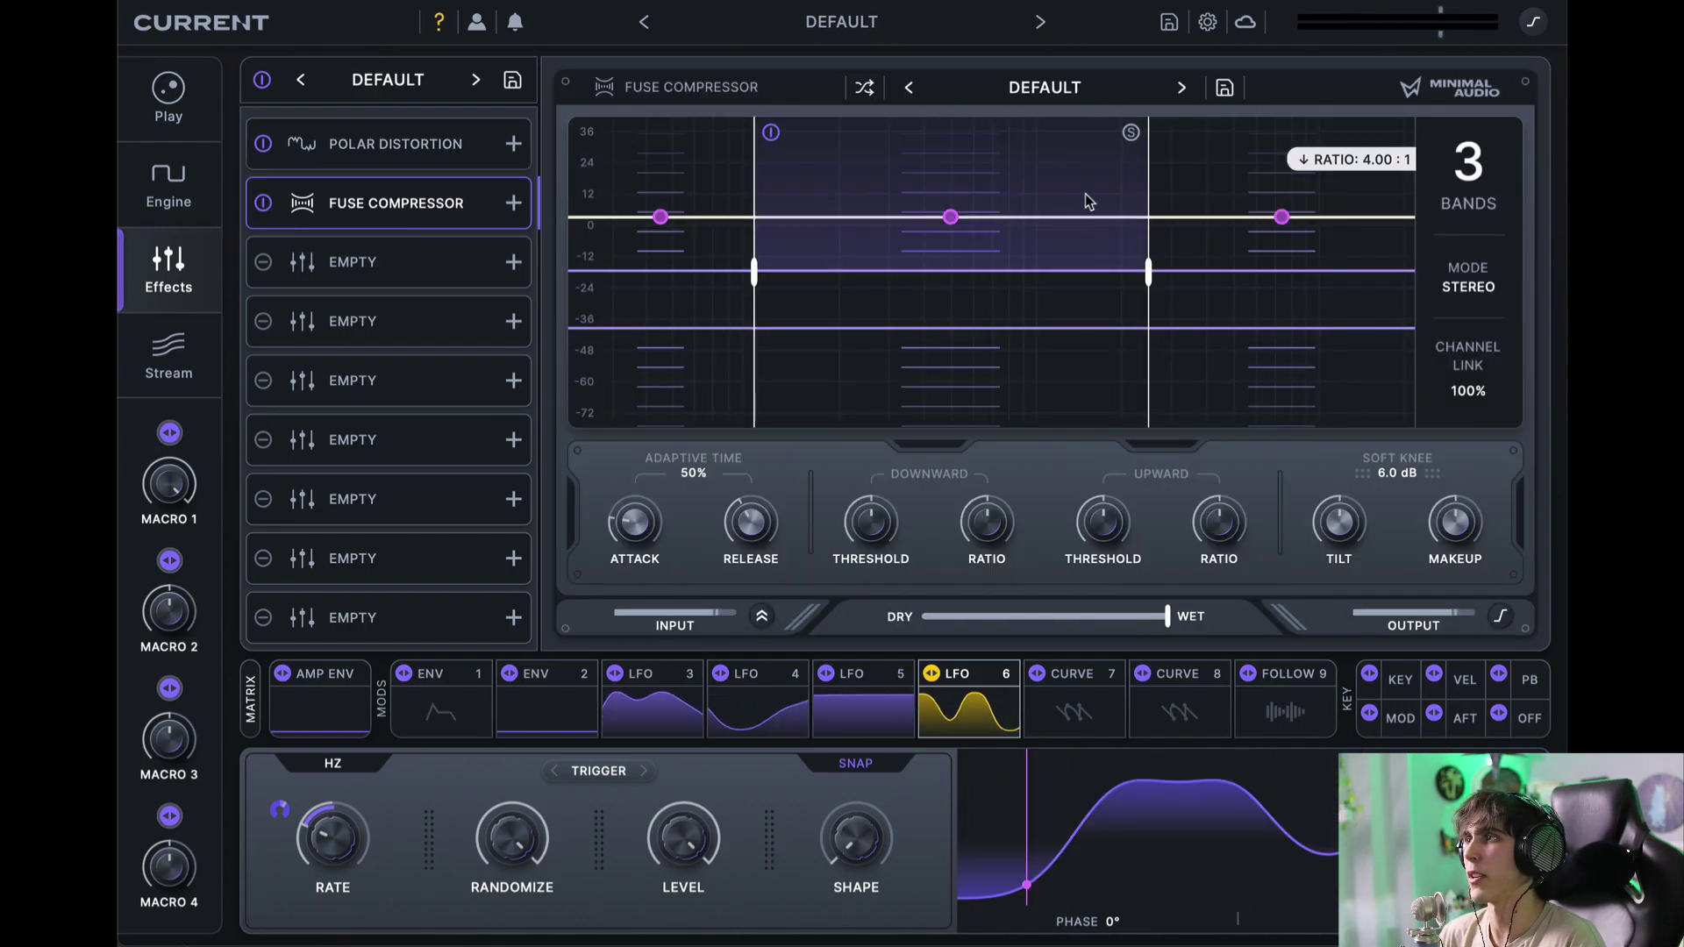
left_click(864, 88)
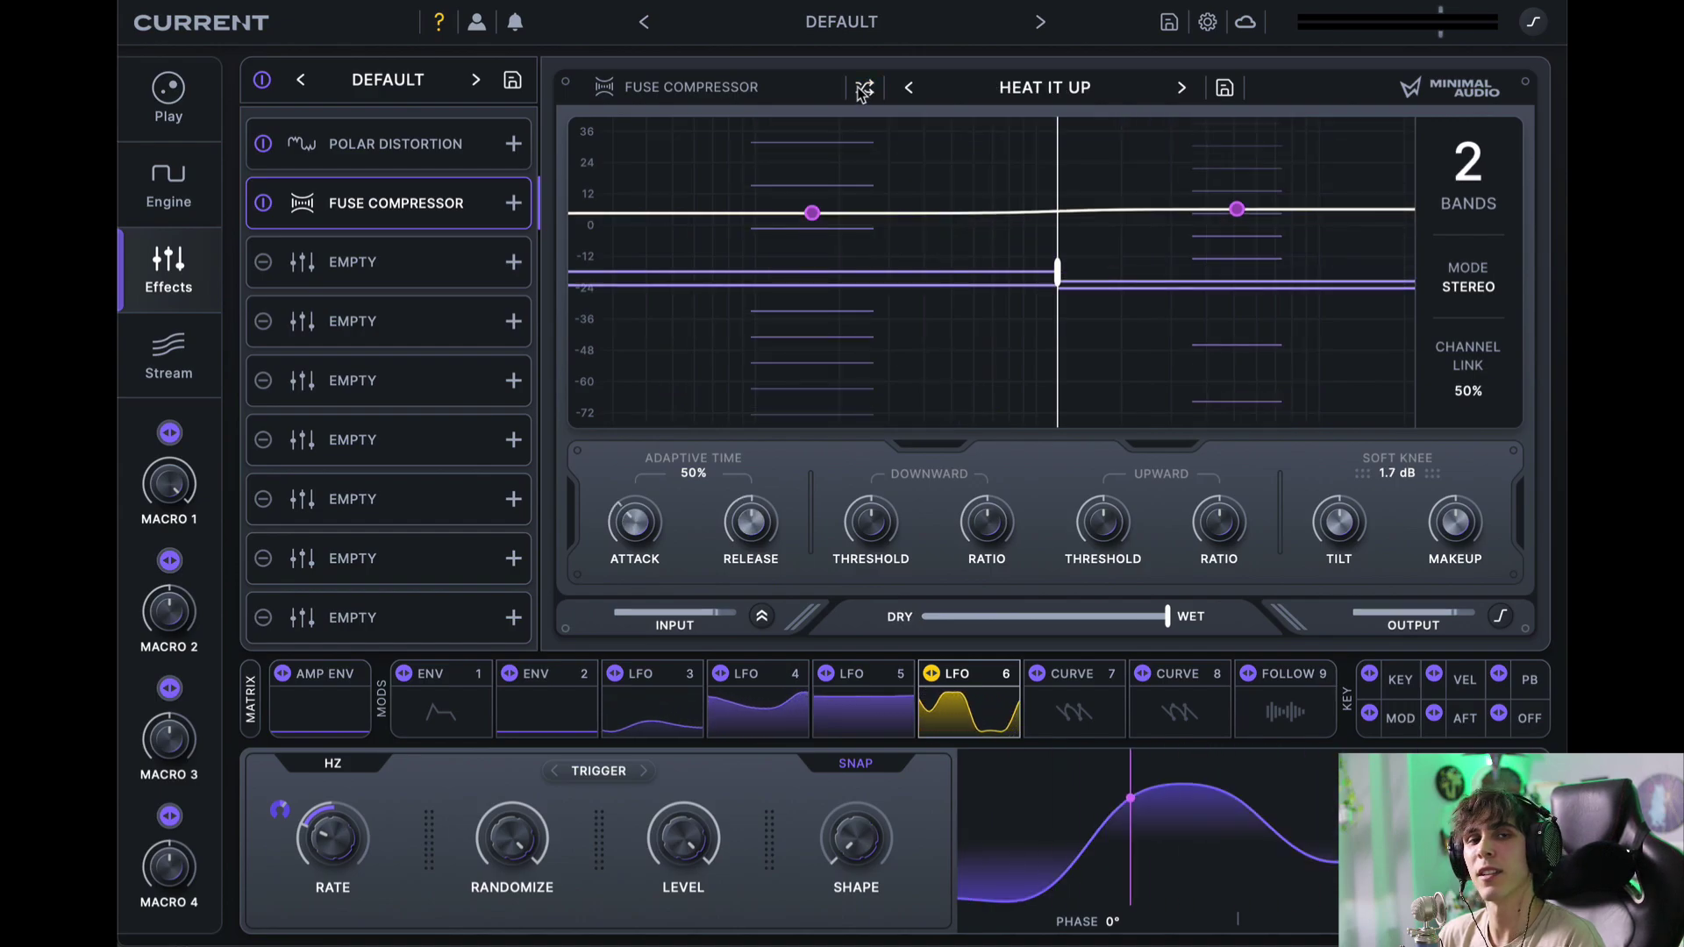
left_click(864, 87)
left_click(864, 88)
left_click(864, 88)
left_click(864, 88)
left_click(864, 87)
left_click(864, 88)
left_click(864, 88)
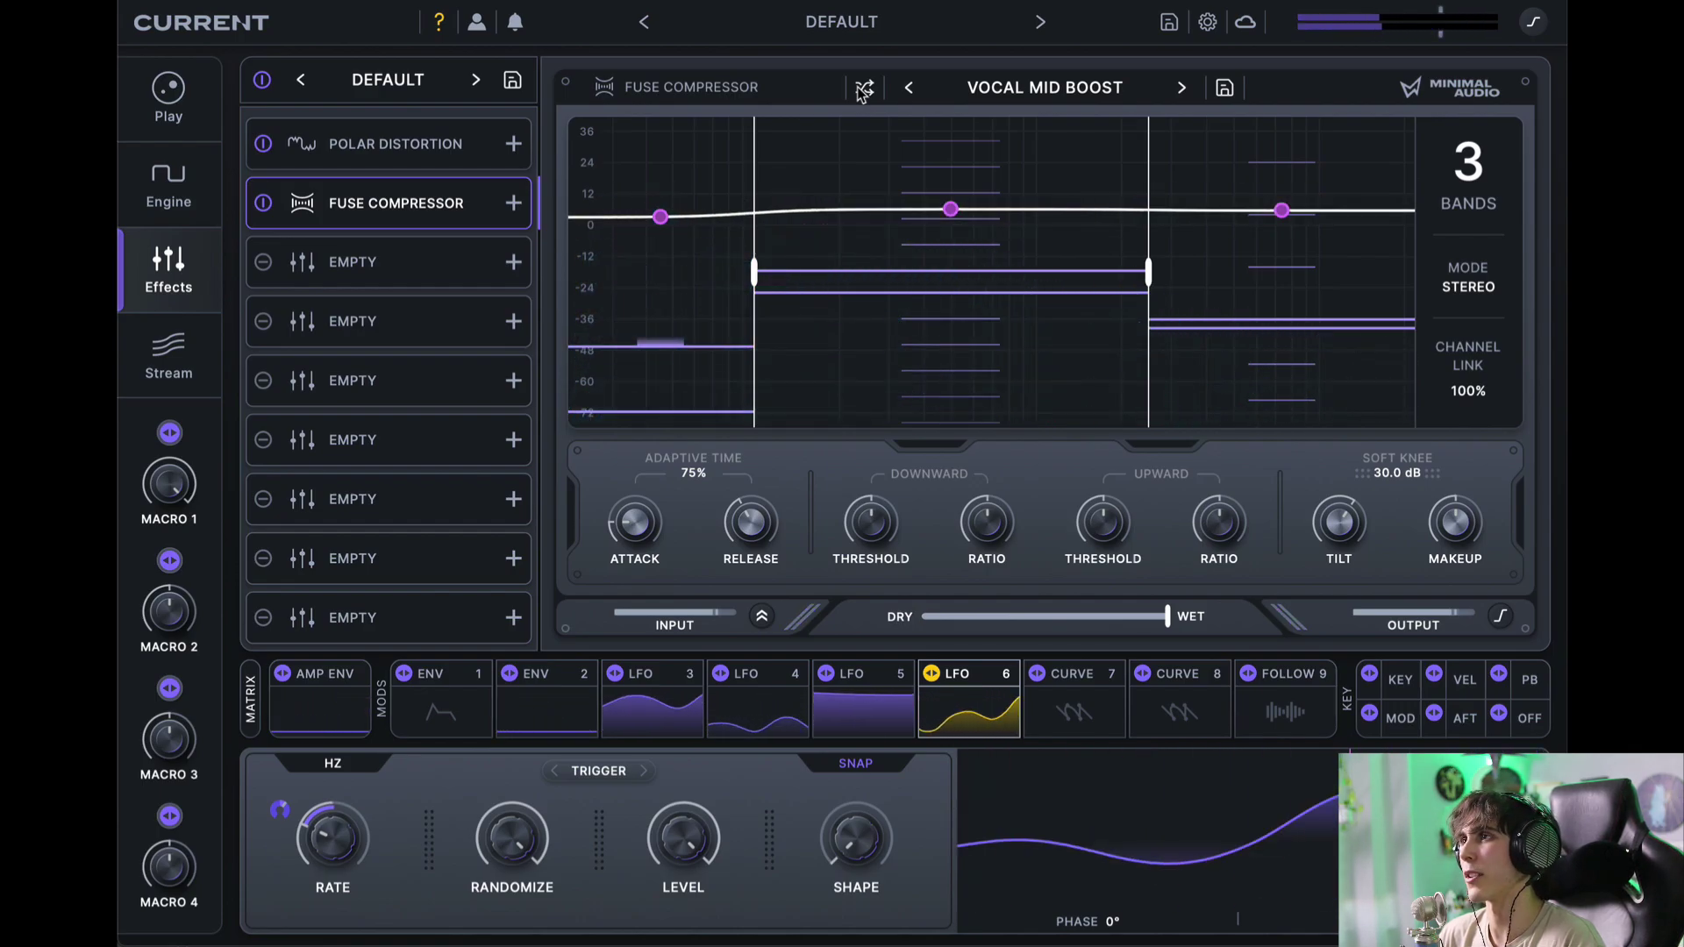
left_click(864, 87)
left_click(864, 88)
left_click(864, 88)
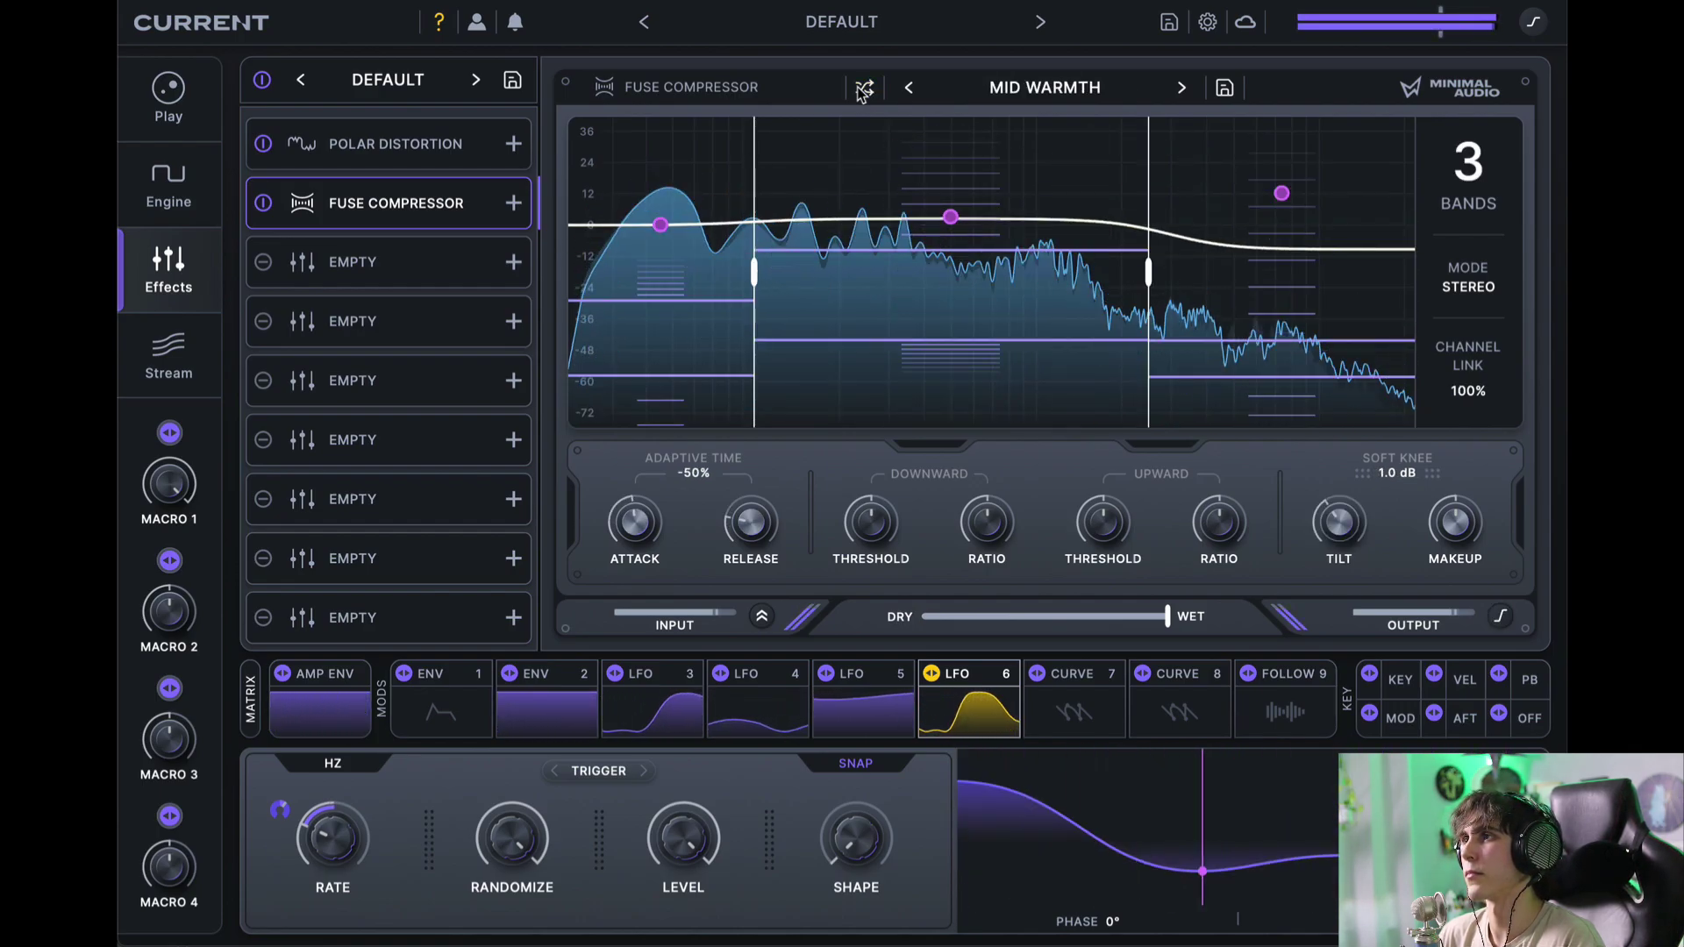
left_click(864, 88)
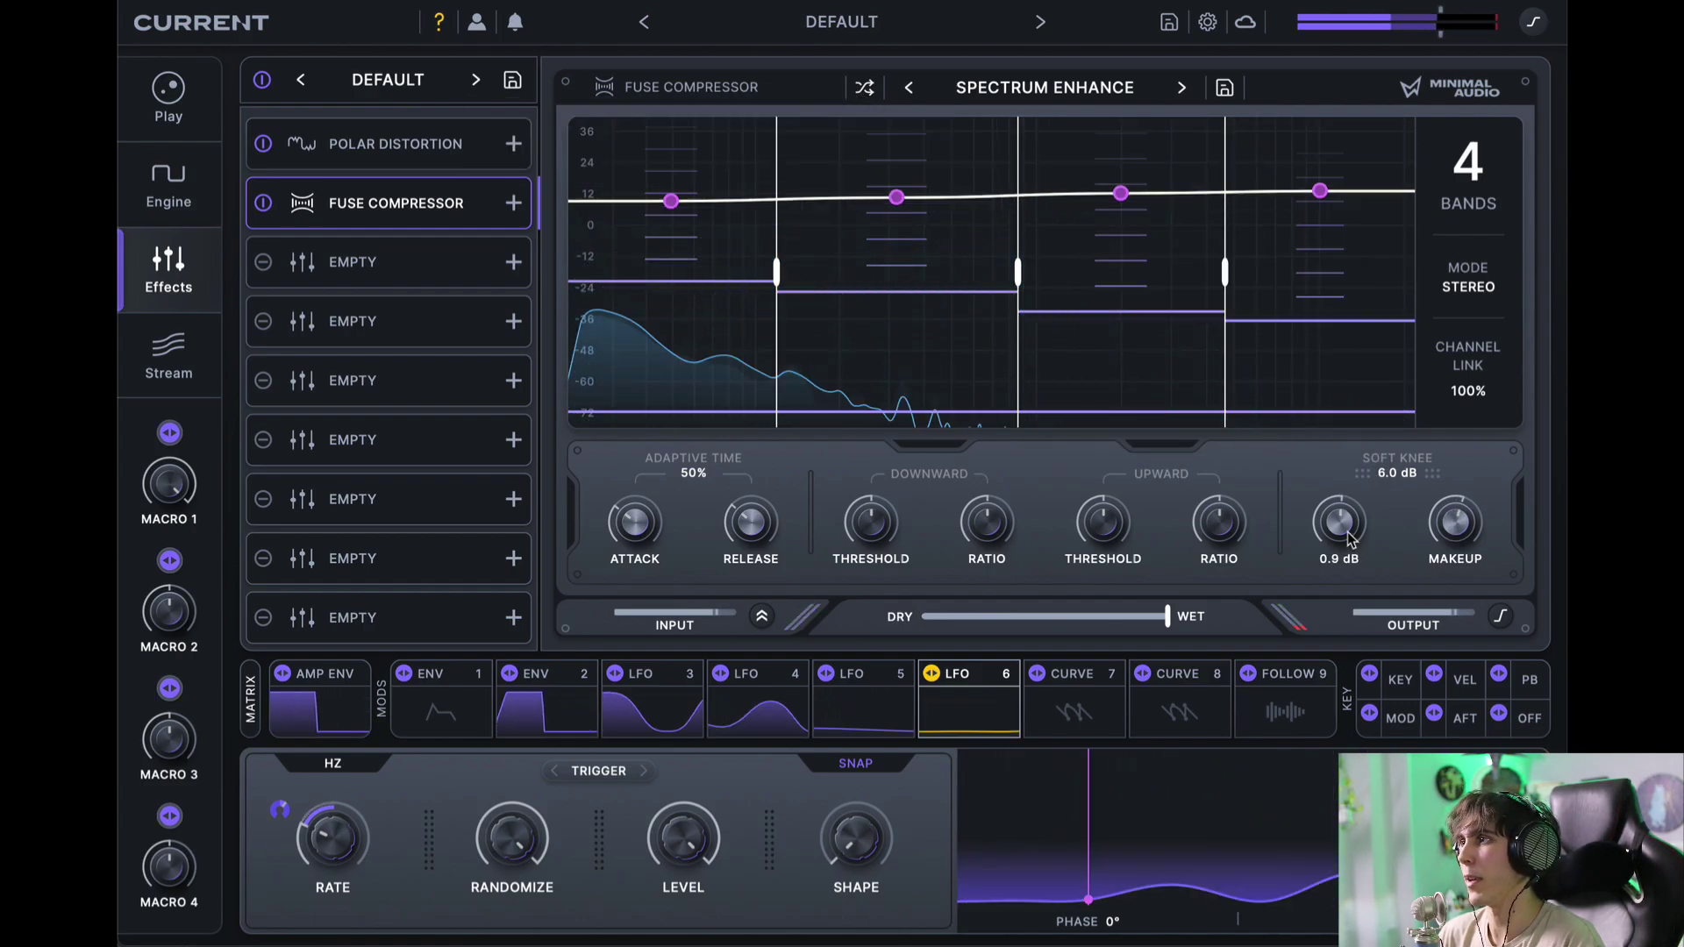
mouse_move(1358, 524)
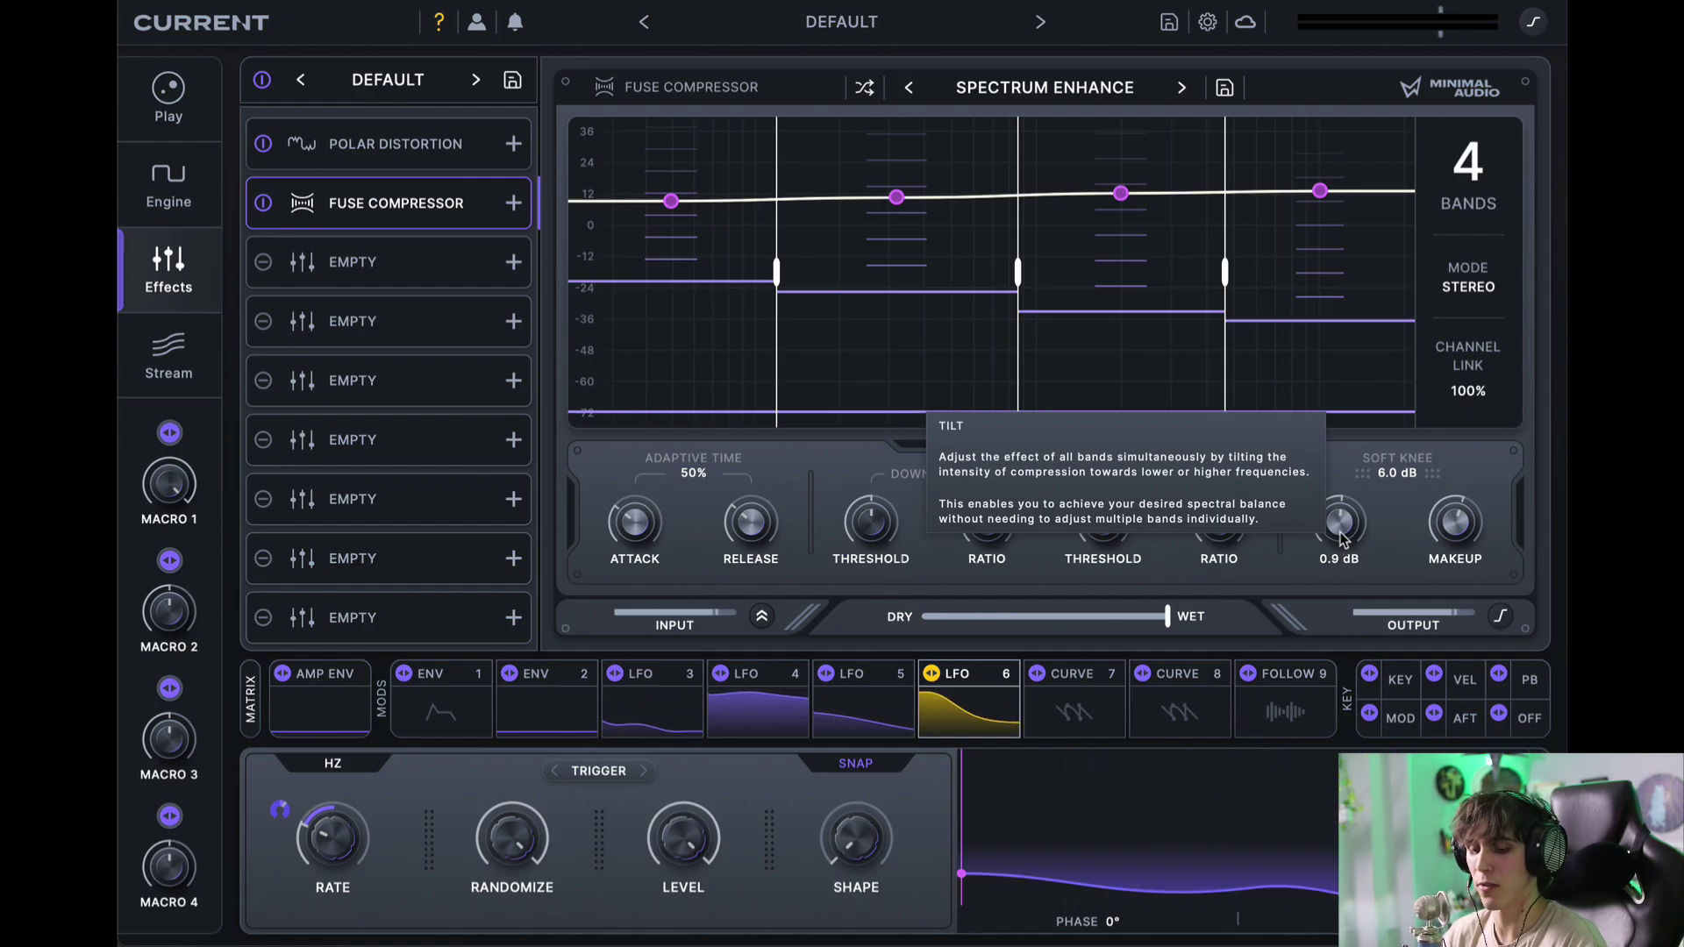
mouse_move(1342, 539)
left_mouse_down()
mouse_move(1335, 551)
mouse_move(1334, 472)
mouse_move(1318, 540)
left_mouse_up()
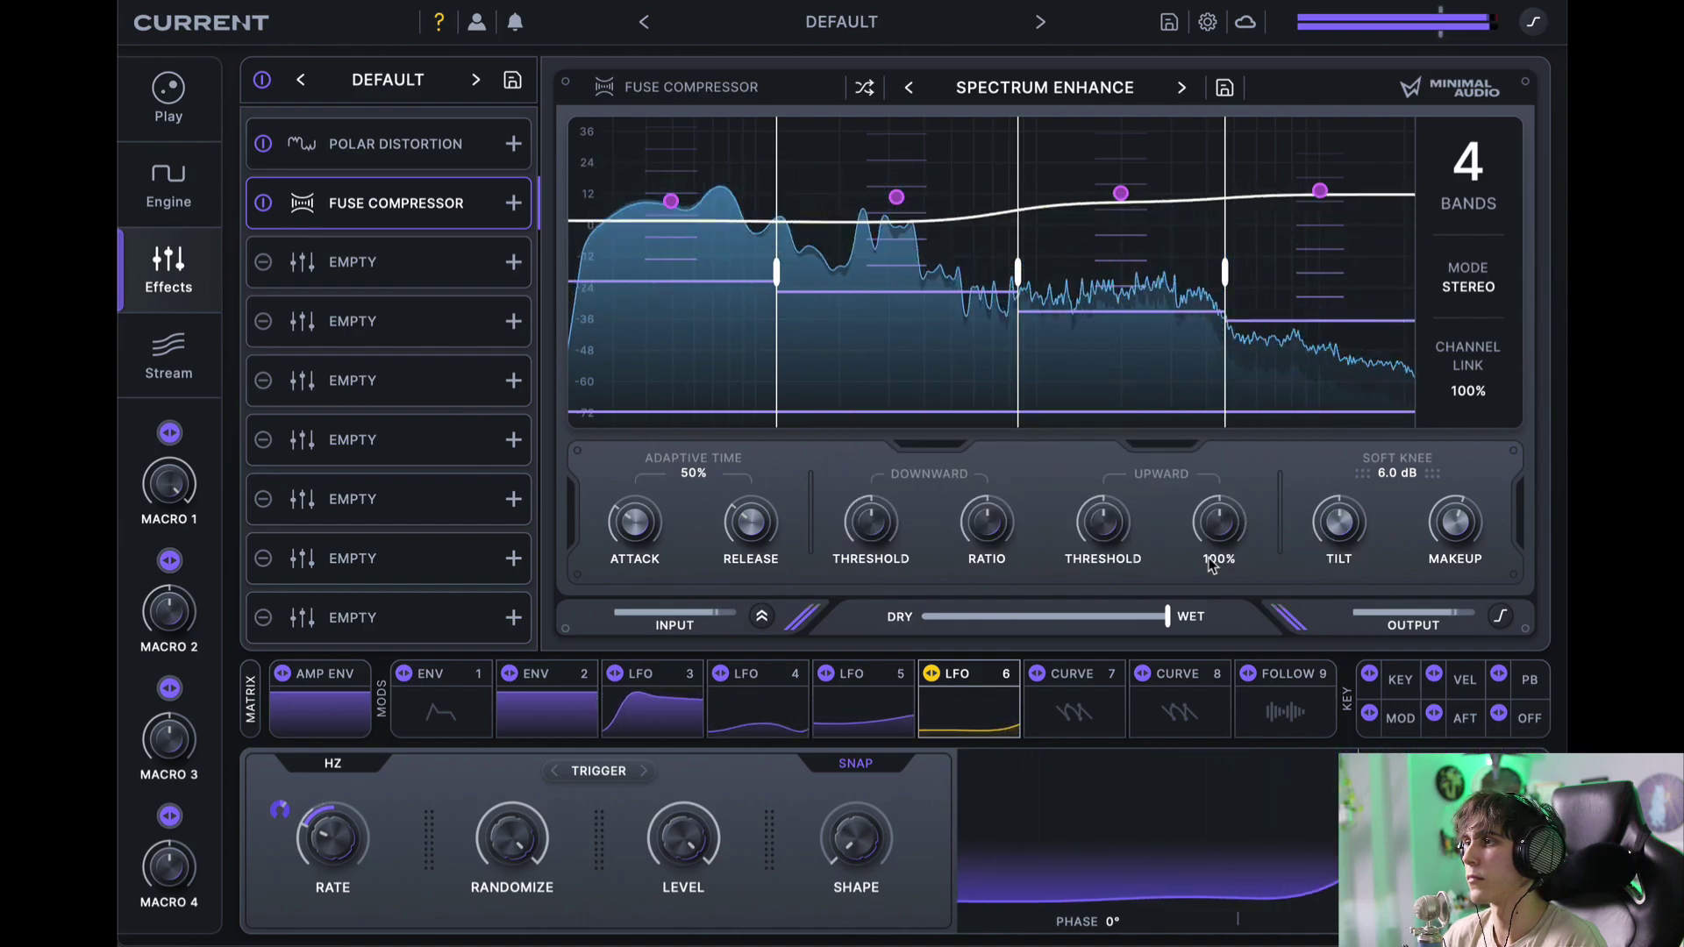
Step: Show the keyboard, set compressor-output and master soft clip to punchy, and select slot 3
left_click(1500, 616)
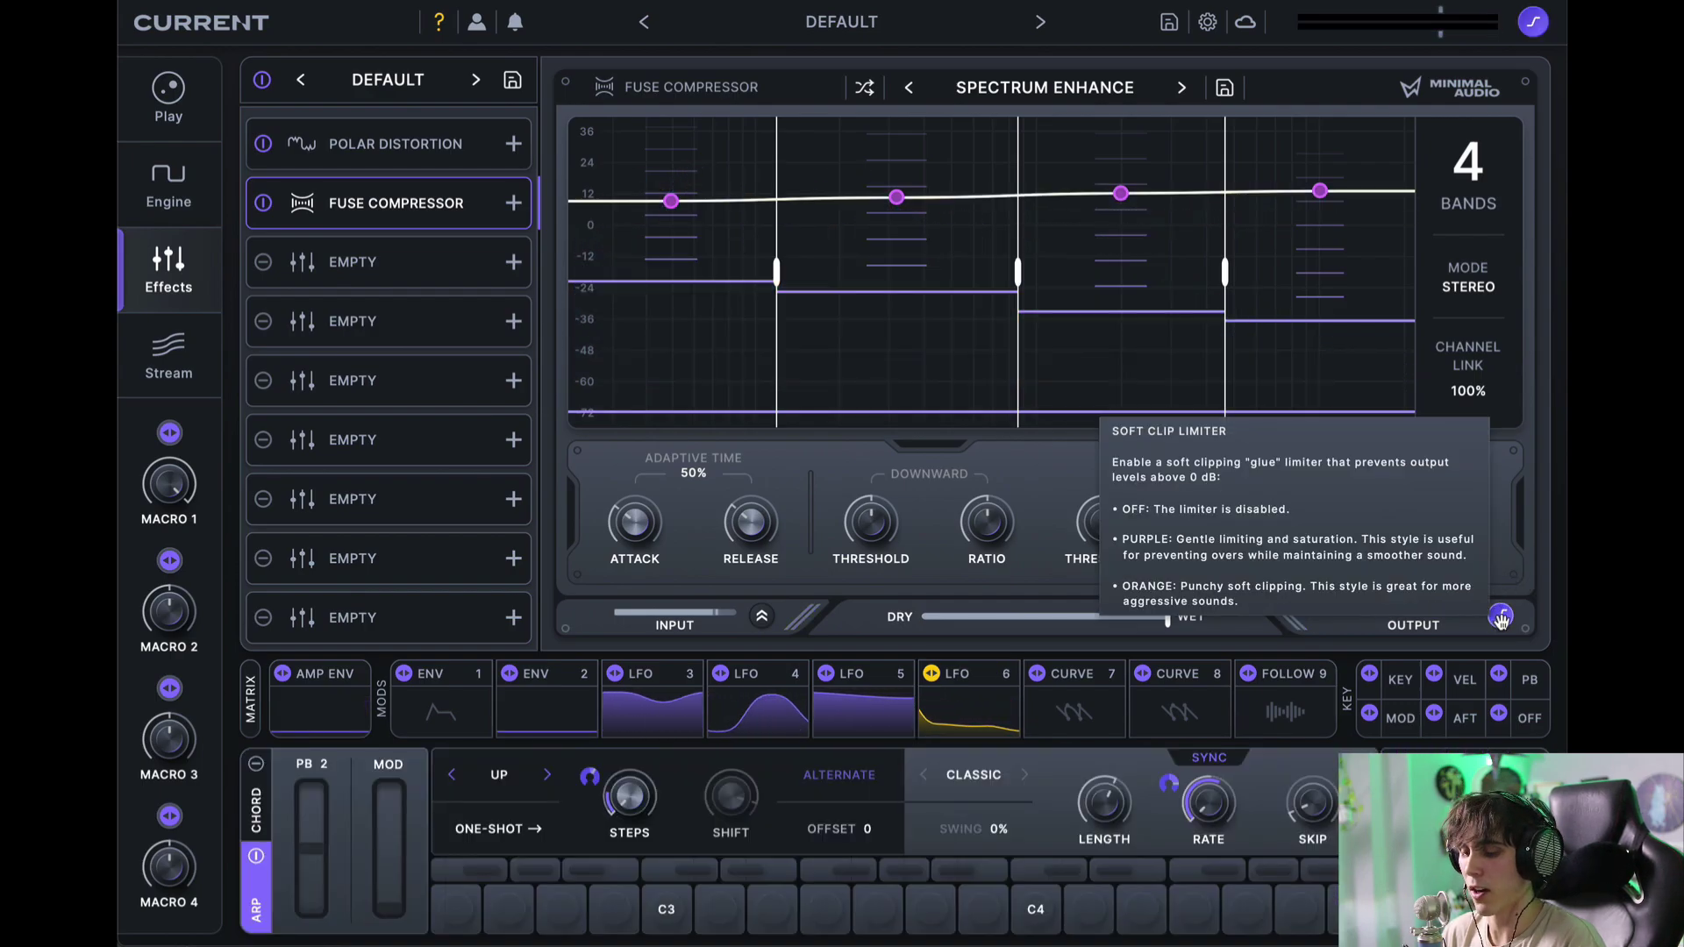
left_click(1501, 617)
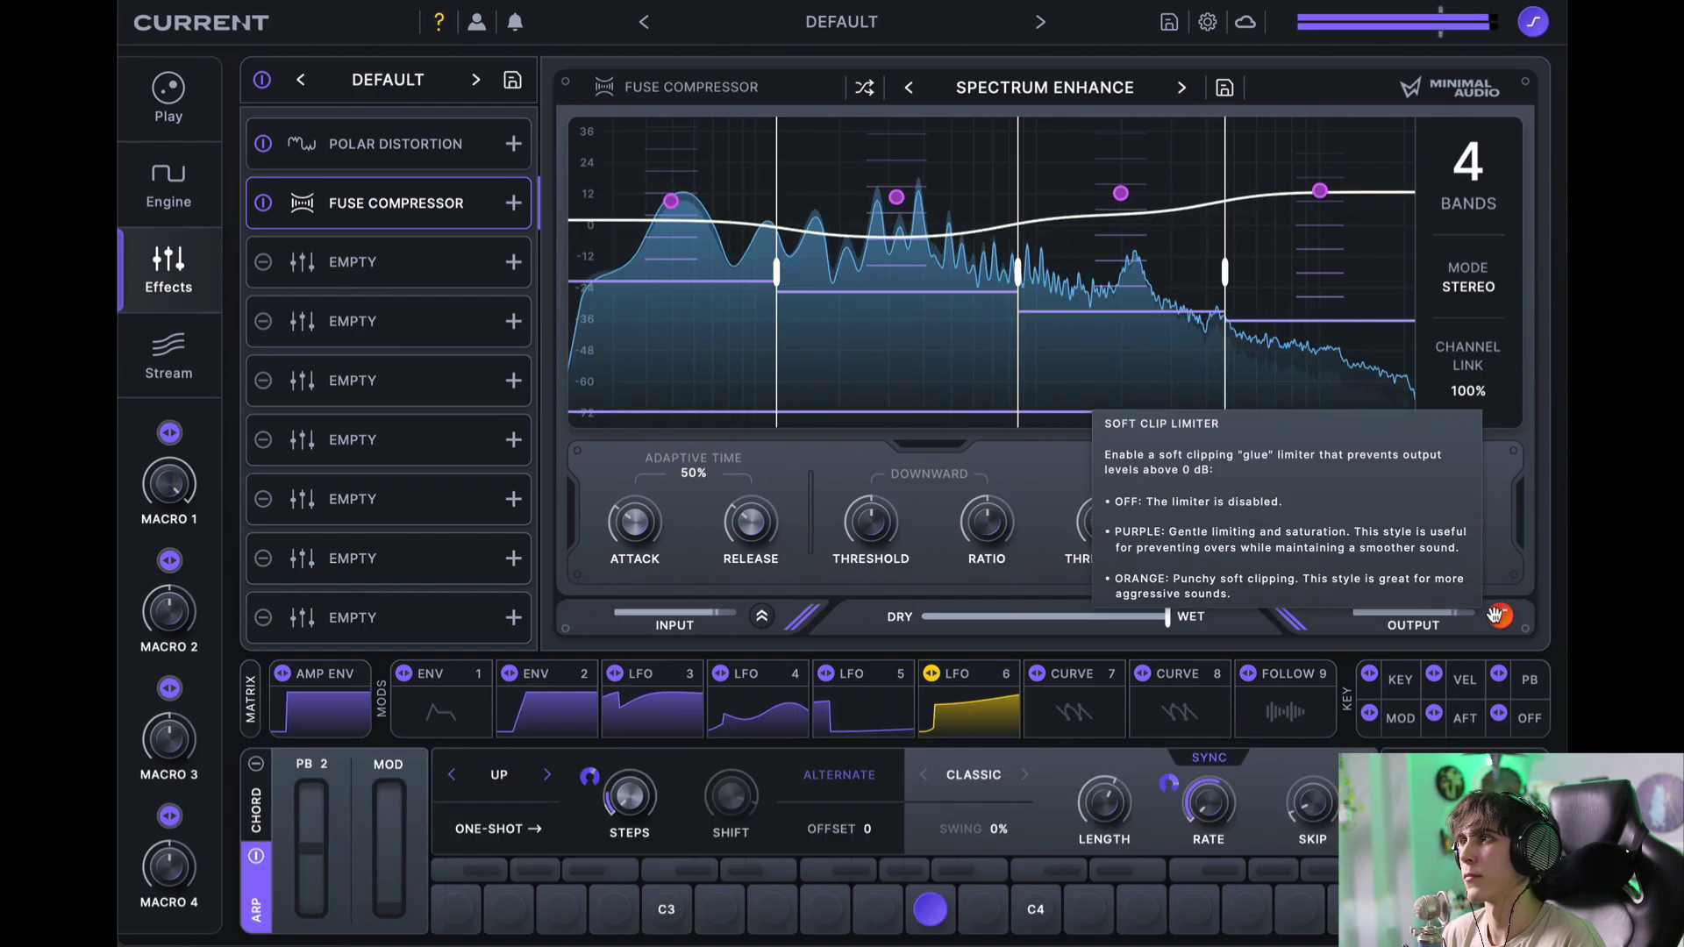
left_click(1535, 23)
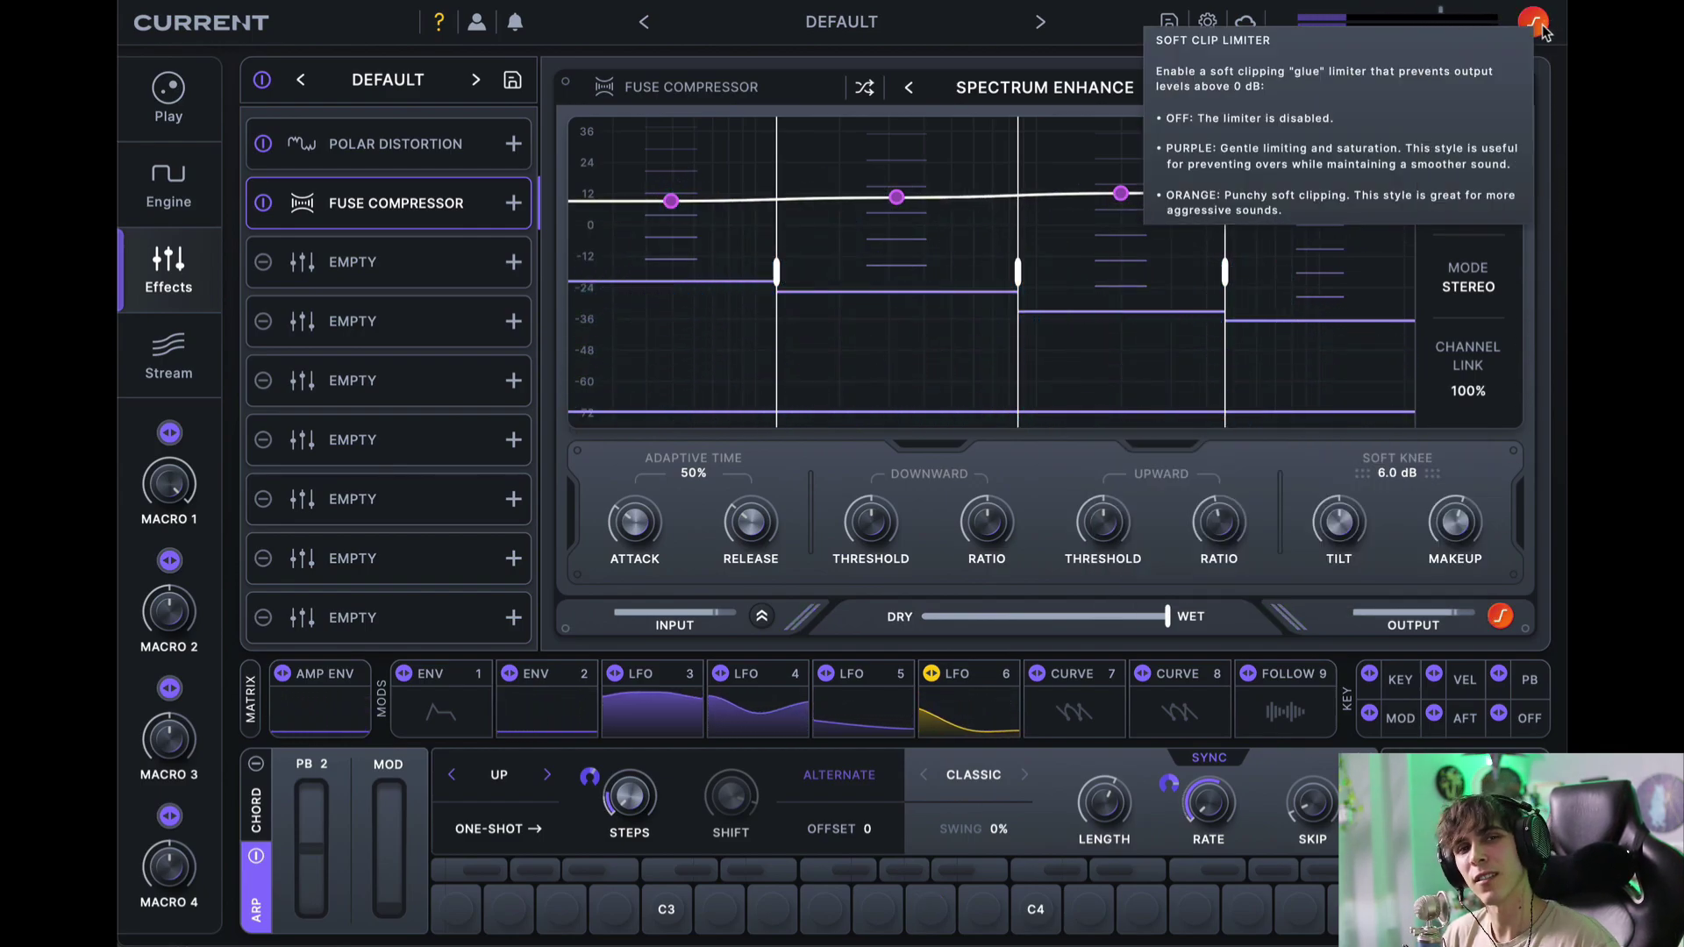
left_click(463, 264)
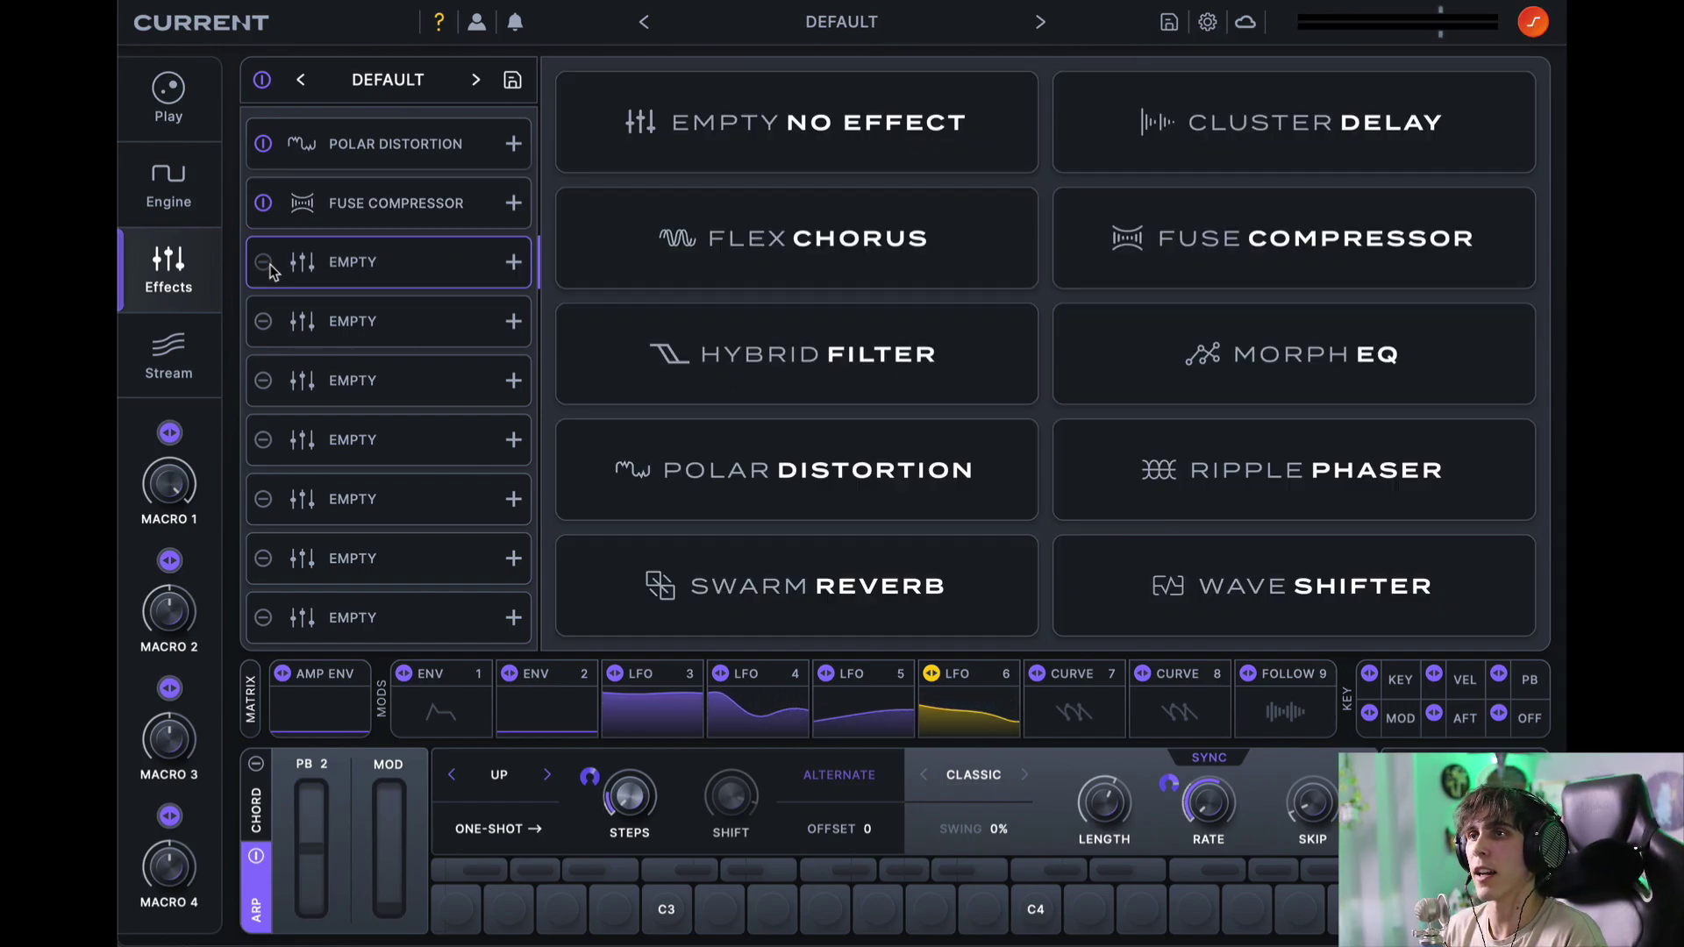
Step: Load Ripple Phaser into slot 3 with 2 notches, negative mod depth, lower Center, and LFO 5 on Center
left_click(1325, 505)
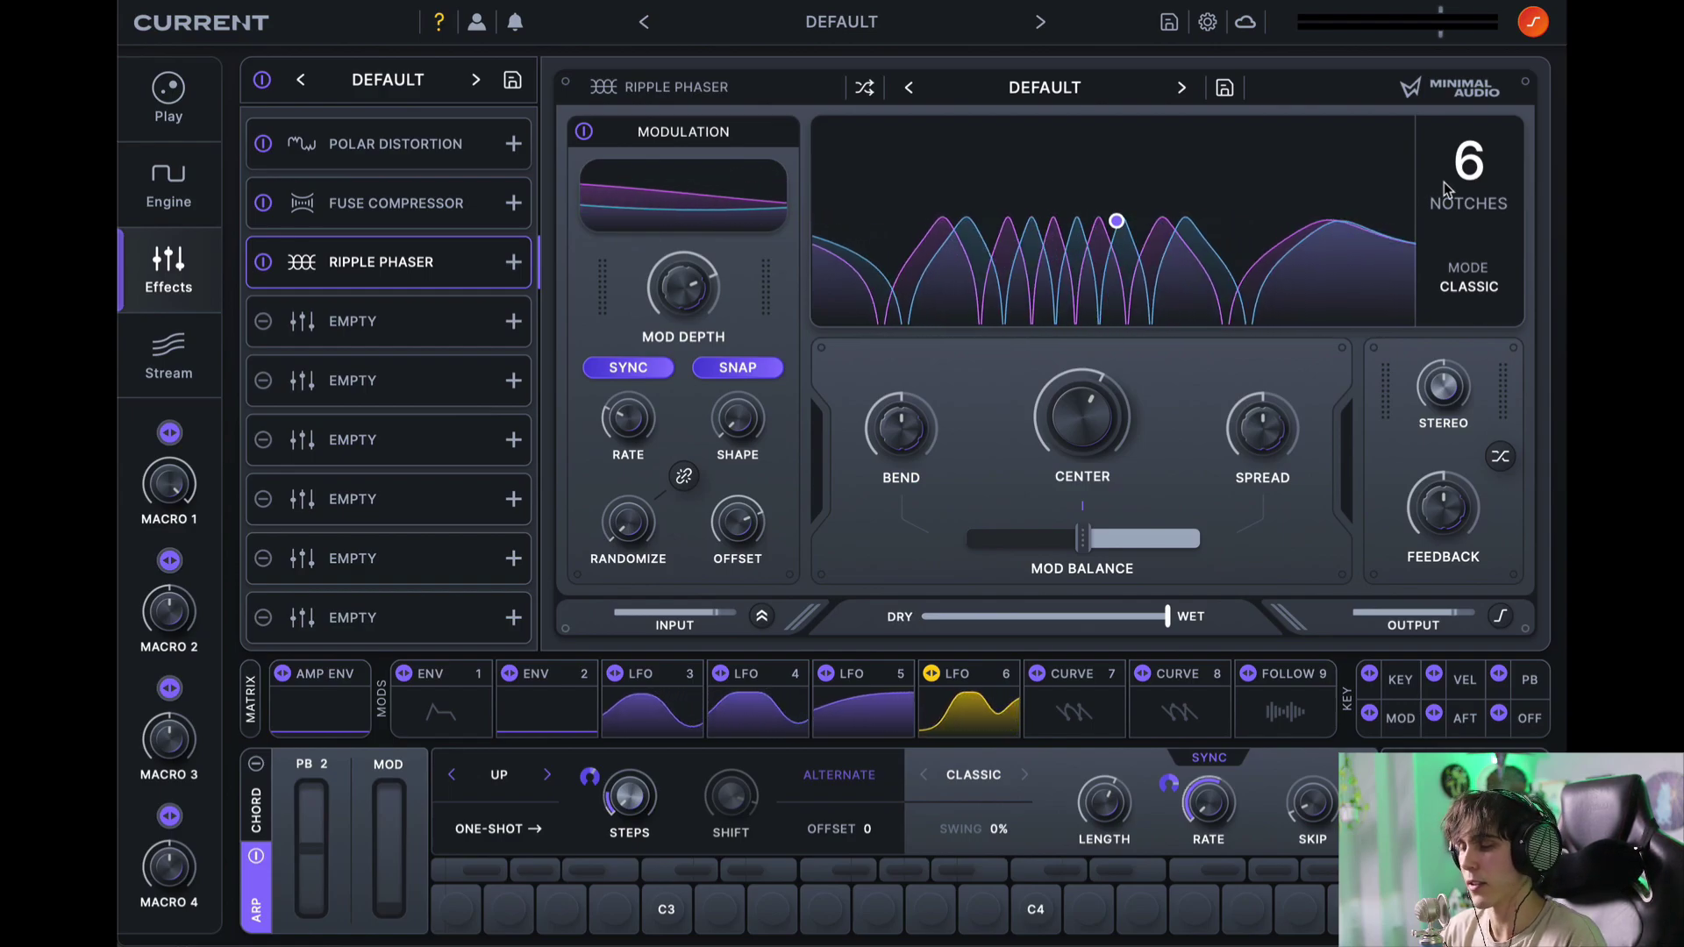
left_click_drag(1447, 191, 1477, 159)
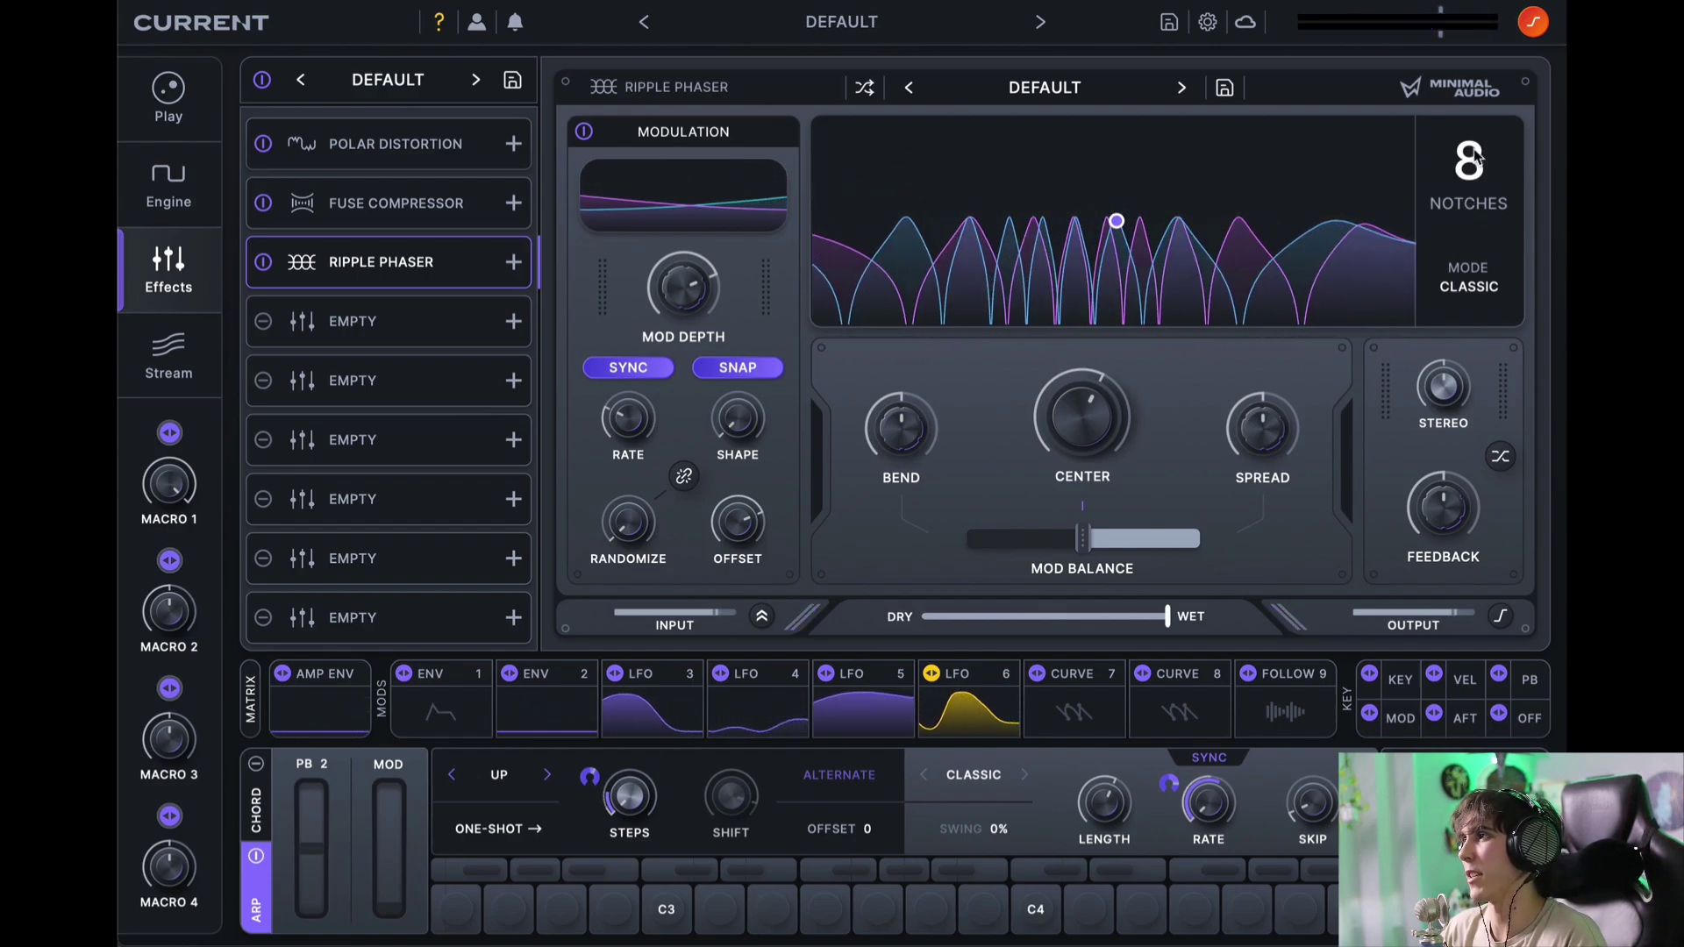
left_click_drag(1478, 159, 1476, 224)
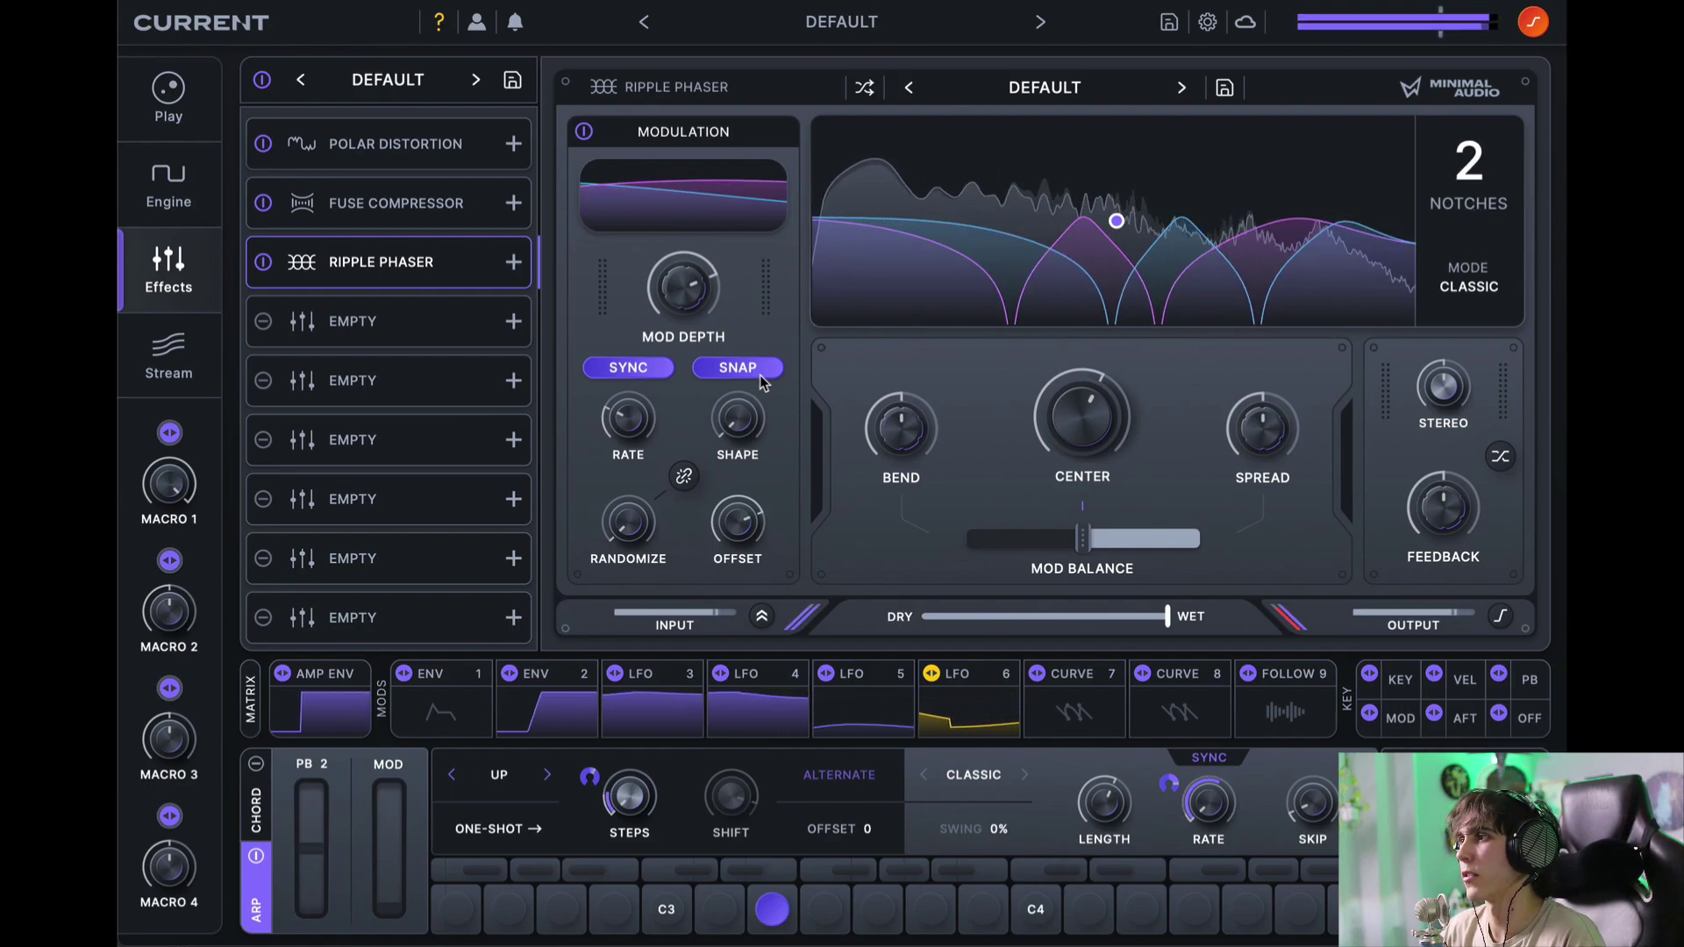
left_click_drag(690, 279, 683, 338)
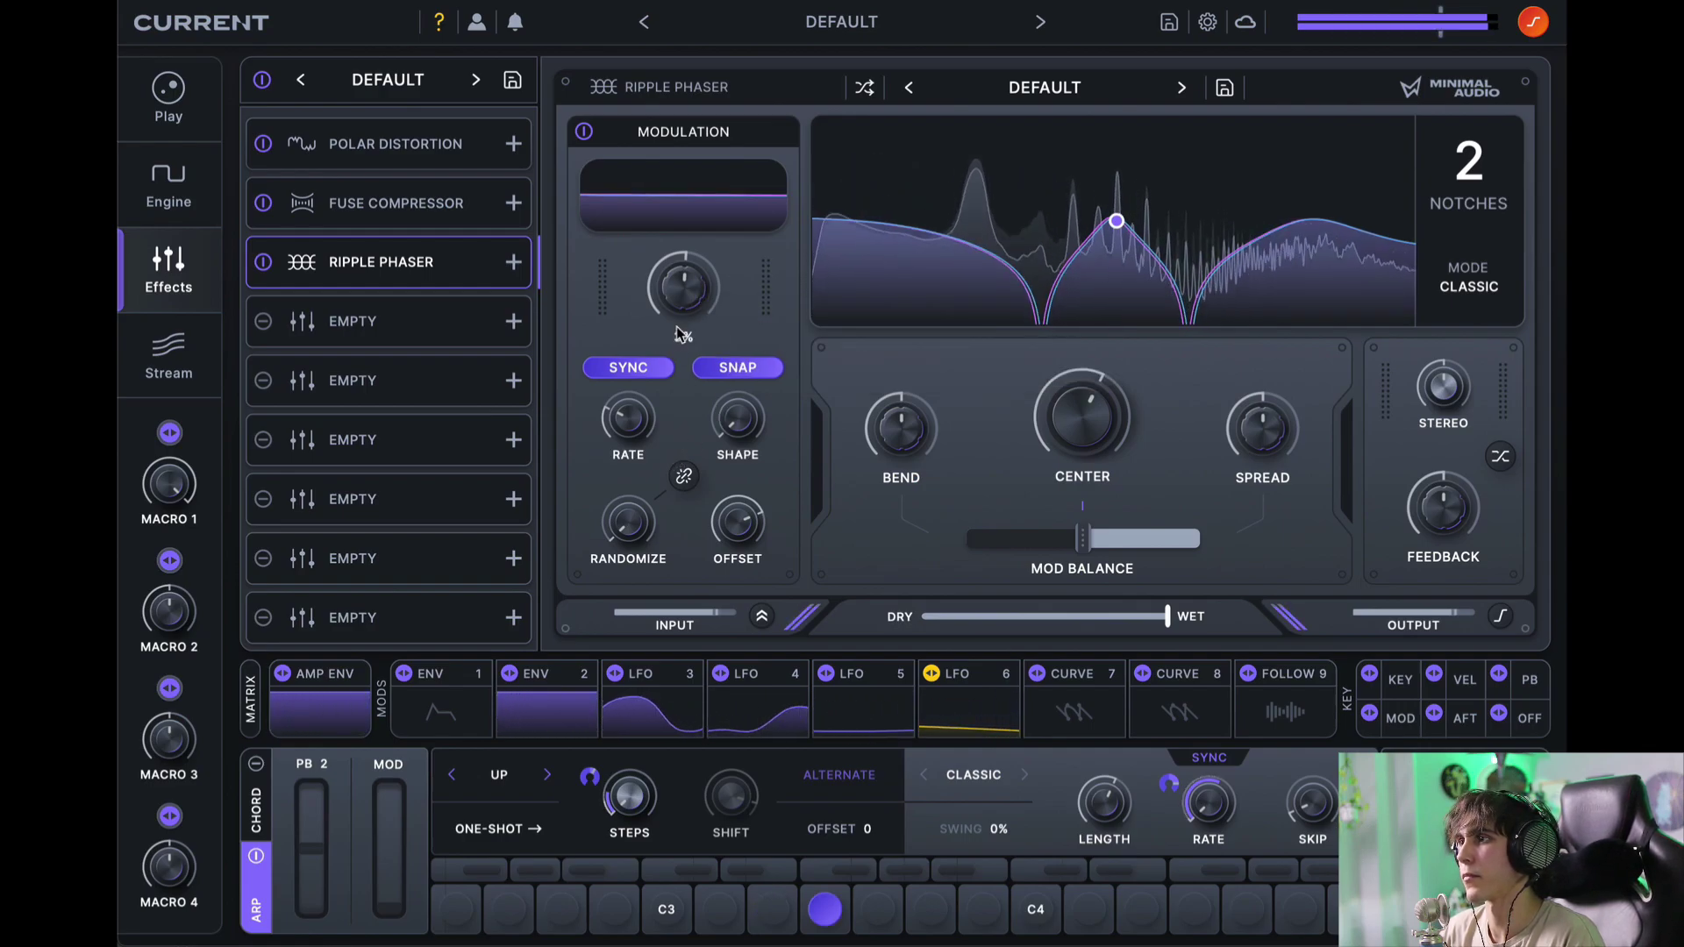
left_click_drag(1067, 439, 1024, 482)
left_click_drag(964, 530, 1024, 373)
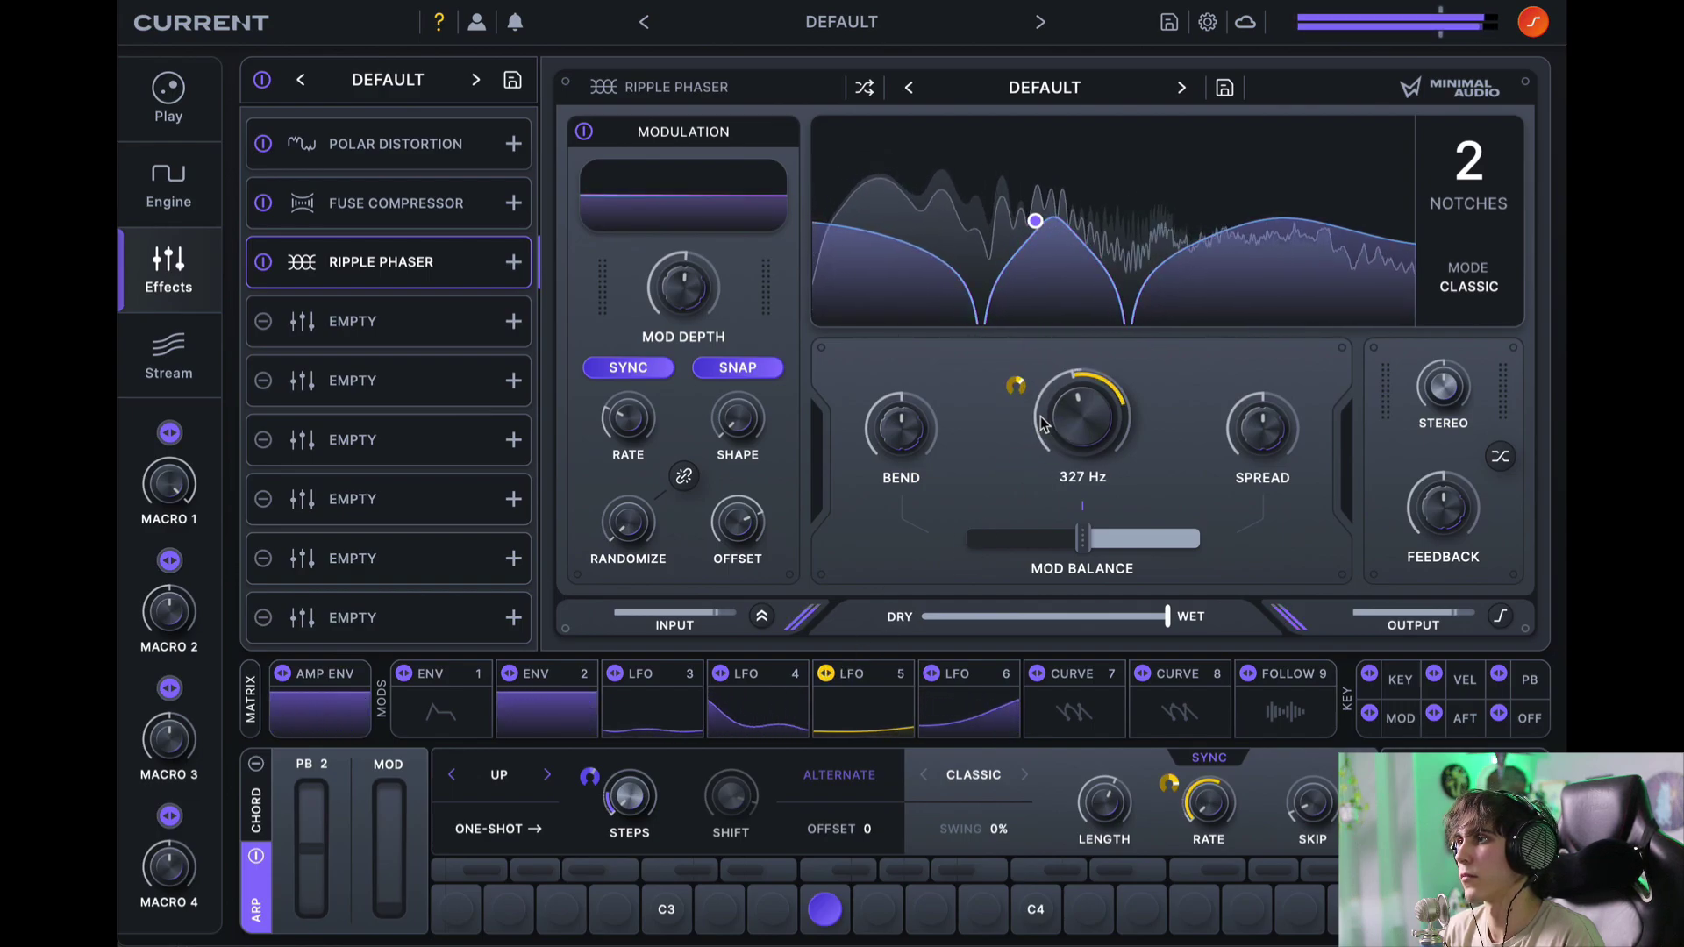
Step: Raise the Ripple Phaser's randomize amount to 54% and modulate its stereo offset with LFO 4
mouse_move(1267, 448)
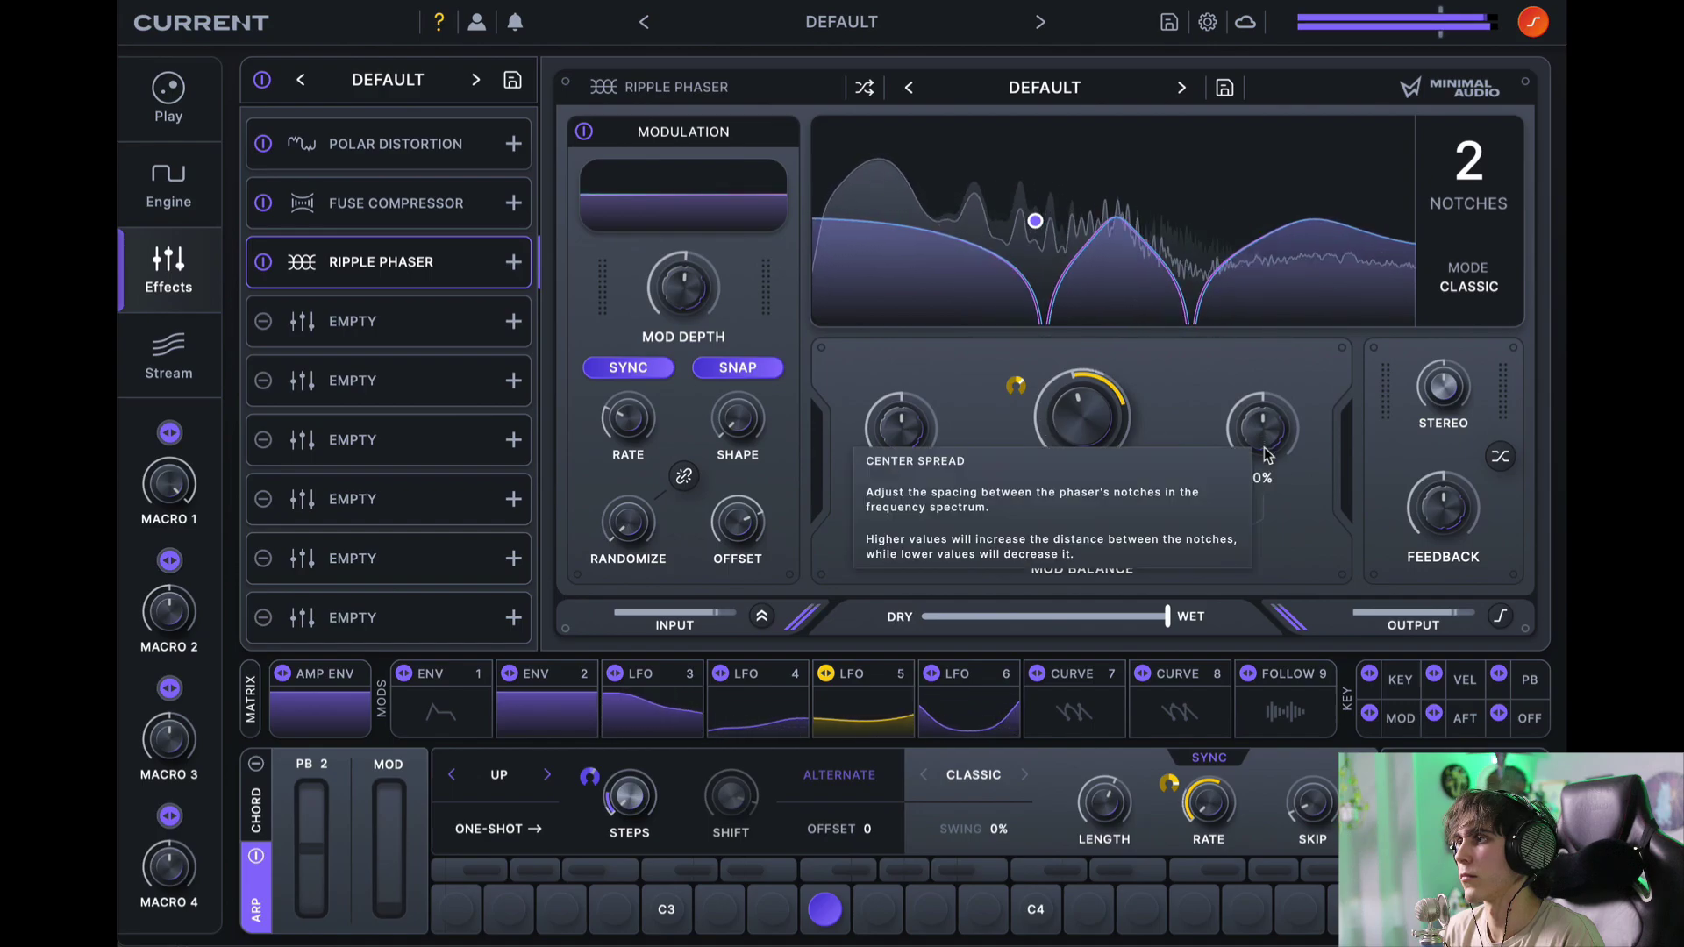
mouse_move(893, 465)
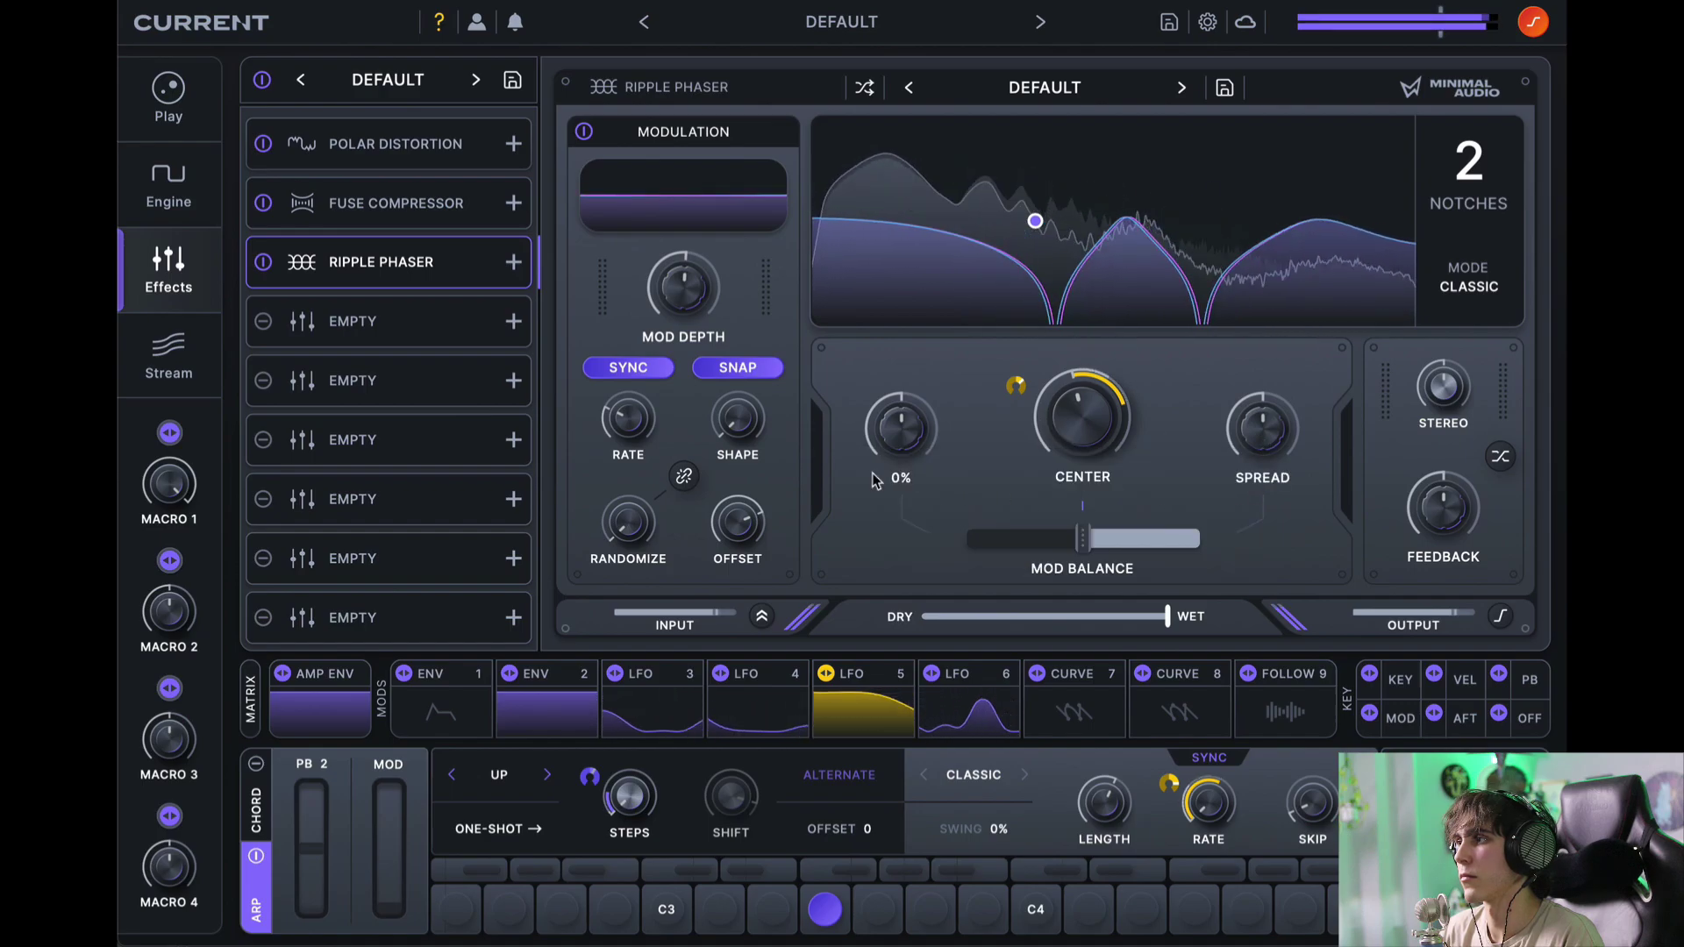
mouse_move(672, 531)
left_click_drag(636, 537, 670, 399)
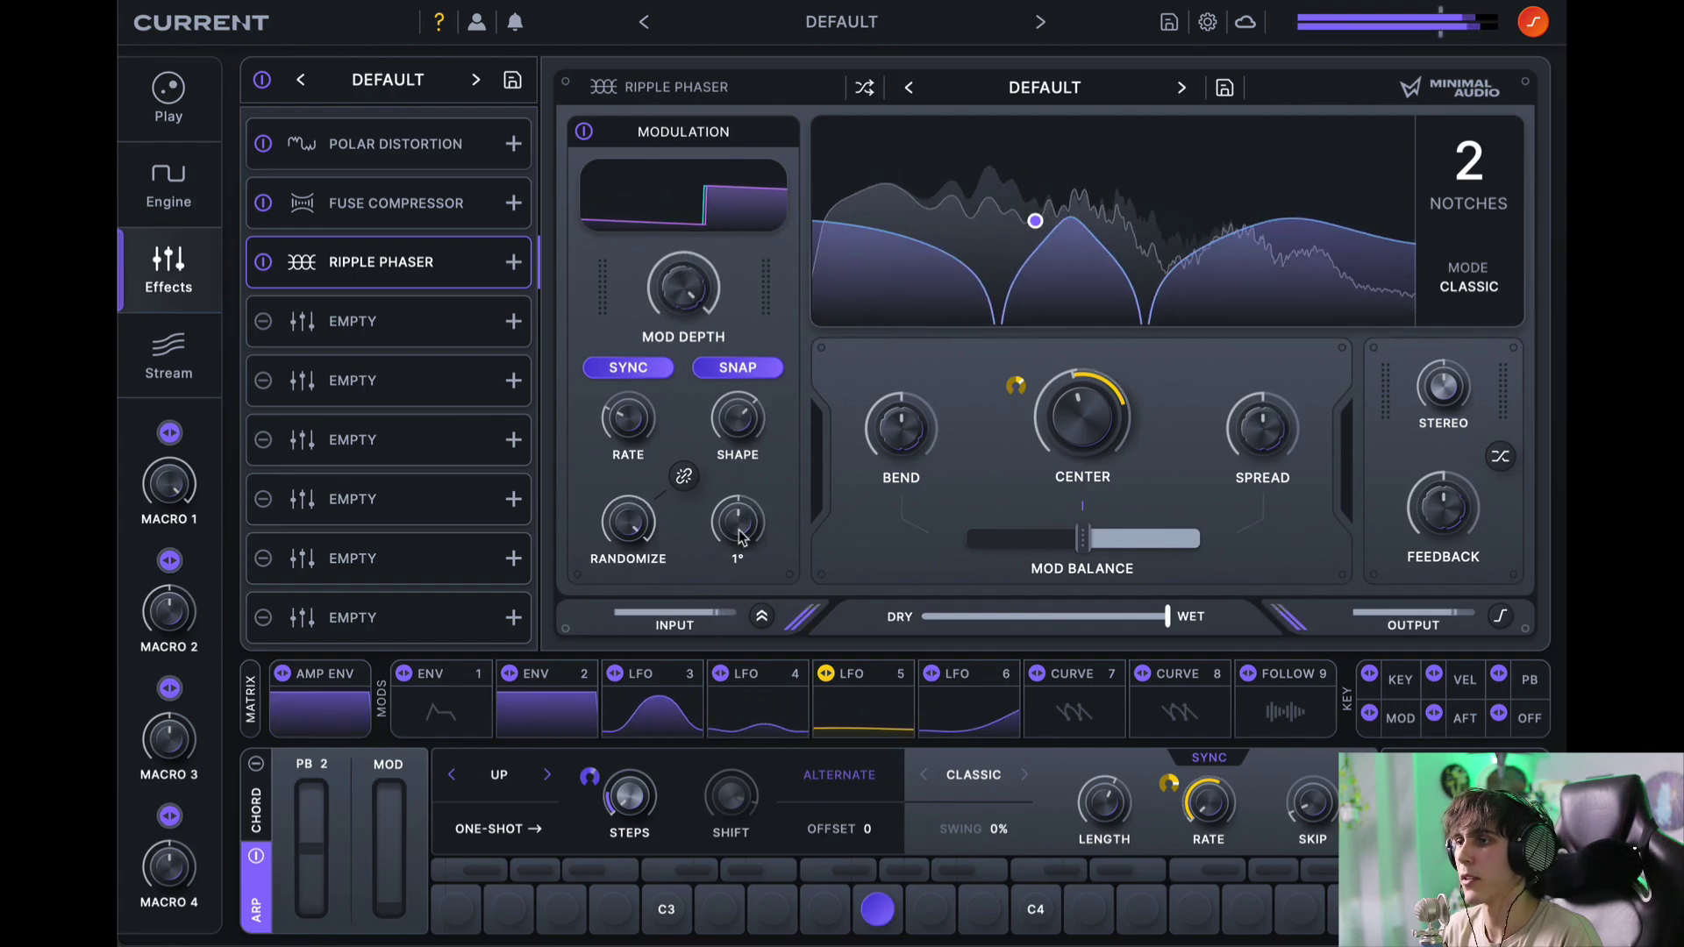
left_click_drag(719, 667, 735, 518)
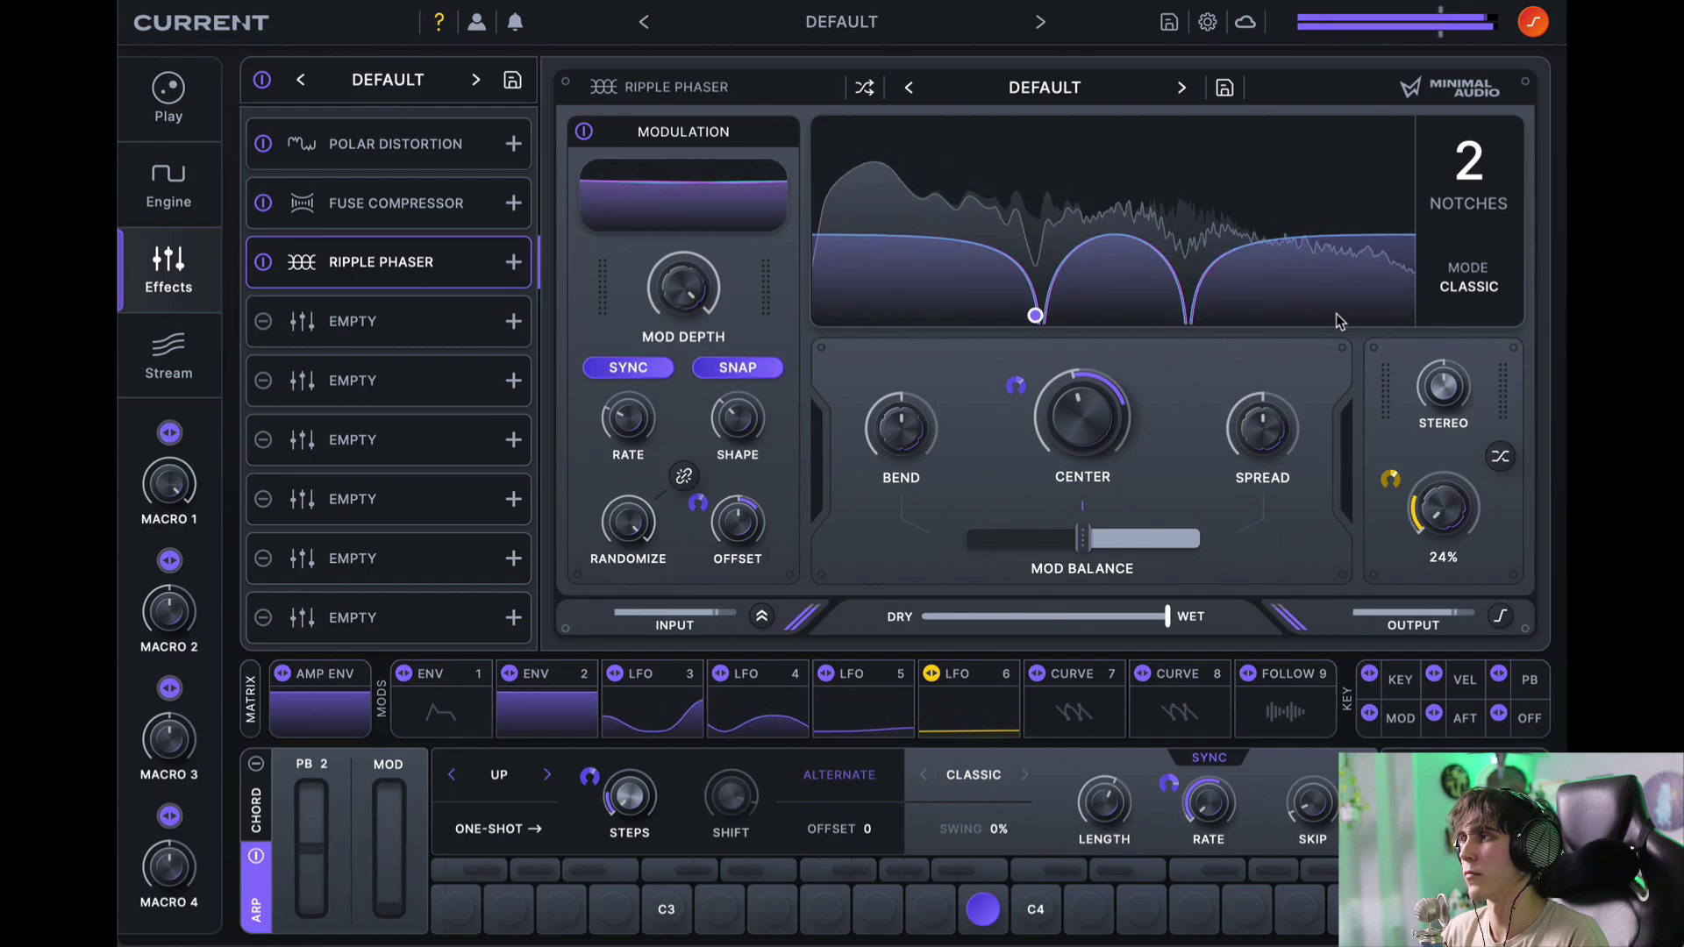
Step: Switch the phaser mode to Clean, then to Disperse, and bring up LFO 5's settings
left_click(1461, 289)
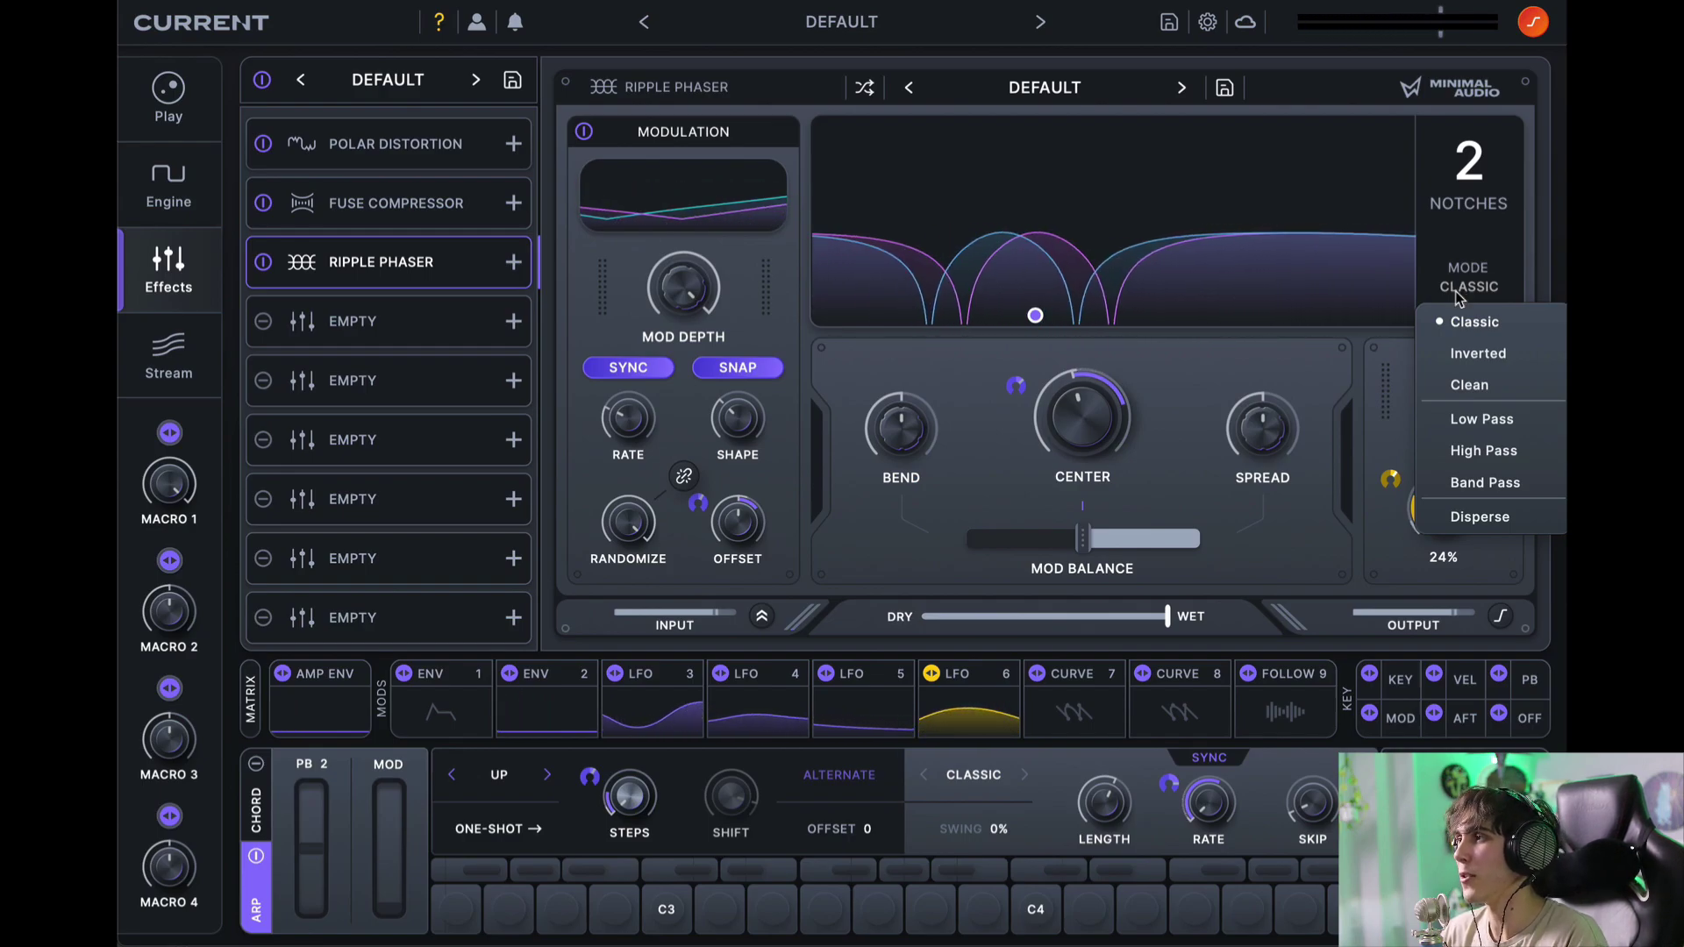
left_click(1448, 387)
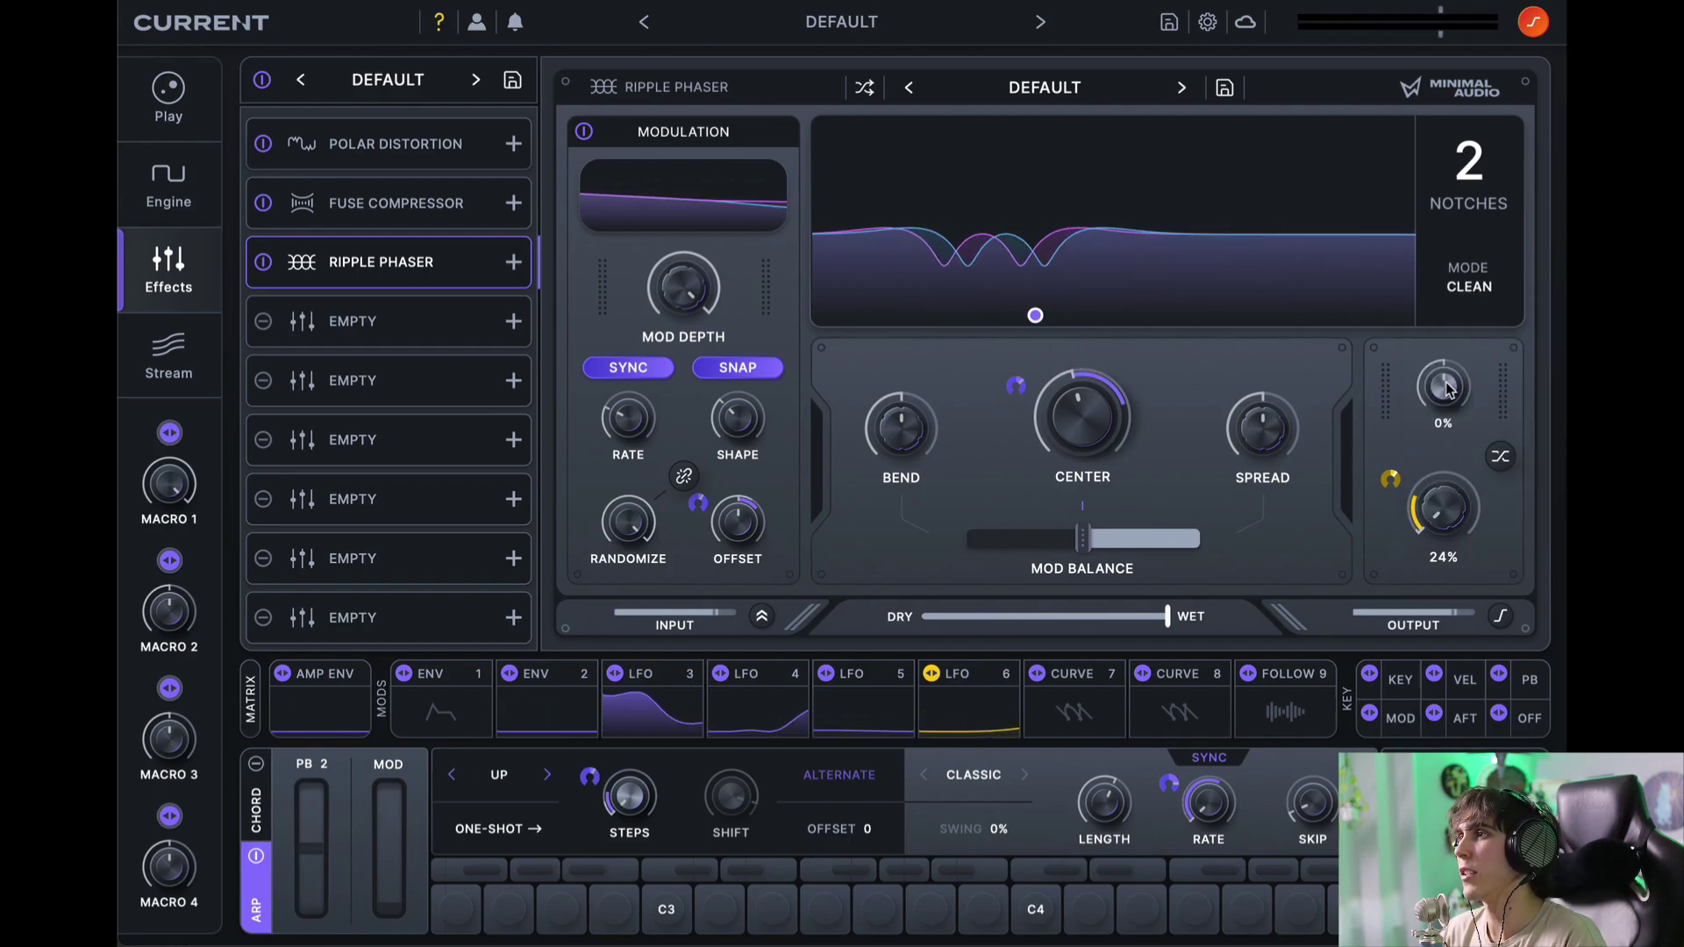
left_click(1465, 293)
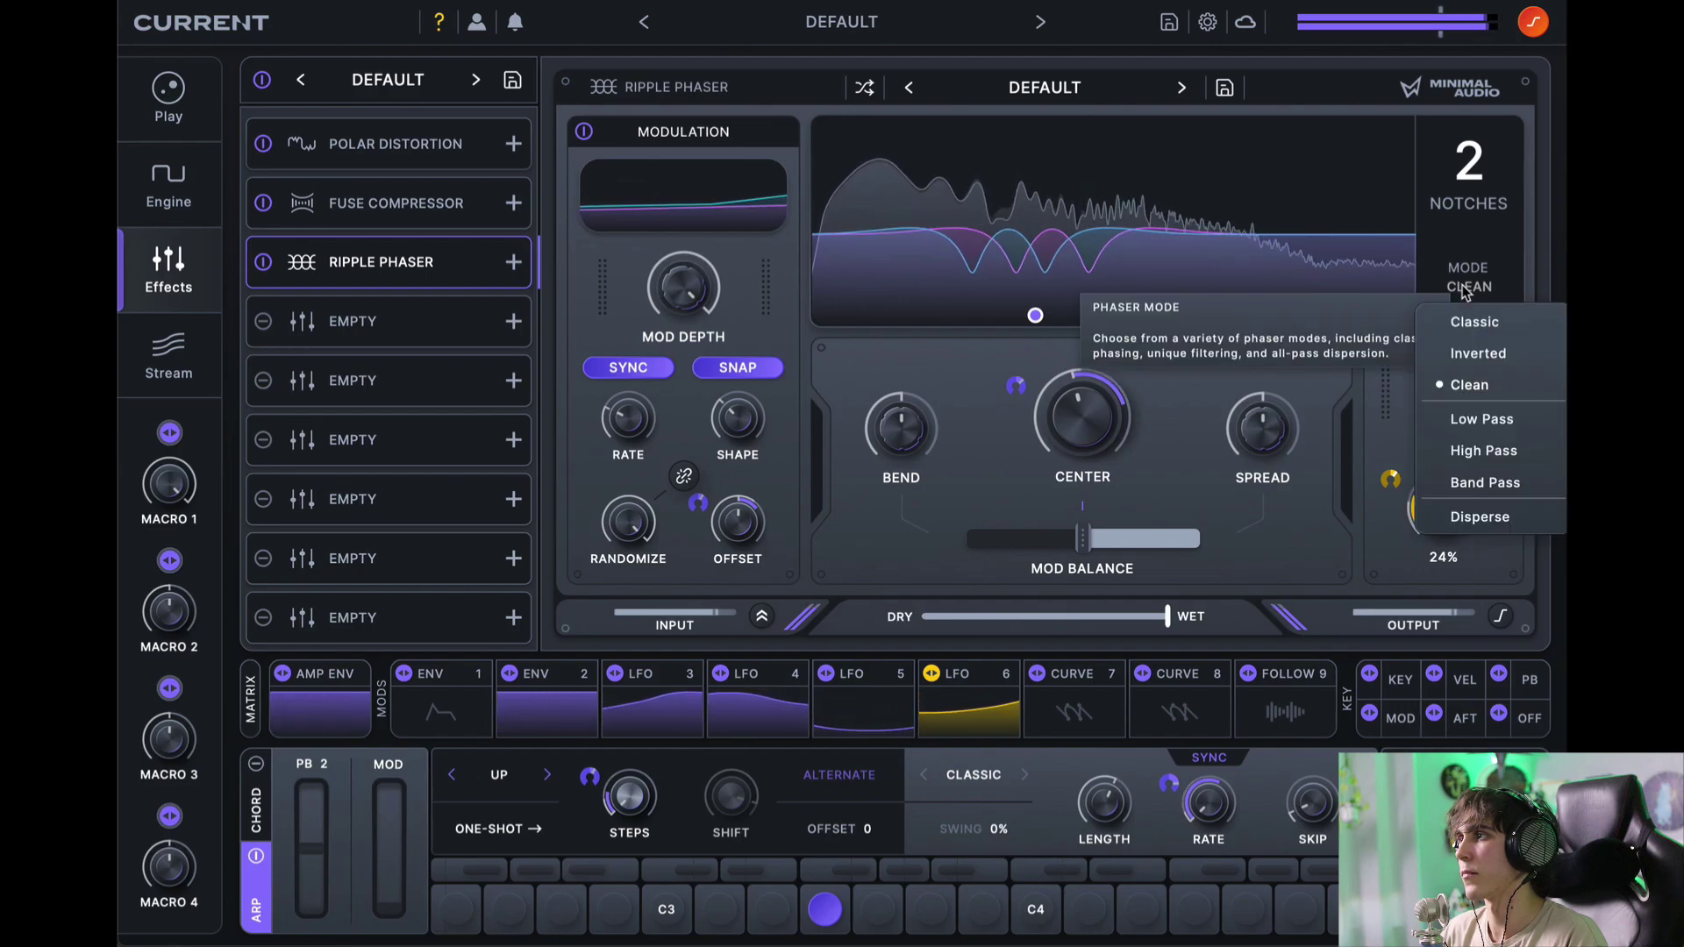
left_click(1472, 516)
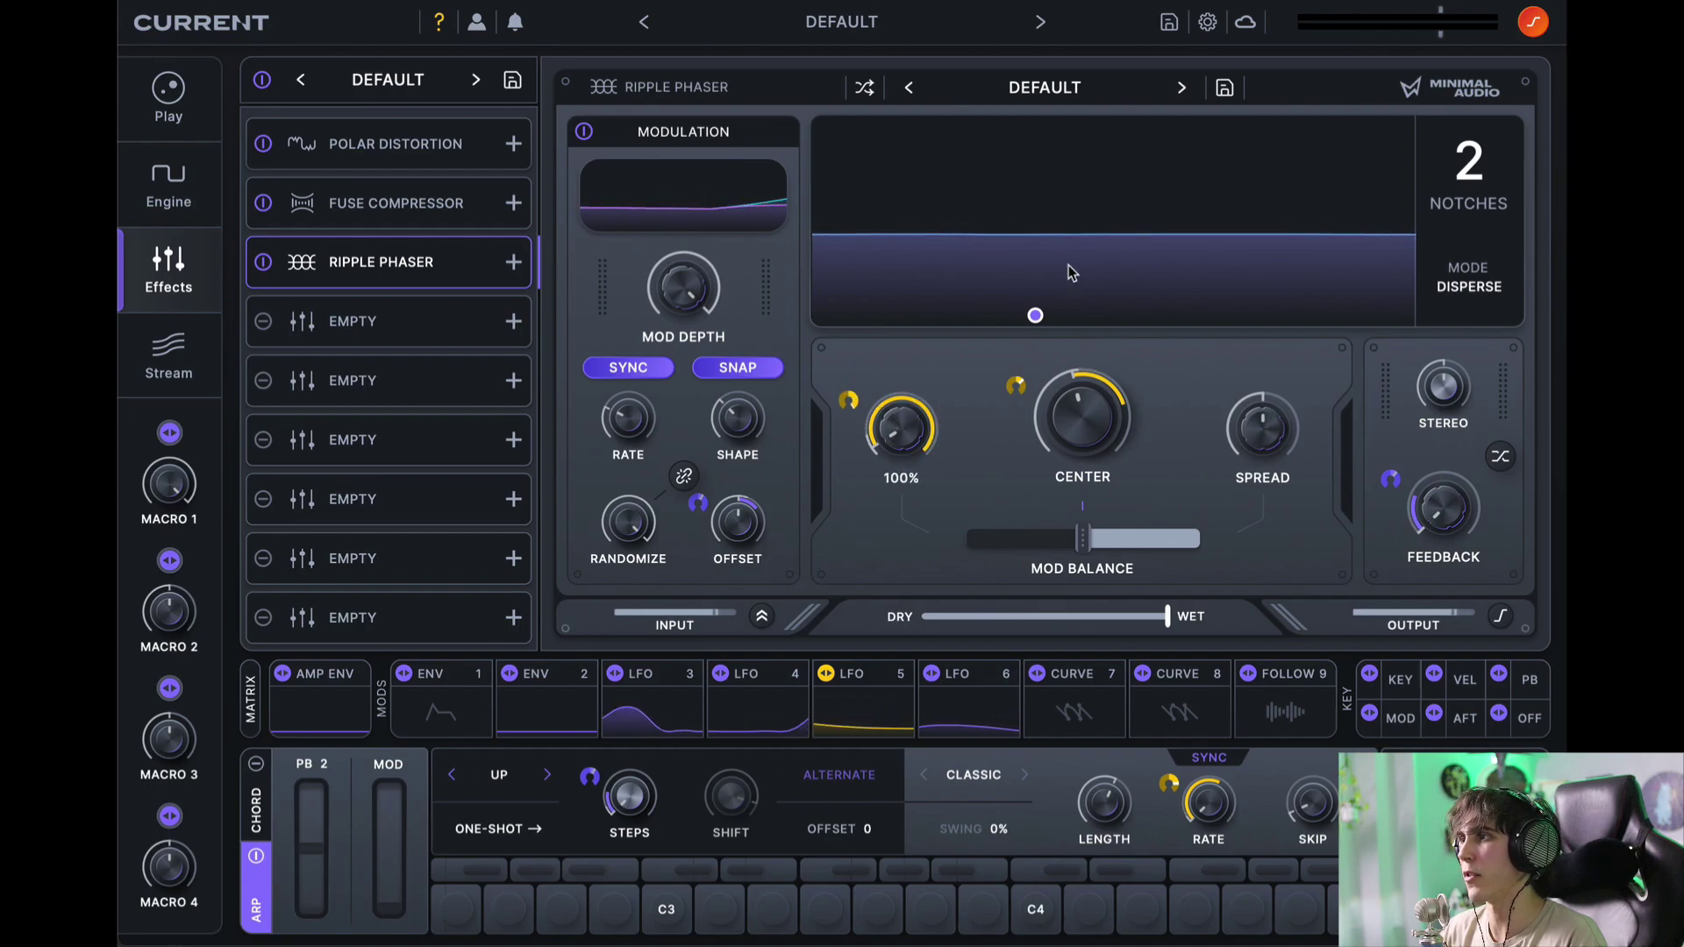
mouse_move(1381, 518)
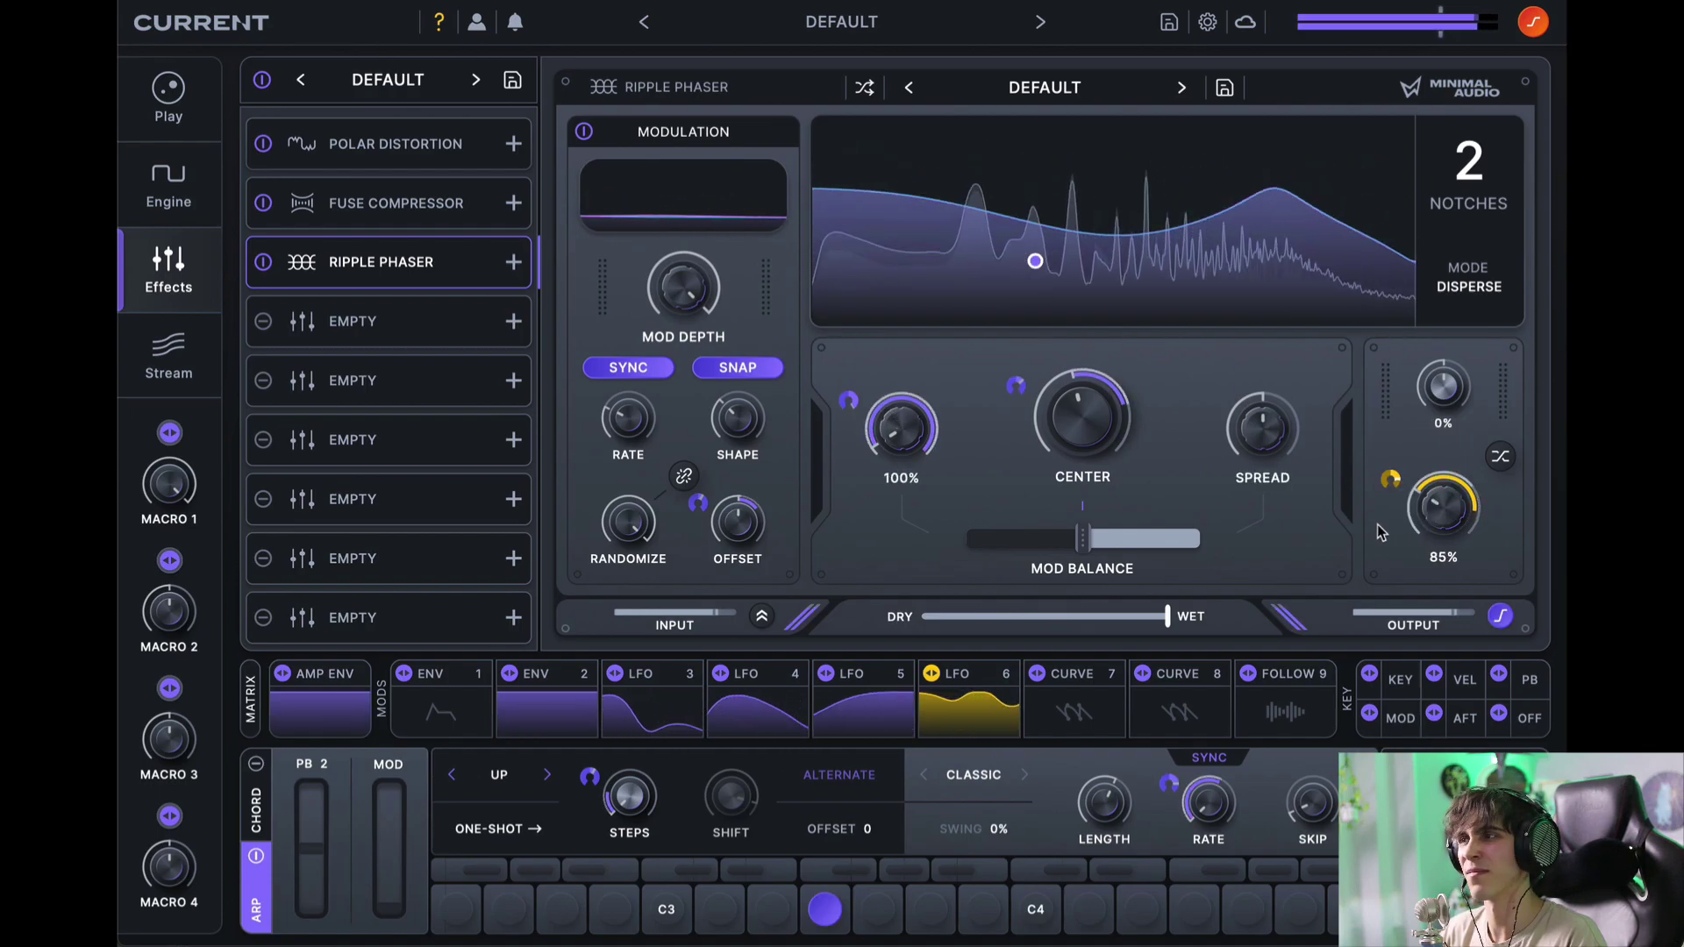
left_click(864, 693)
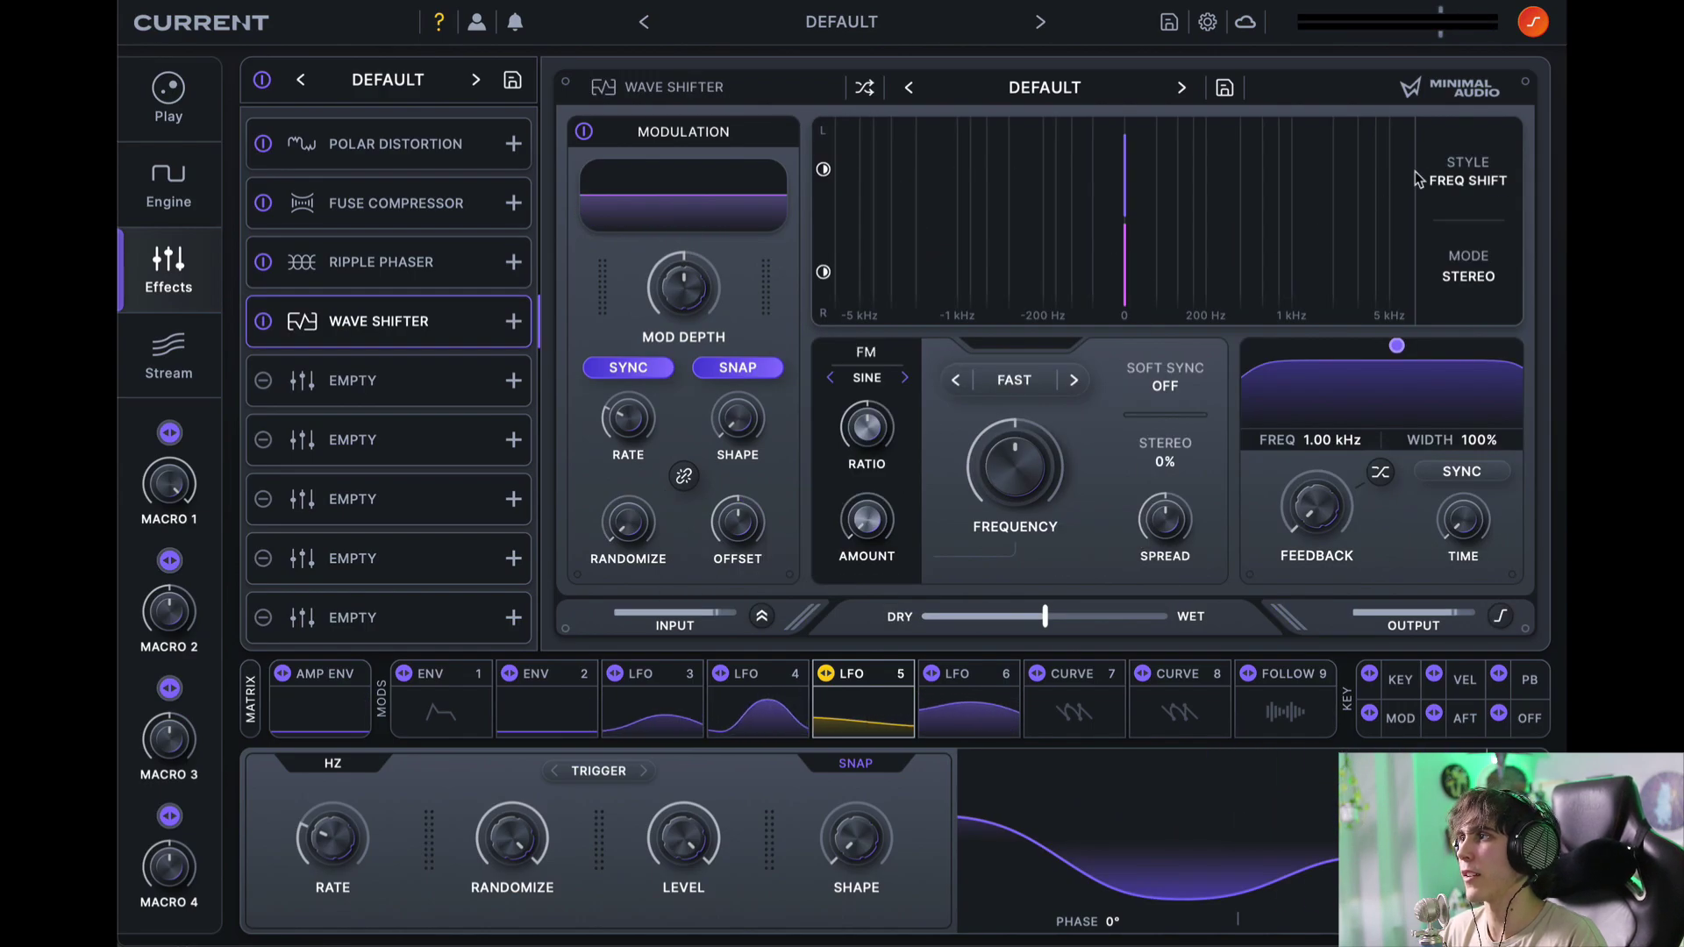
Step: Browse the Wave Shifter styles and modulate its dry/wet with LFO 3 at full range
left_click(1419, 180)
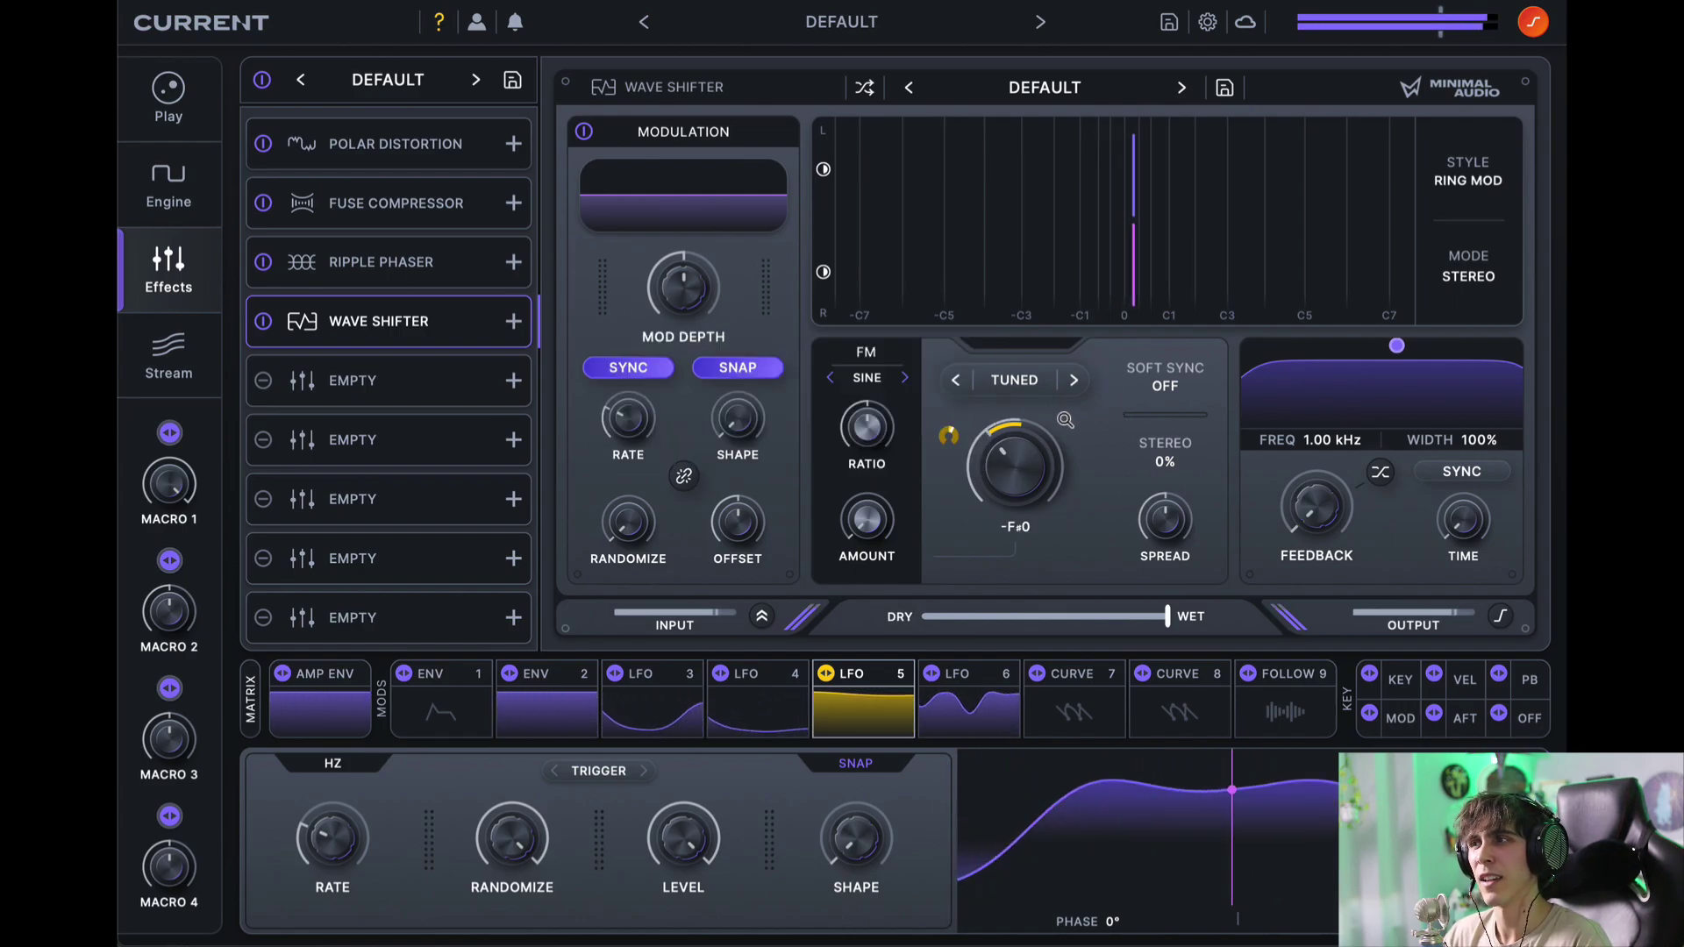
left_click(660, 695)
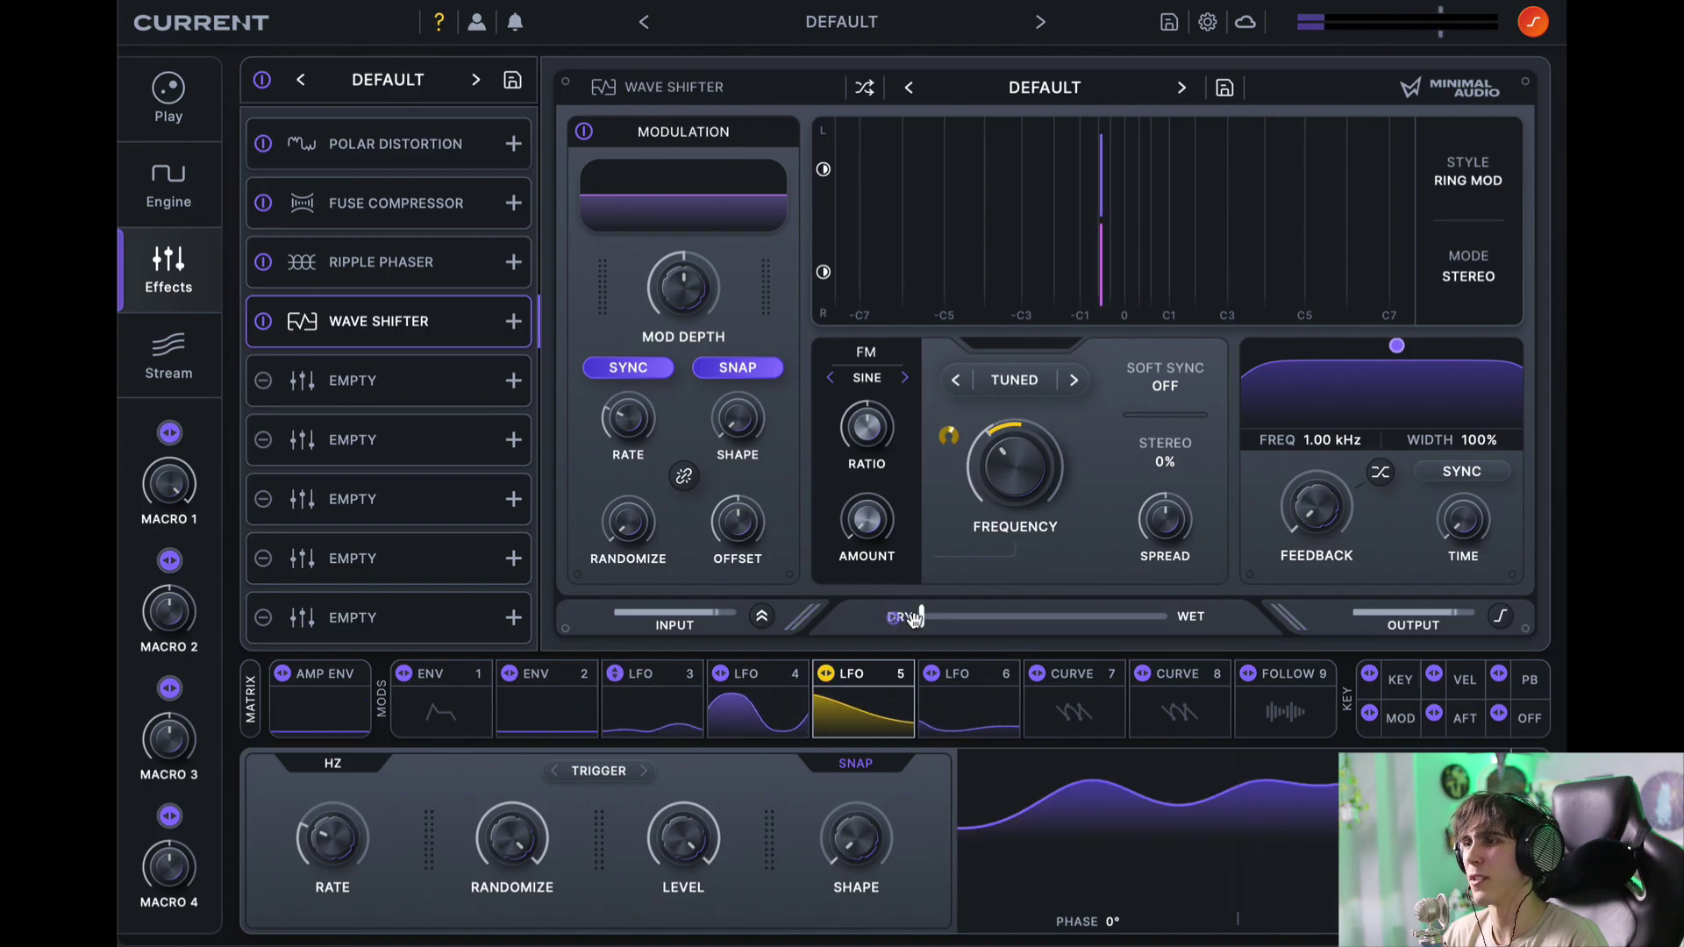
left_click_drag(928, 614, 884, 597)
left_click(1501, 617)
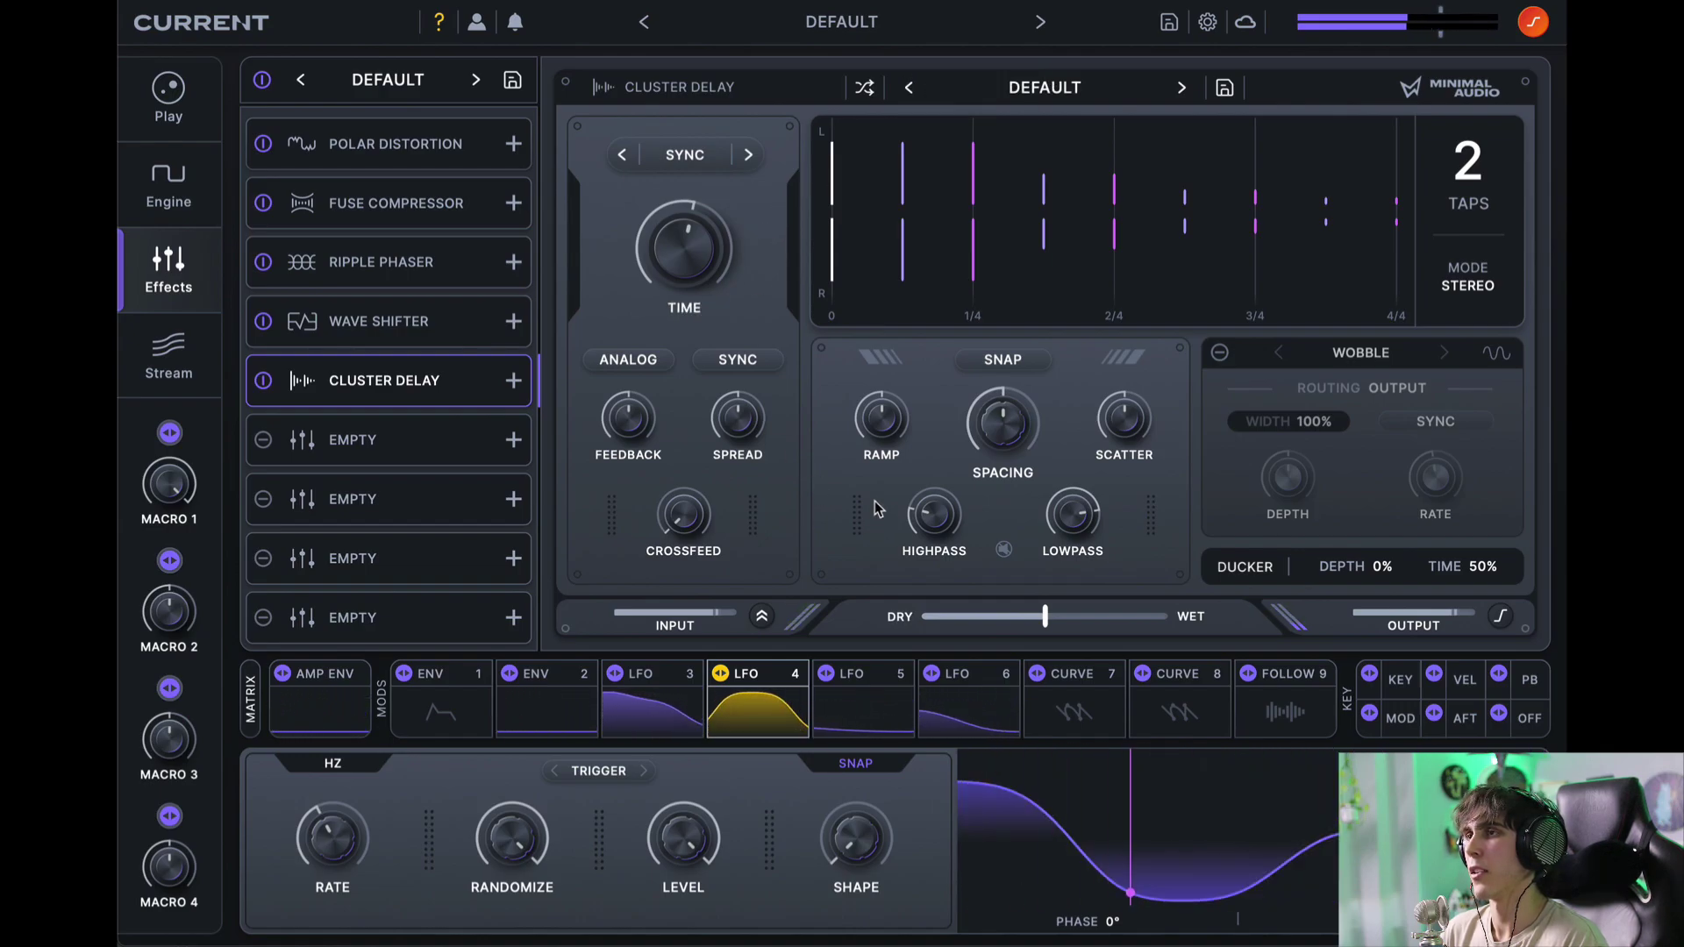
Step: Set delay highpass to 149 Hz and modulate a shorter delay time with a slow, square LFO 6
left_click_drag(958, 541, 959, 451)
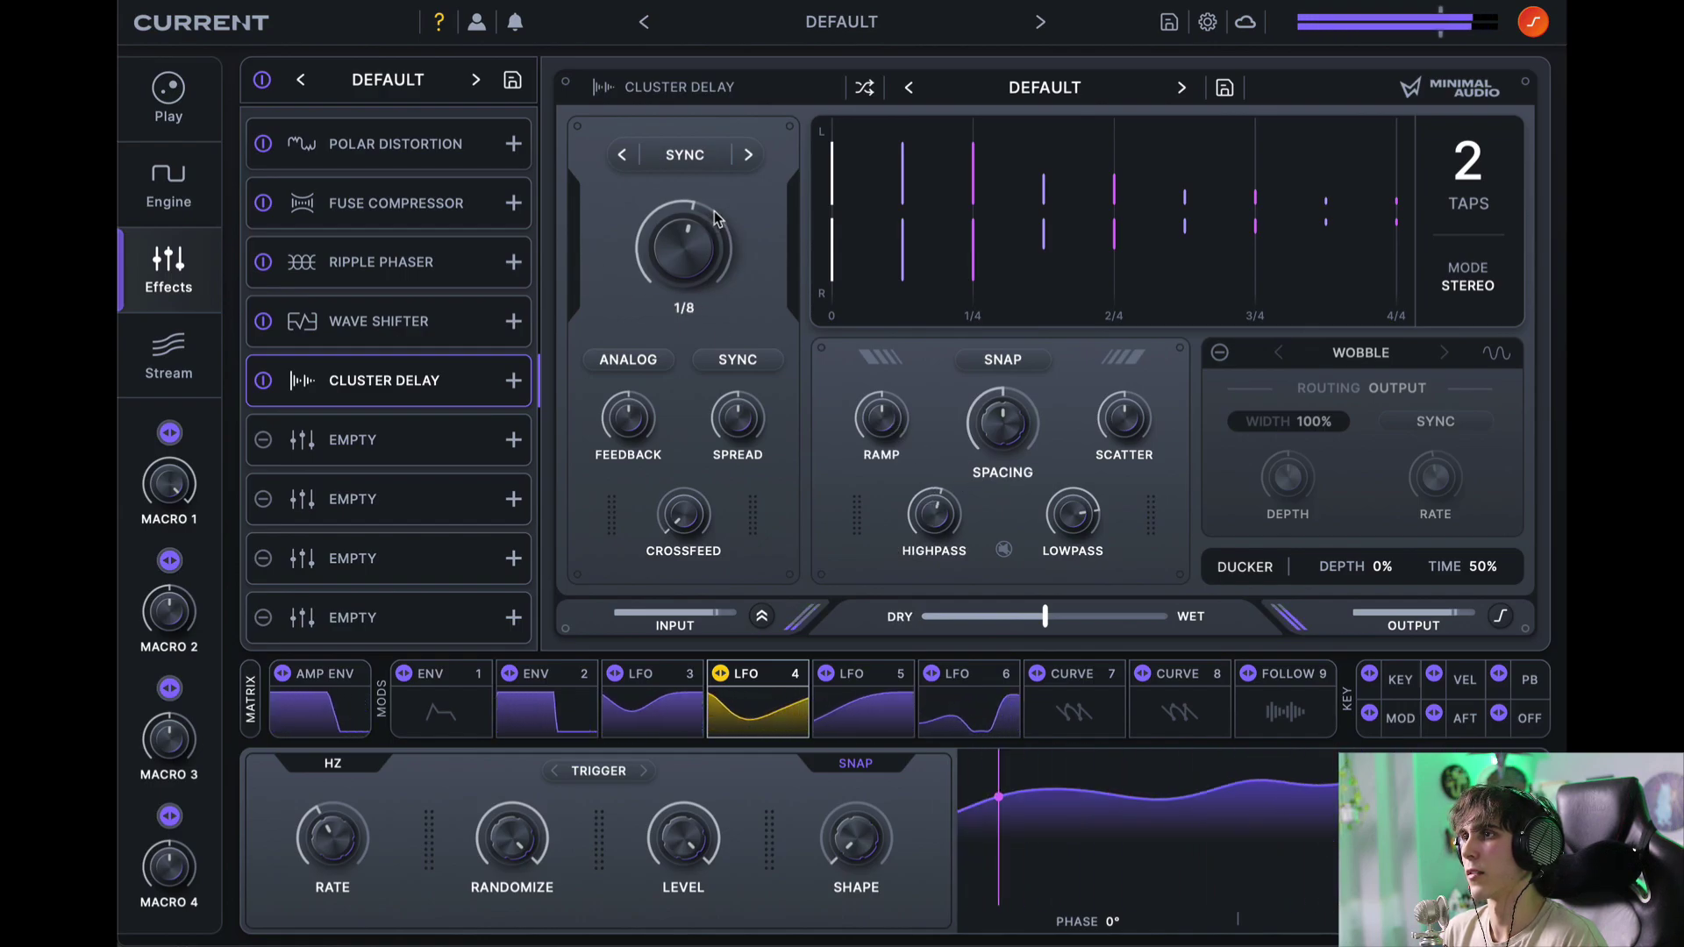
left_click_drag(931, 674, 767, 332)
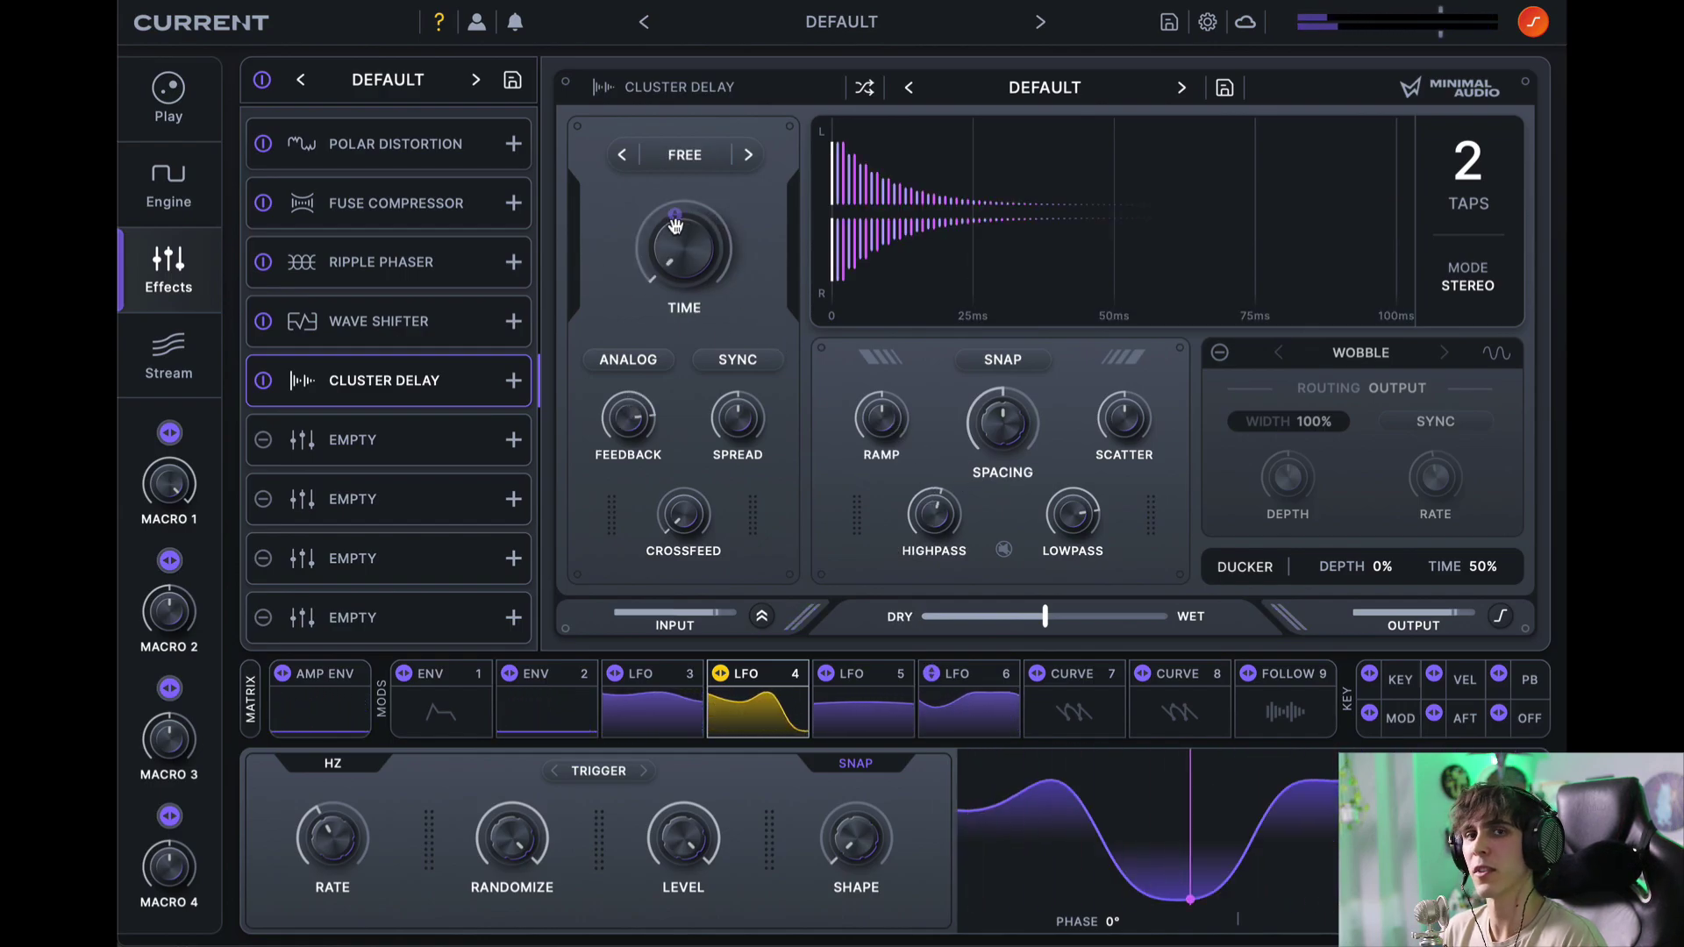
left_click_drag(676, 226, 675, 226)
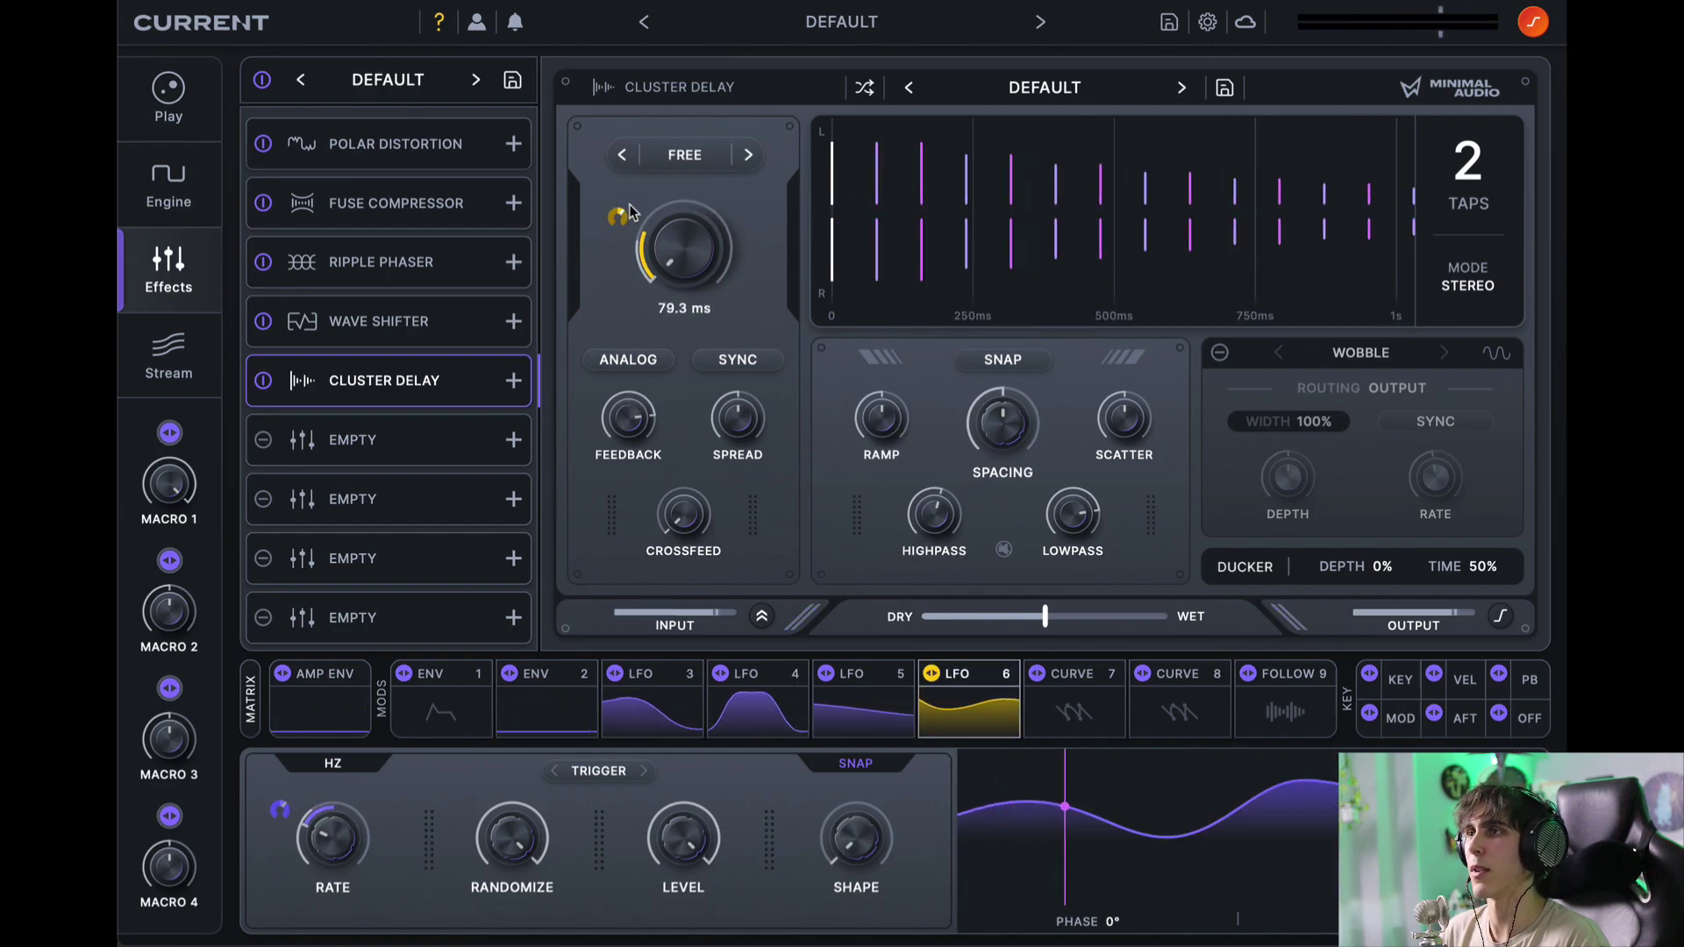
left_click_drag(875, 855, 883, 637)
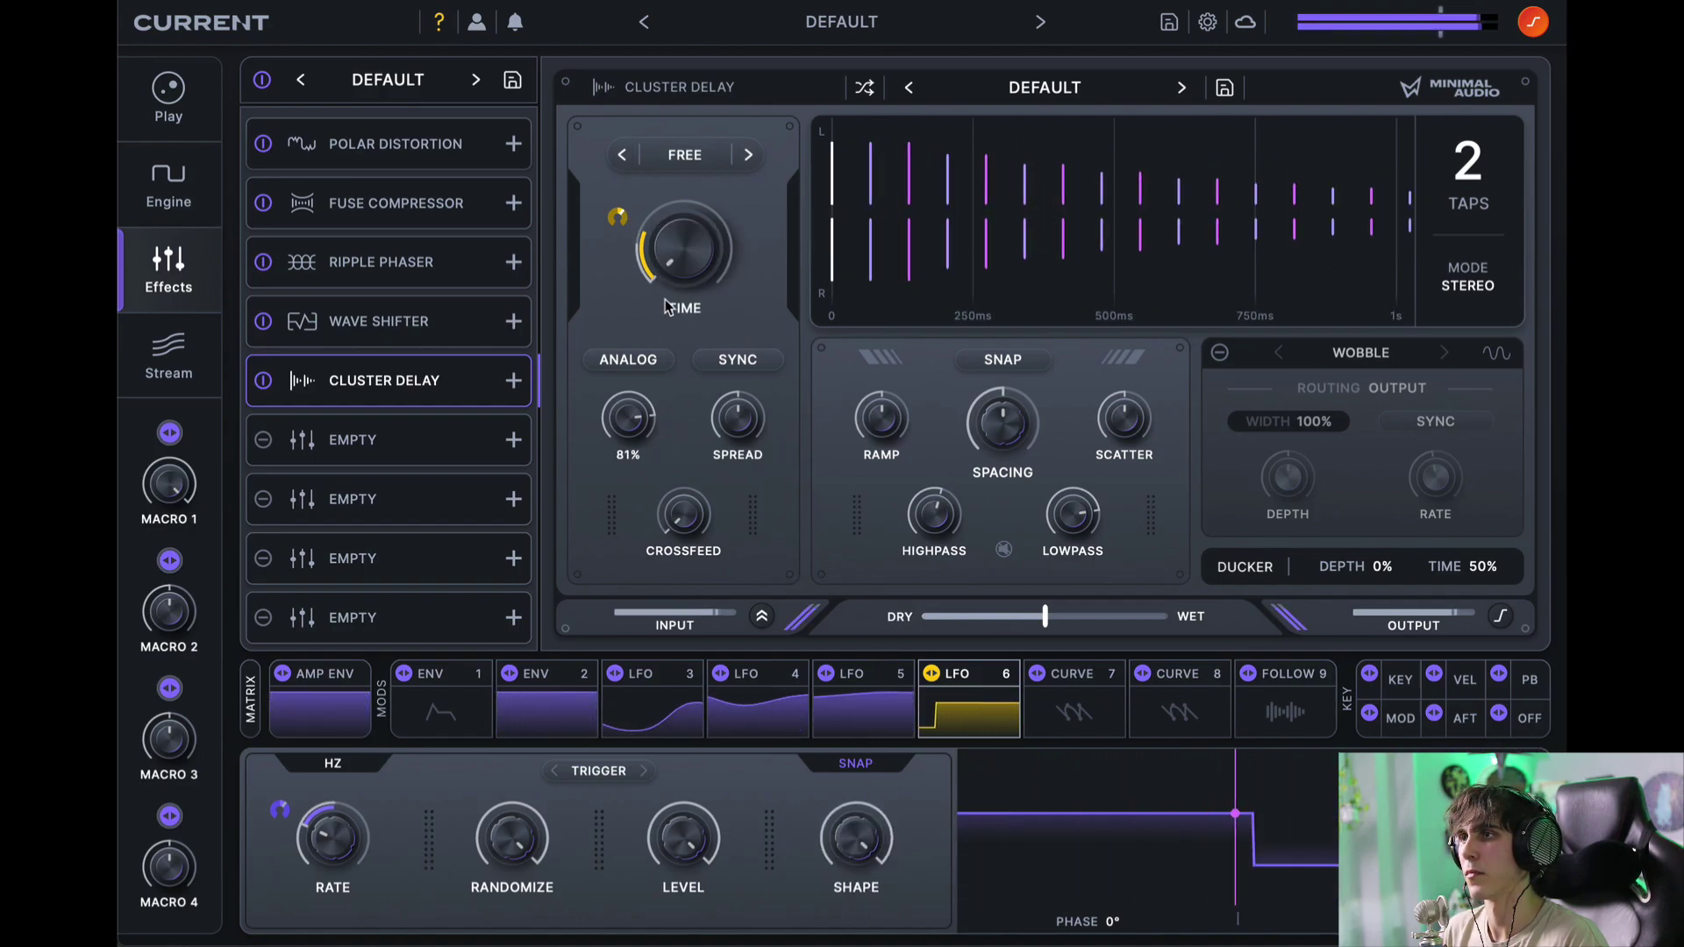
left_click_drag(676, 274, 675, 307)
left_click_drag(324, 844, 321, 880)
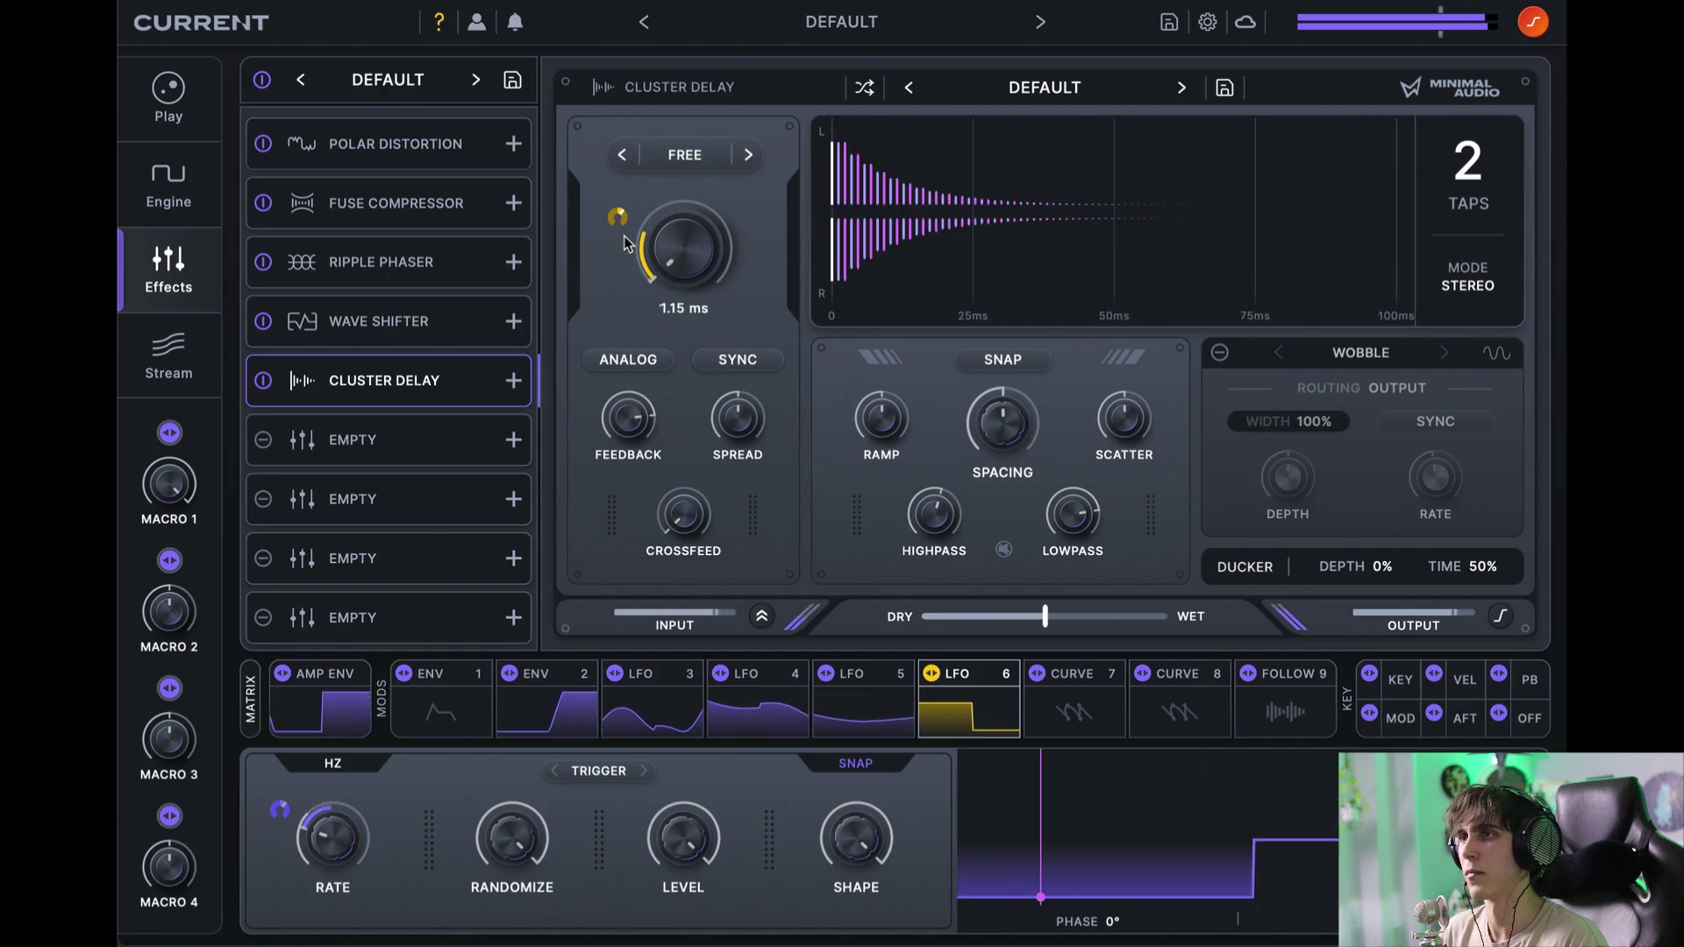
Step: Turn on analog mode, raise feedback with LFO 4 on it, and modulate dry/wet with LFO 5
left_click(645, 363)
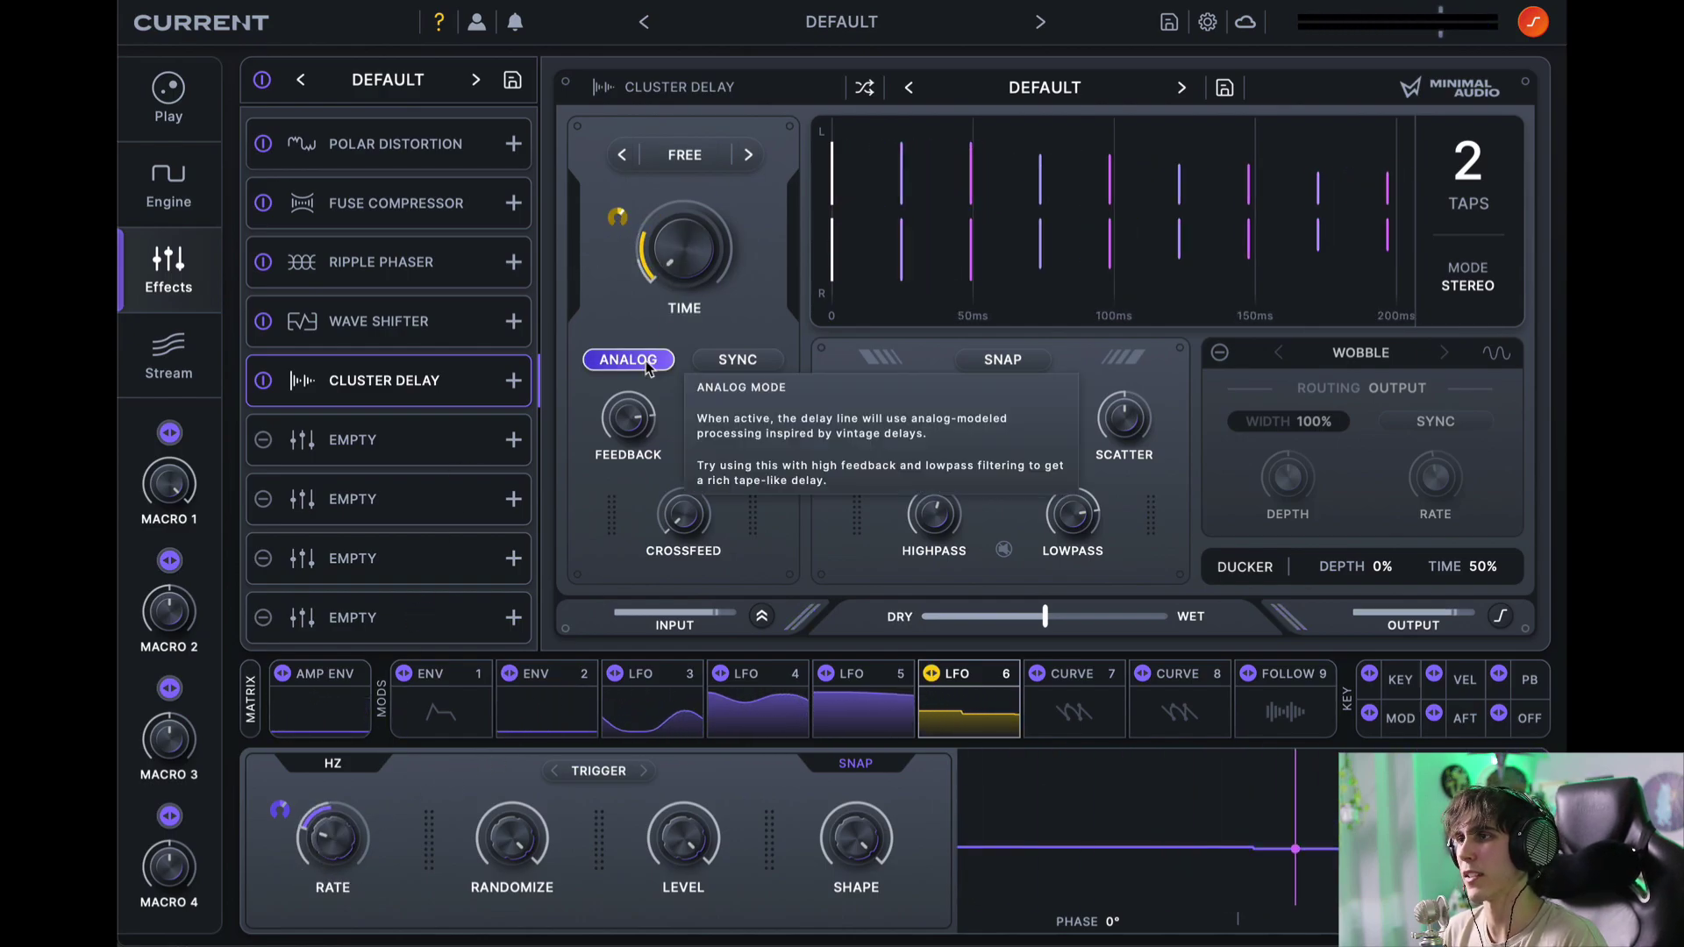
left_click_drag(637, 382, 626, 438)
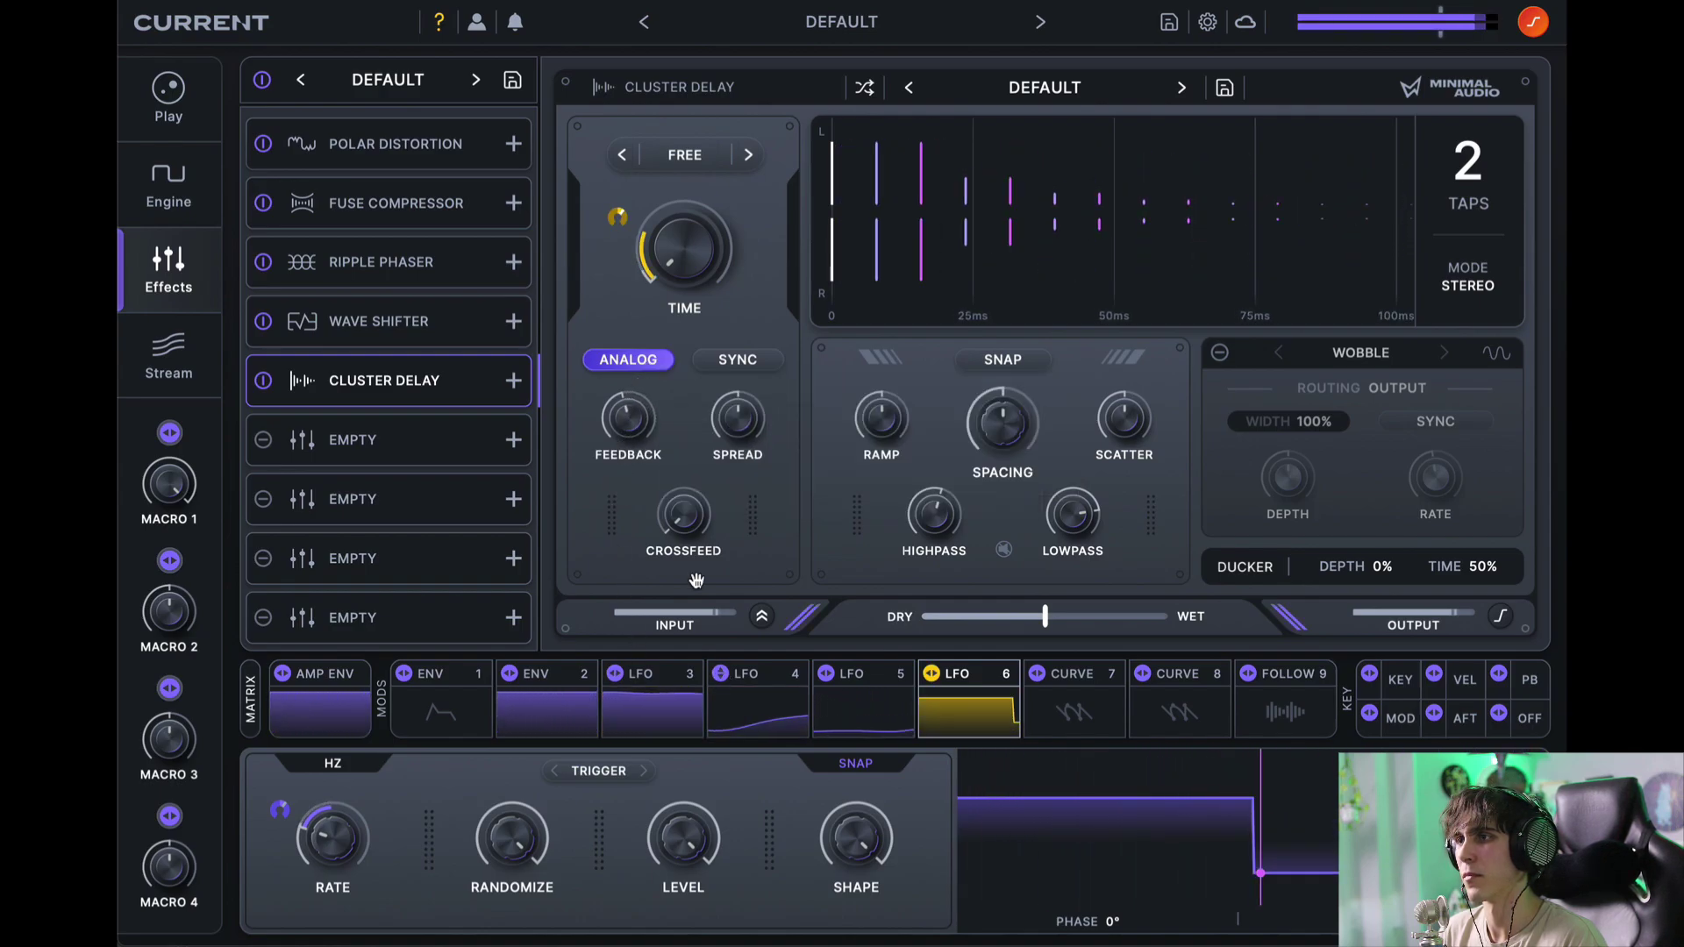
left_click_drag(627, 418, 627, 418)
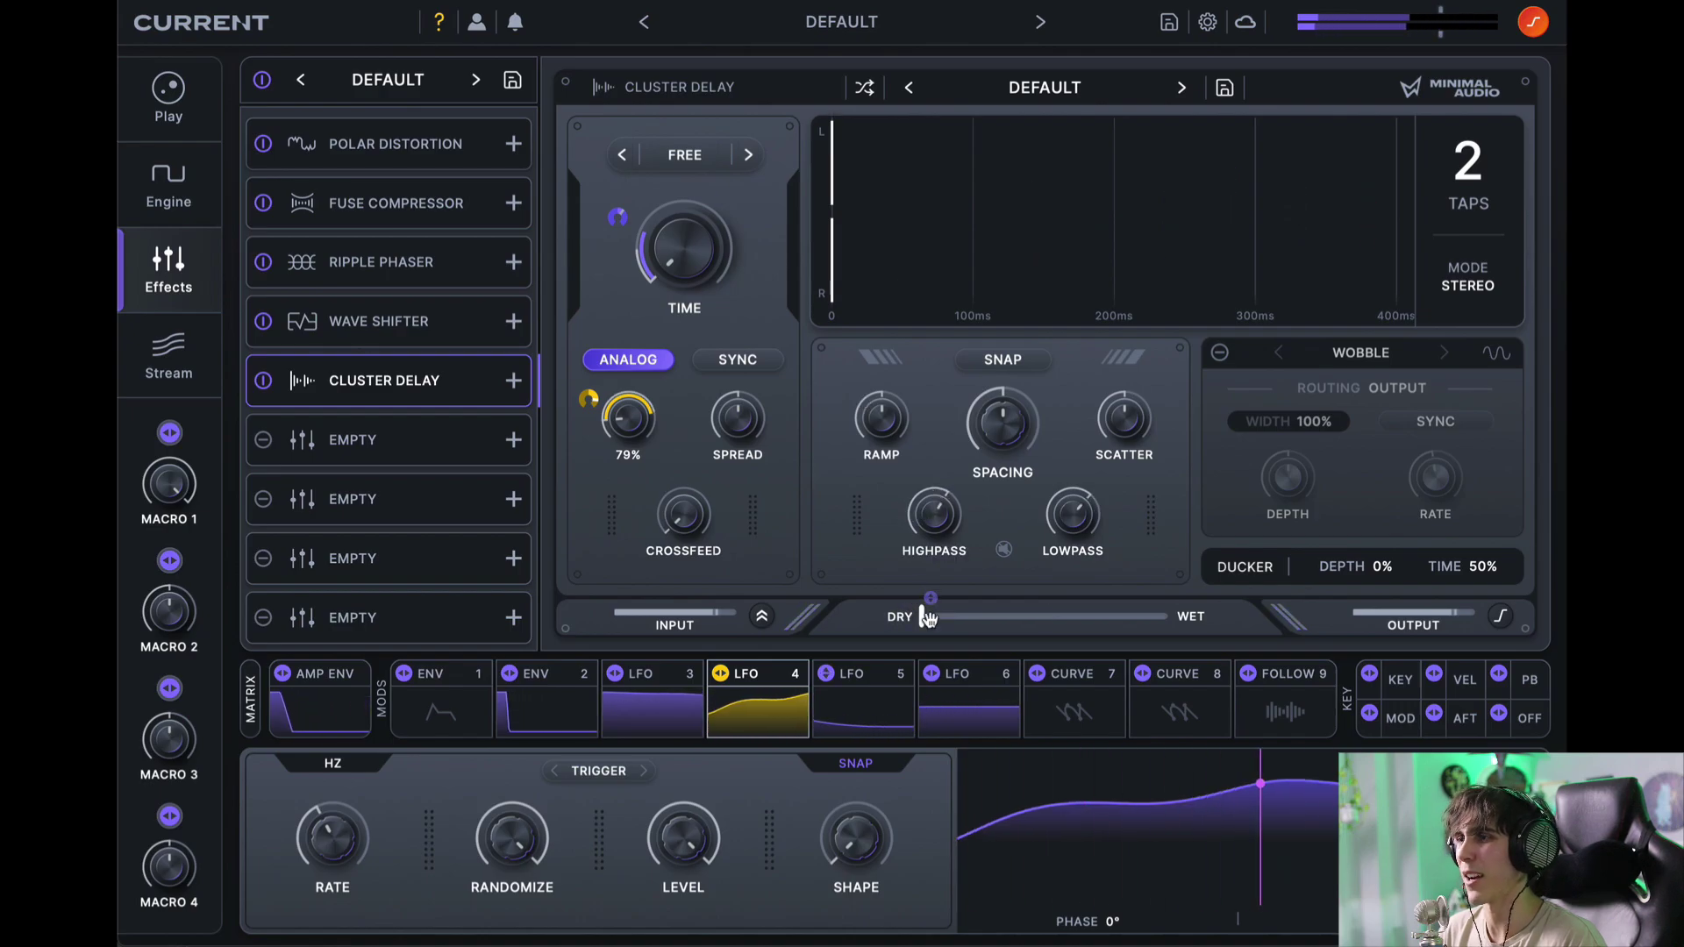
left_click_drag(827, 674, 874, 572)
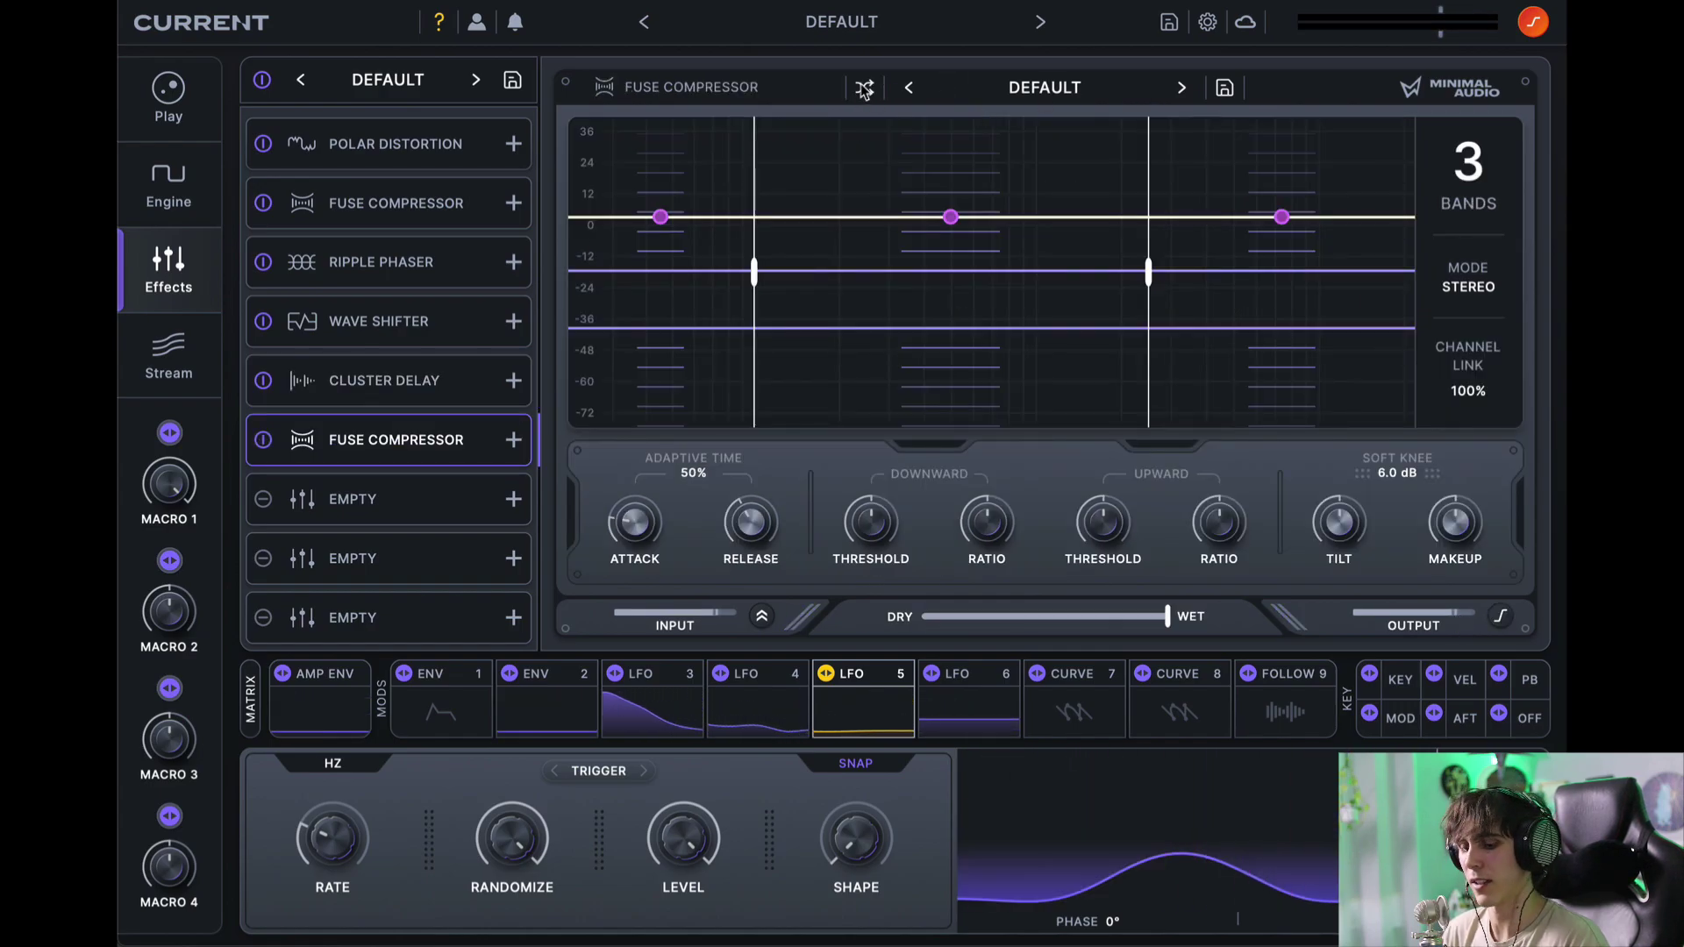
Step: Load a random compressor preset with 6.7 dB output gain and move an empty slot above it
left_click(864, 89)
left_click_drag(1461, 617, 1473, 616)
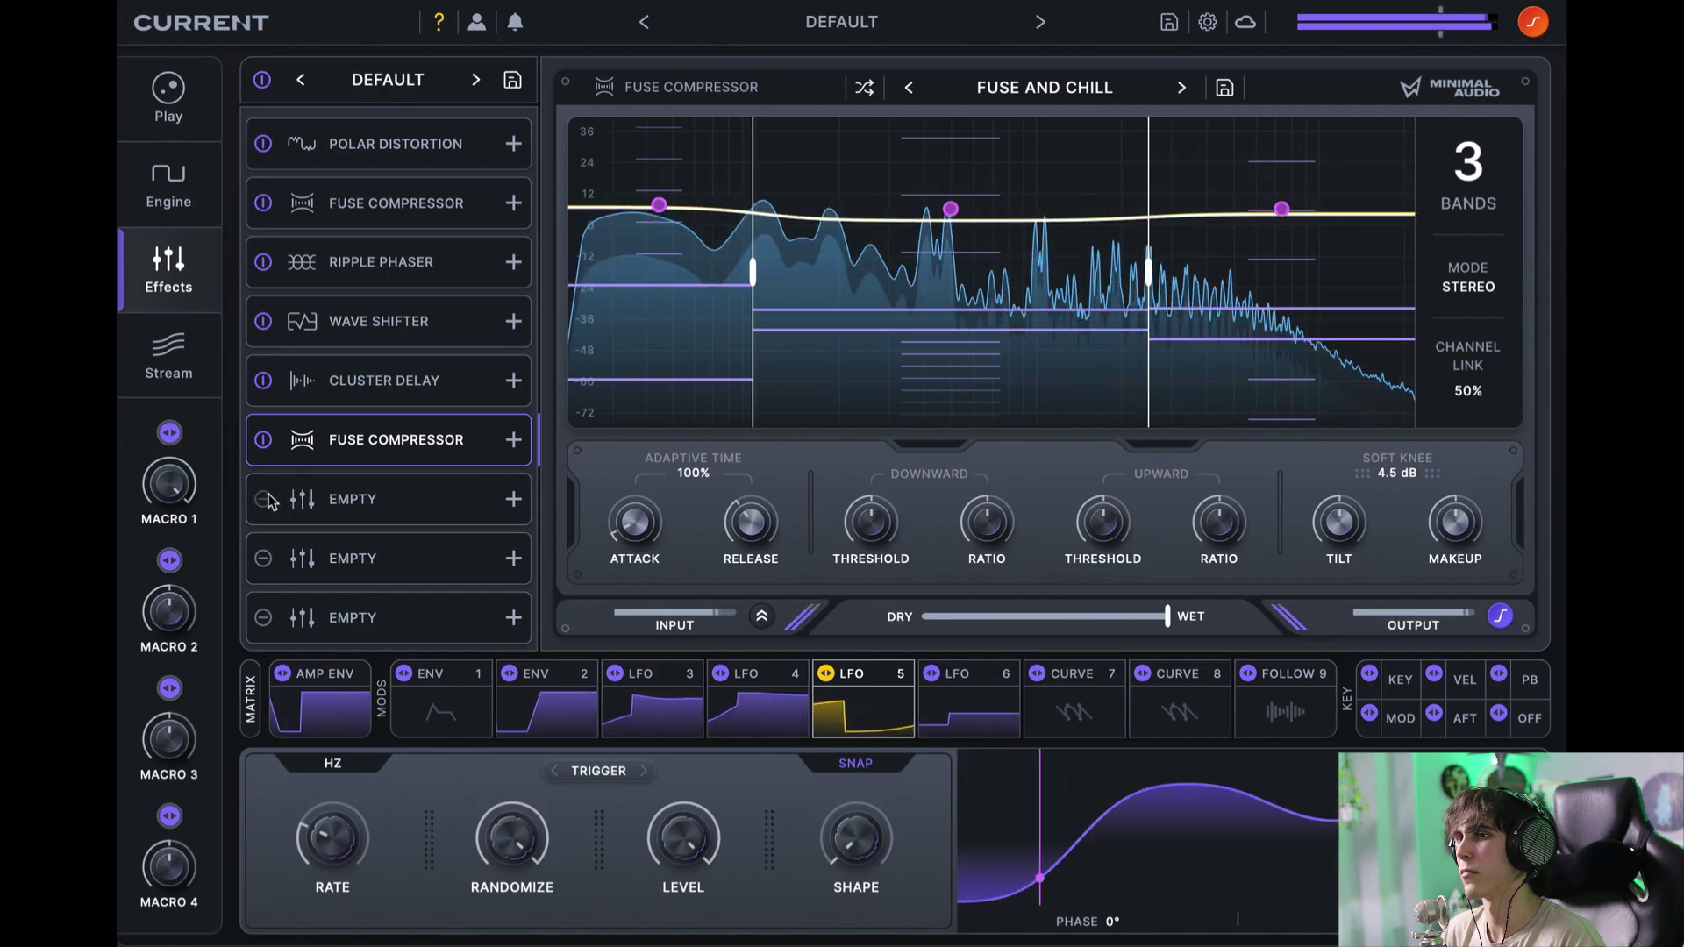
left_click(360, 514)
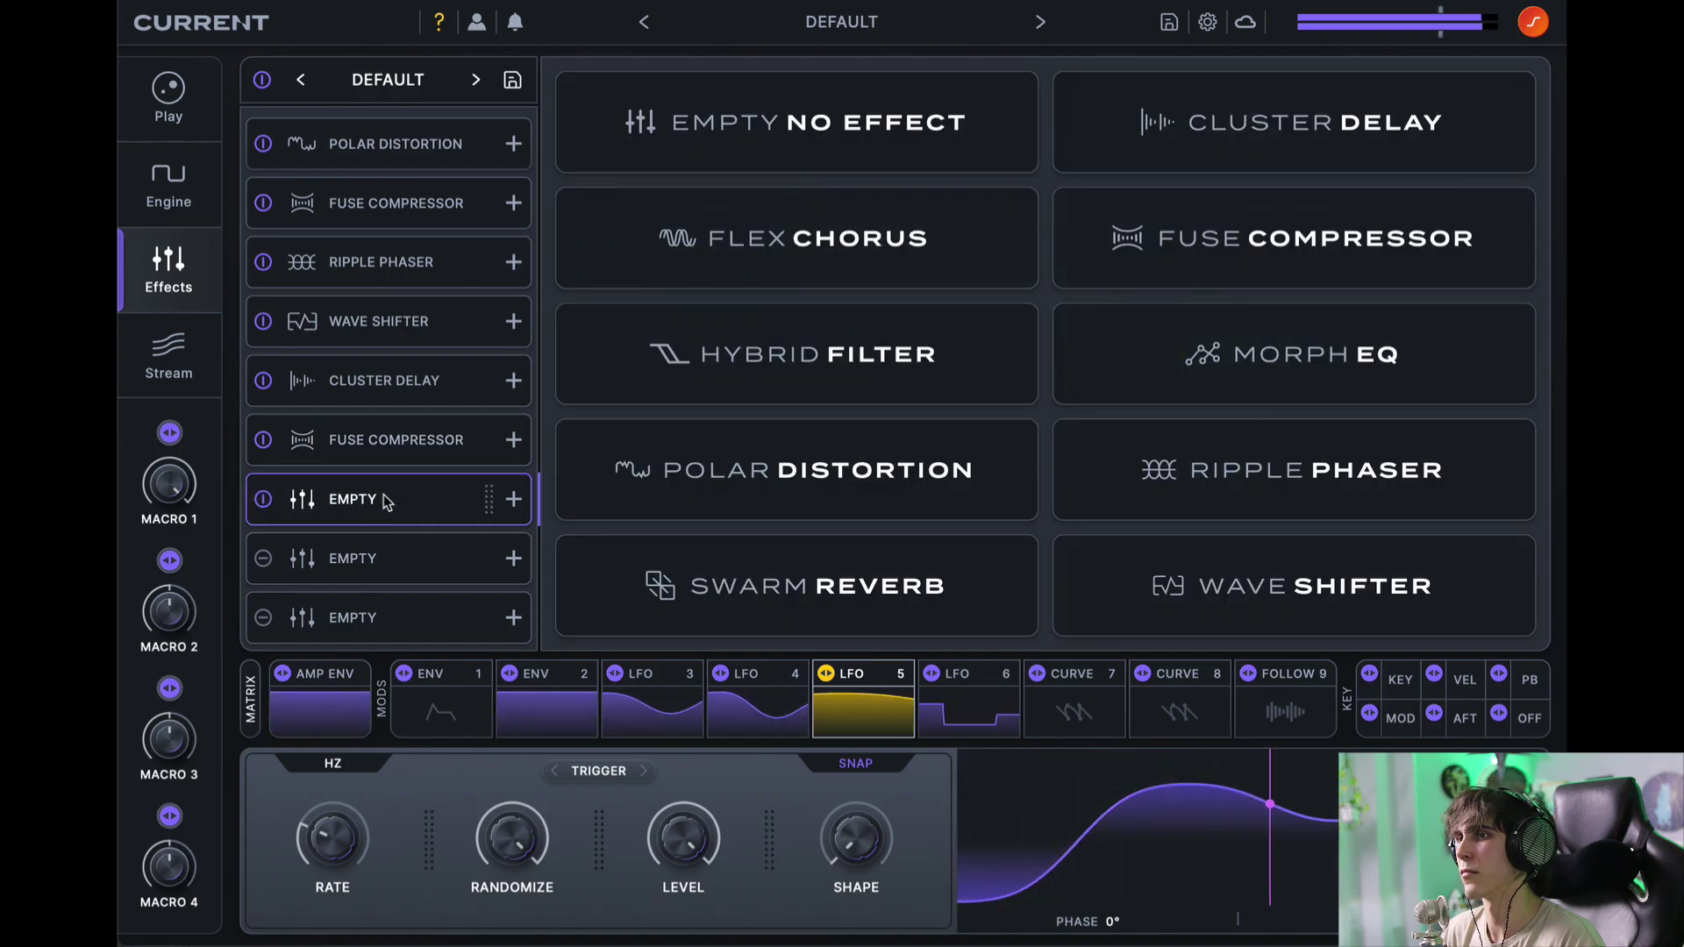
left_click_drag(383, 501, 413, 439)
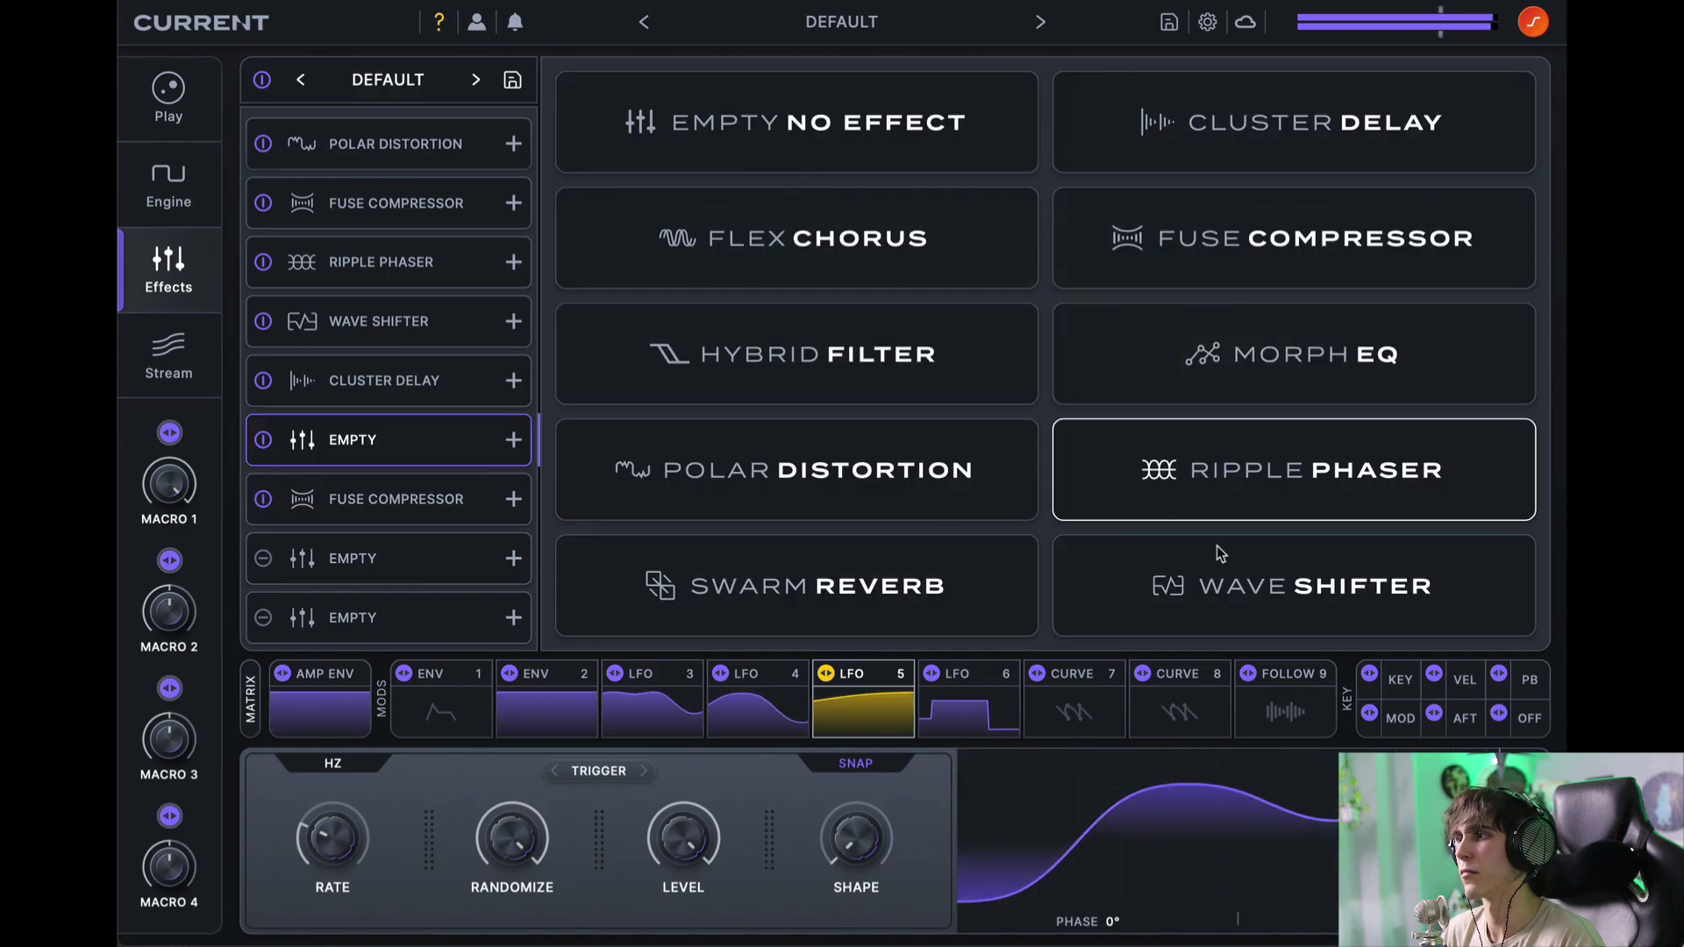
Step: Add a Hybrid Filter to the empty slot with the Barber filter type
left_click(781, 359)
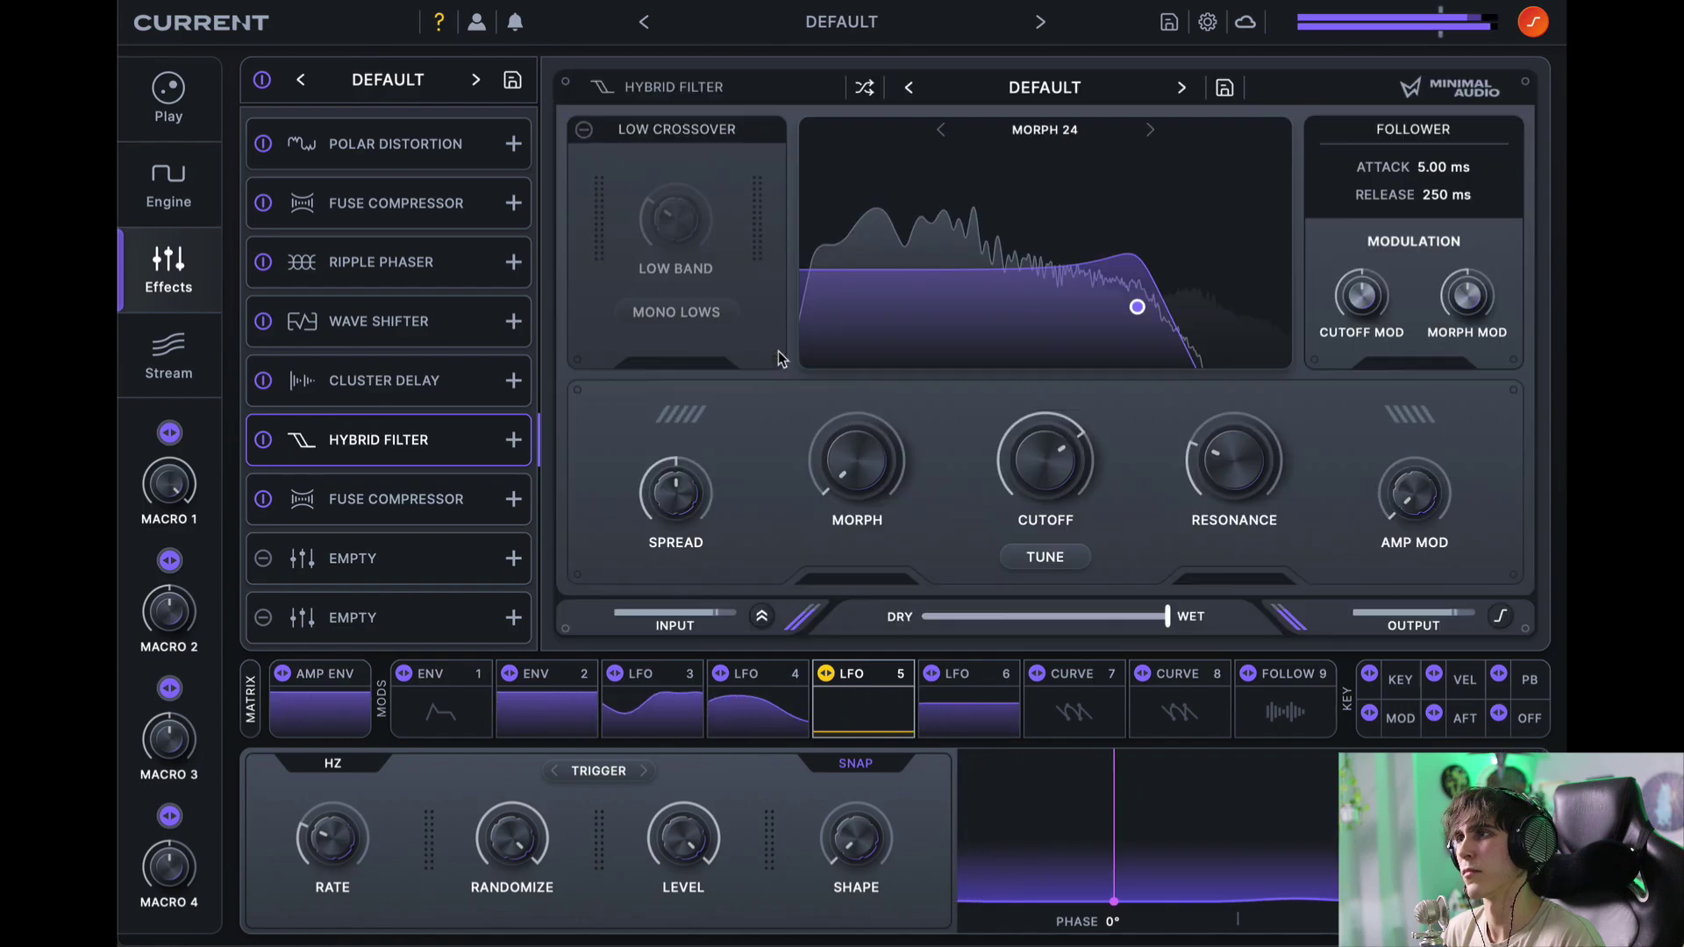
left_click(1022, 131)
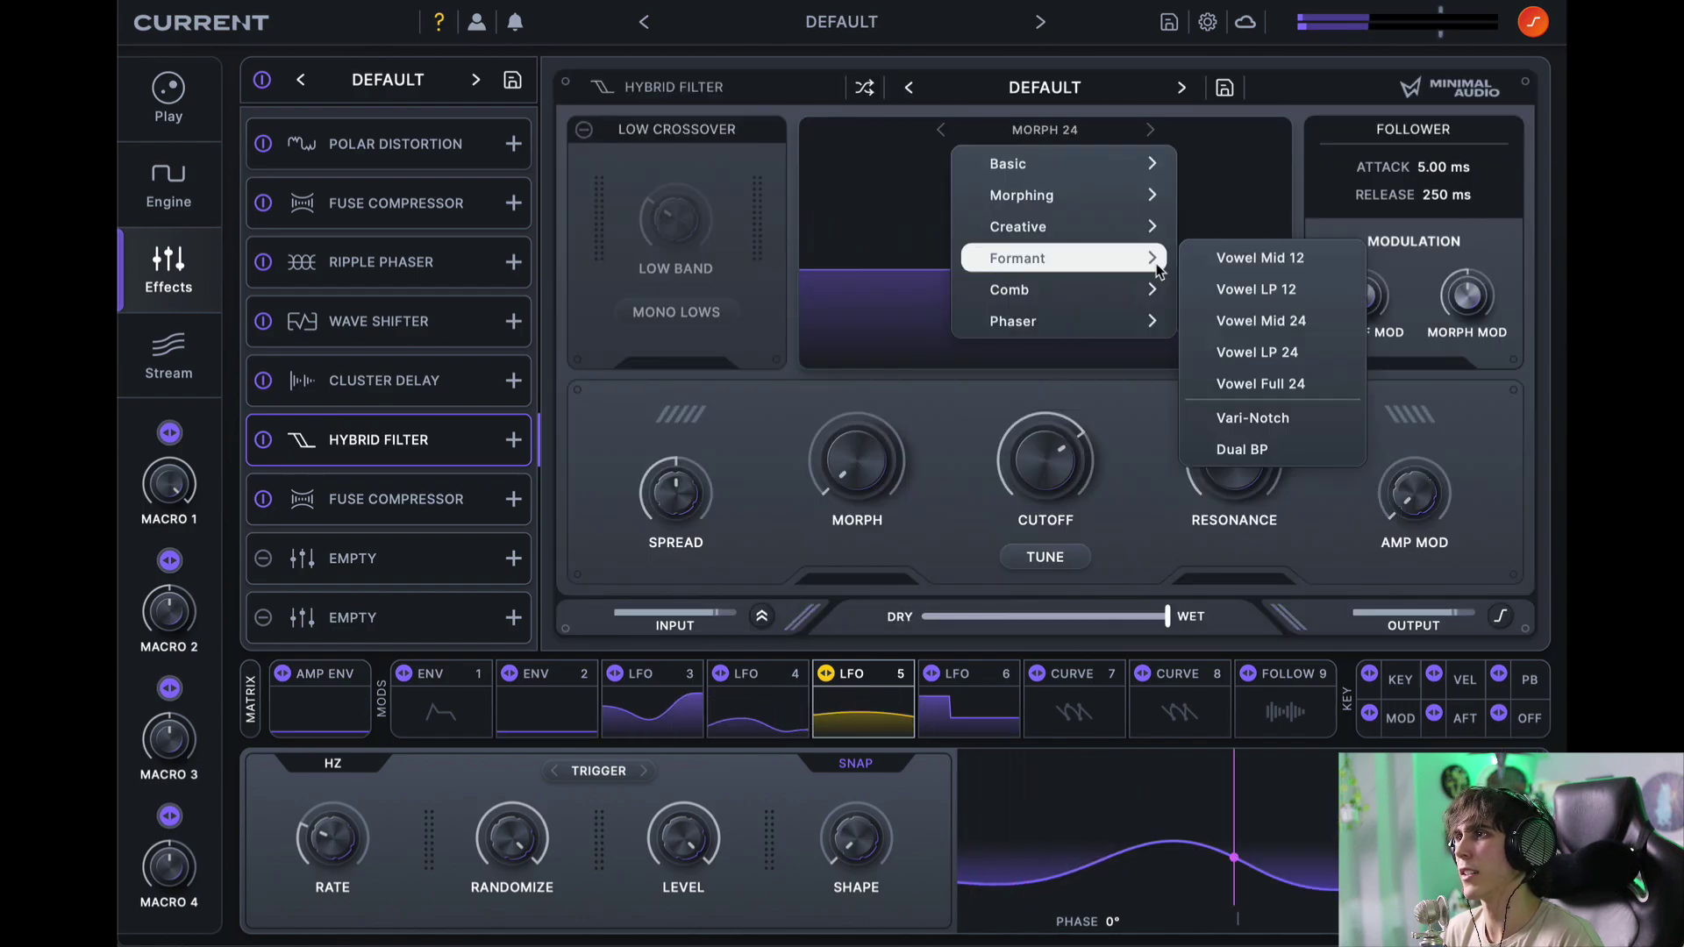
mouse_move(1079, 228)
left_click(1228, 227)
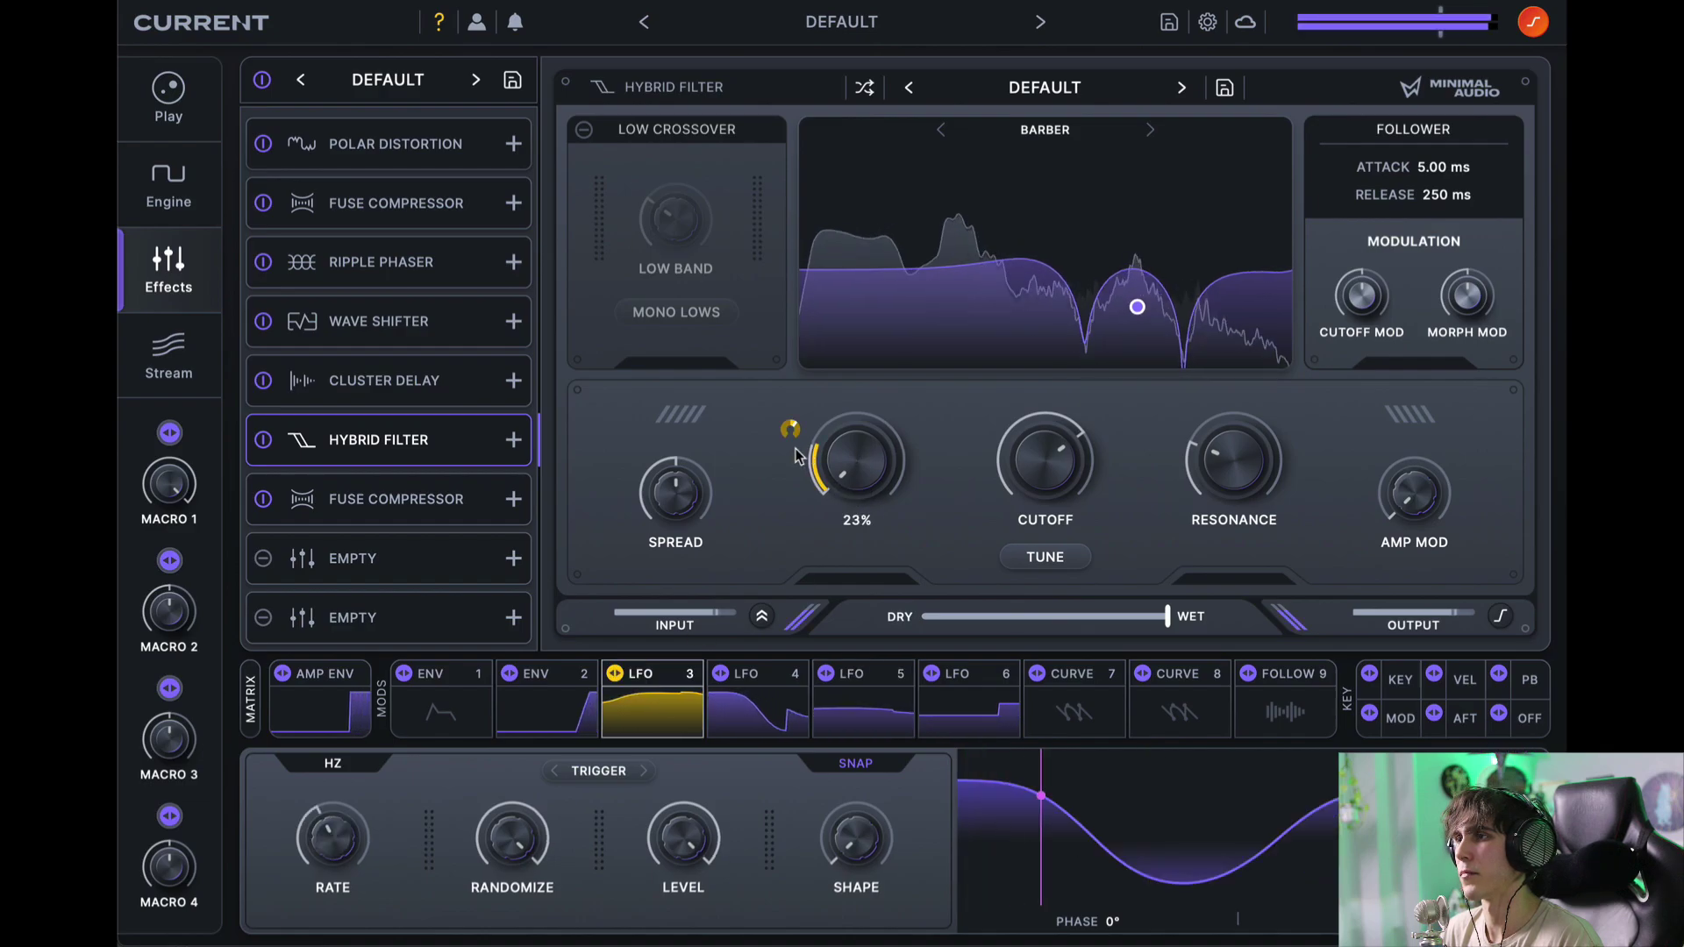
Step: Modulate the filter morph with LFO 3 and cutoff with LFO 5, and switch on the low crossover
left_click_drag(796, 449, 816, 305)
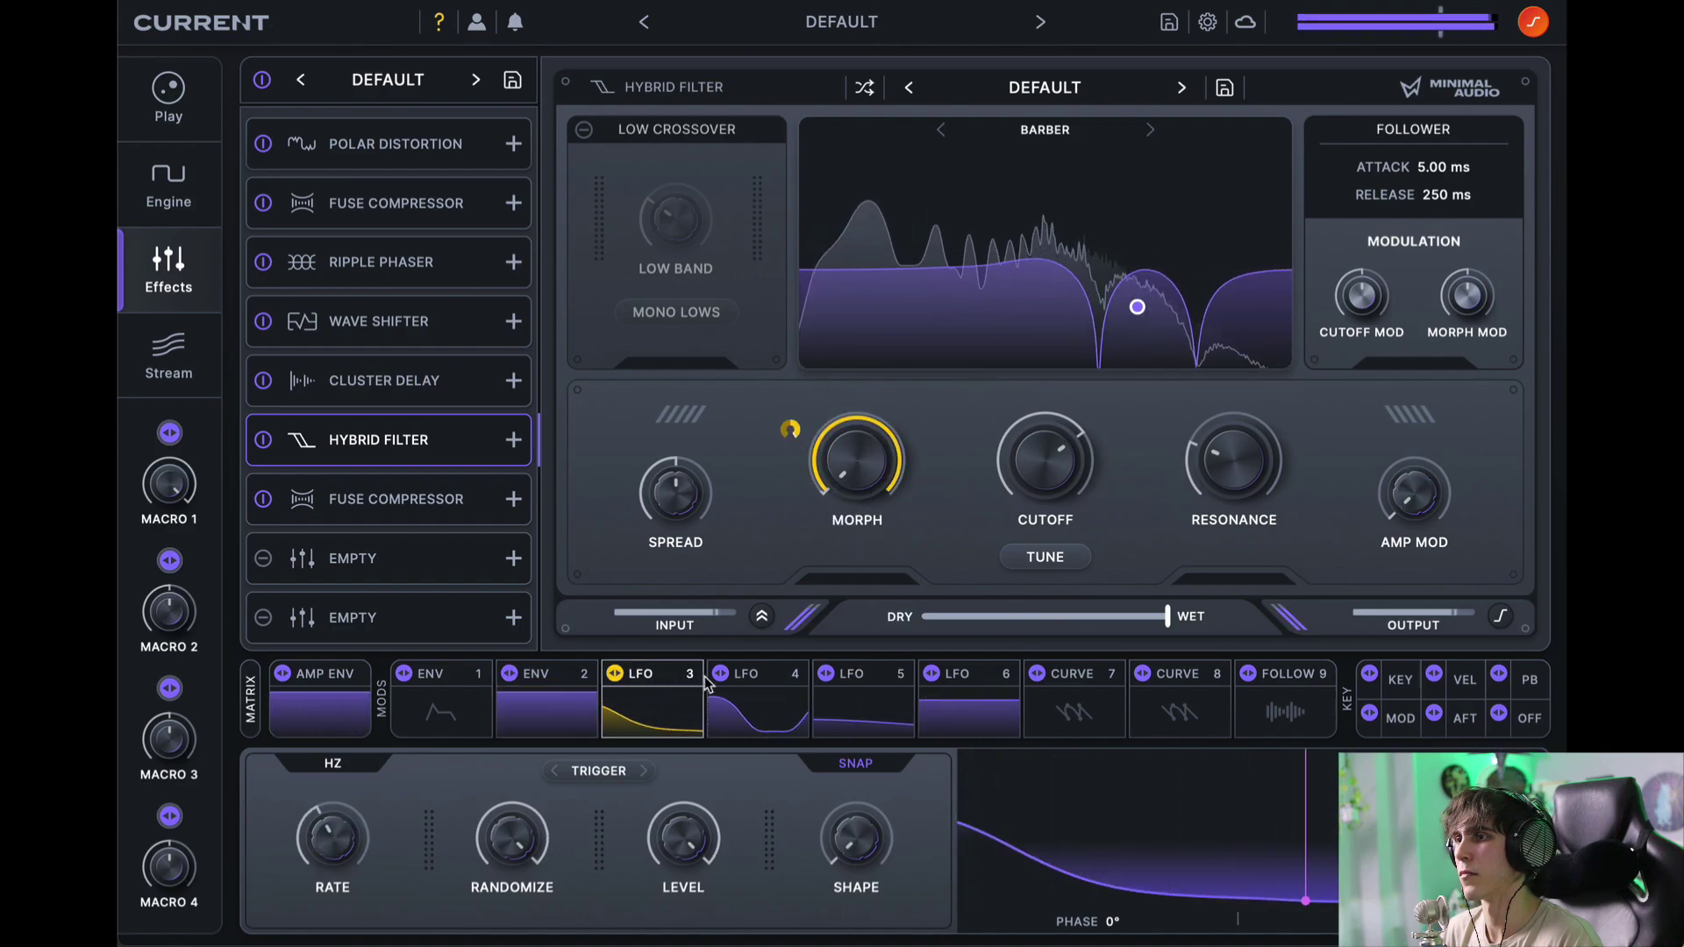
left_click_drag(826, 674, 1081, 439)
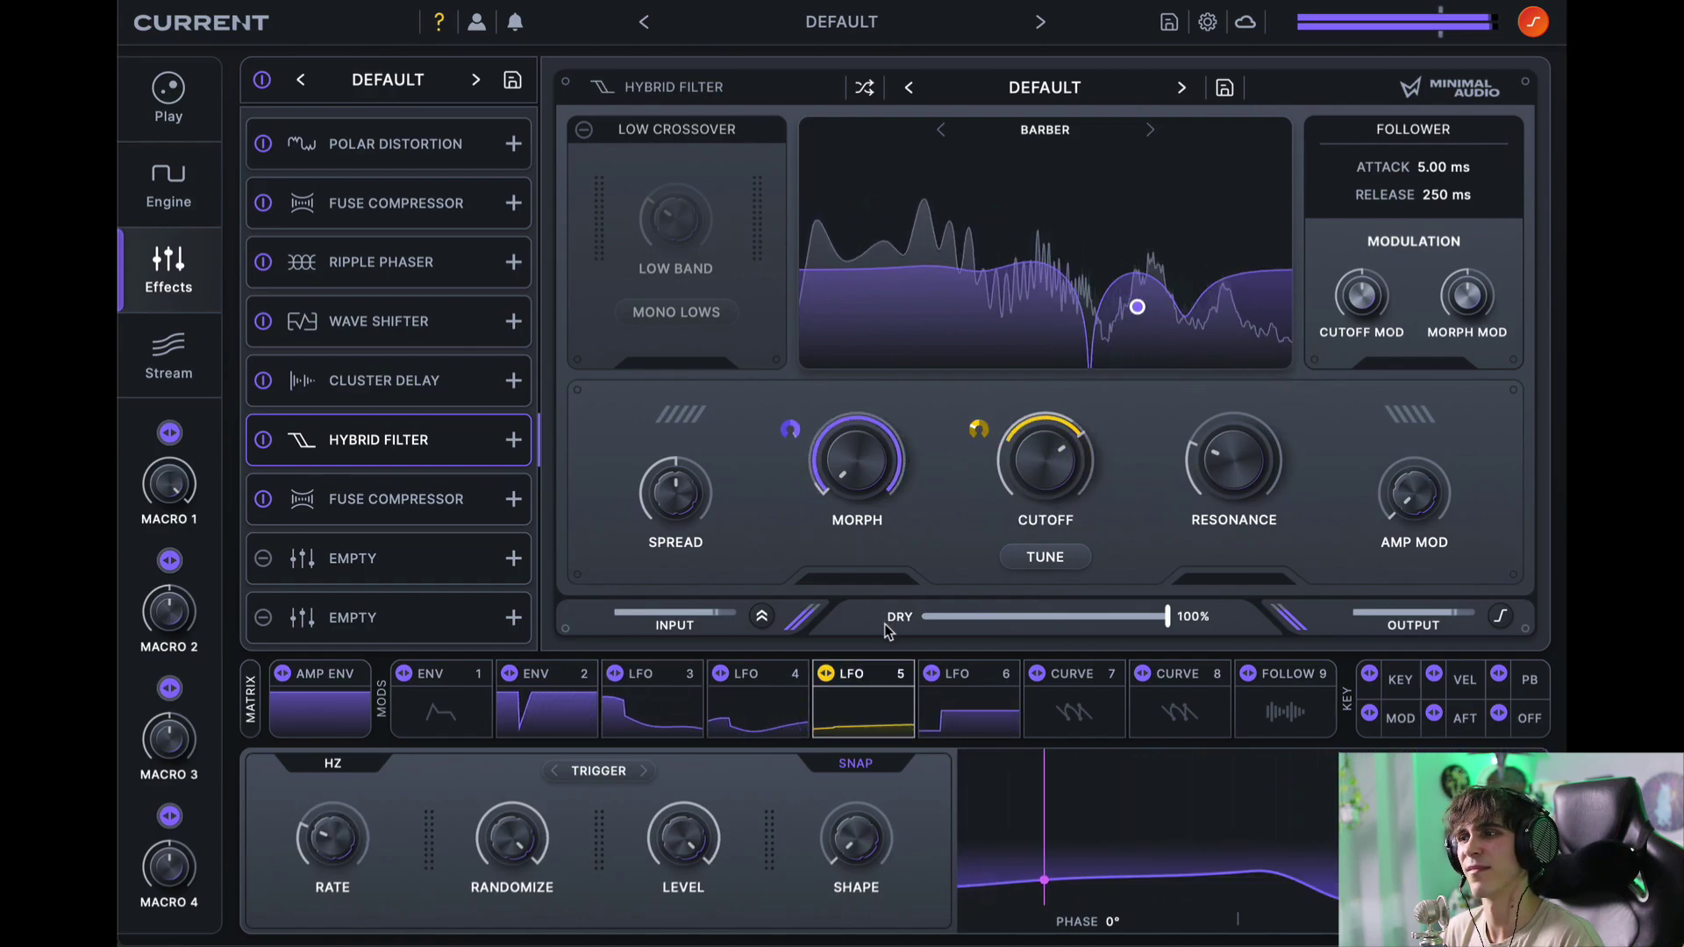
left_click(929, 682)
left_click(583, 129)
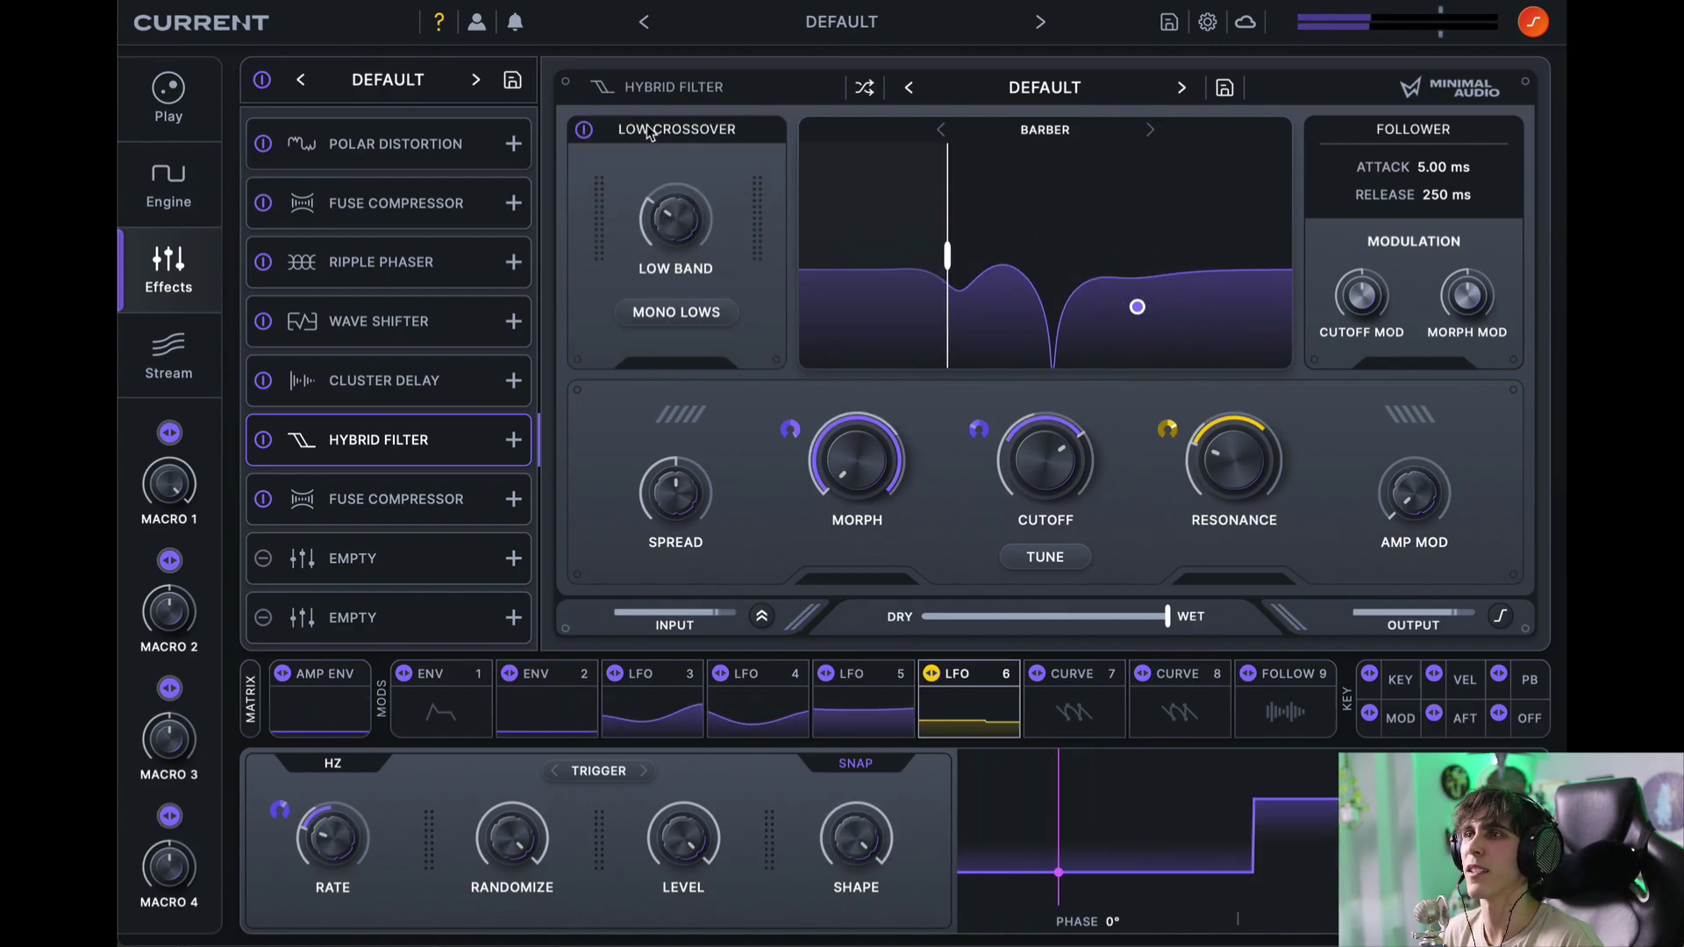
mouse_move(683, 267)
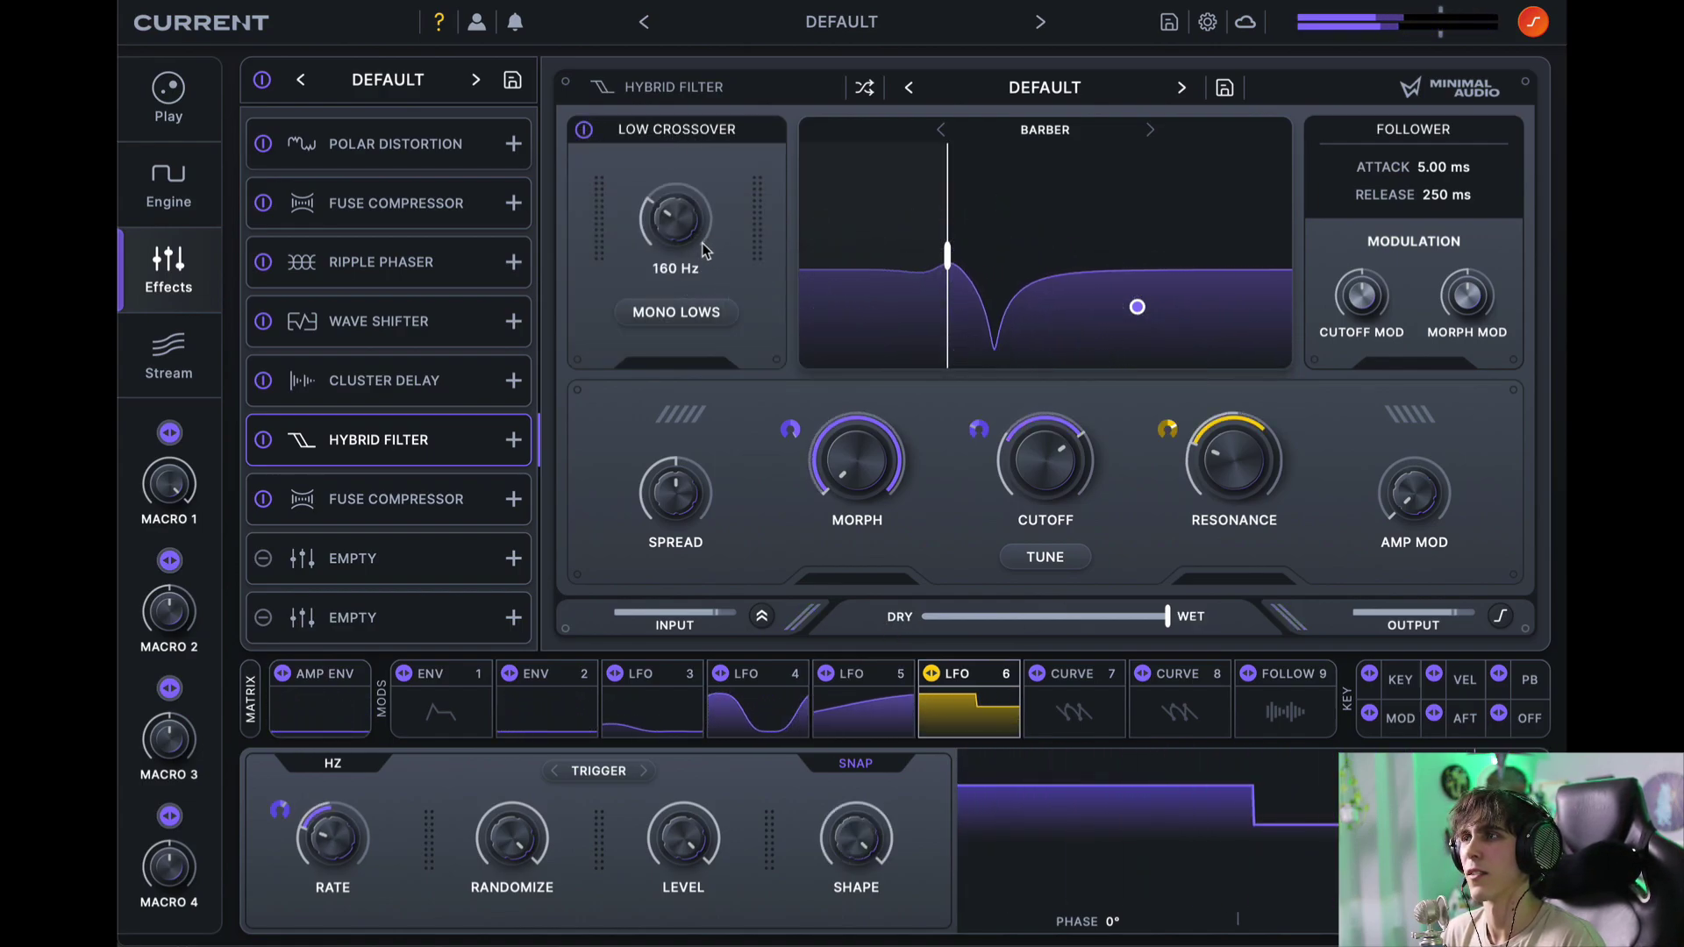
mouse_move(945, 255)
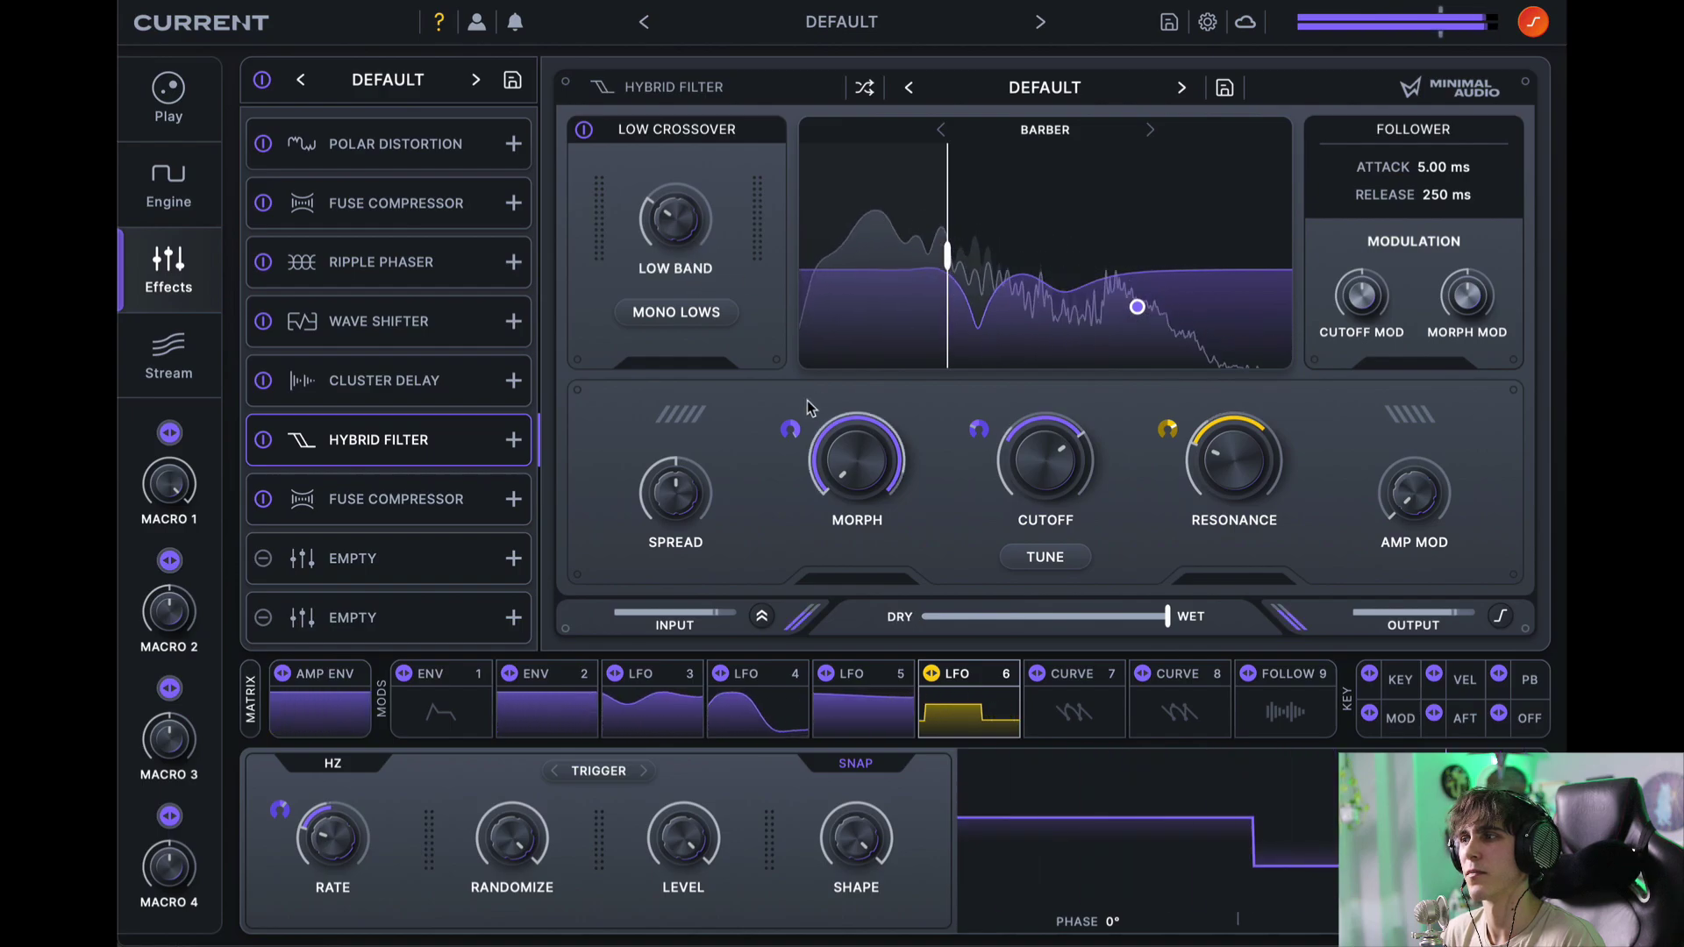
Step: Load a Polar Distortion into the empty slot and raise its squash from 0% to 50%
left_click(416, 561)
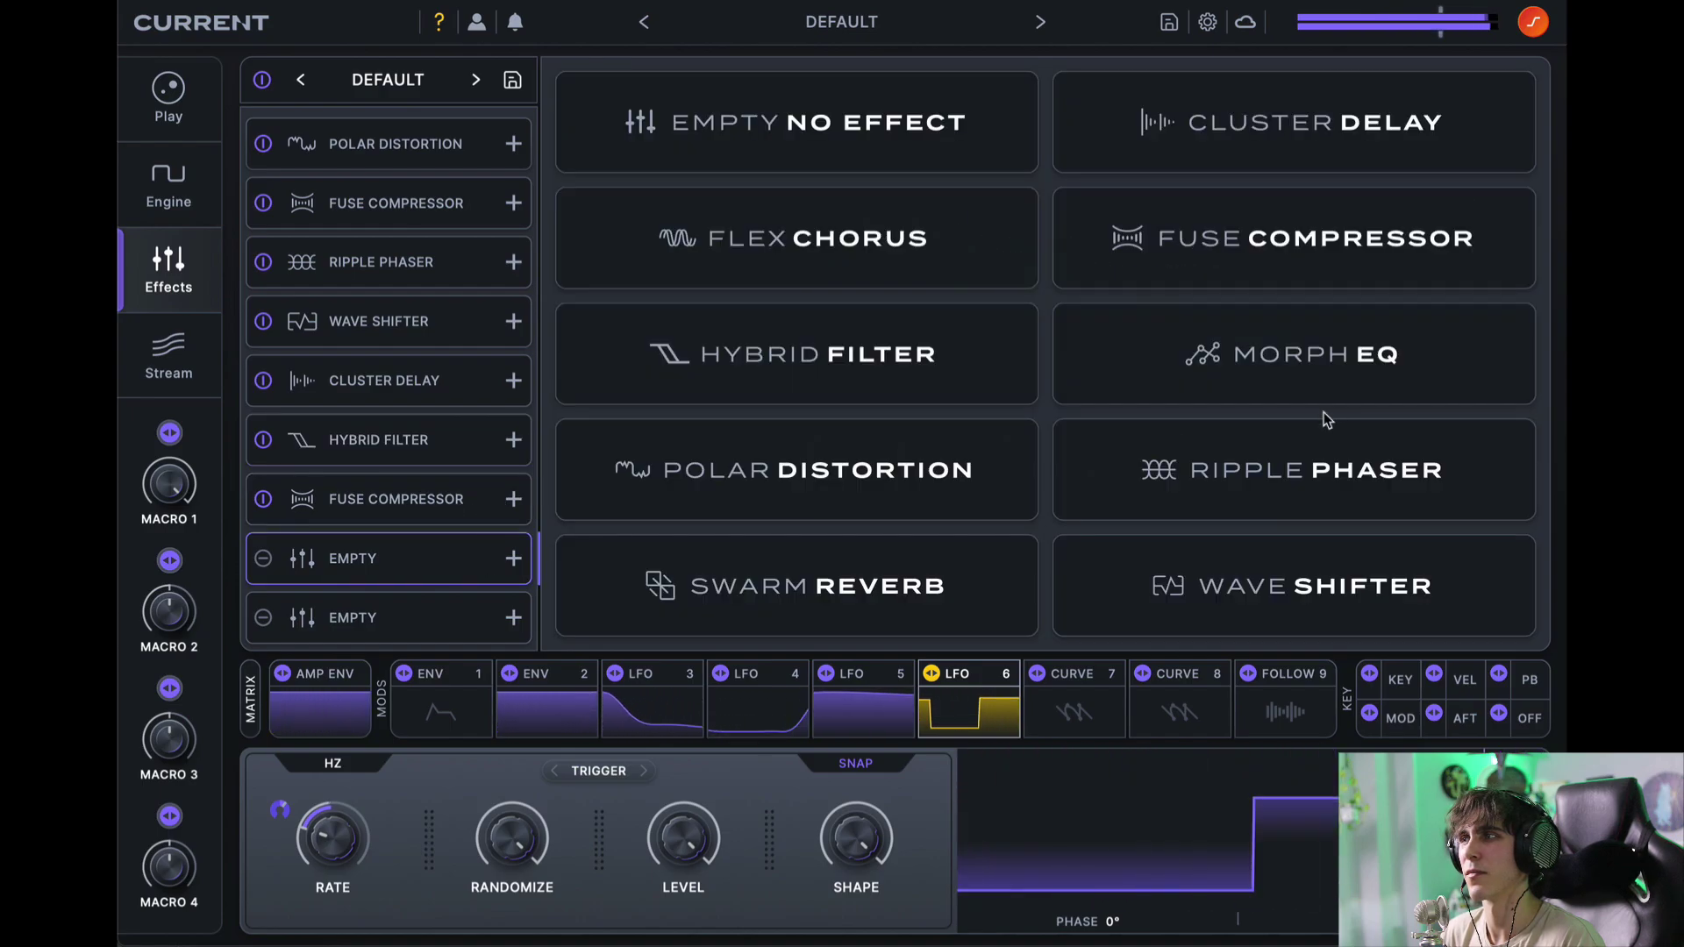
left_click(1275, 224)
left_click(816, 470)
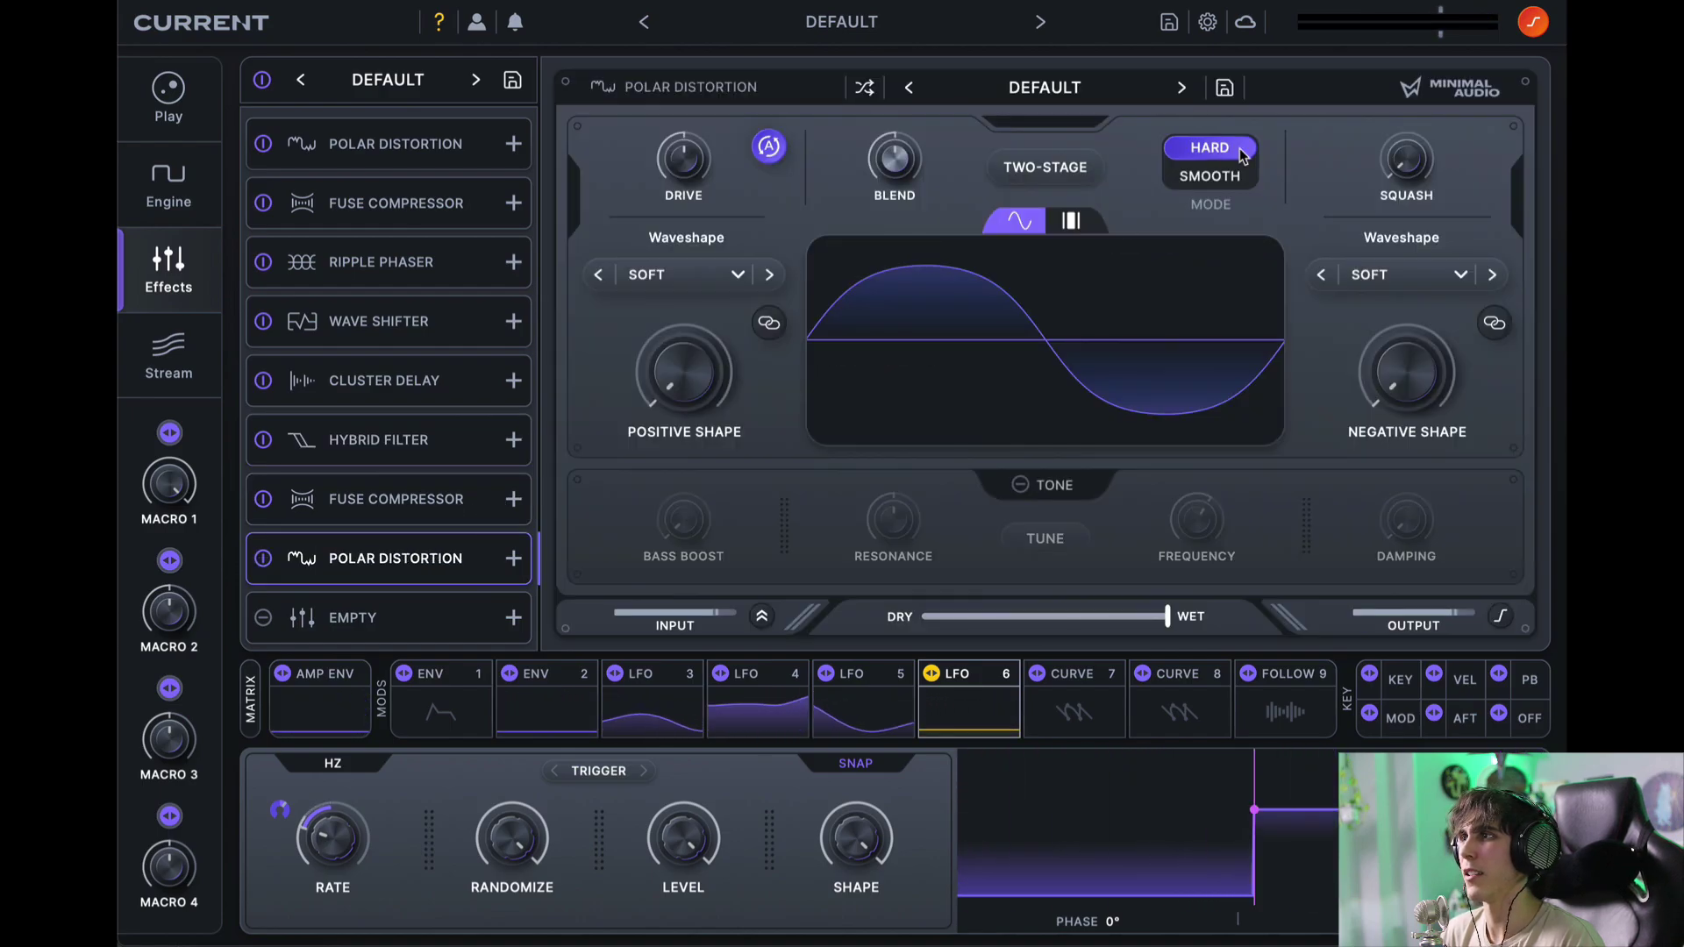
mouse_move(1413, 160)
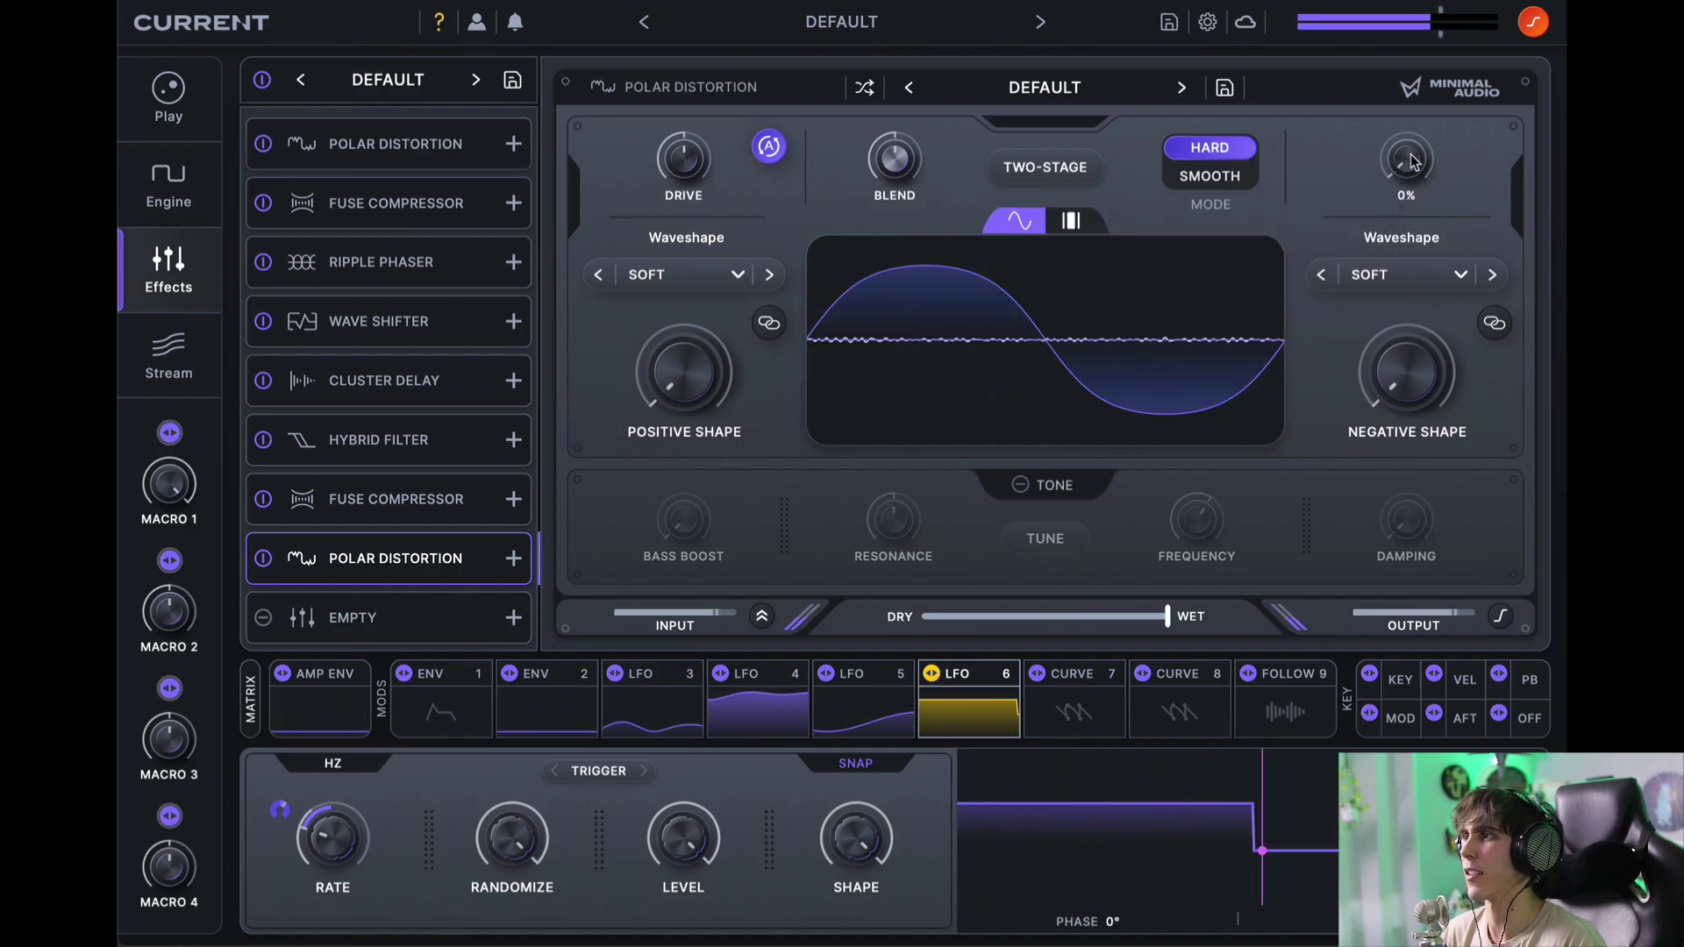
left_click_drag(1412, 160, 1419, 42)
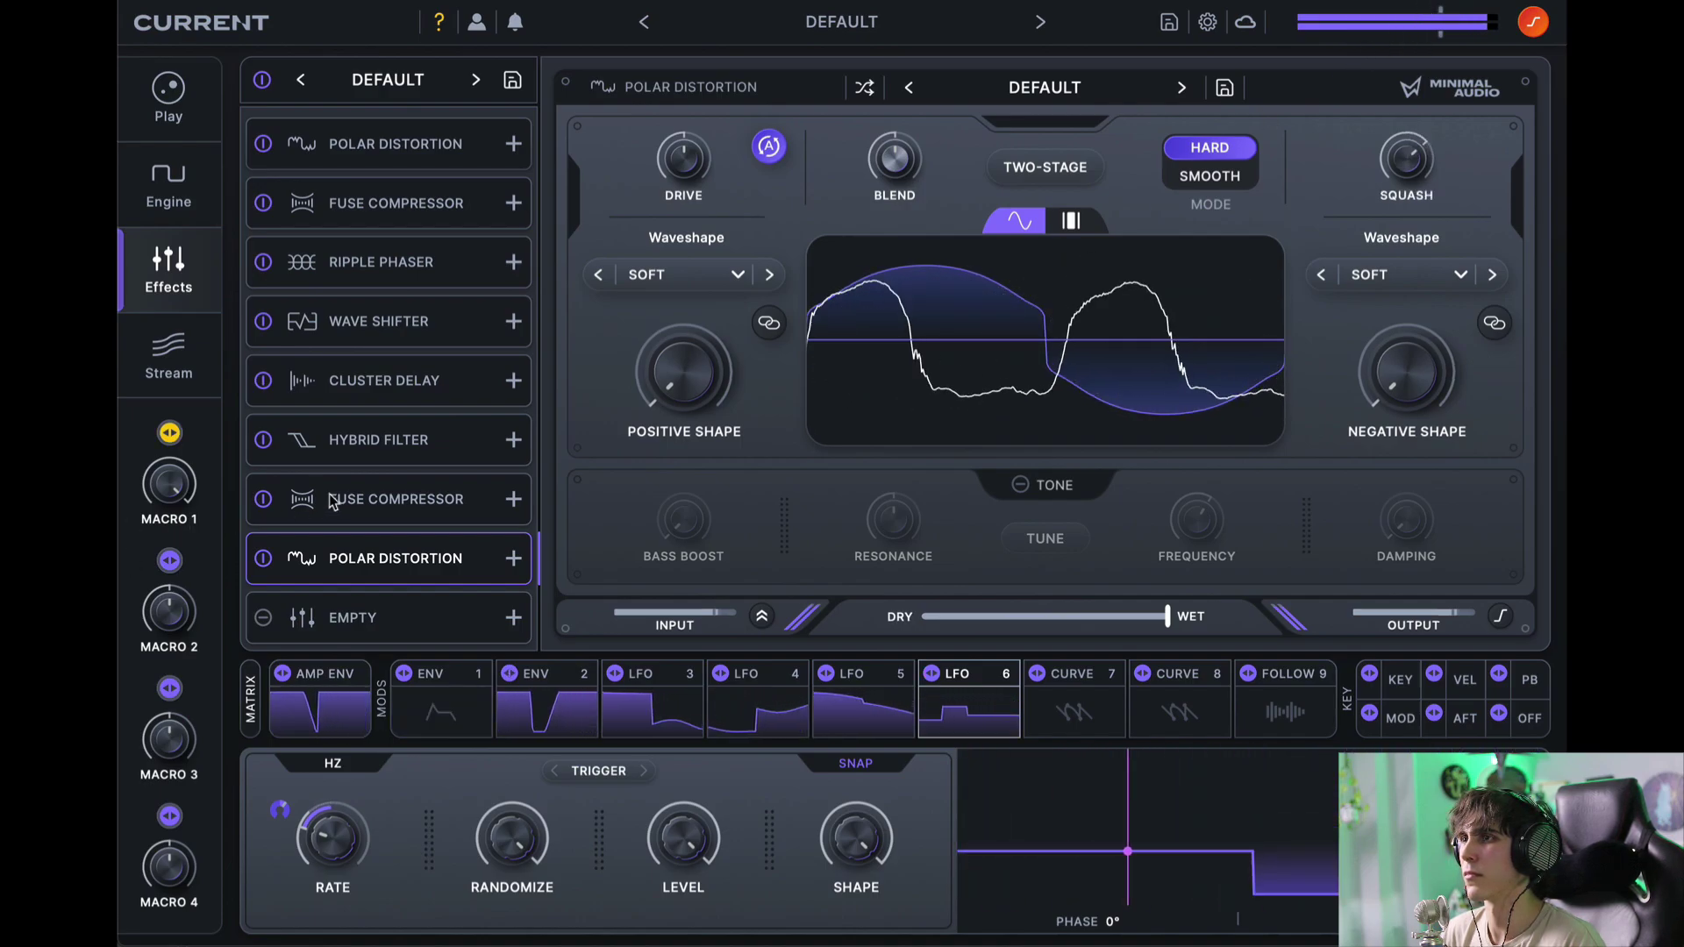
Step: Enable the tone section at 40 Hz with LFOs 6 and 5 on resonance, and turn on tuning
left_click(1020, 486)
left_click_drag(965, 517, 952, 522)
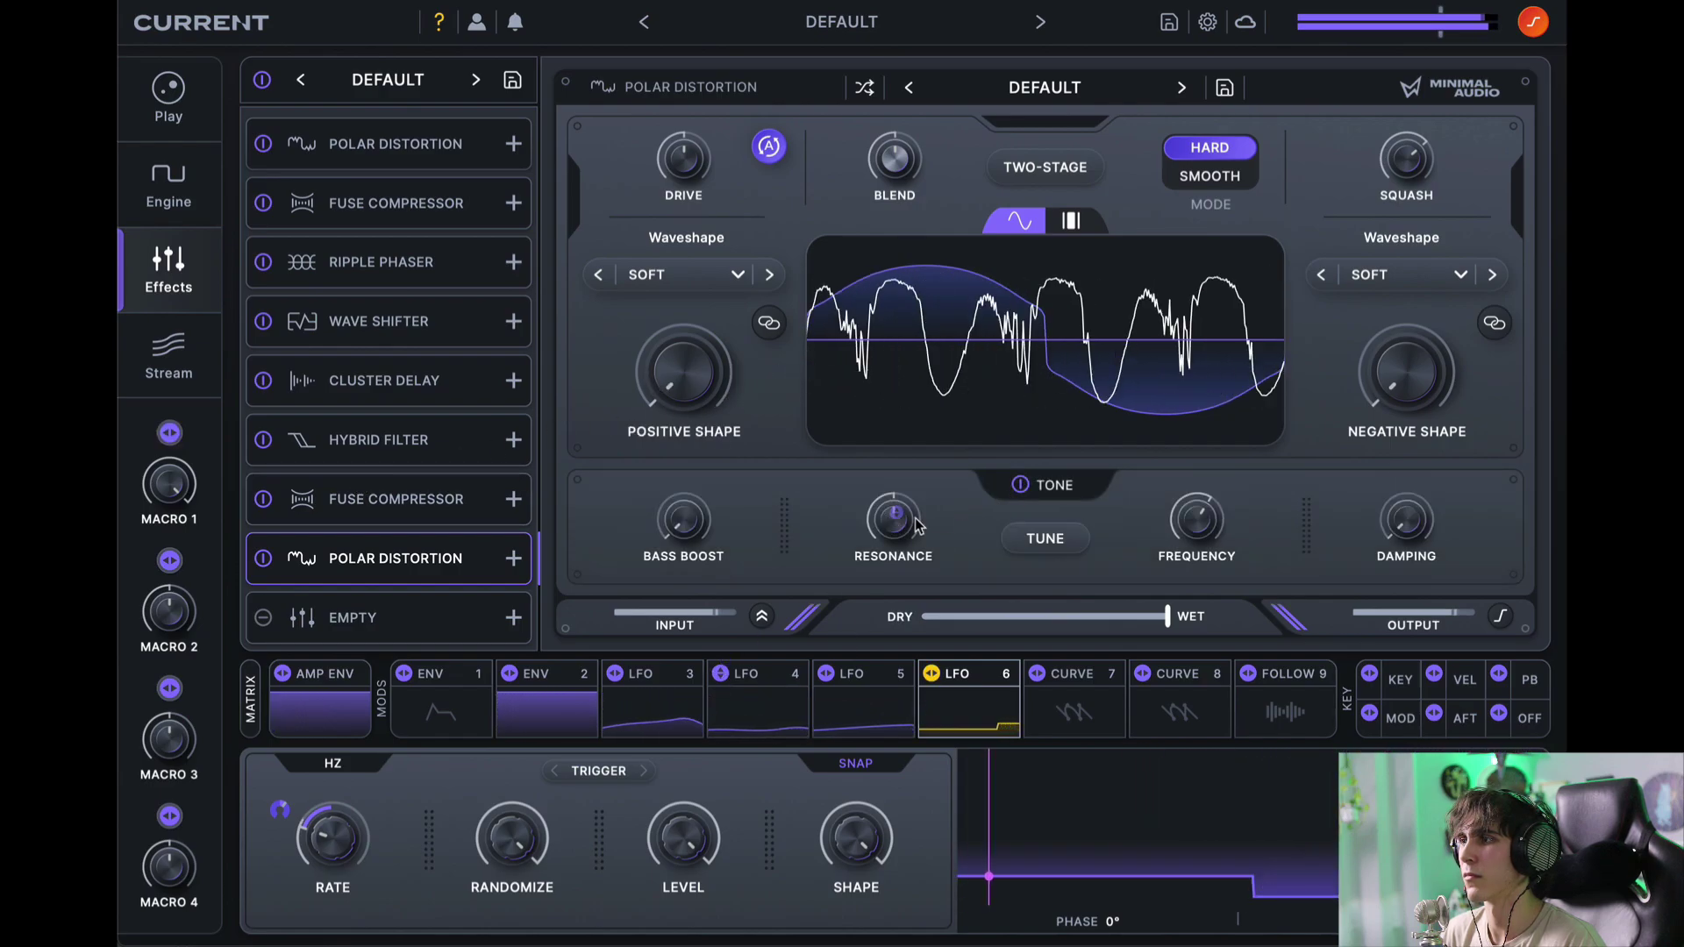
left_click_drag(1191, 531, 1132, 589)
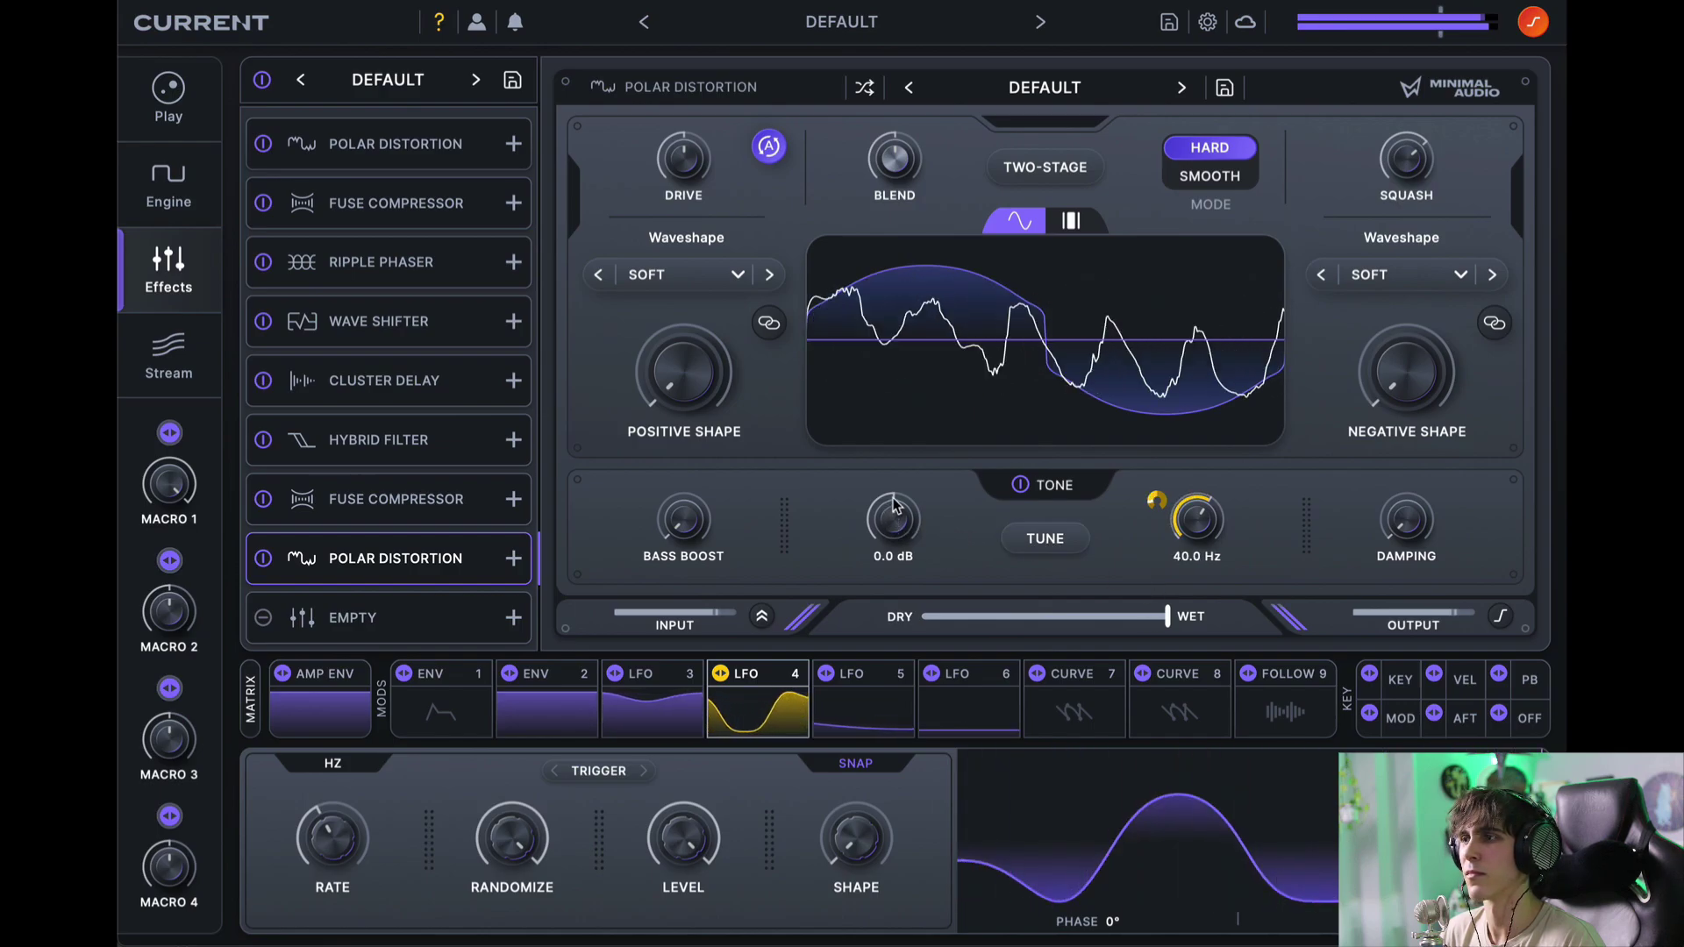
mouse_move(827, 675)
left_mouse_down()
mouse_move(898, 525)
mouse_move(850, 658)
left_mouse_up()
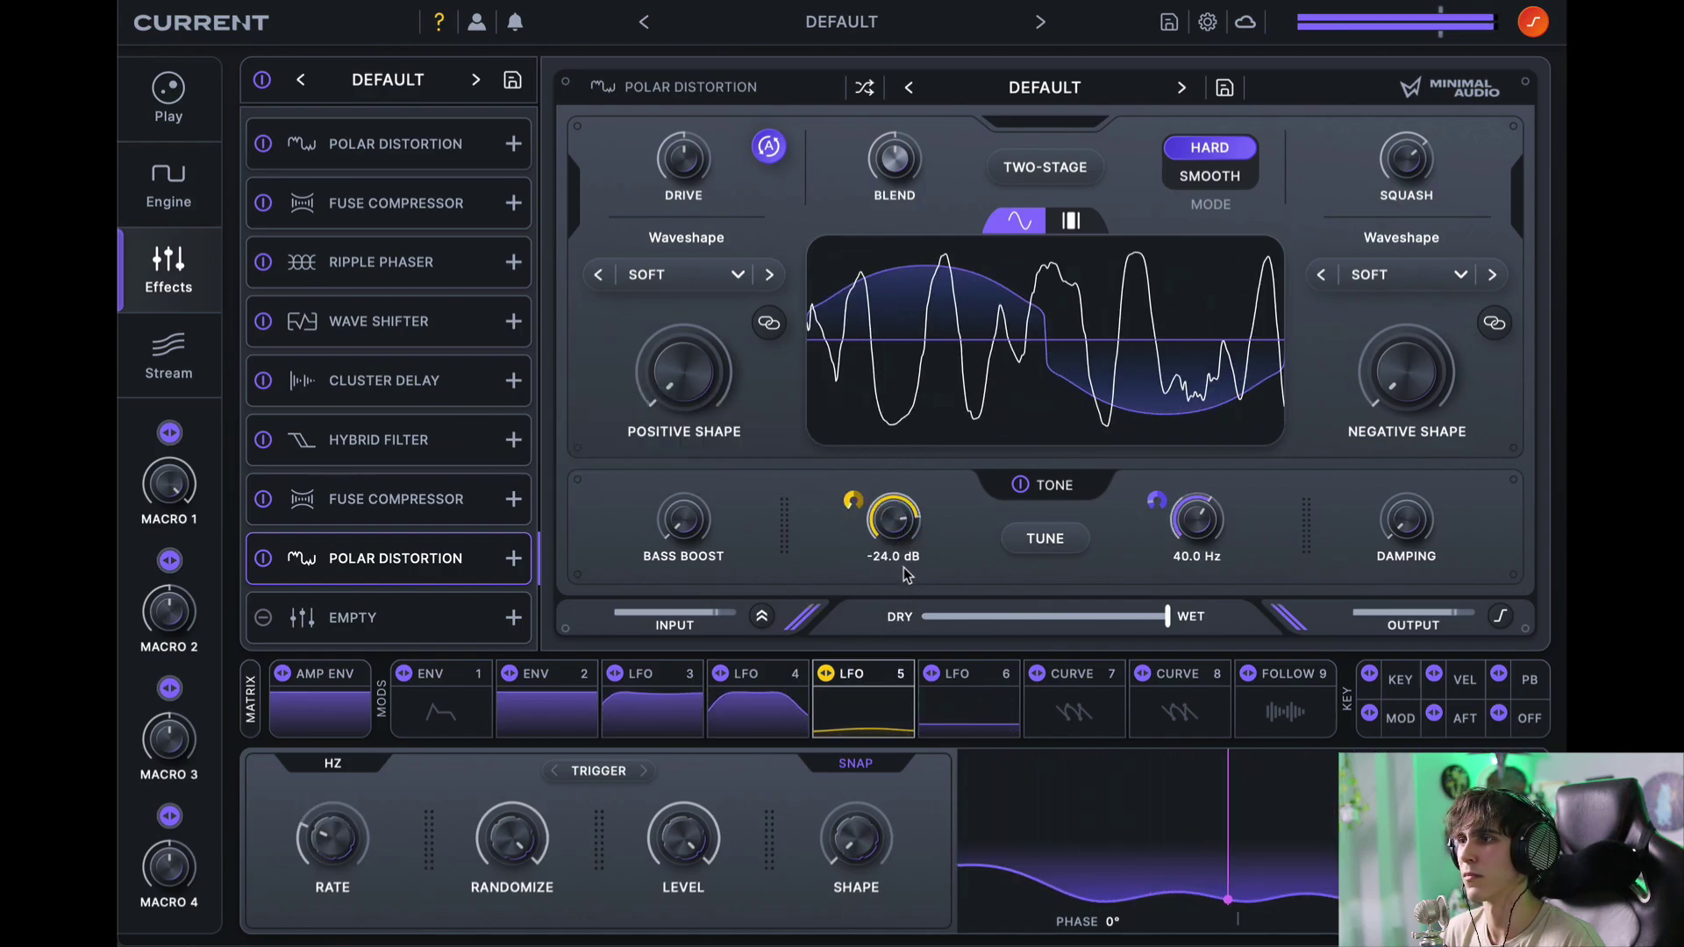
left_click(1072, 544)
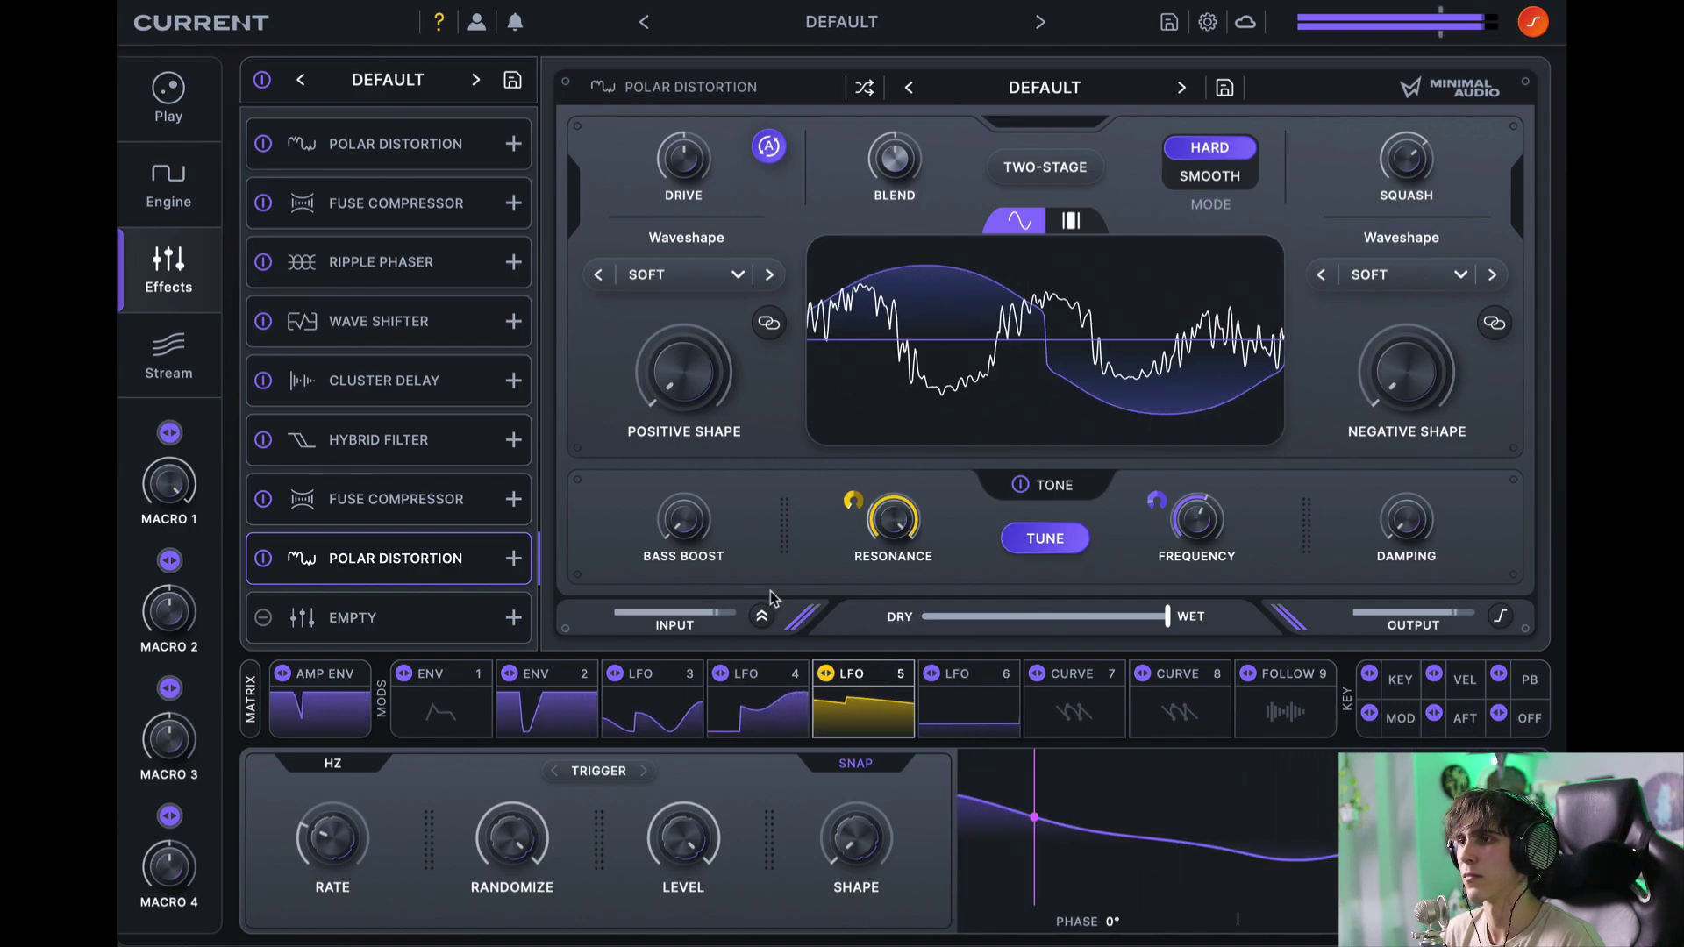
Step: Modulate the bass boost and squash with LFO 3 and bring up LFO 4's settings
left_click_drag(671, 614, 684, 522)
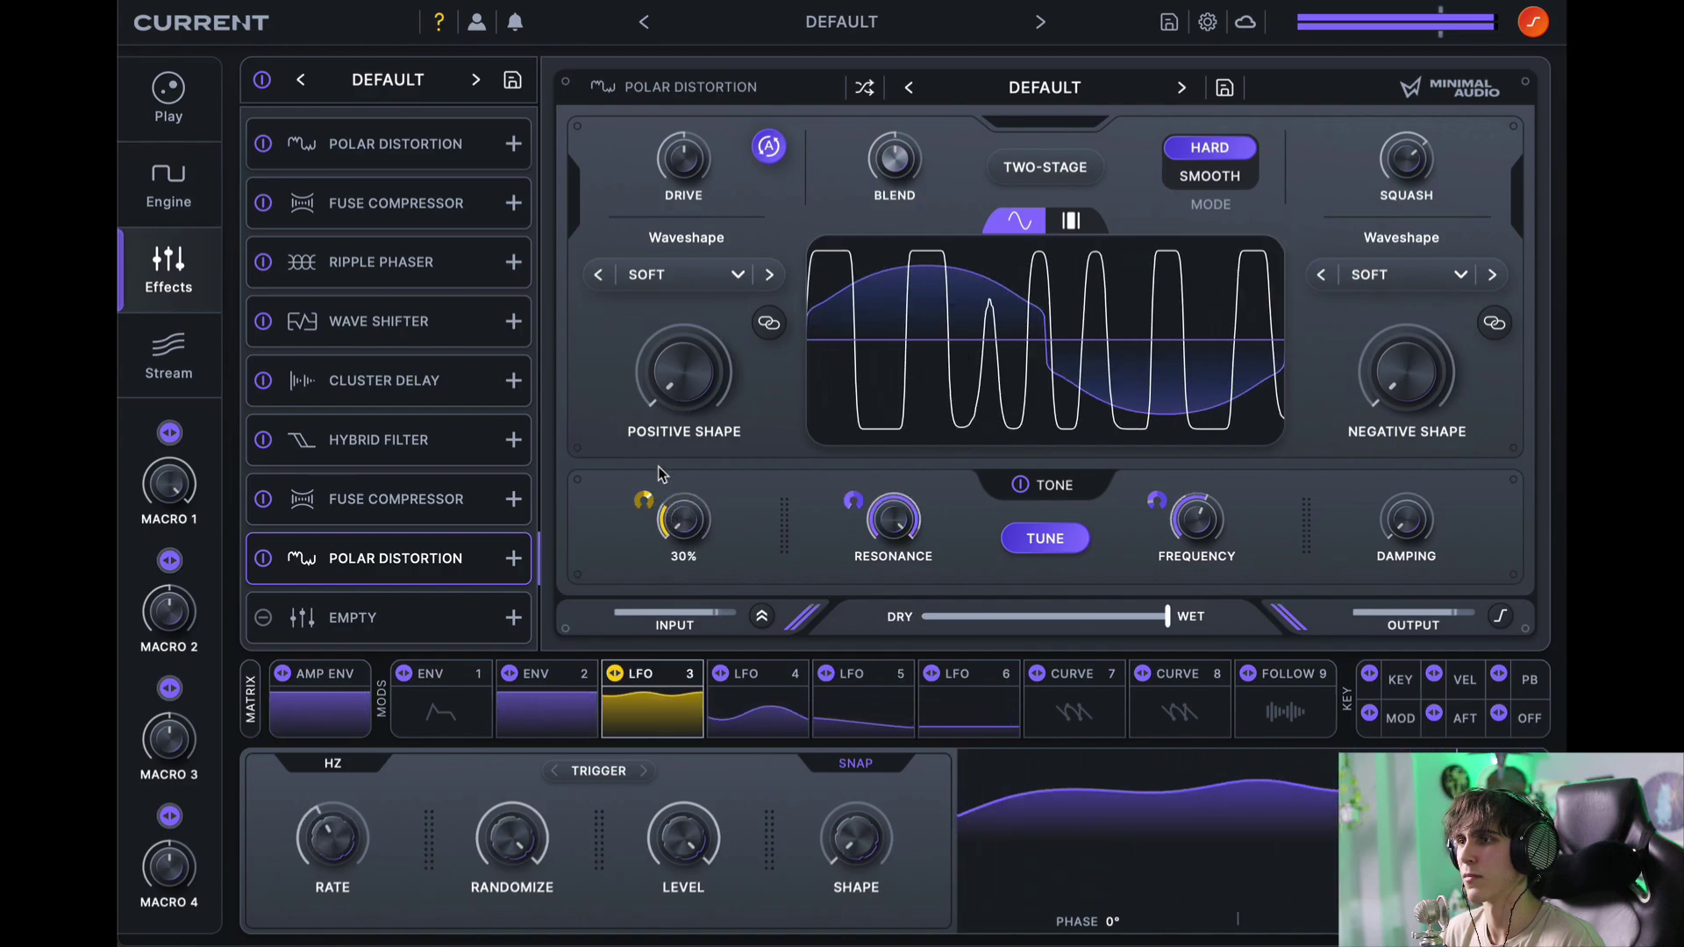
left_click_drag(610, 684, 1399, 156)
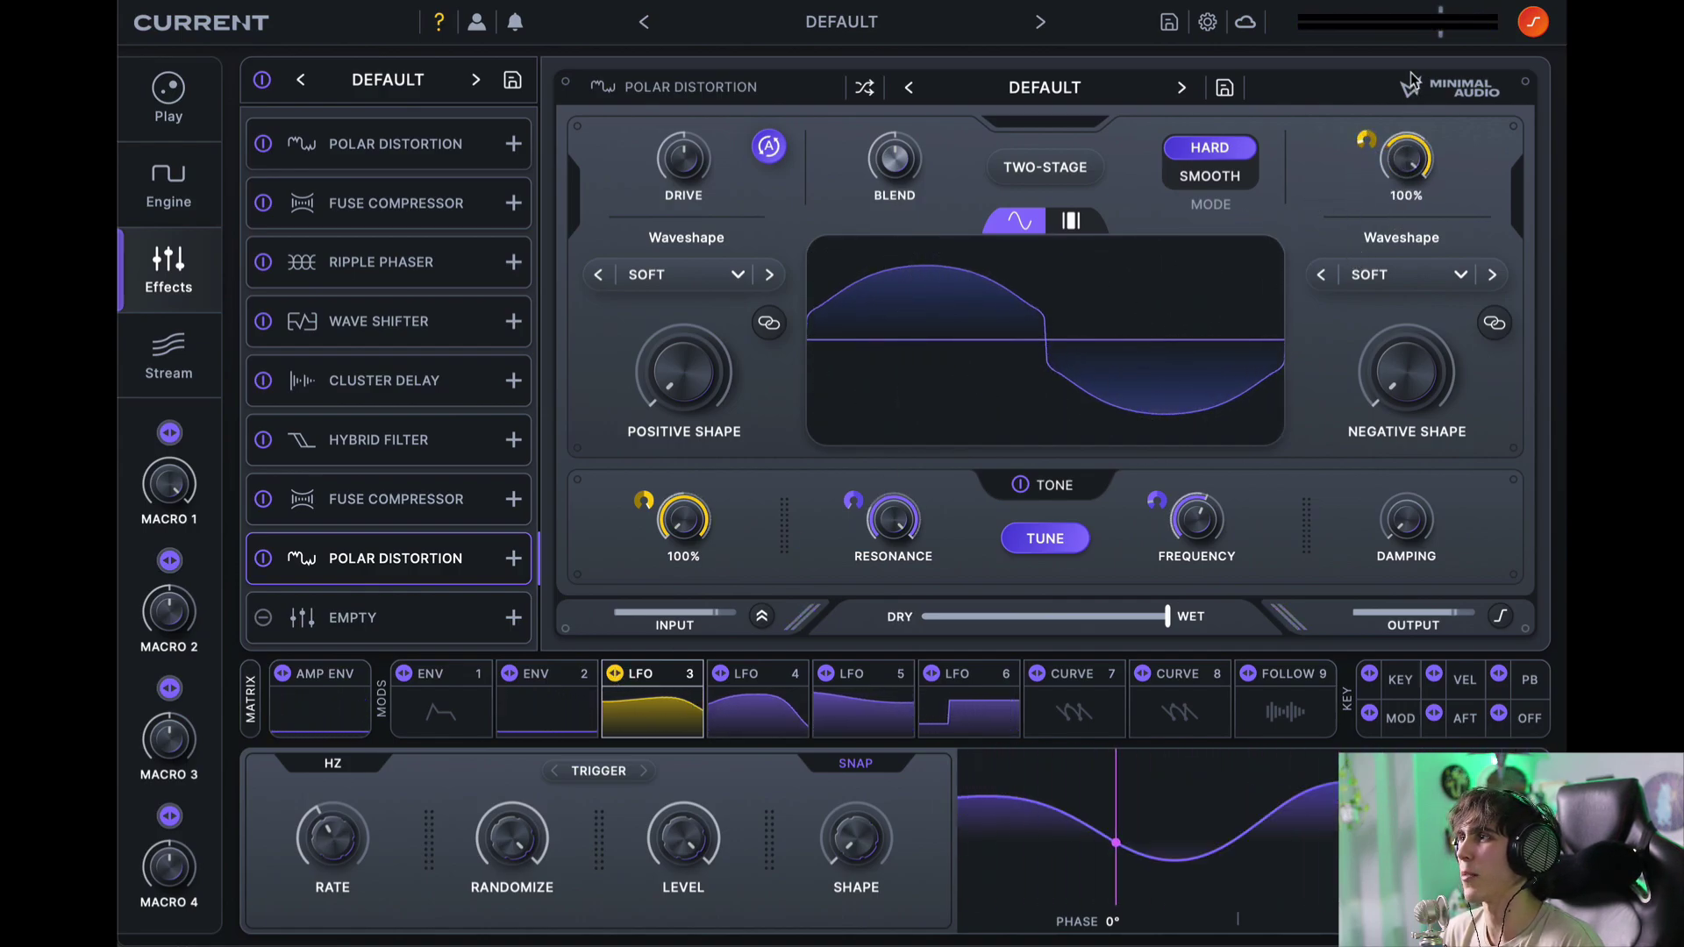
left_click(755, 697)
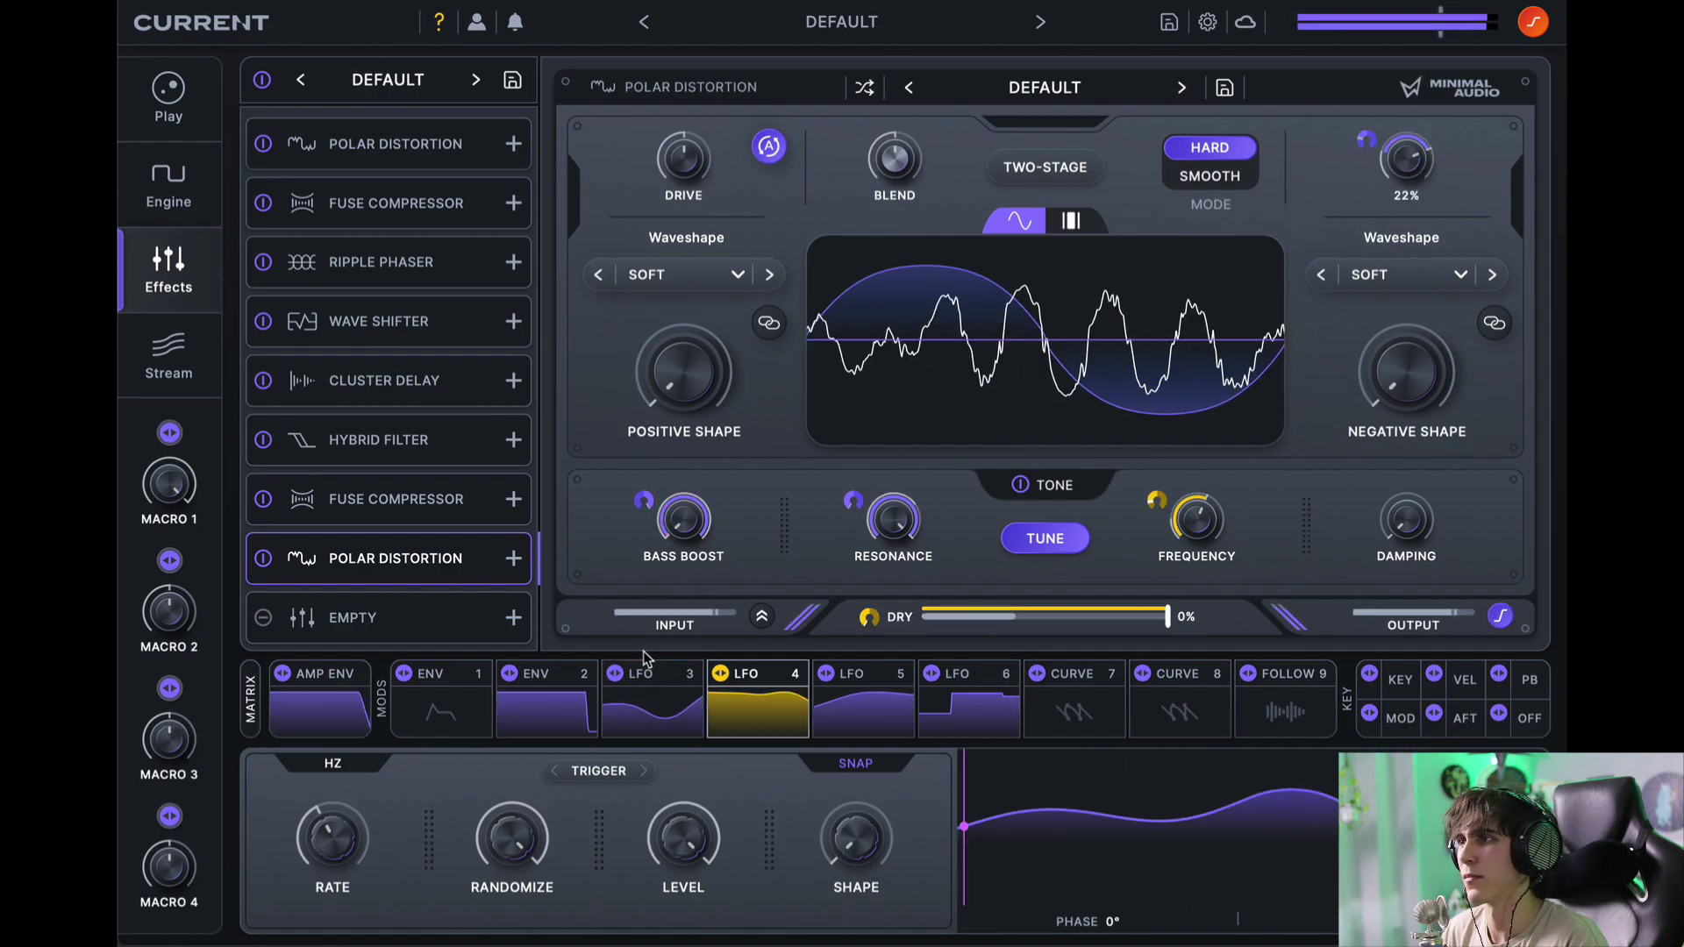
left_click(369, 630)
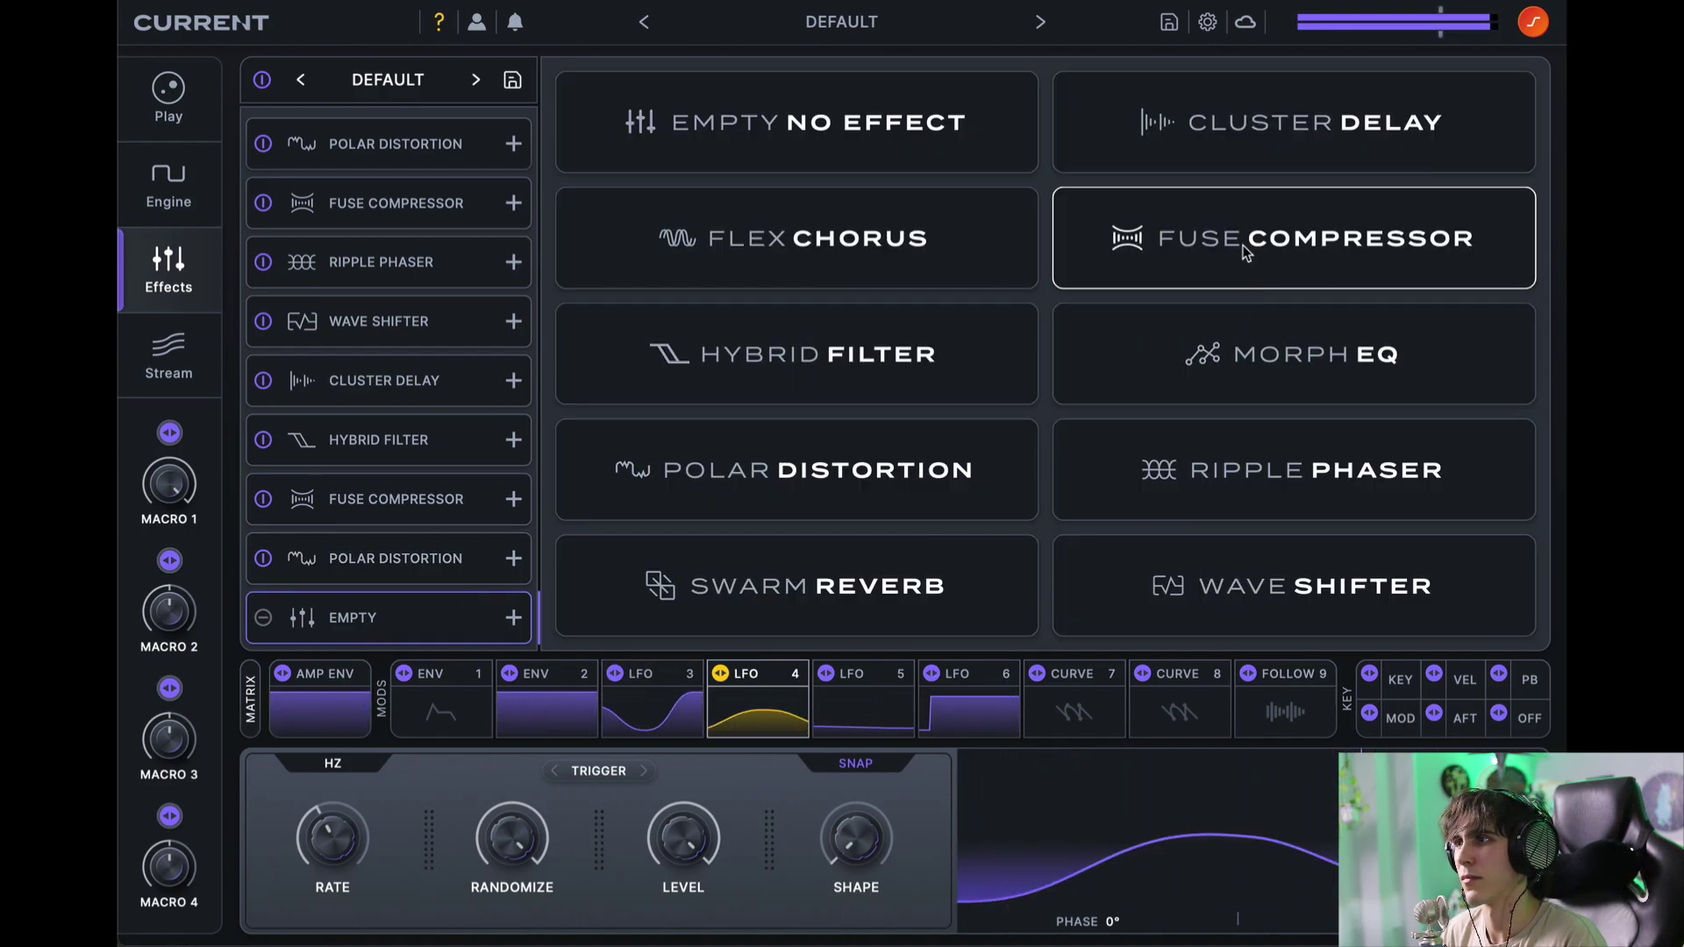
Step: Load a Fuse Compressor into the last empty slot and keep it at 3 bands
left_click(1141, 267)
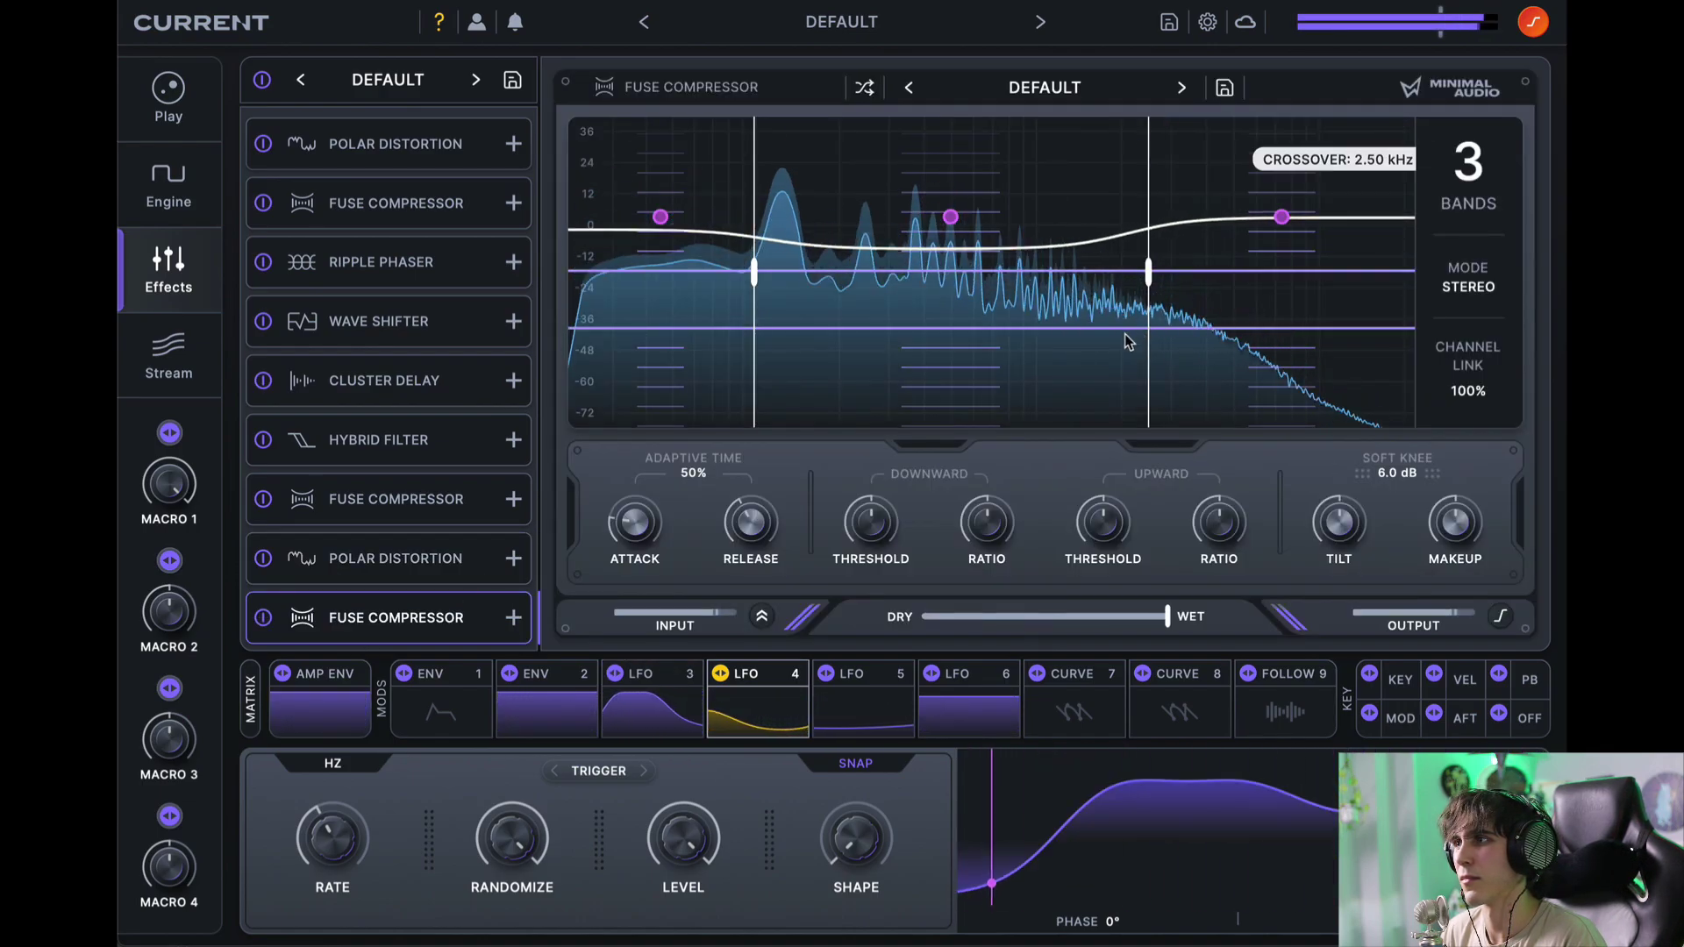
left_click(1469, 175)
left_click(1493, 511)
left_click(1487, 187)
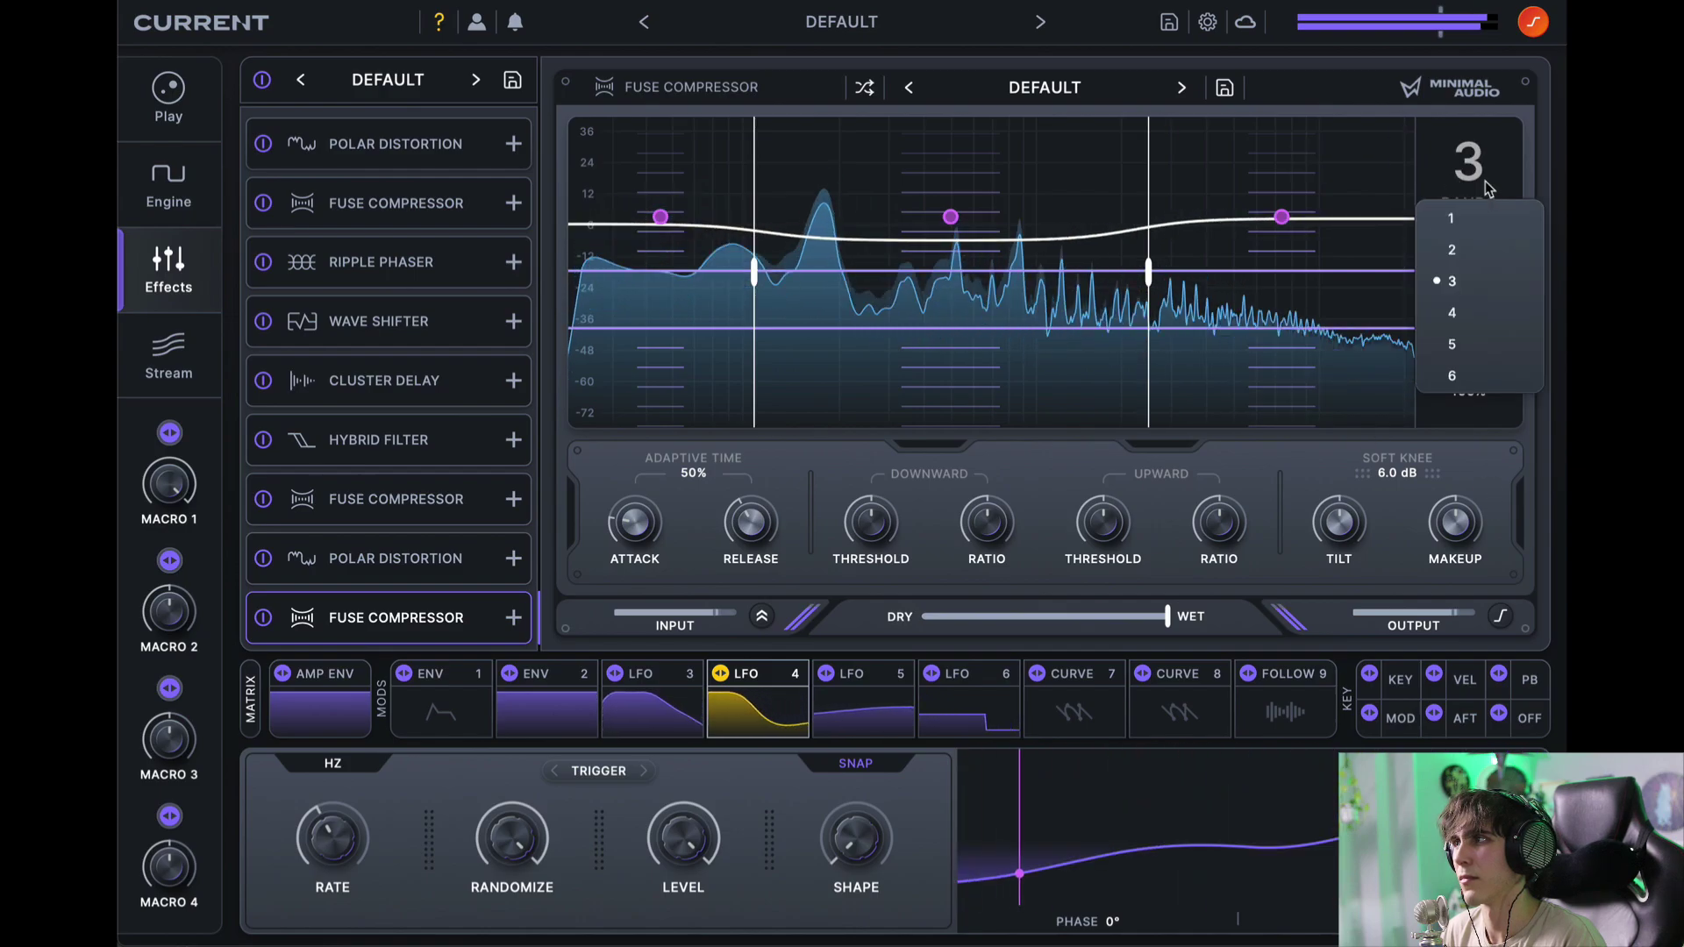
left_click(1355, 180)
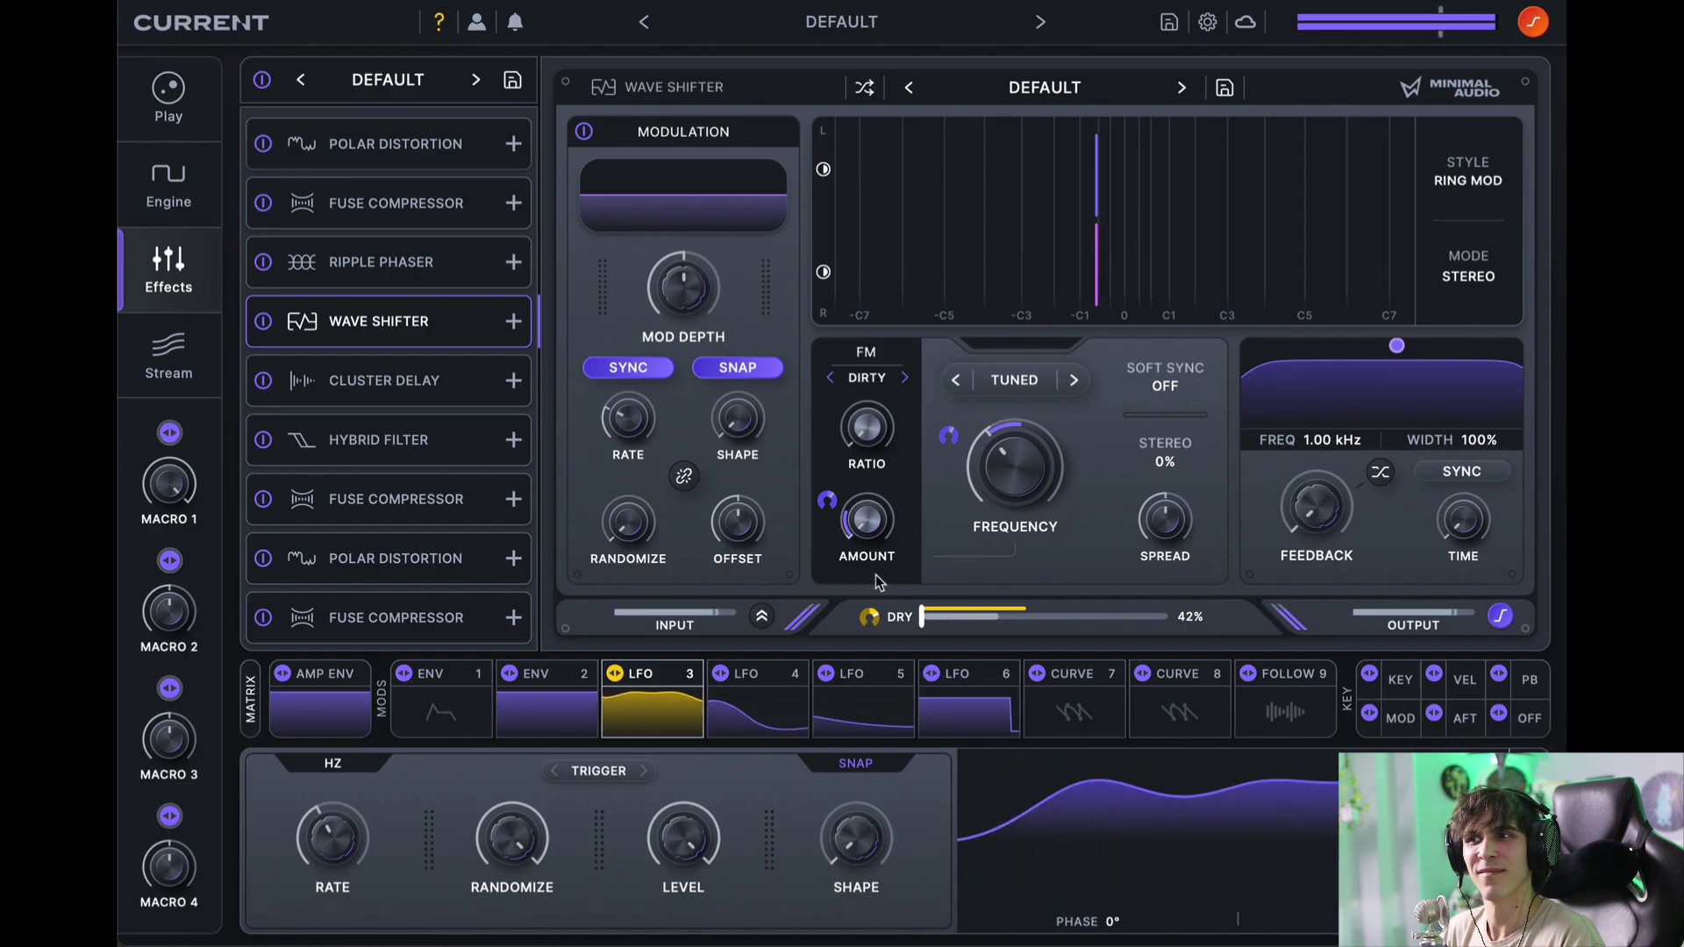
Step: Head to the Stream tab in the left sidebar to browse preset packs
mouse_move(888, 505)
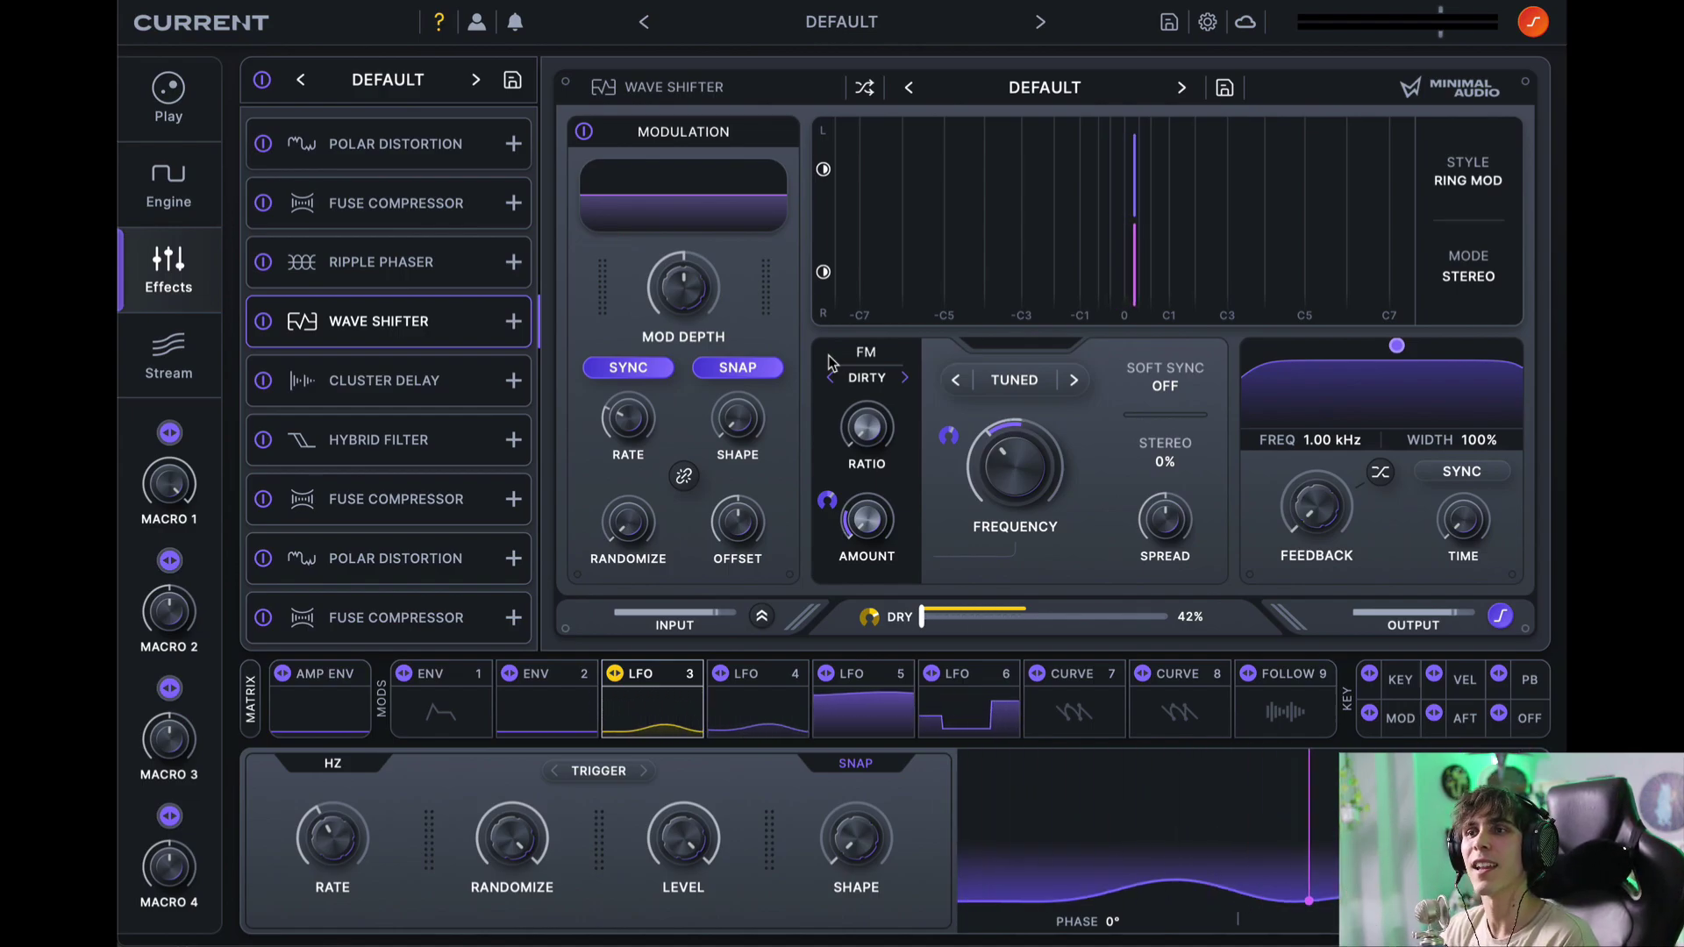
left_click(162, 353)
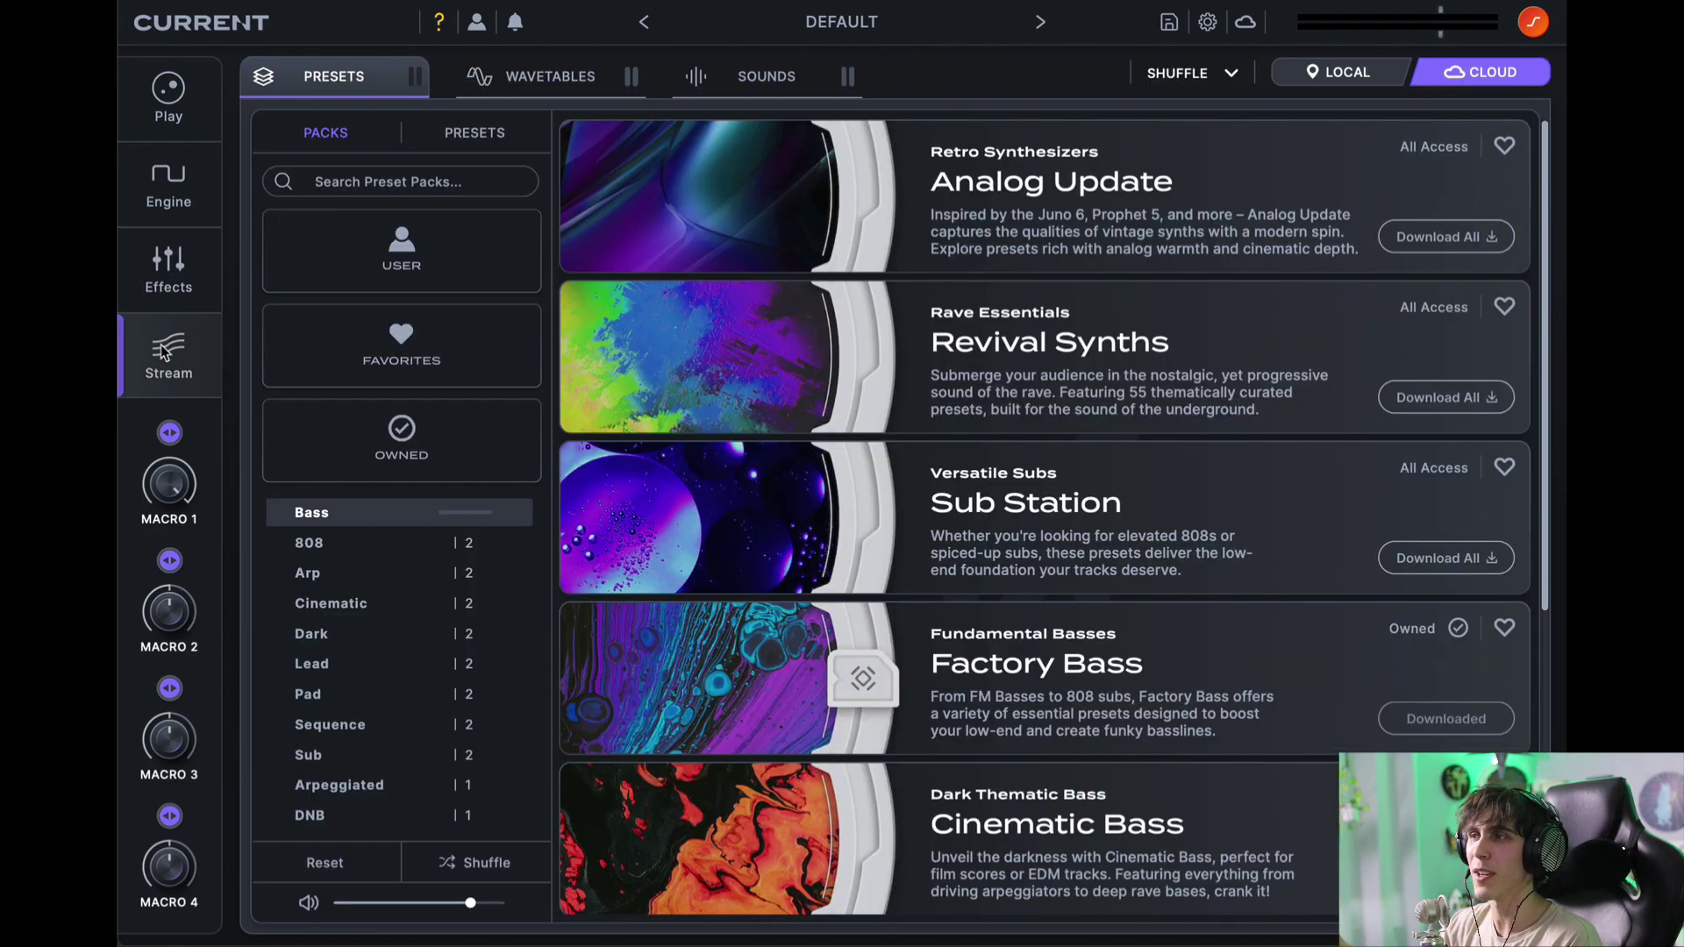